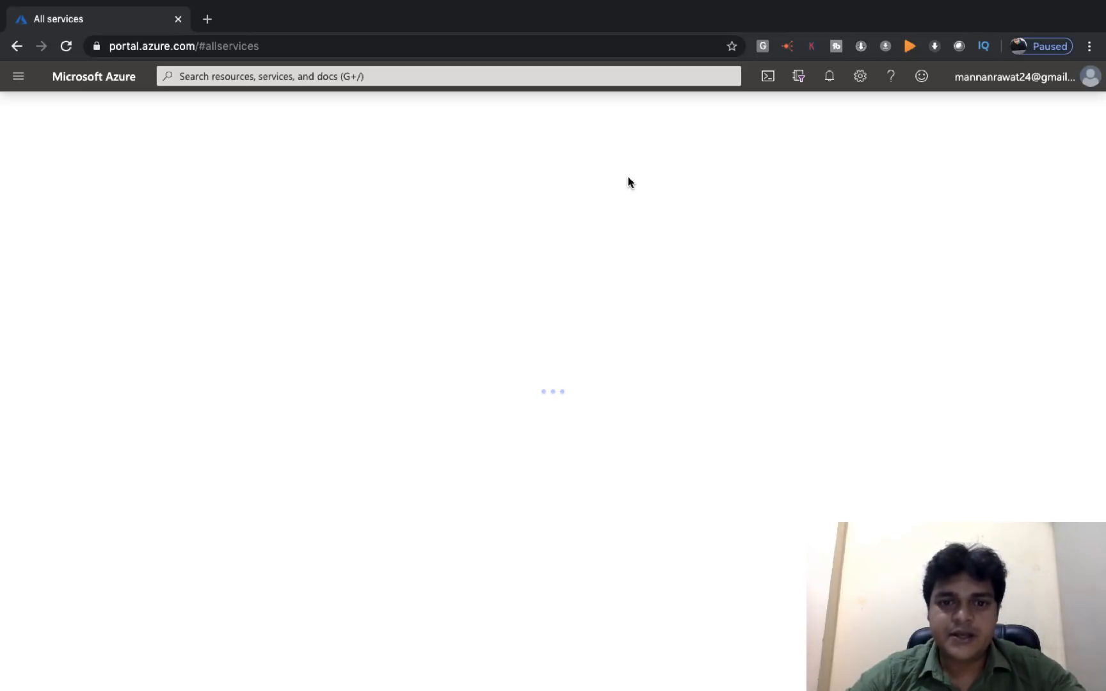
# Find virtual machine scale sets among the Compute services and start creating a new one
pyautogui.moveTo(535, 198)
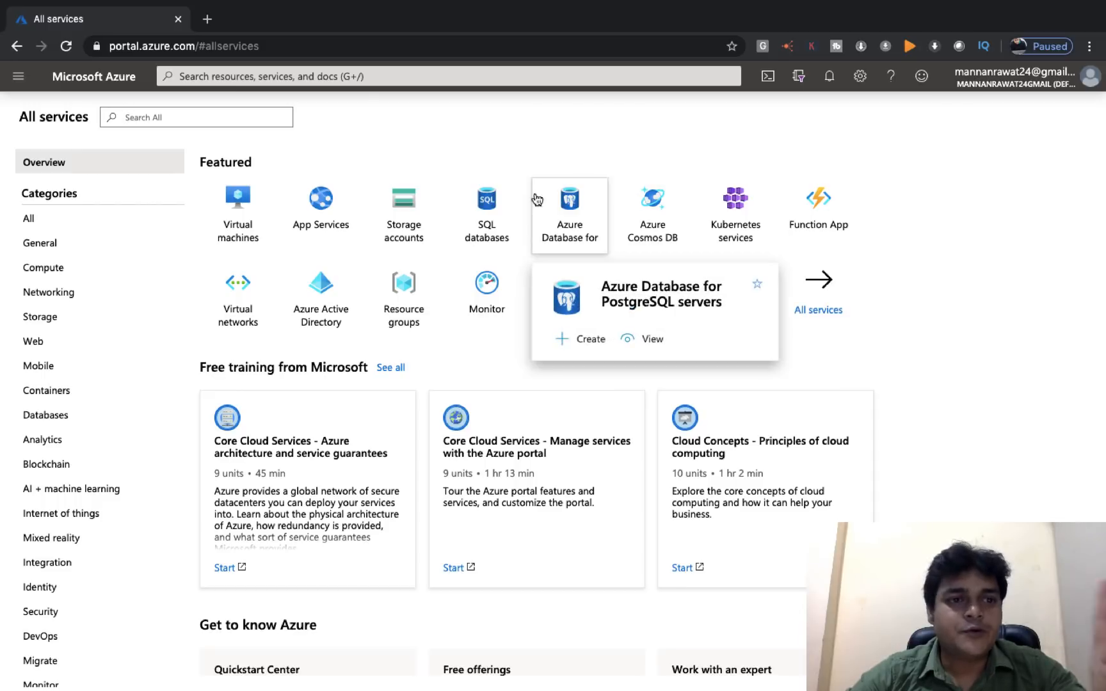
pyautogui.click(43, 272)
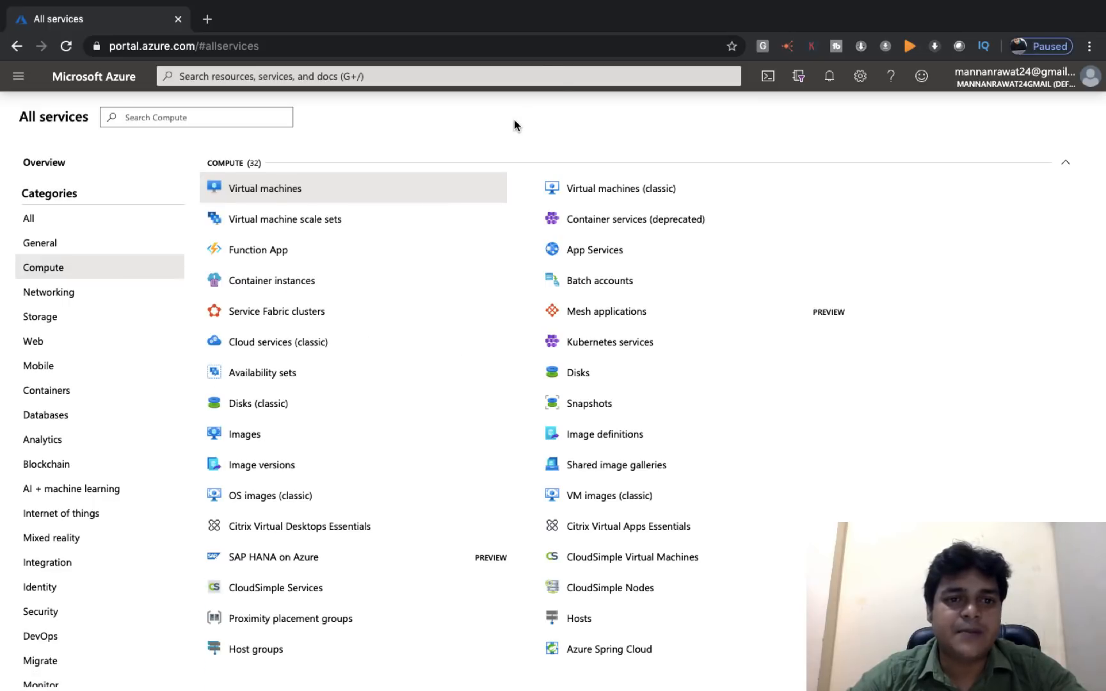
pyautogui.click(300, 225)
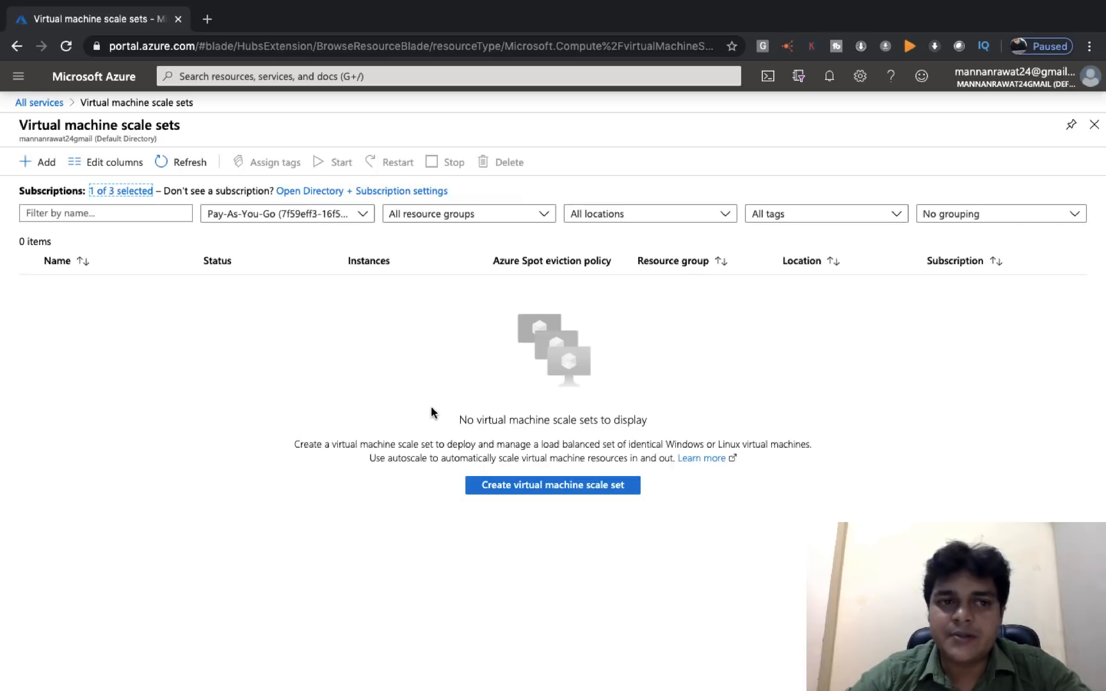
pyautogui.click(42, 169)
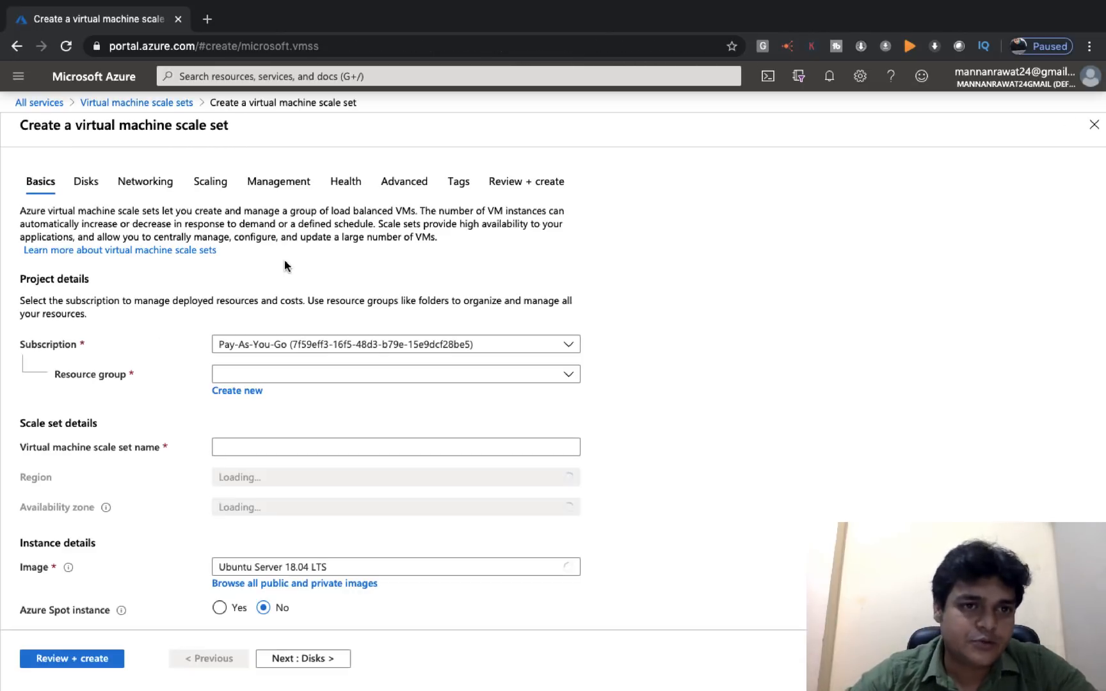
# Assign the scale set to the existing AzureClass resource group and name it Training
pyautogui.click(306, 375)
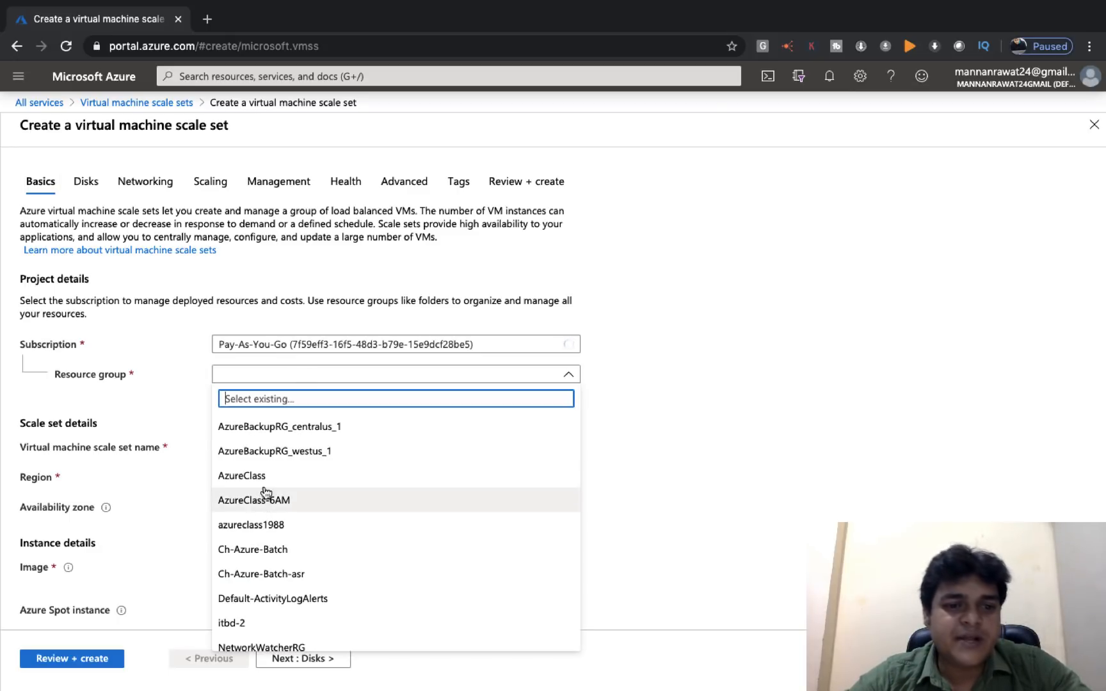
pyautogui.click(292, 374)
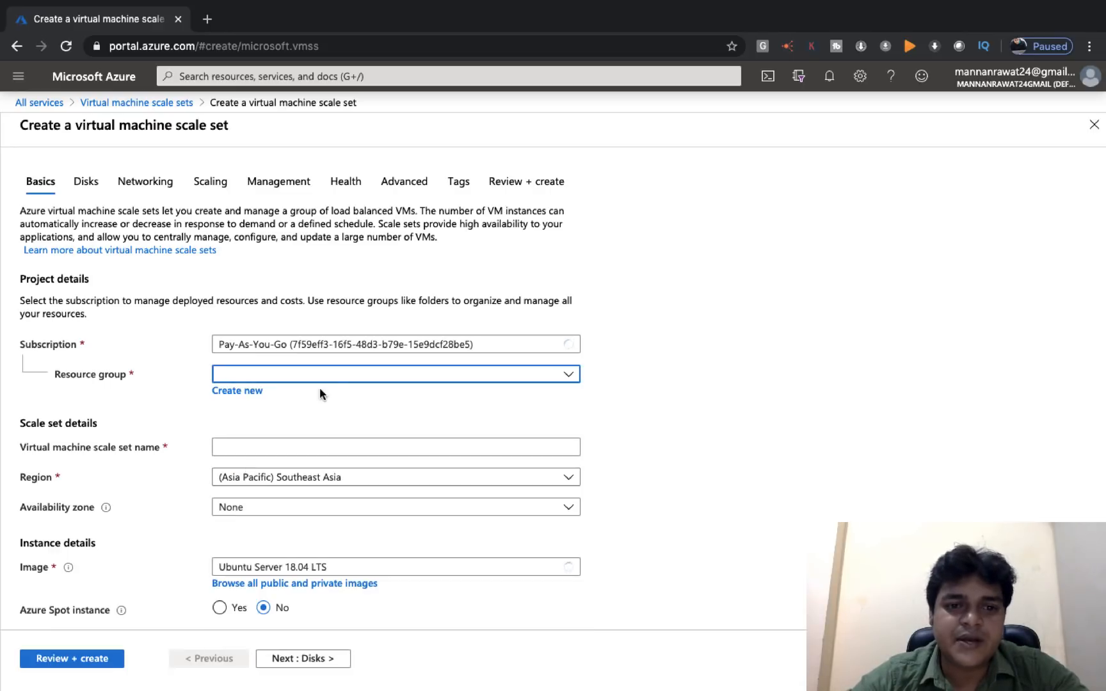
pyautogui.click(345, 378)
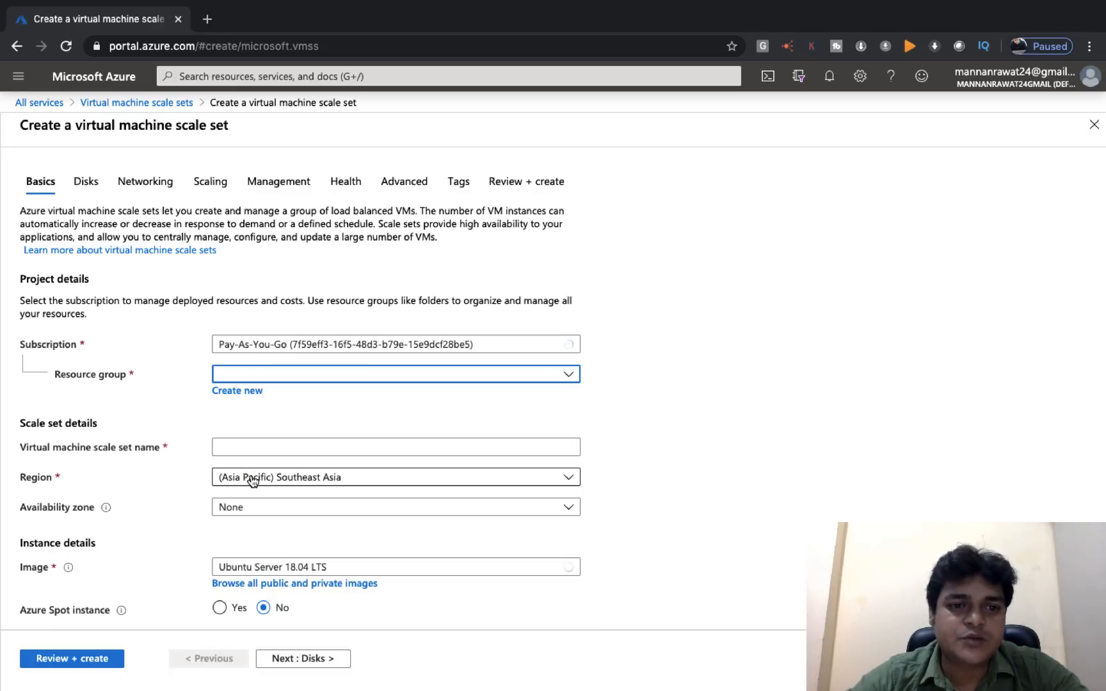
pyautogui.scroll(-3, 668, 374)
pyautogui.click(331, 288)
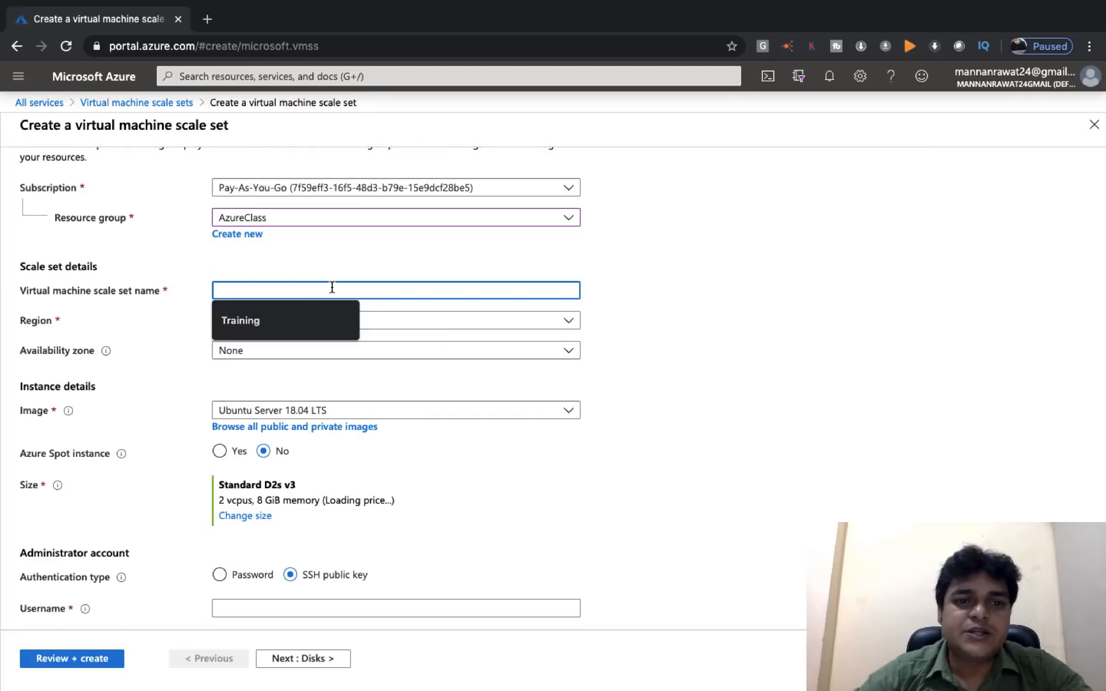
pyautogui.click(242, 323)
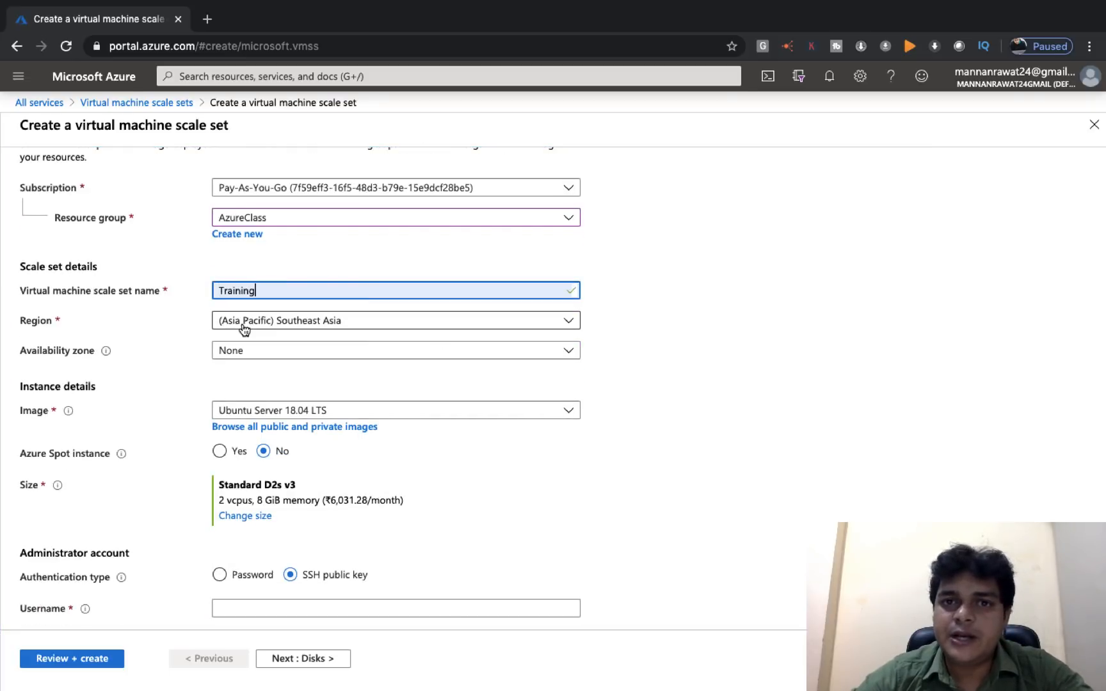
# Set the region to (US) Central US and the image to Windows Server 2012 R2 Datacenter
pyautogui.click(347, 328)
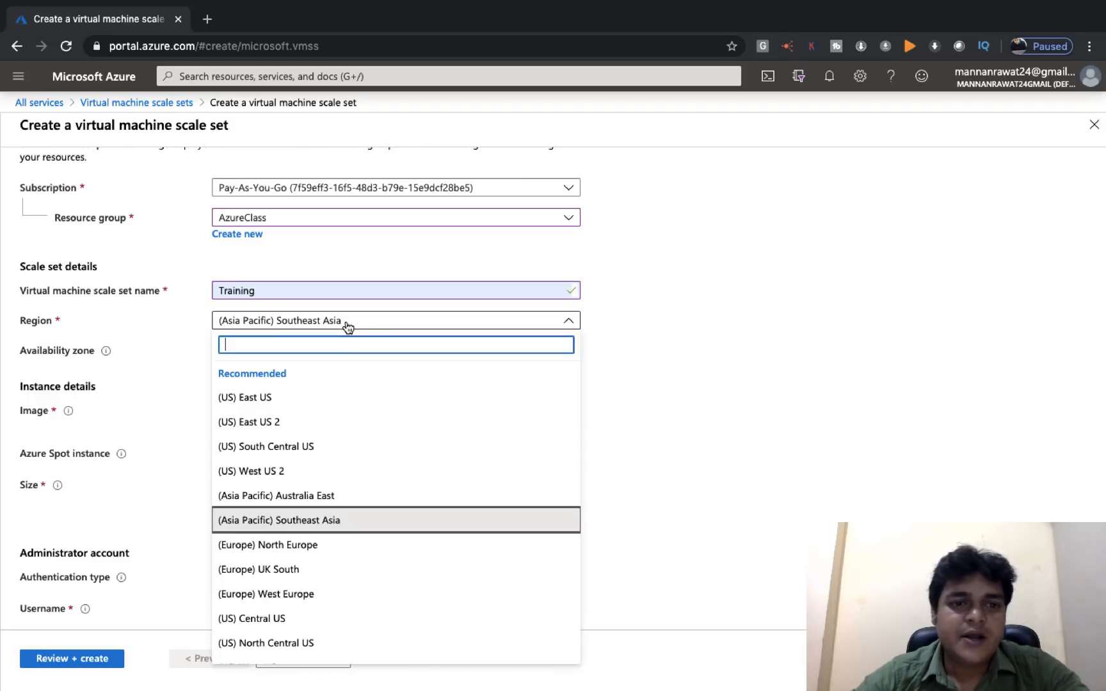
pyautogui.scroll(-3, 269, 448)
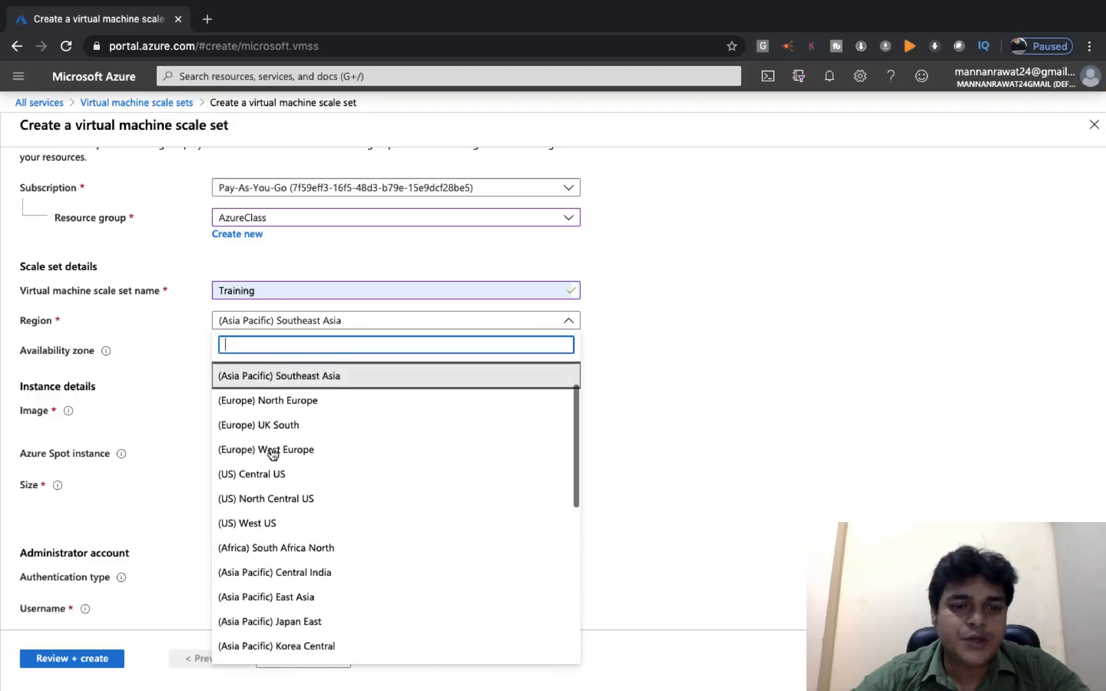
pyautogui.click(269, 448)
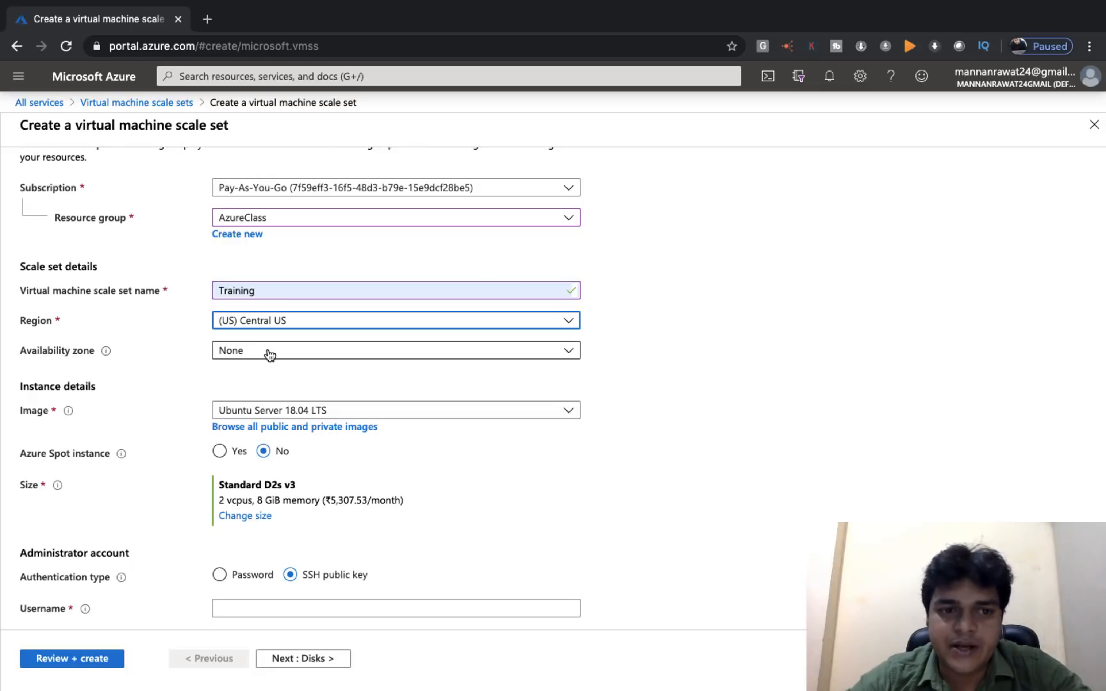
pyautogui.click(362, 412)
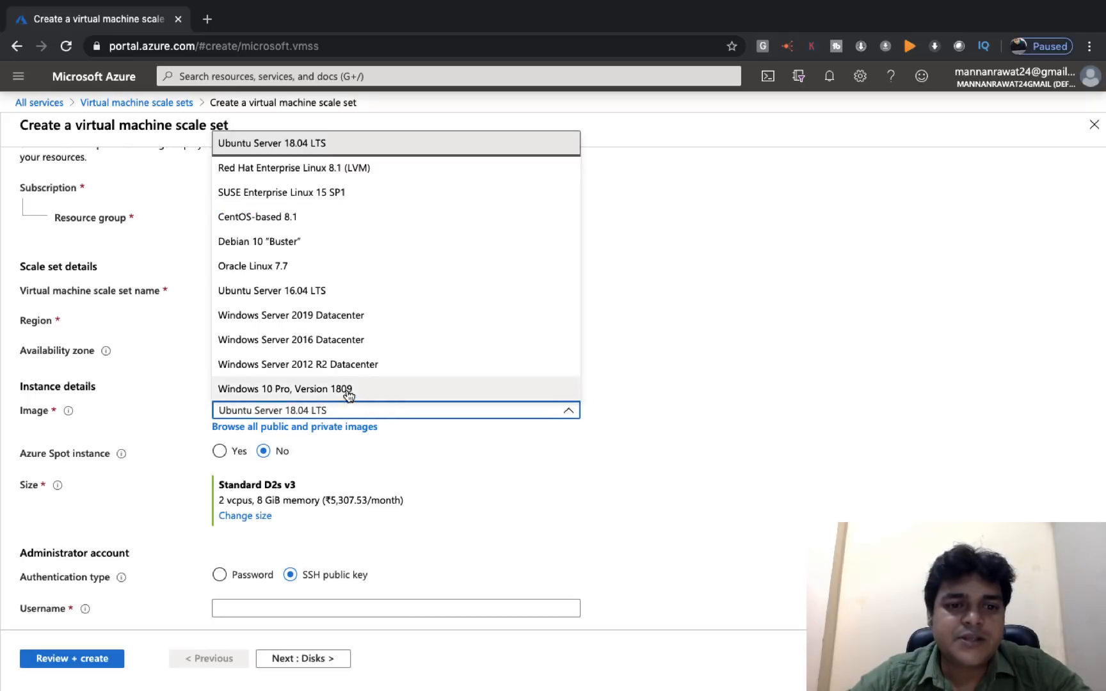
pyautogui.press('Escape')
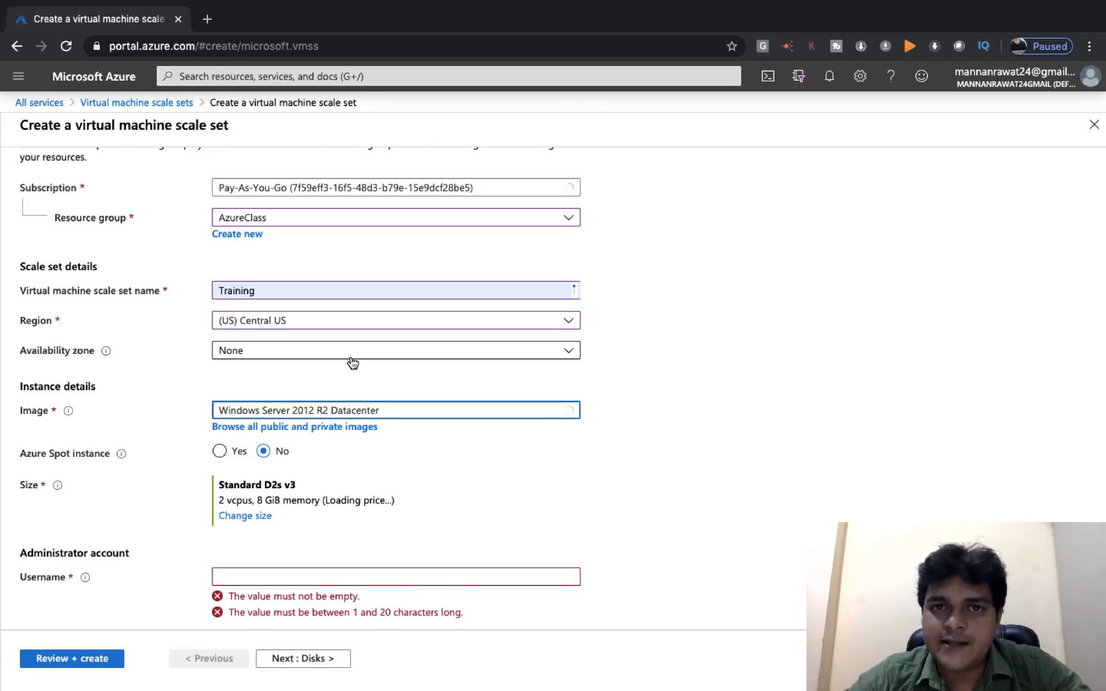
# Change the instance size to Standard B1ms
pyautogui.scroll(-4, 301, 470)
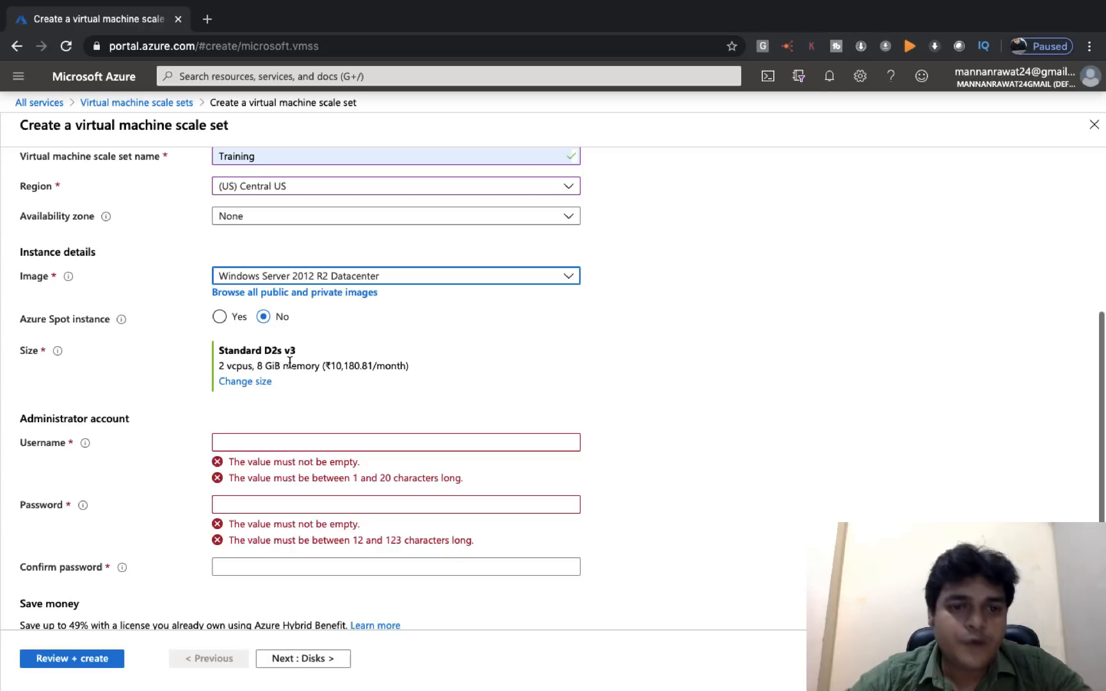
pyautogui.click(252, 383)
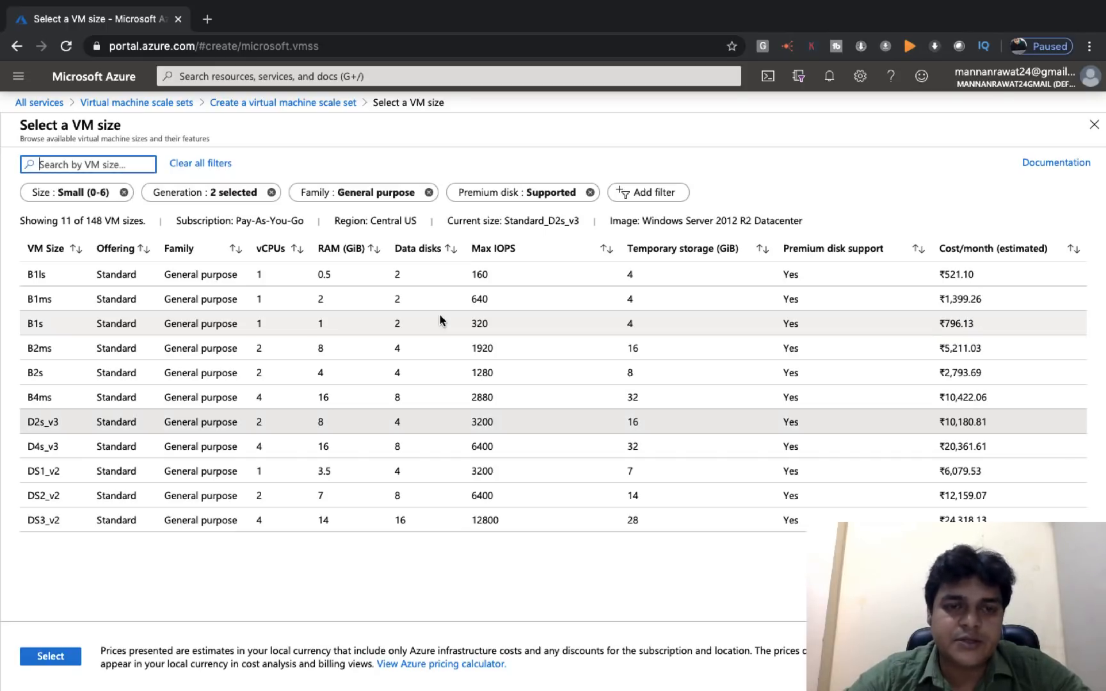
pyautogui.click(329, 301)
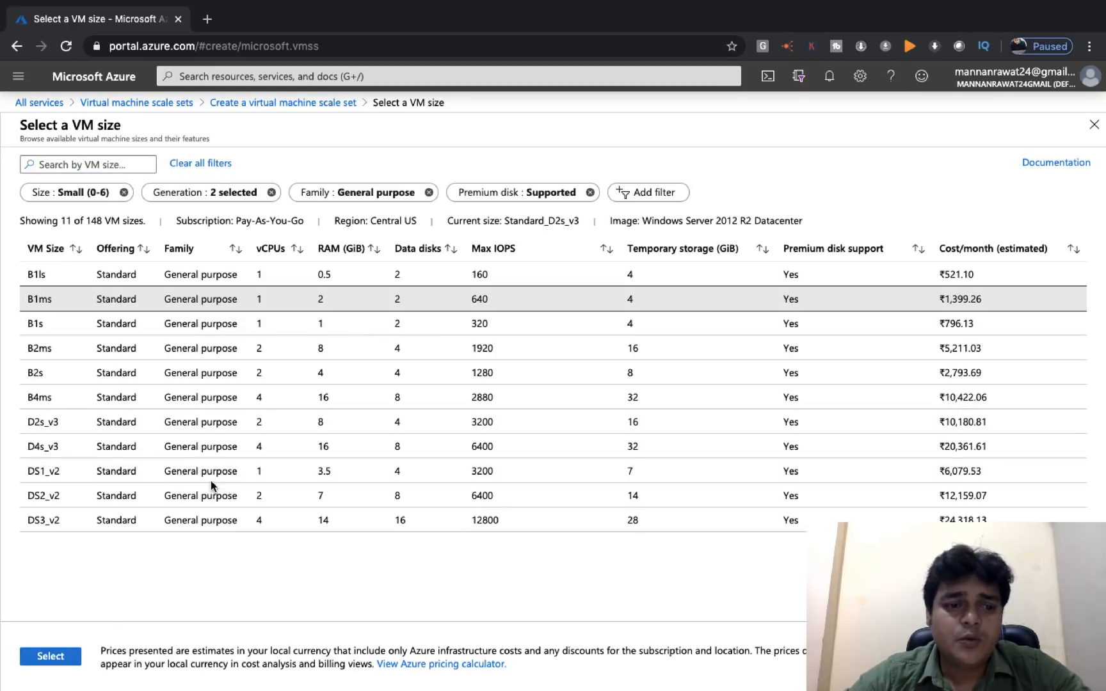
pyautogui.click(44, 658)
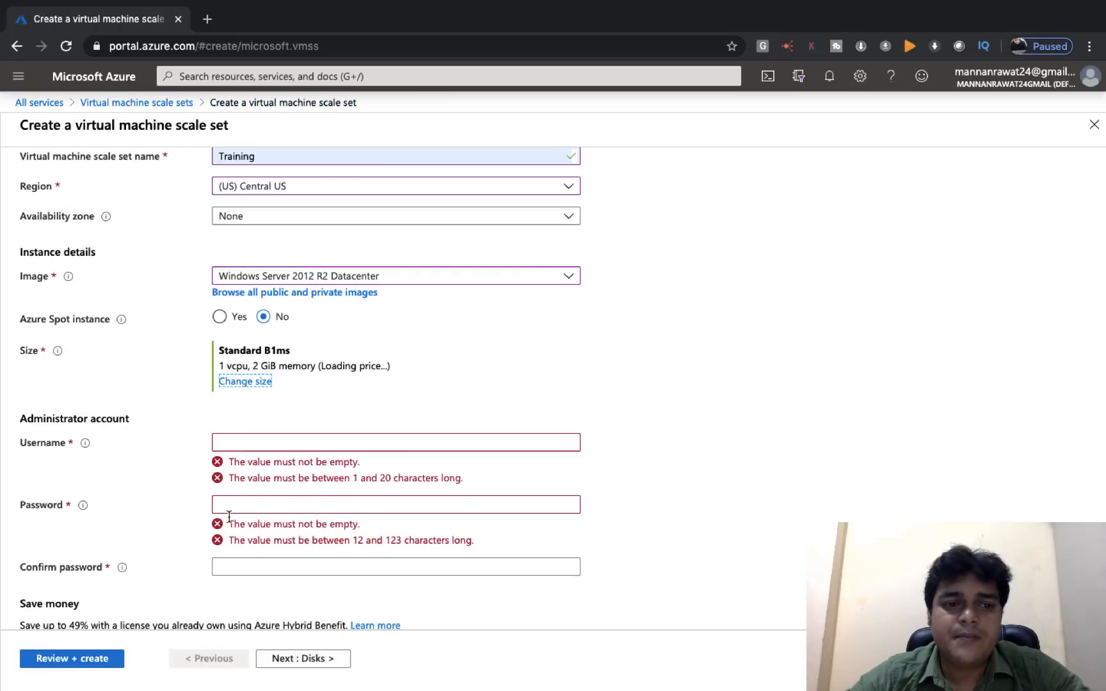
# Set the administrator username to web, then enter and confirm the administrator password
pyautogui.click(277, 447)
pyautogui.click(267, 467)
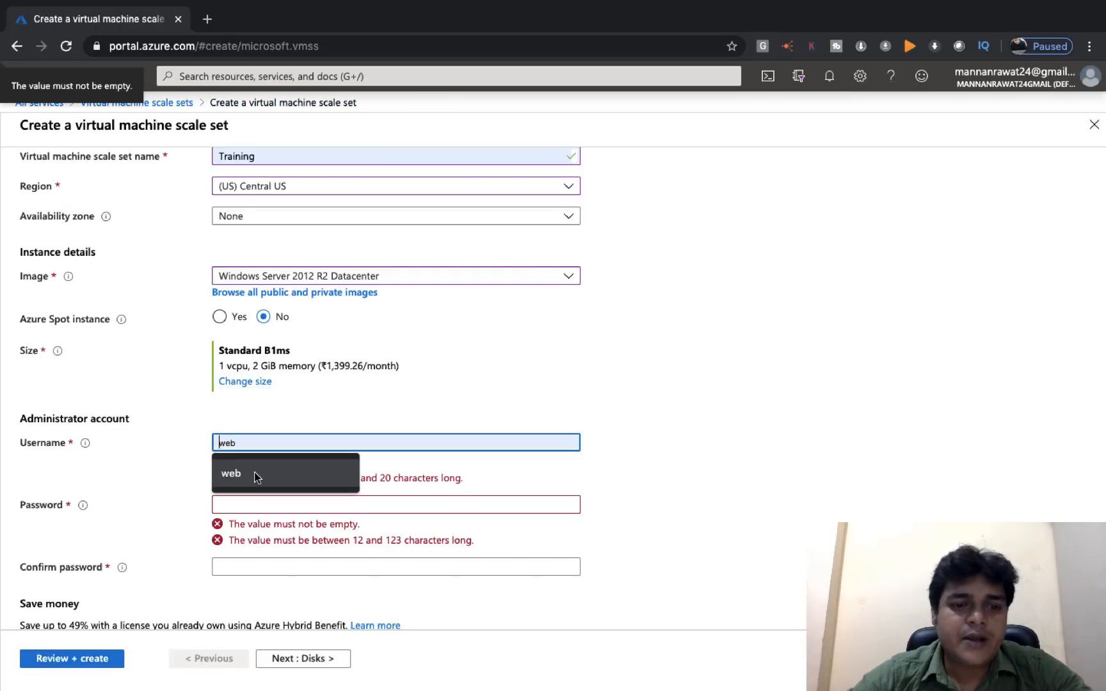
pyautogui.click(257, 473)
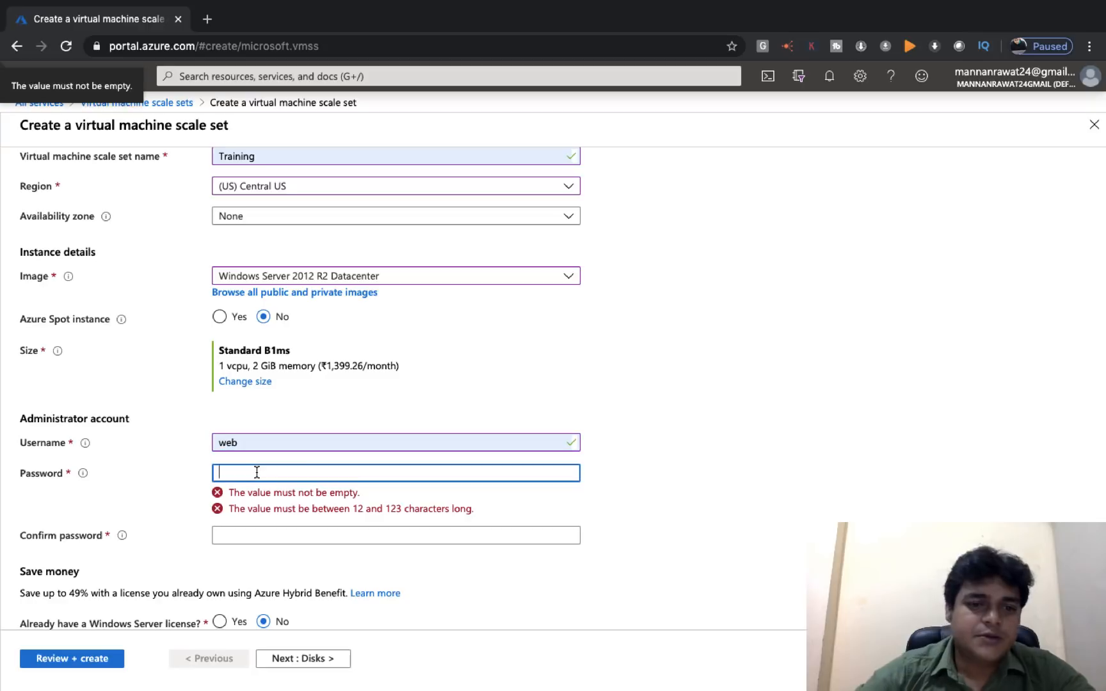
pyautogui.write('W')
pyautogui.write('••••')
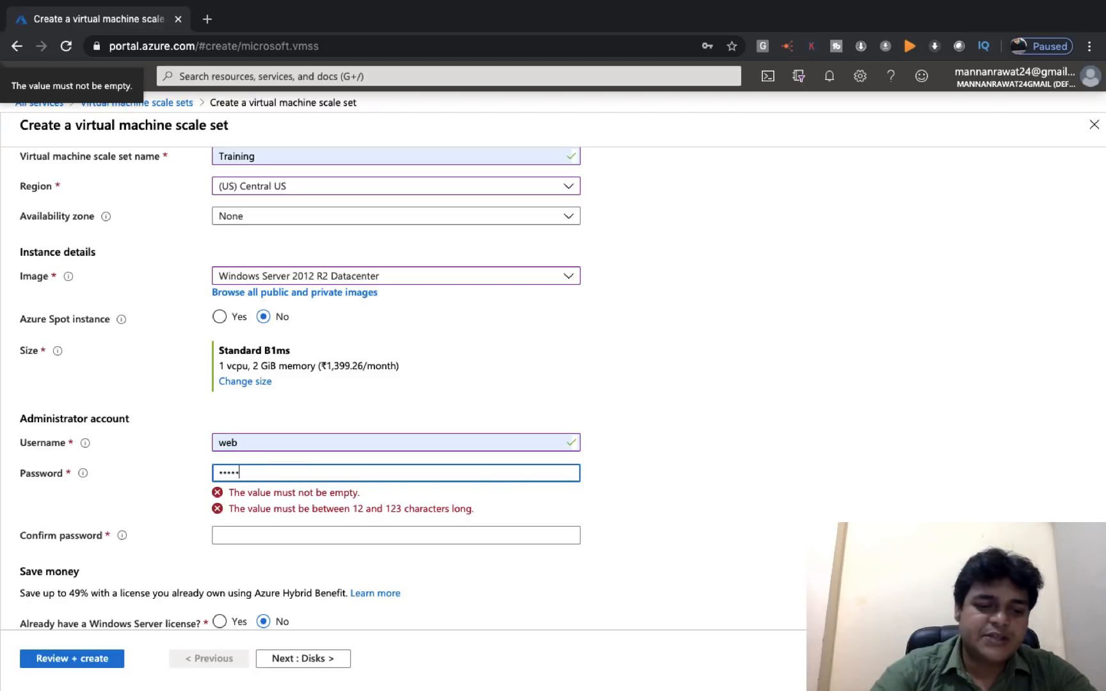
pyautogui.write('••')
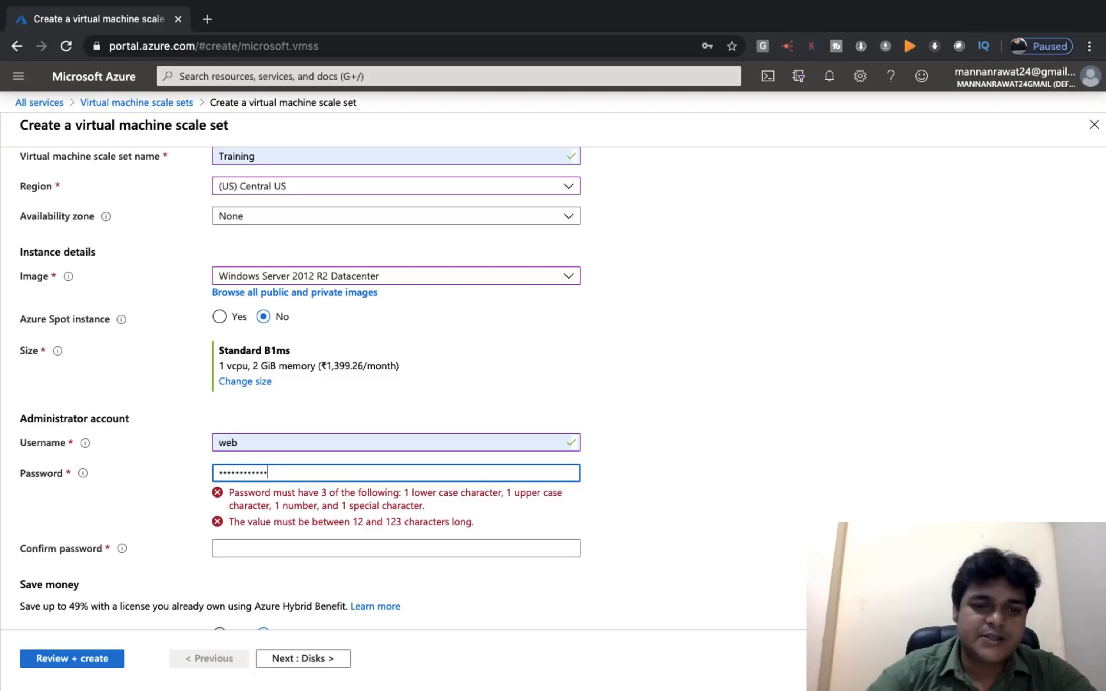
pyautogui.press('Tab')
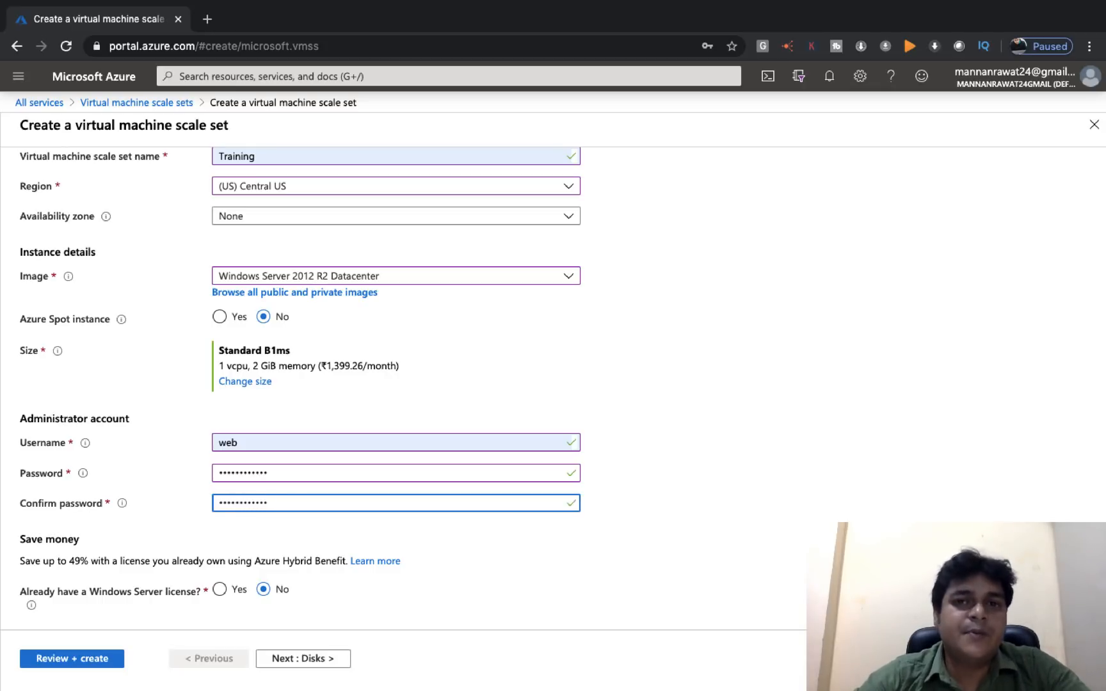
pyautogui.scroll(-1, 311, 495)
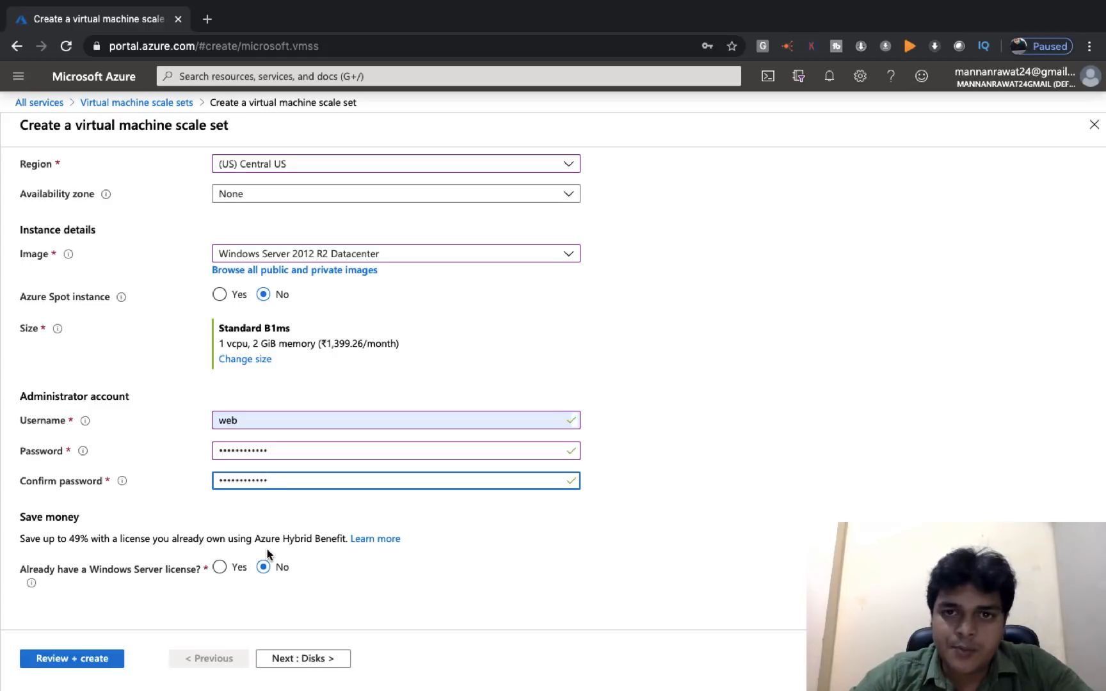
pyautogui.scroll(2, 274, 496)
pyautogui.scroll(-2, 274, 496)
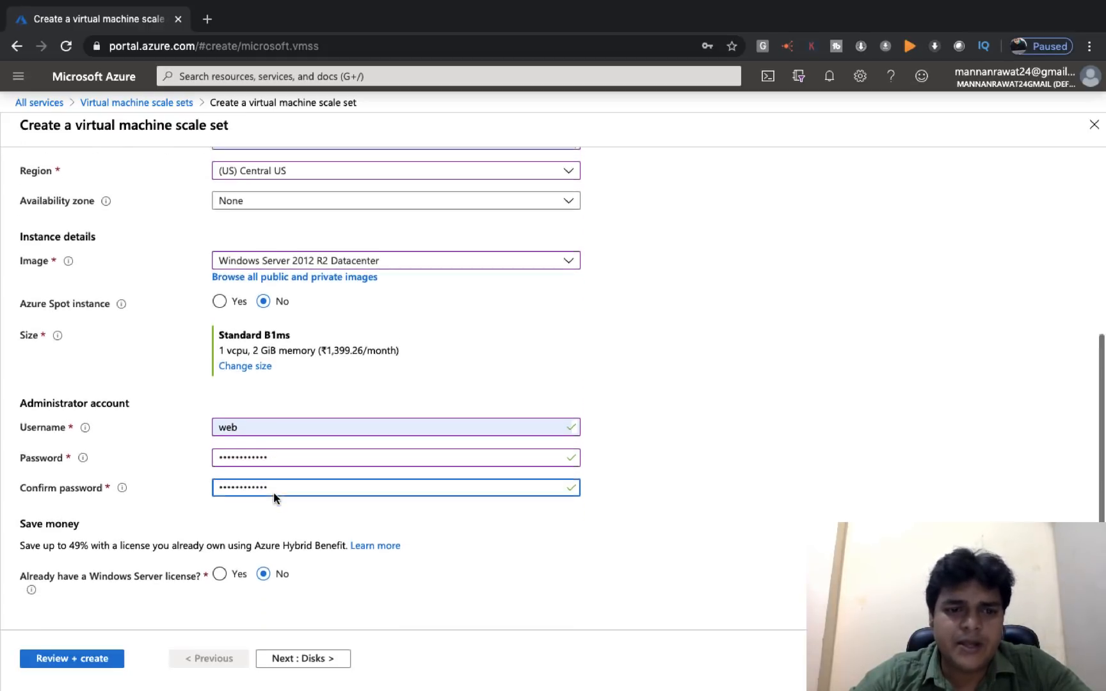
# Continue past the default disk options to networking and open network interface AzureClass-vnet-nic01 for editing
pyautogui.click(303, 660)
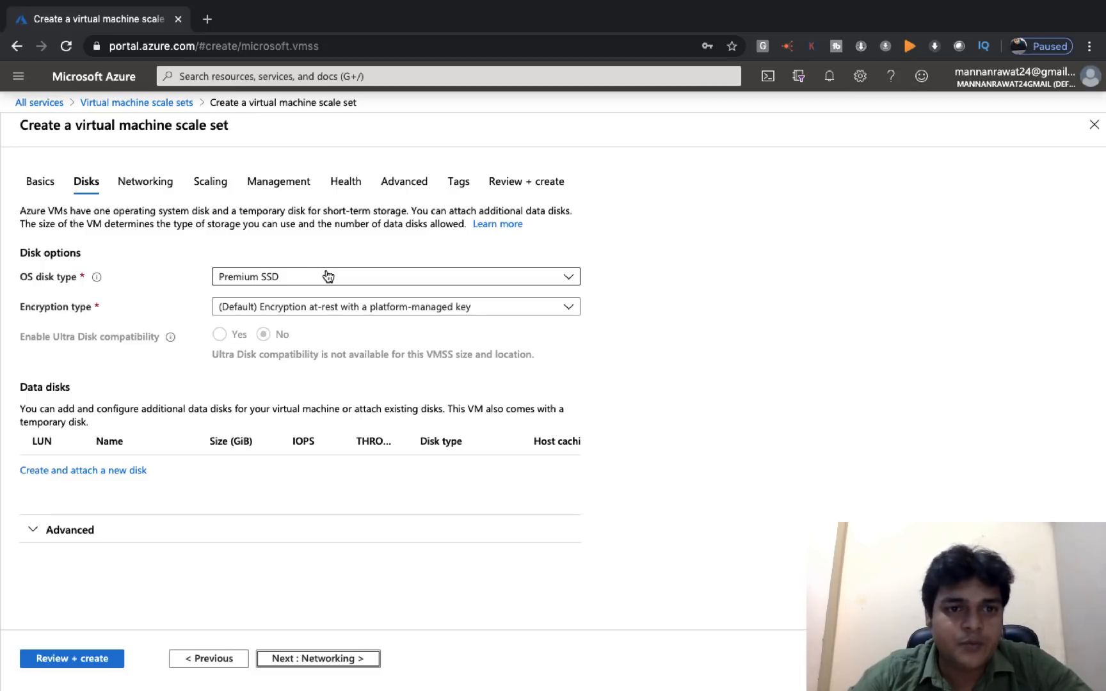
pyautogui.click(329, 663)
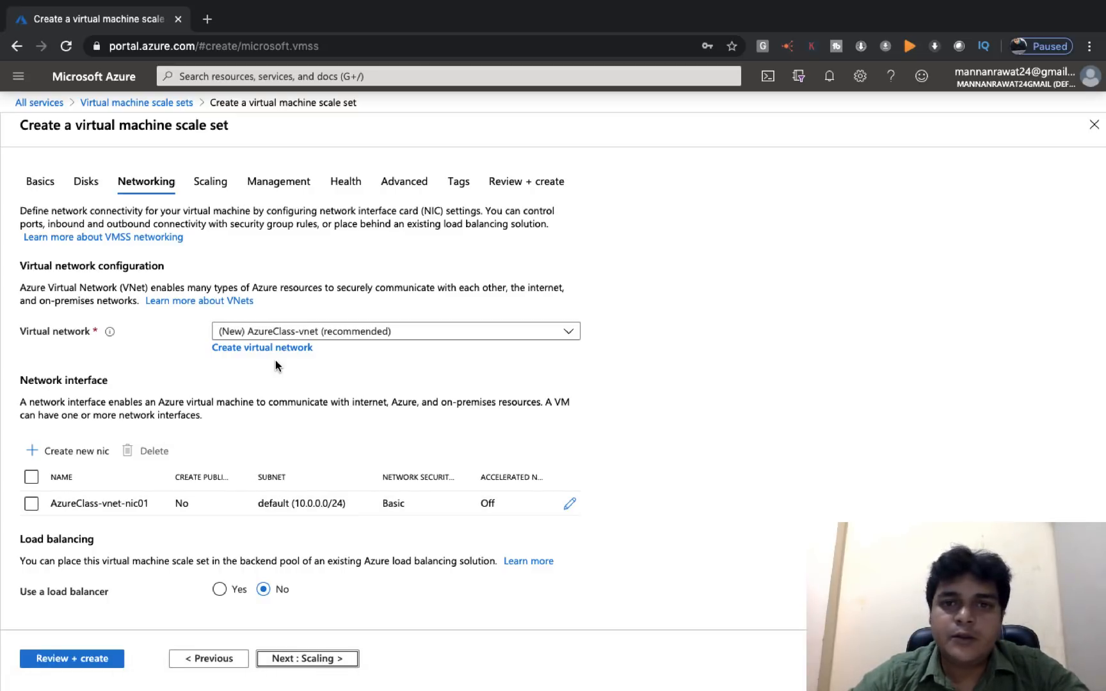
pyautogui.click(31, 503)
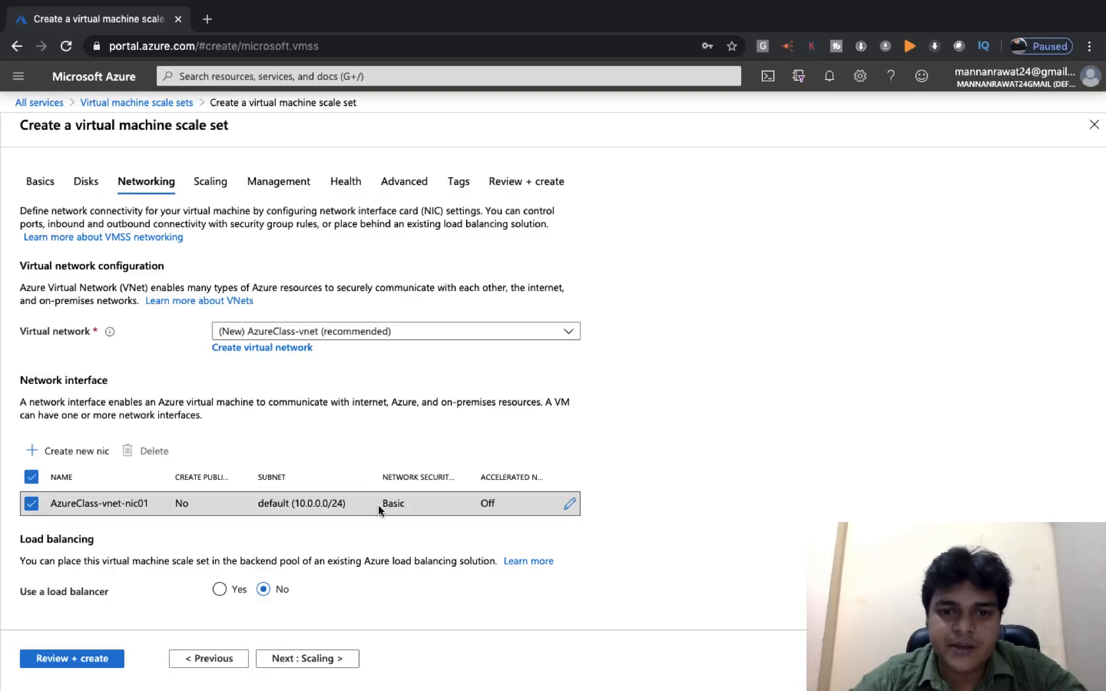
pyautogui.click(569, 505)
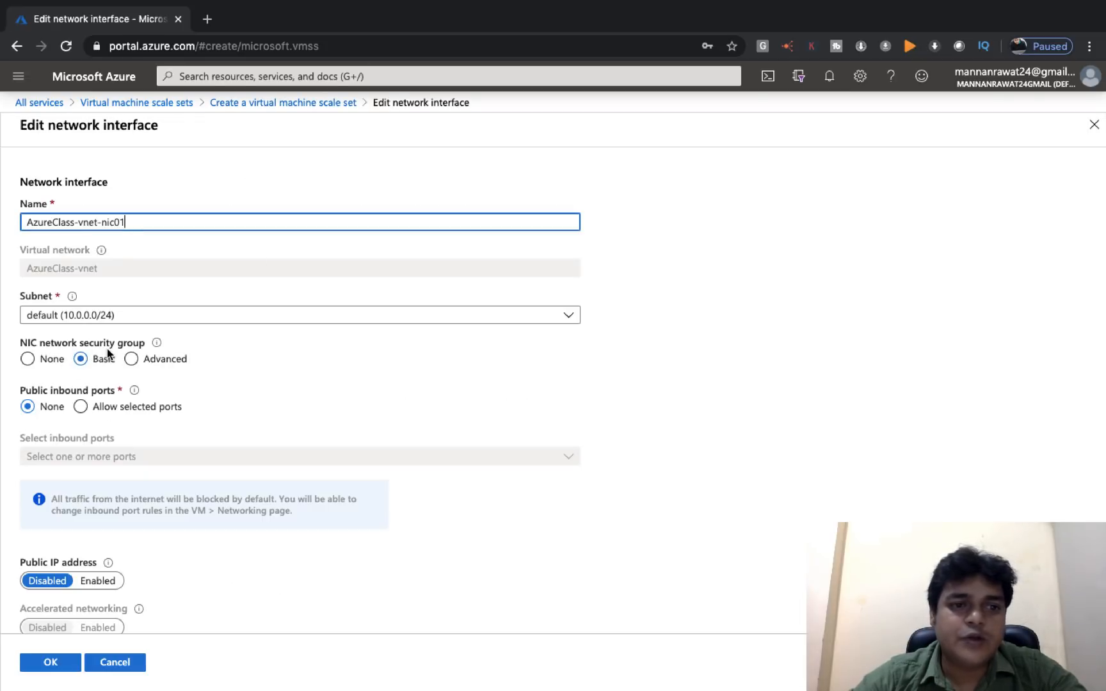
# Keep the interface's security group on Basic and allow the public inbound ports HTTP (80) and RDP (3389)
pyautogui.click(131, 361)
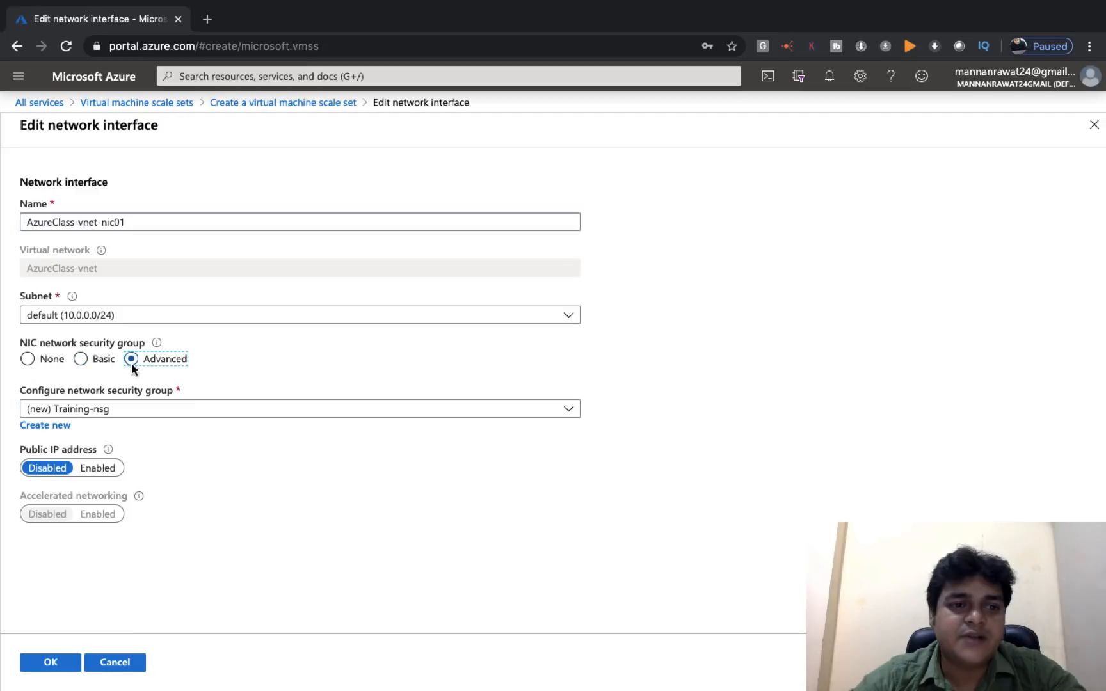
pyautogui.click(81, 360)
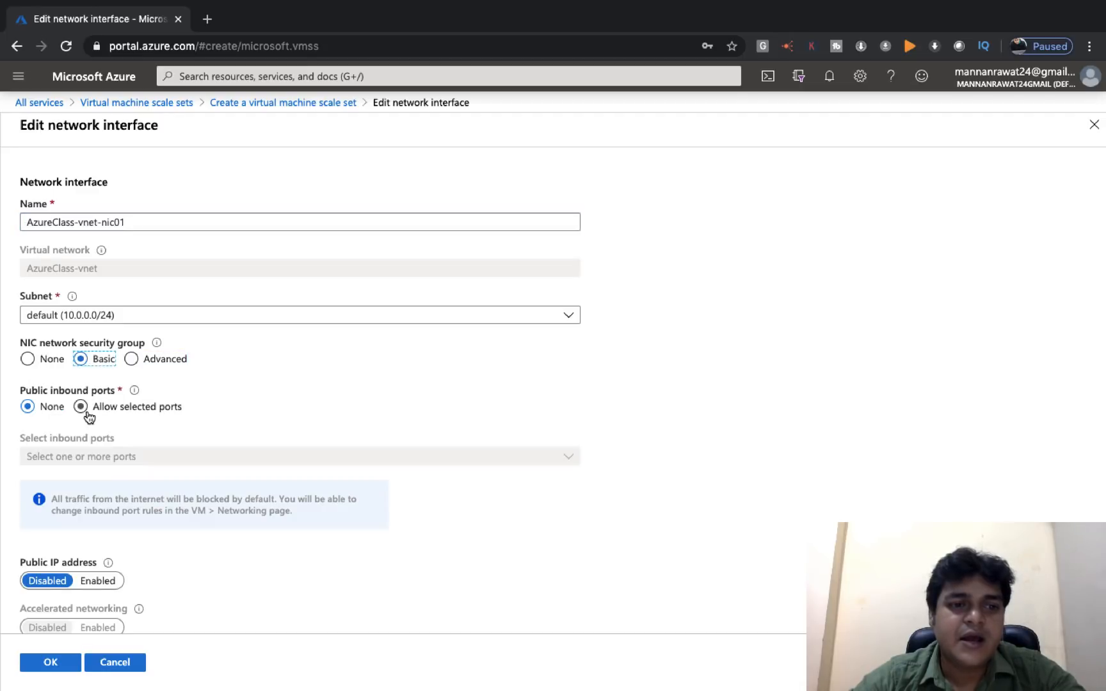
pyautogui.click(81, 408)
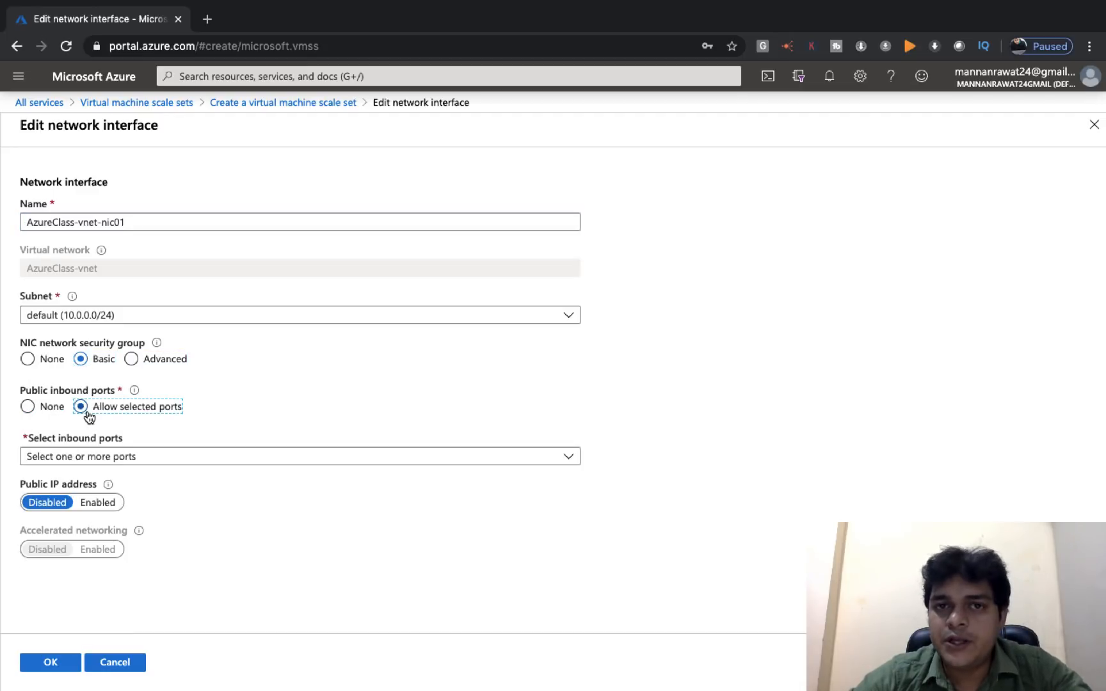
pyautogui.click(168, 462)
pyautogui.click(34, 479)
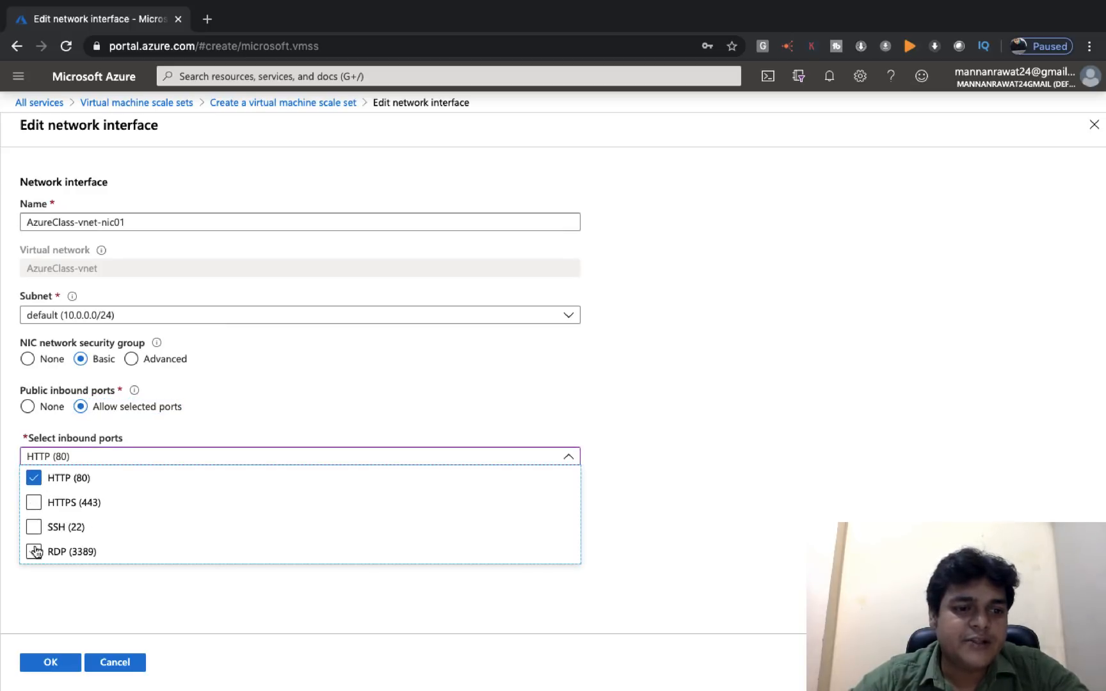
pyautogui.click(35, 552)
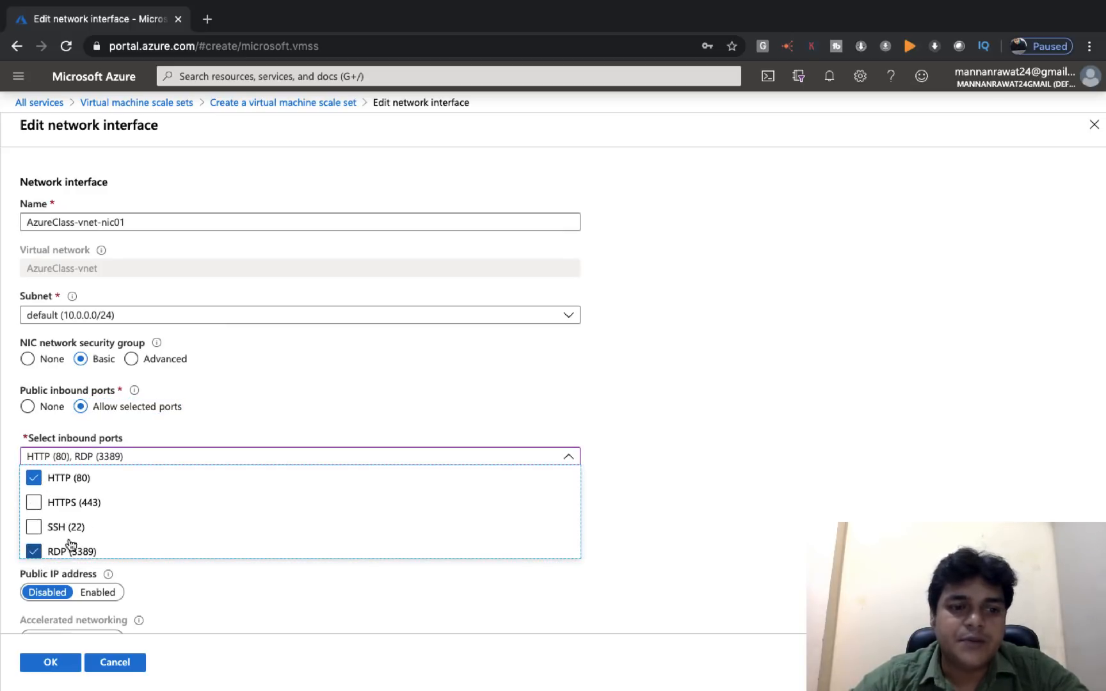
pyautogui.click(708, 436)
pyautogui.scroll(-1, 223, 566)
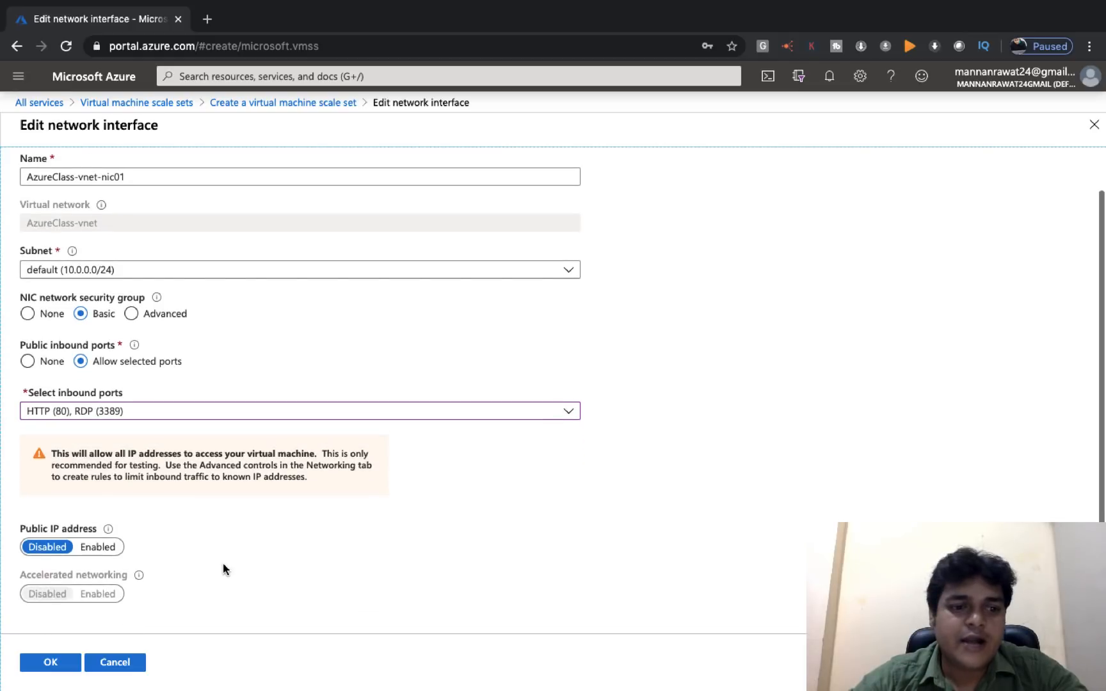
# Enable the interface's public IP address, save the interface and select AzureClass-vnet-nic01 in the network interface list
pyautogui.click(104, 547)
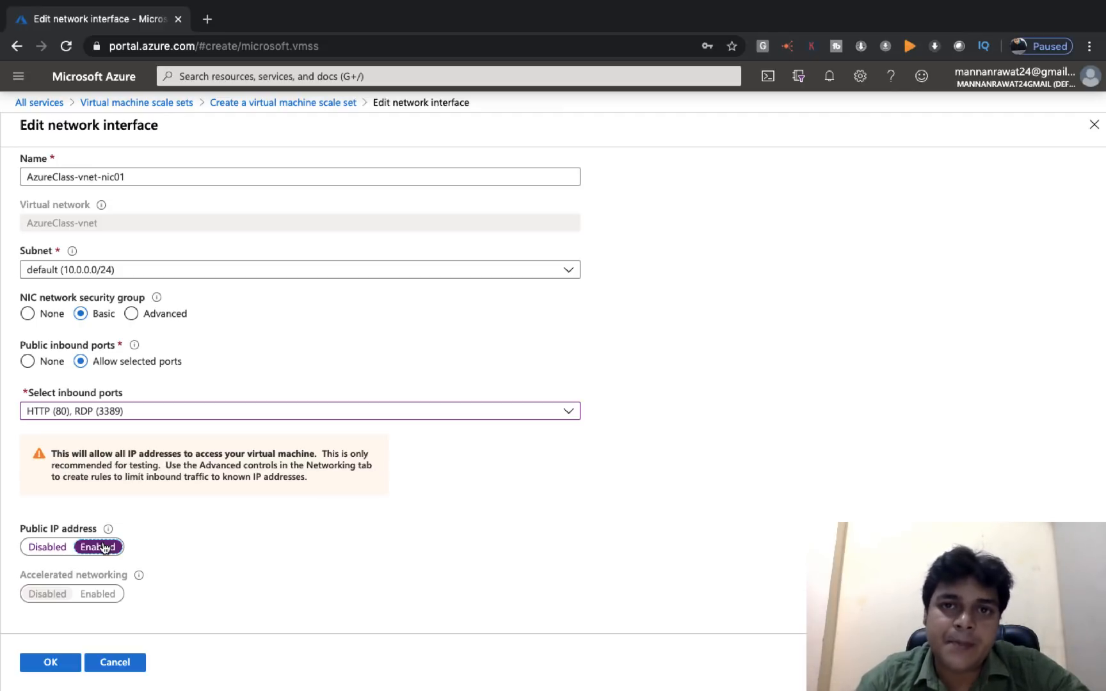
pyautogui.click(48, 666)
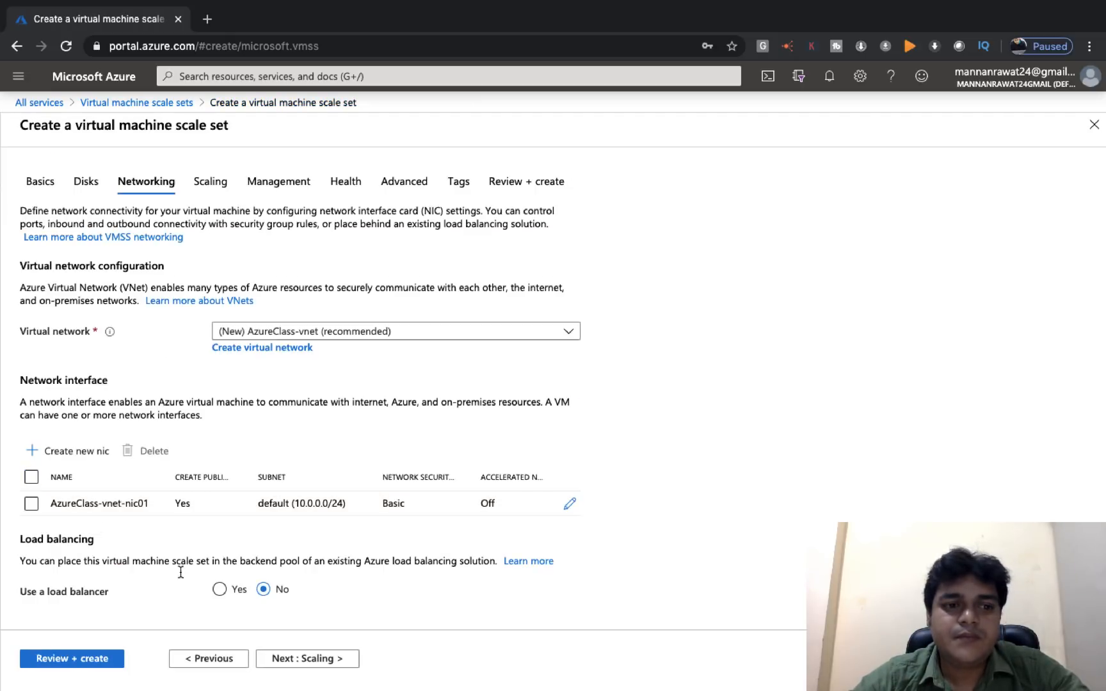
pyautogui.click(31, 504)
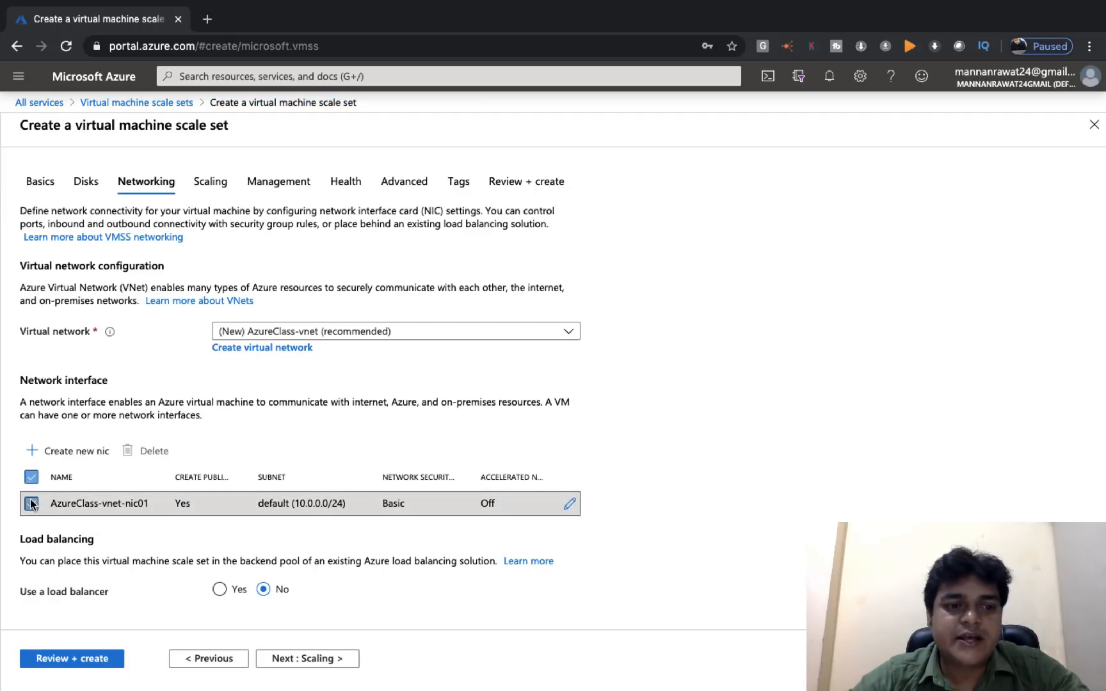
# Continue to the scaling settings and set the initial instance count to 3
pyautogui.click(320, 662)
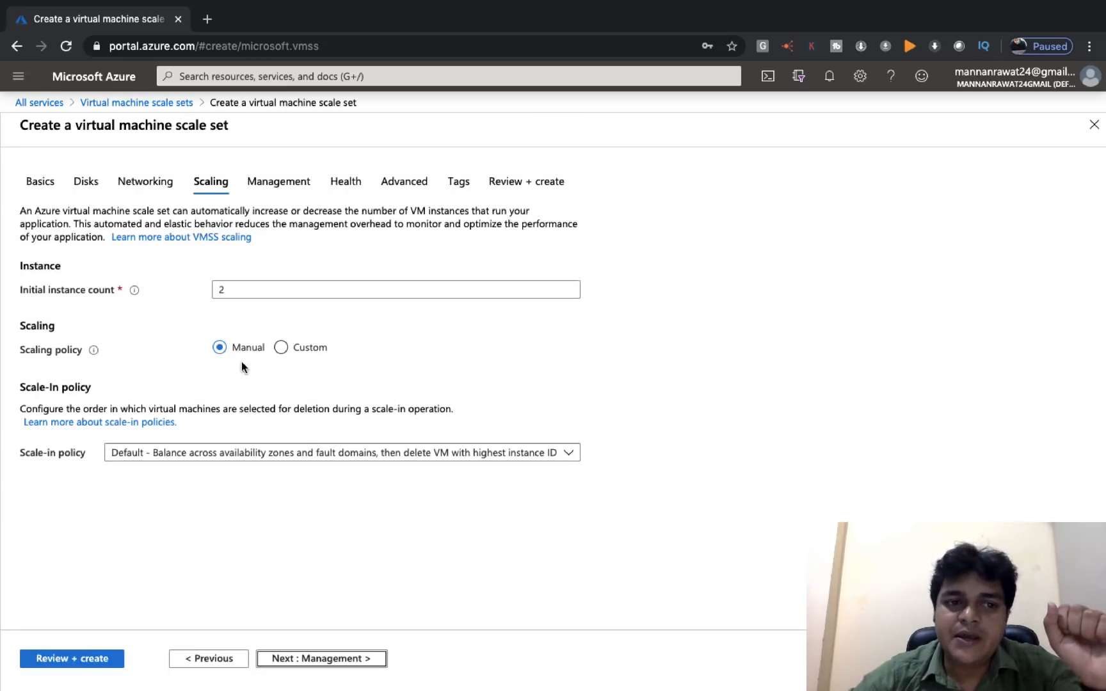
pyautogui.click(242, 291)
pyautogui.press('BackSpace')
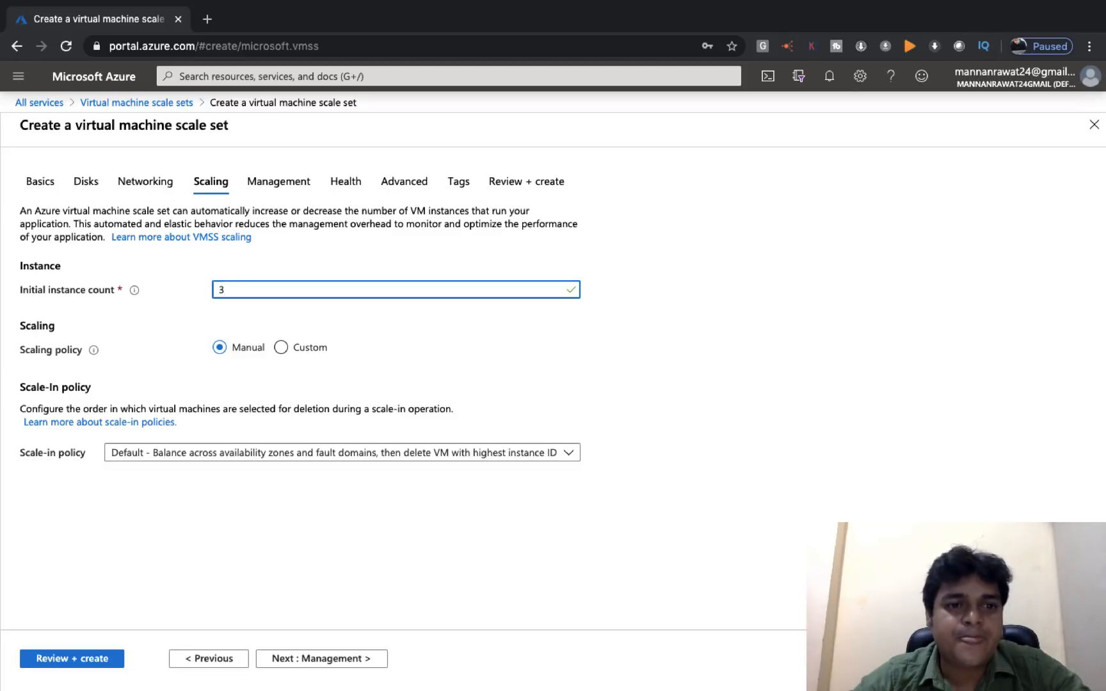
# Switch the scaling policy to Custom and set the minimum number of VMs to 3
pyautogui.click(281, 351)
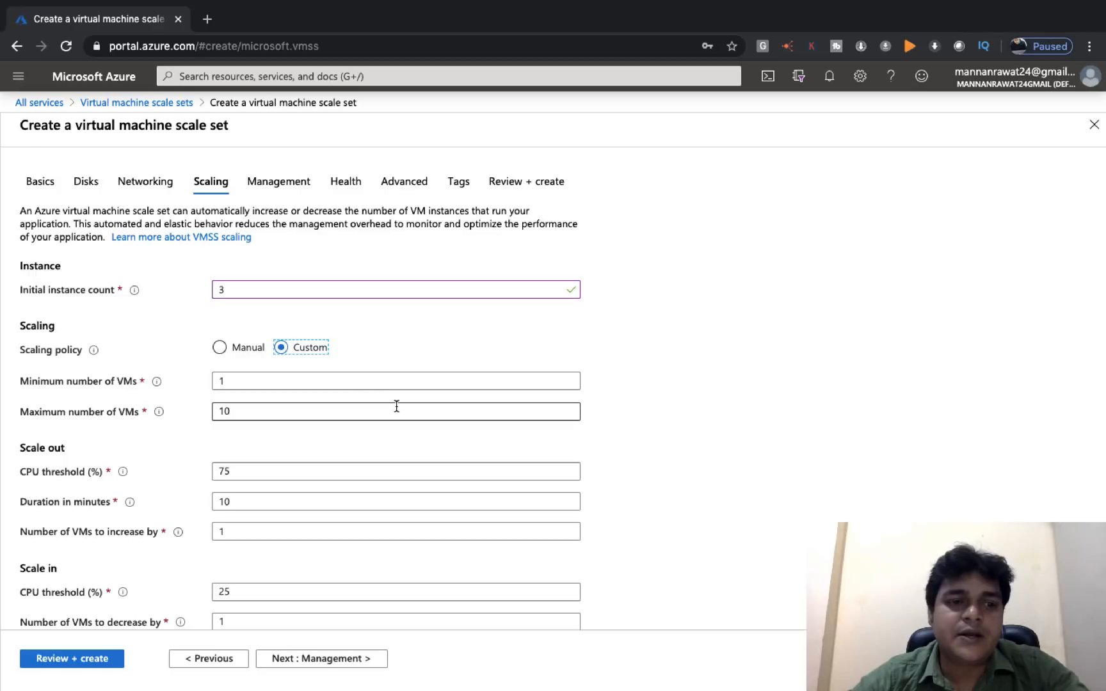
pyautogui.scroll(-3, 395, 405)
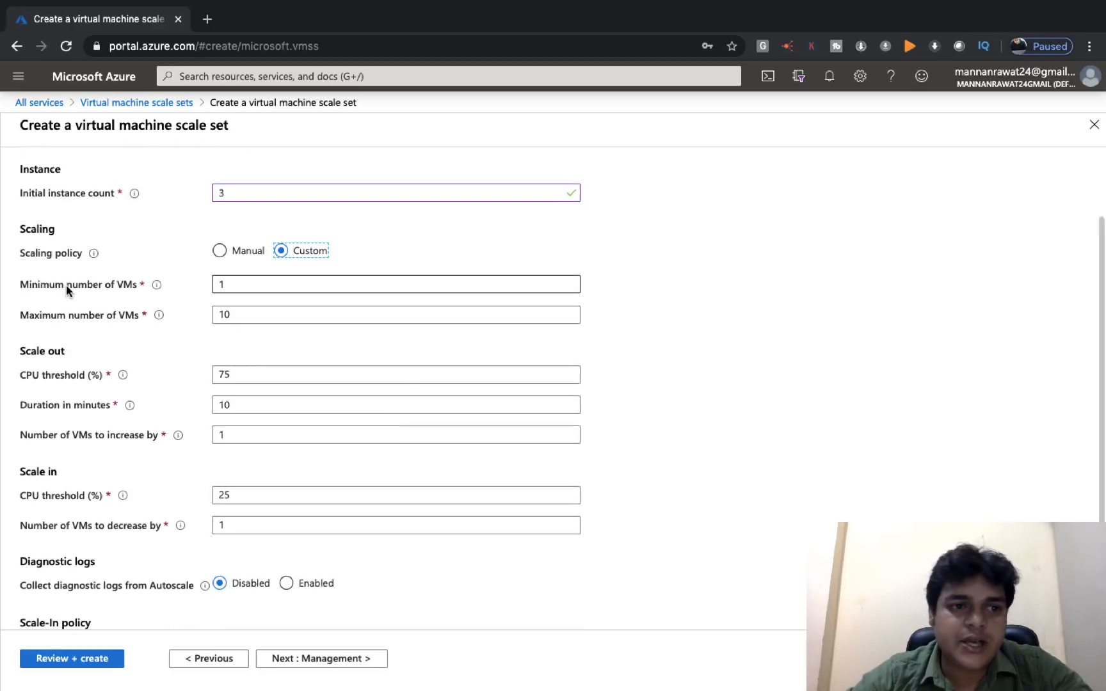
pyautogui.moveTo(158, 285)
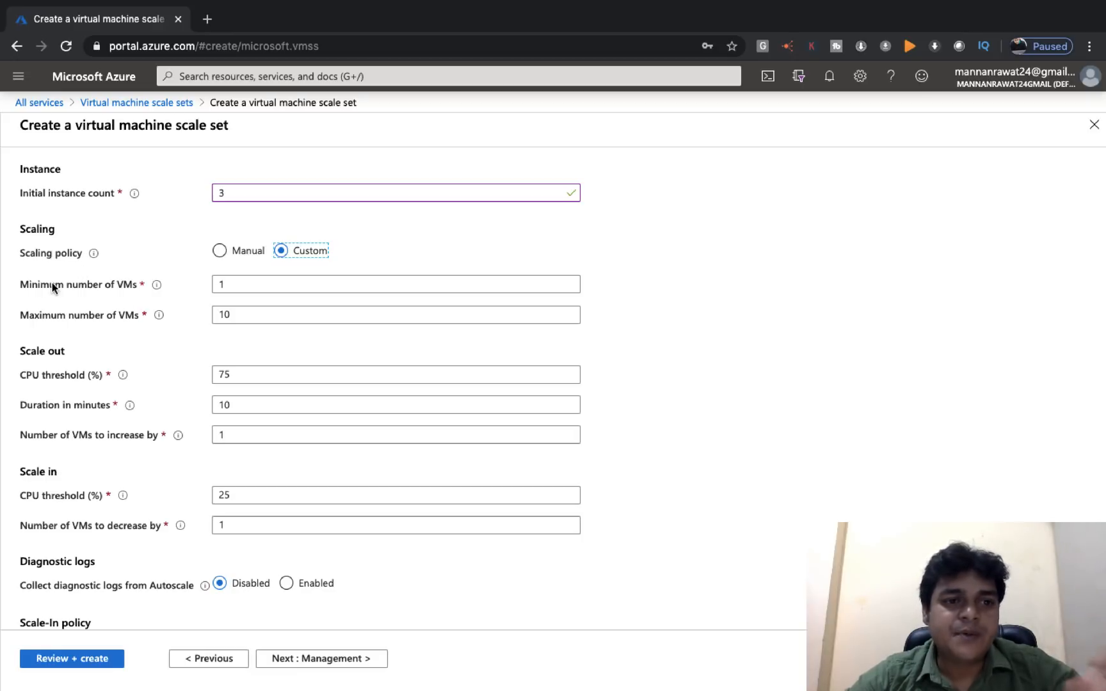
pyautogui.click(260, 283)
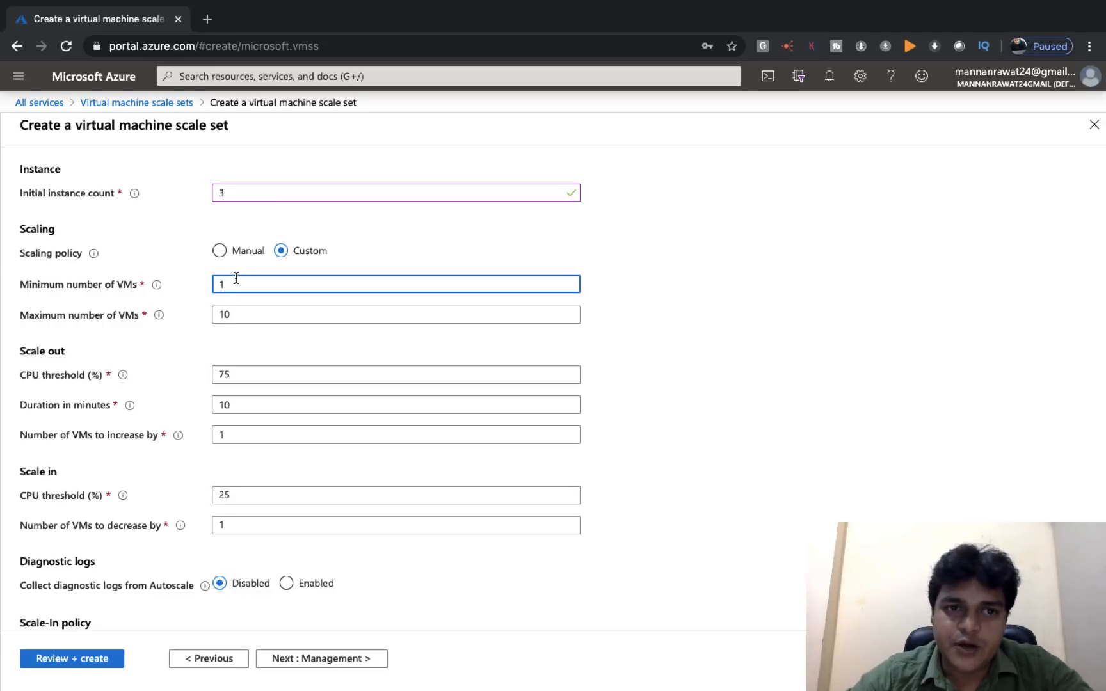
pyautogui.click(260, 499)
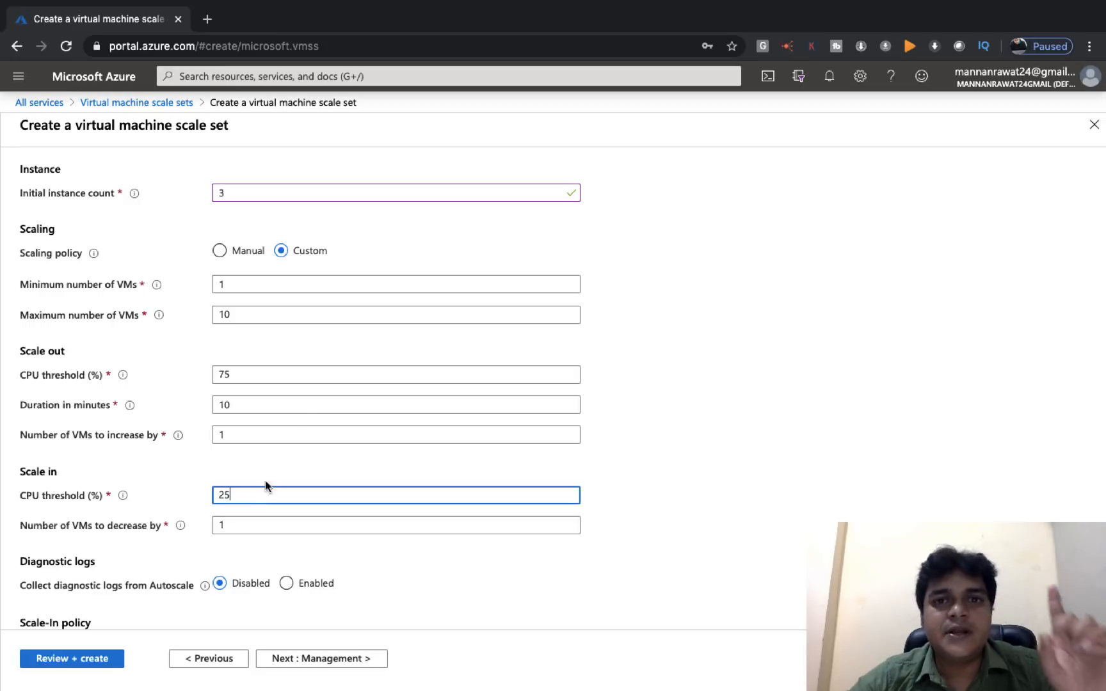
pyautogui.click(236, 285)
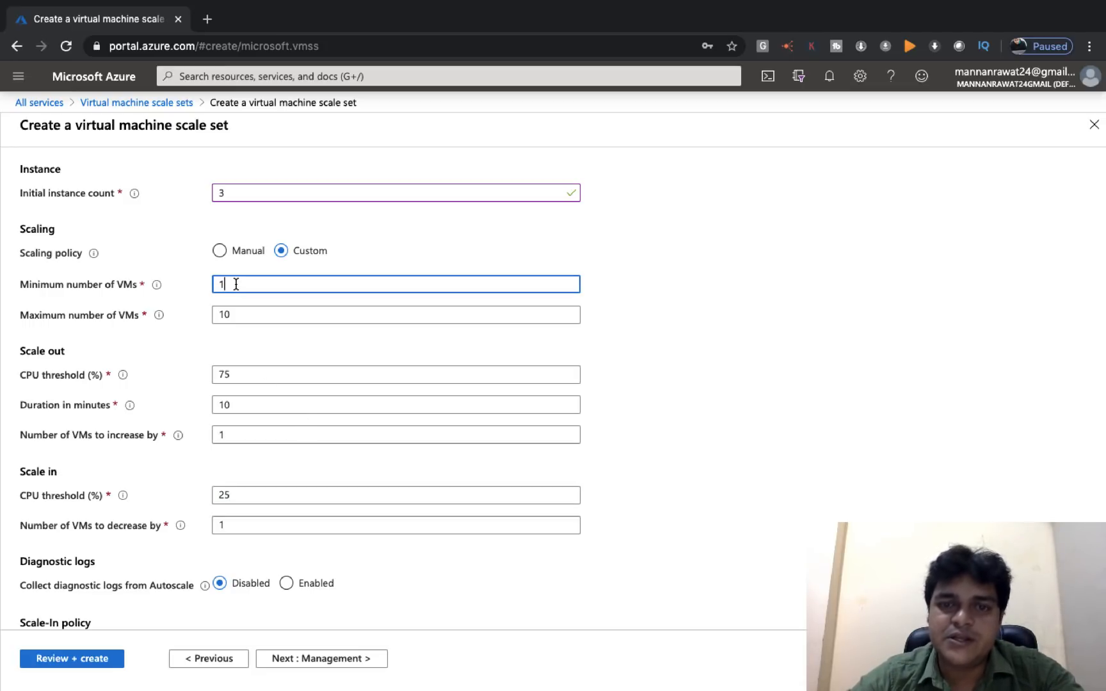
pyautogui.press('BackSpace')
pyautogui.write('3')
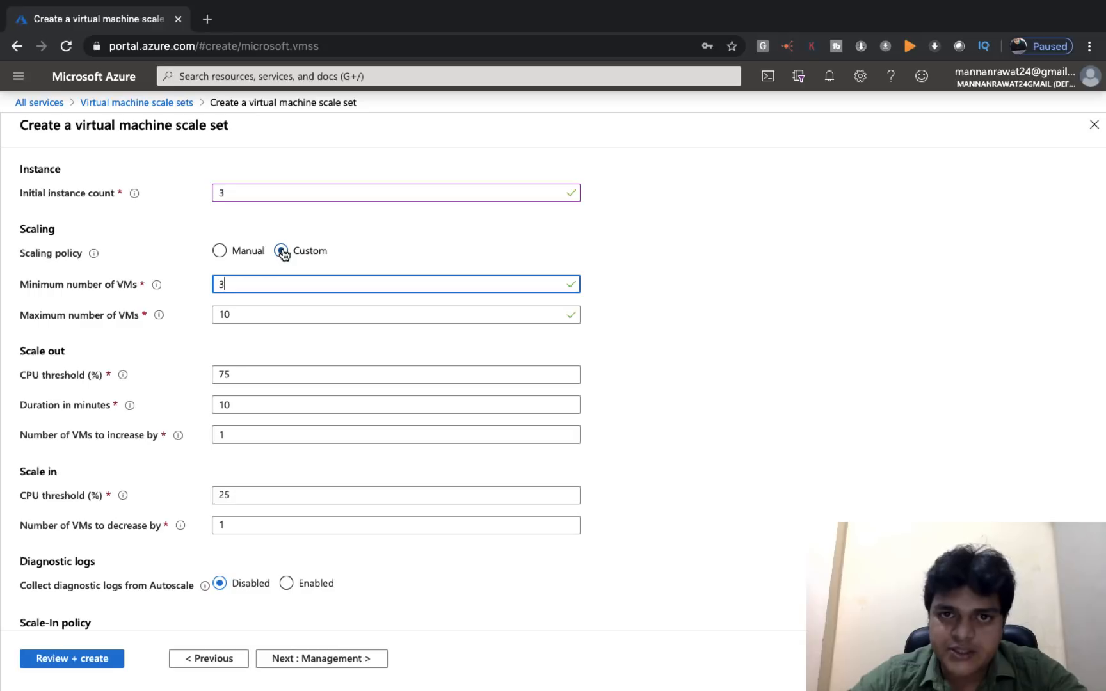
pyautogui.press('BackSpace')
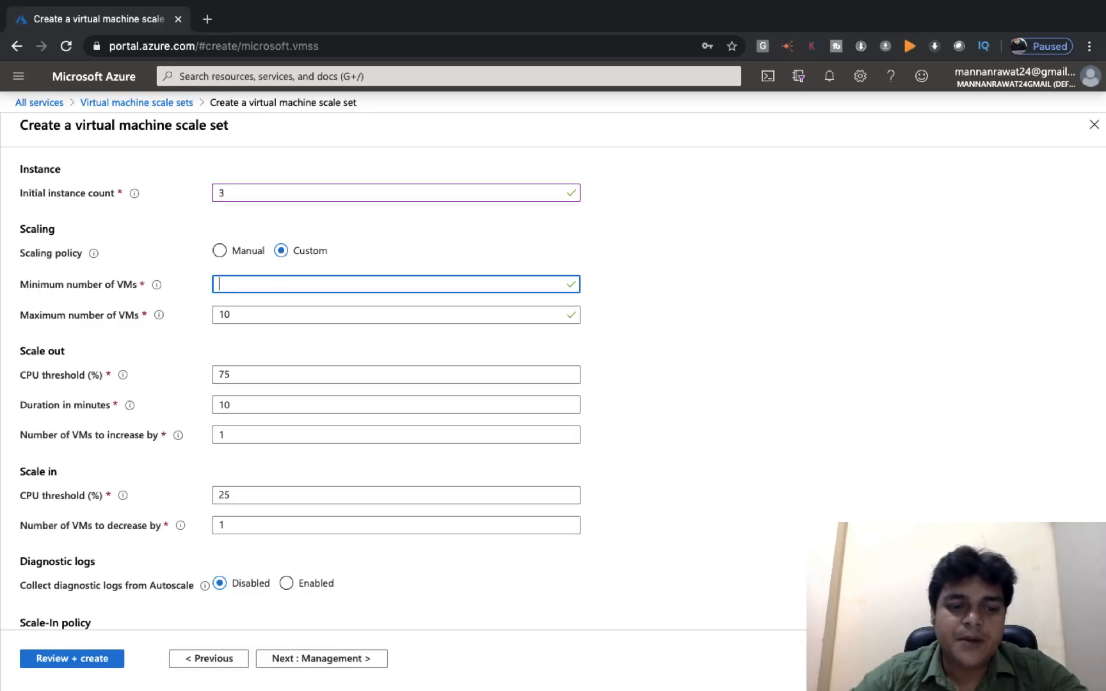
pyautogui.write('3')
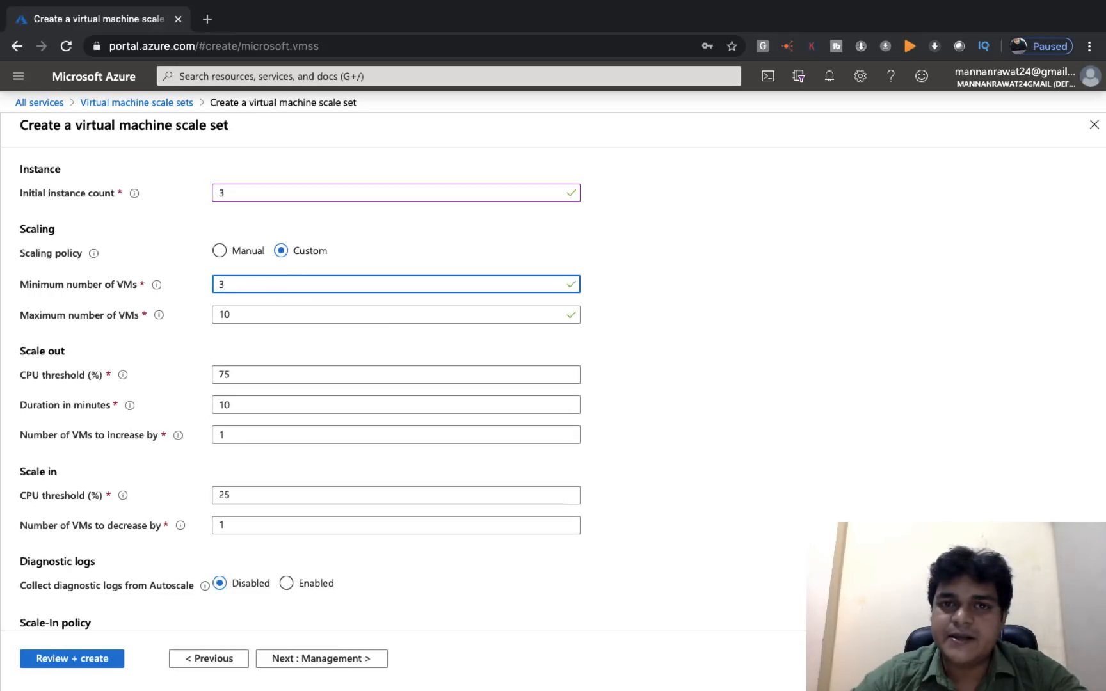
# Set the custom policy's minimum number of VMs to 1 and its maximum to 20
pyautogui.press('BackSpace')
pyautogui.write('1')
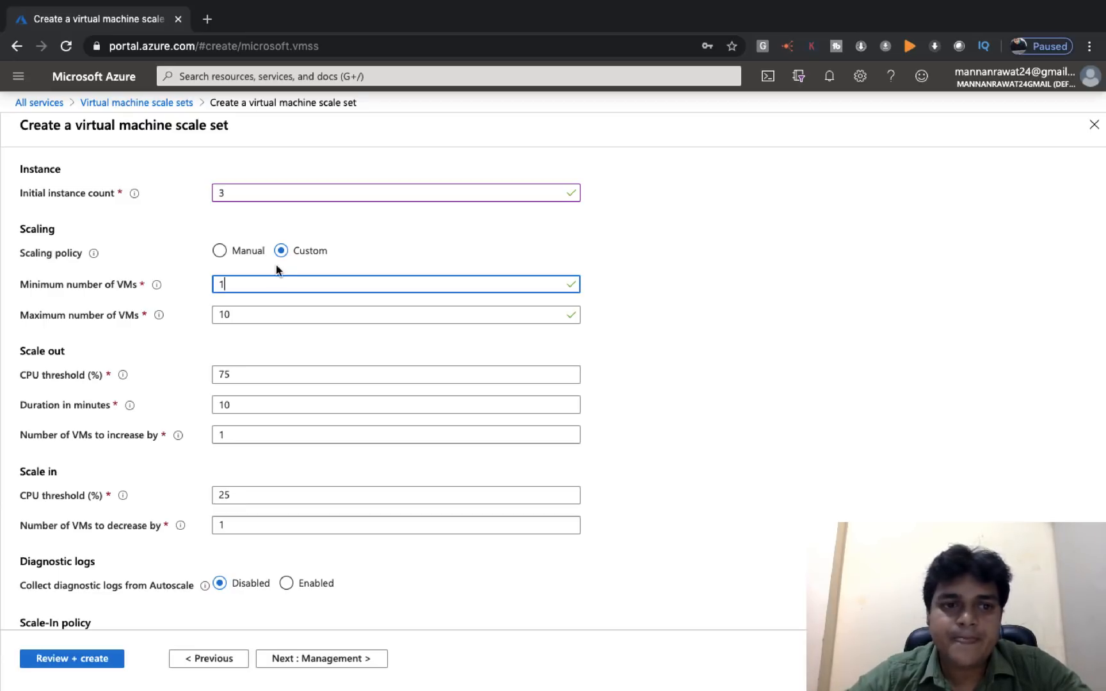
pyautogui.scroll(-3, 242, 391)
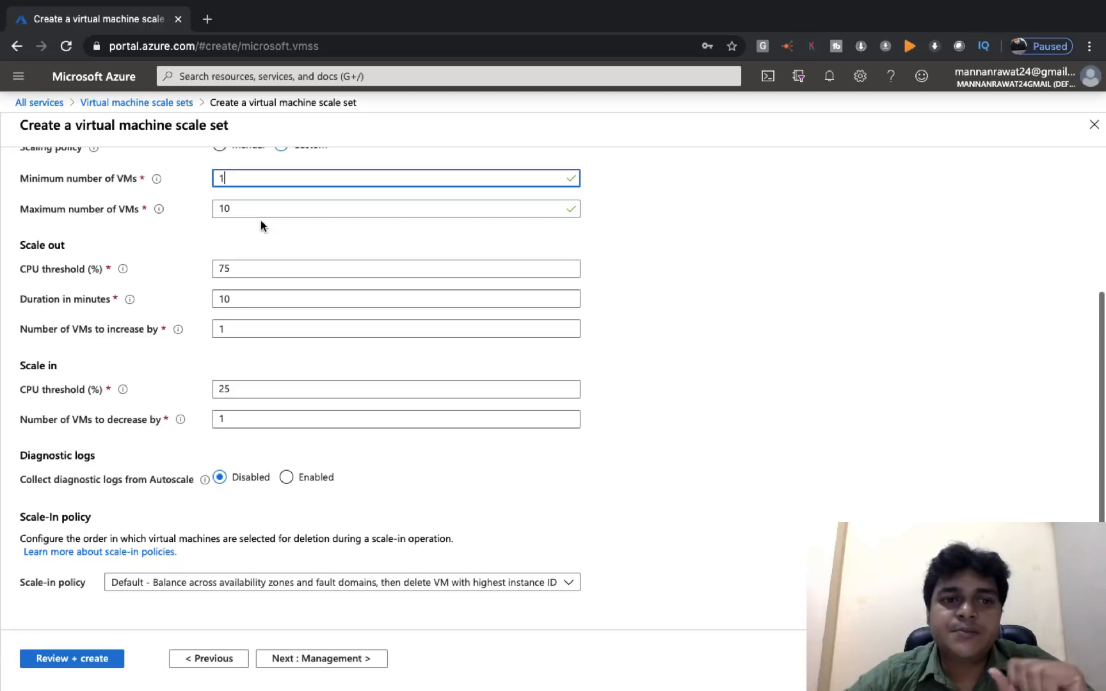
pyautogui.scroll(2, 260, 220)
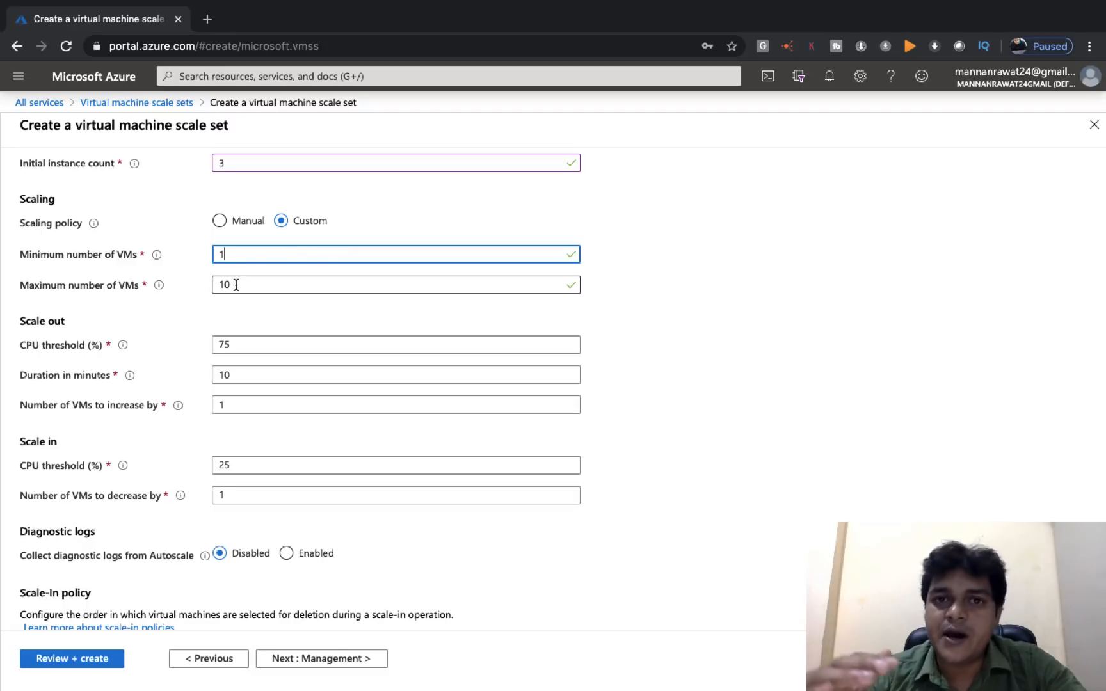
pyautogui.press('BackSpace')
pyautogui.click(248, 309)
pyautogui.doubleClick(248, 309)
pyautogui.write('20')
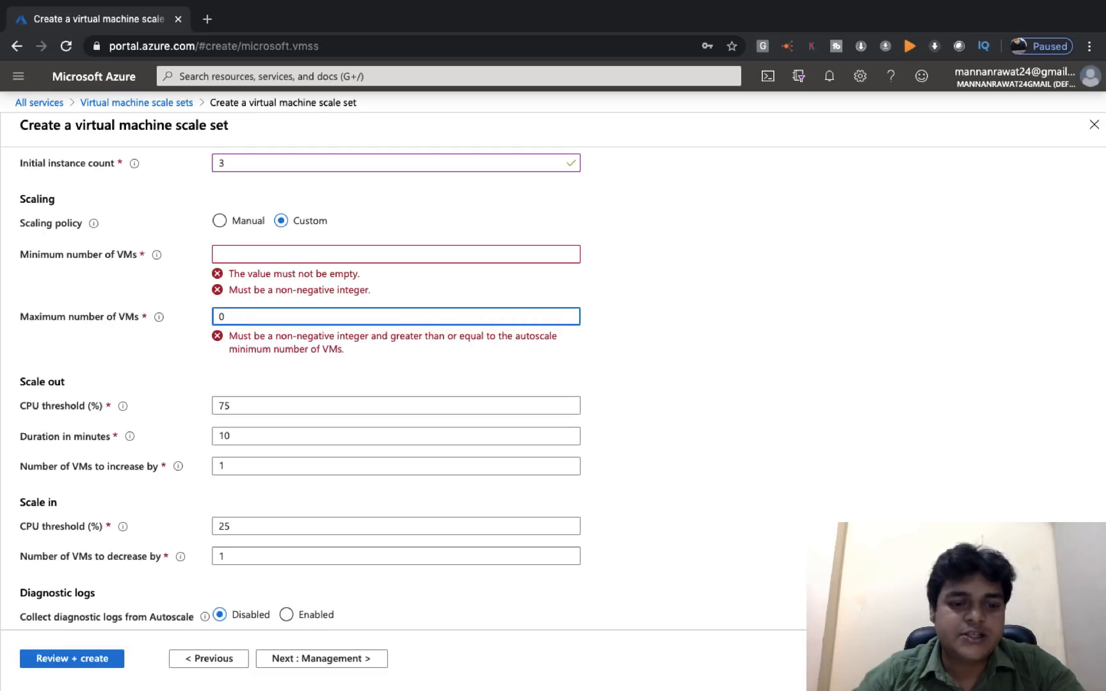
pyautogui.click(279, 254)
pyautogui.write('1')
pyautogui.click(733, 312)
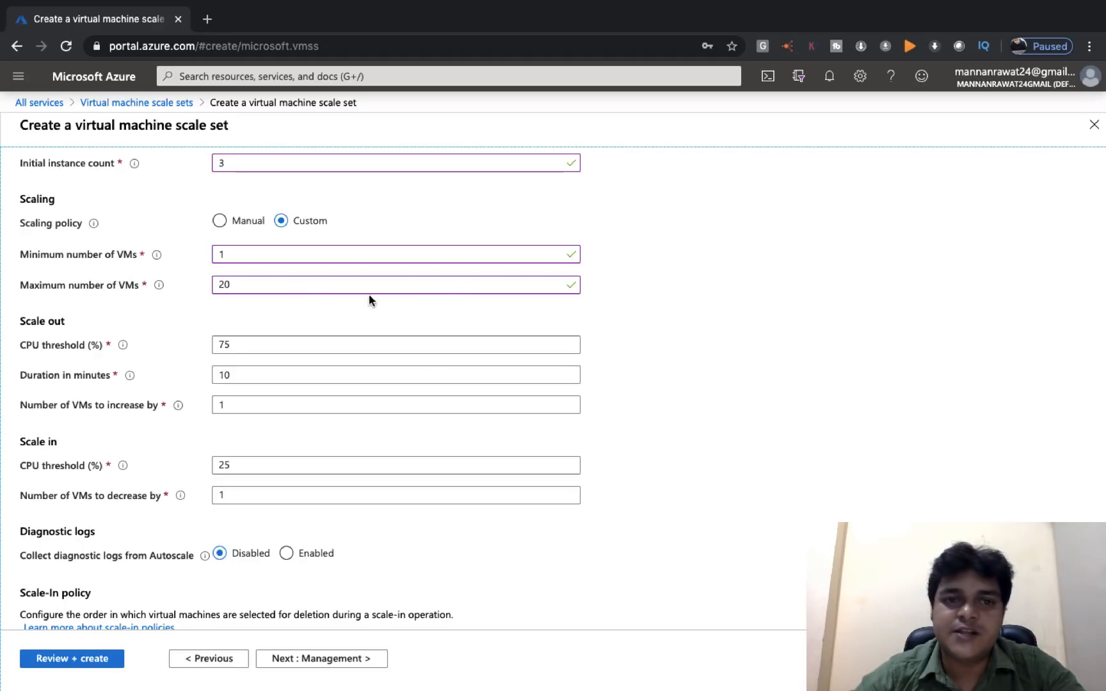
# Set the custom policy's maximum number of VMs to 10
pyautogui.click(288, 284)
pyautogui.press('BackSpace')
pyautogui.press('BackSpace')
pyautogui.write('10')
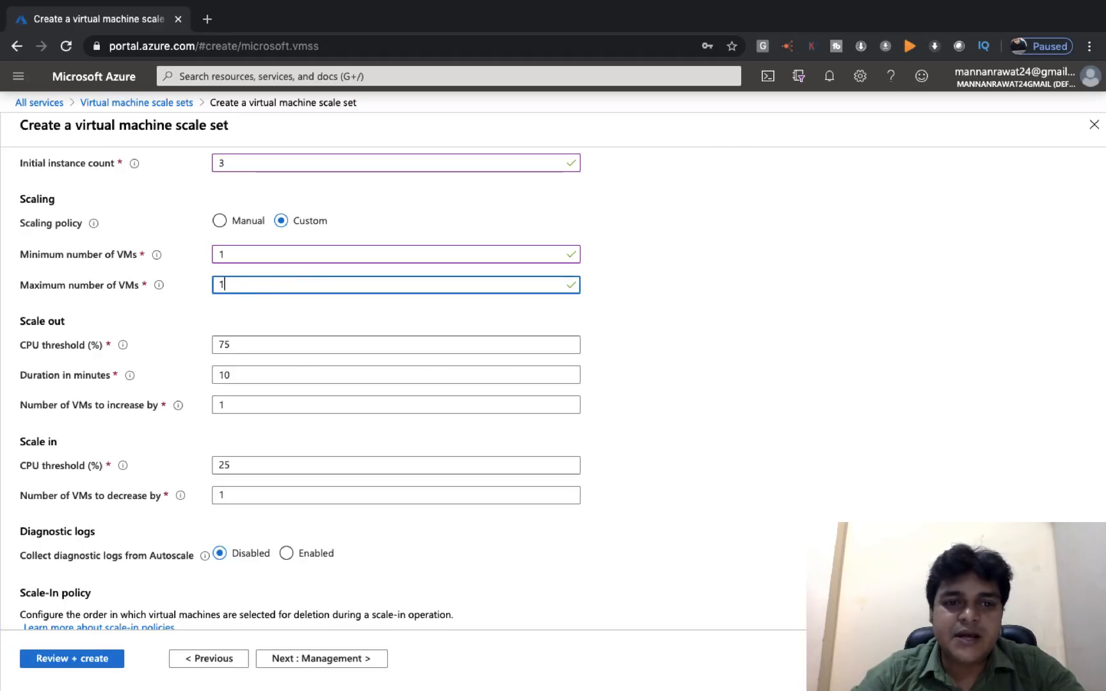
pyautogui.click(657, 365)
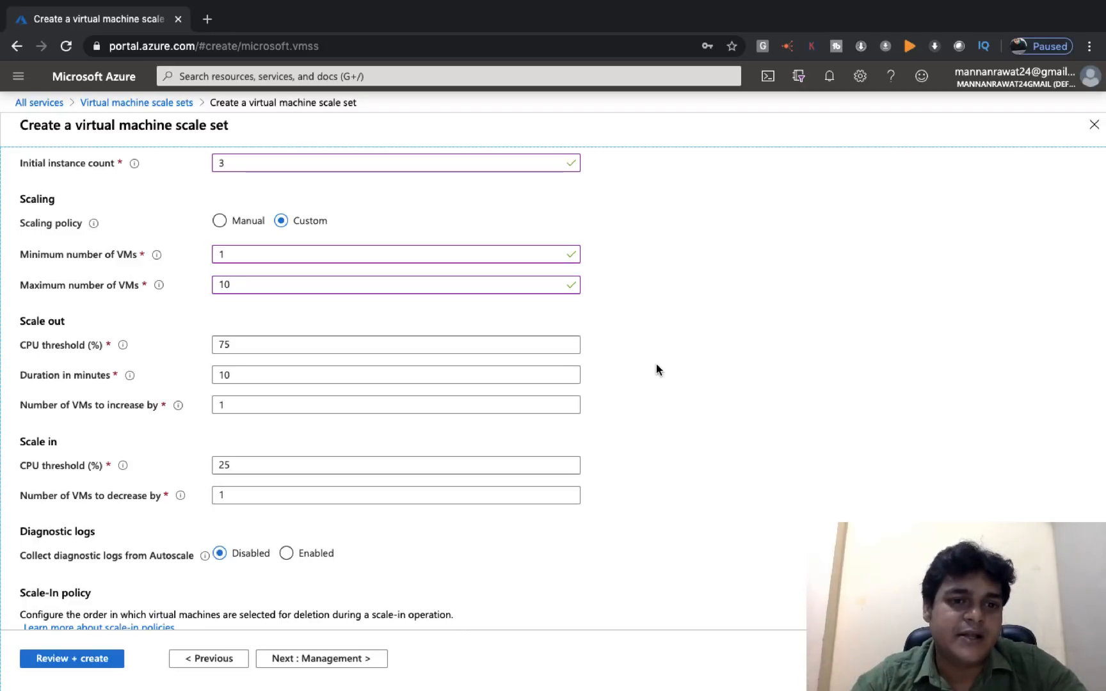
# Re-enter 10 minutes as the scale-out duration
pyautogui.scroll(-2, 514, 433)
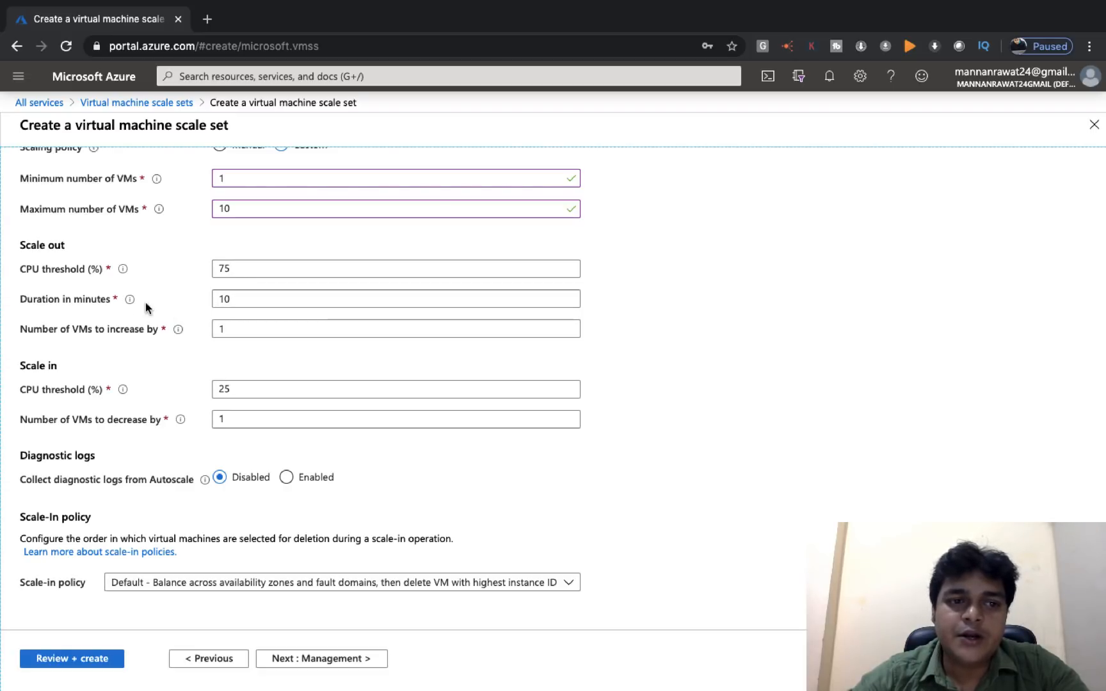
pyautogui.click(243, 299)
pyautogui.press('BackSpace')
pyautogui.press('BackSpace')
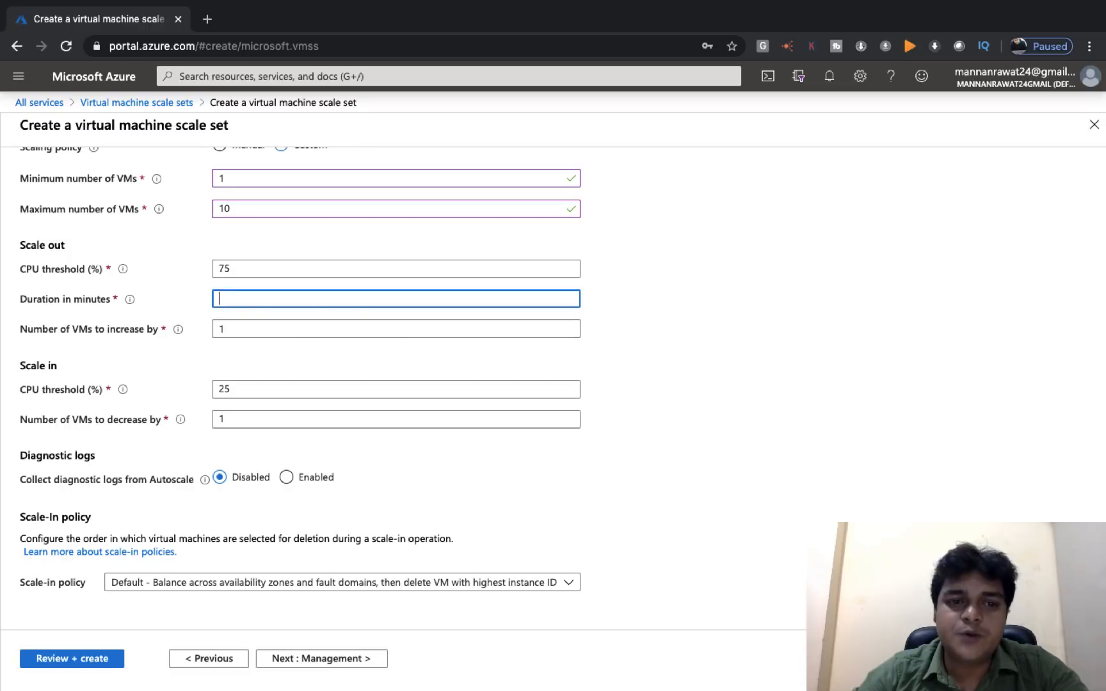
pyautogui.write('10')
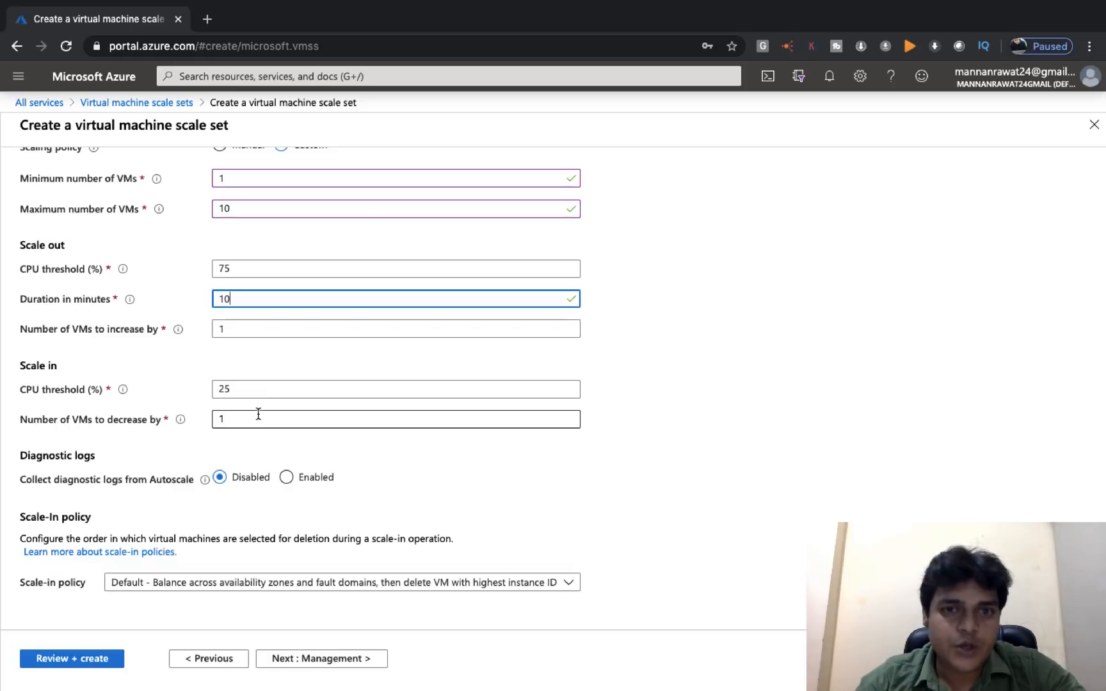
# Look over the custom autoscale settings and return the scaling policy to Manual
pyautogui.scroll(2, 284, 506)
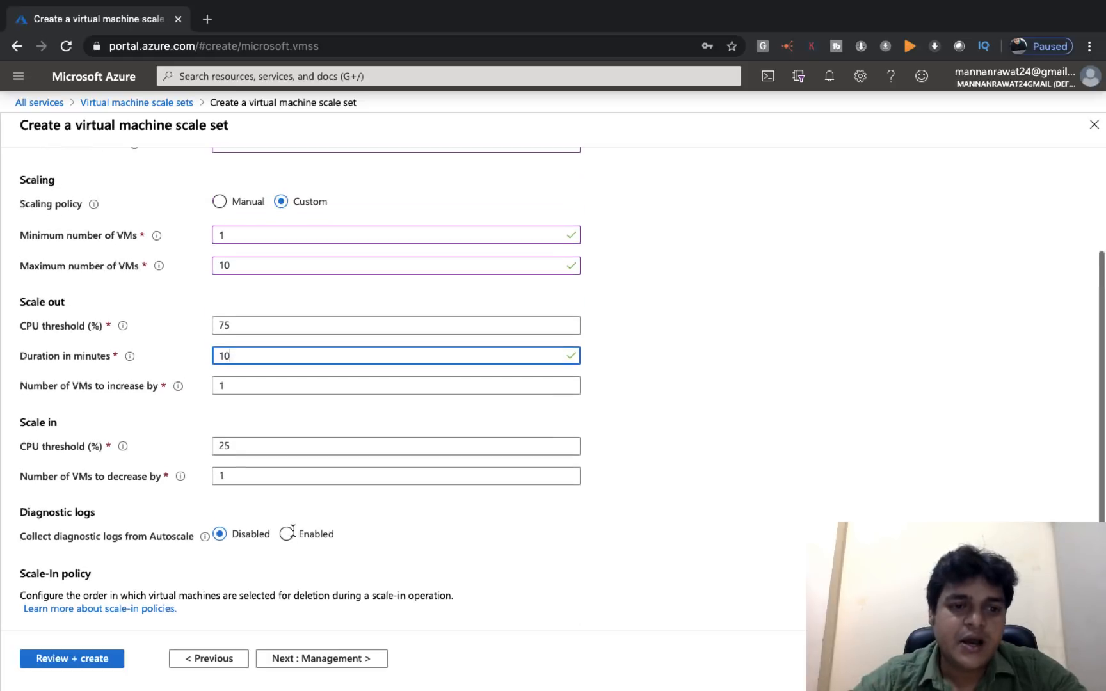
pyautogui.scroll(5, 292, 531)
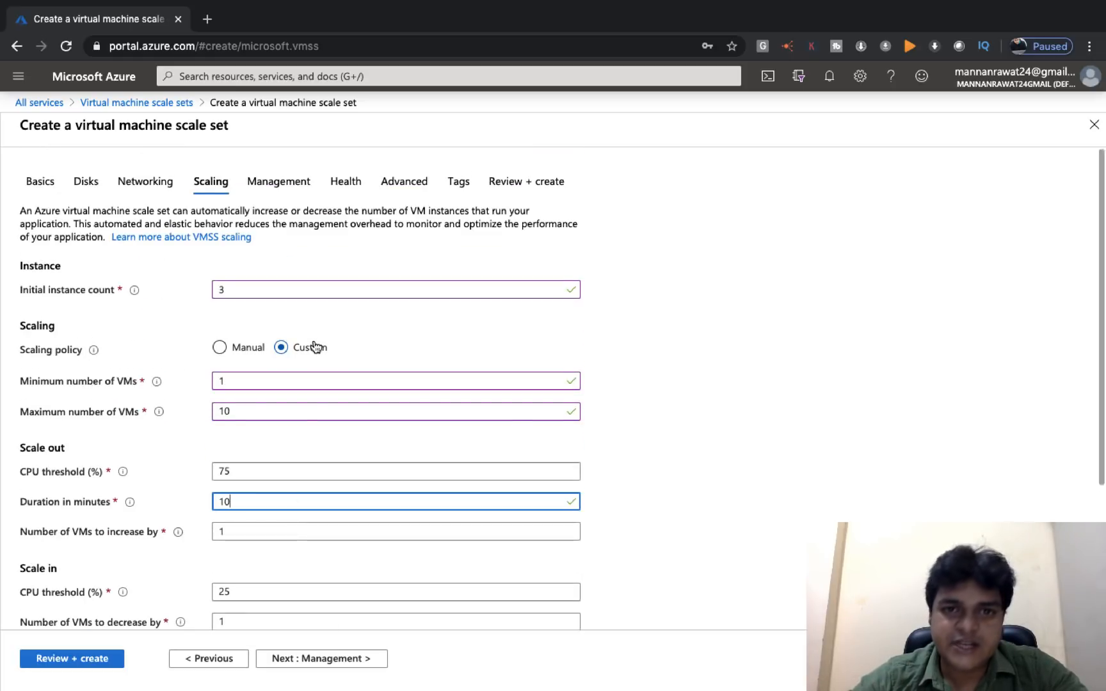
pyautogui.scroll(-5, 316, 346)
pyautogui.scroll(5, 315, 346)
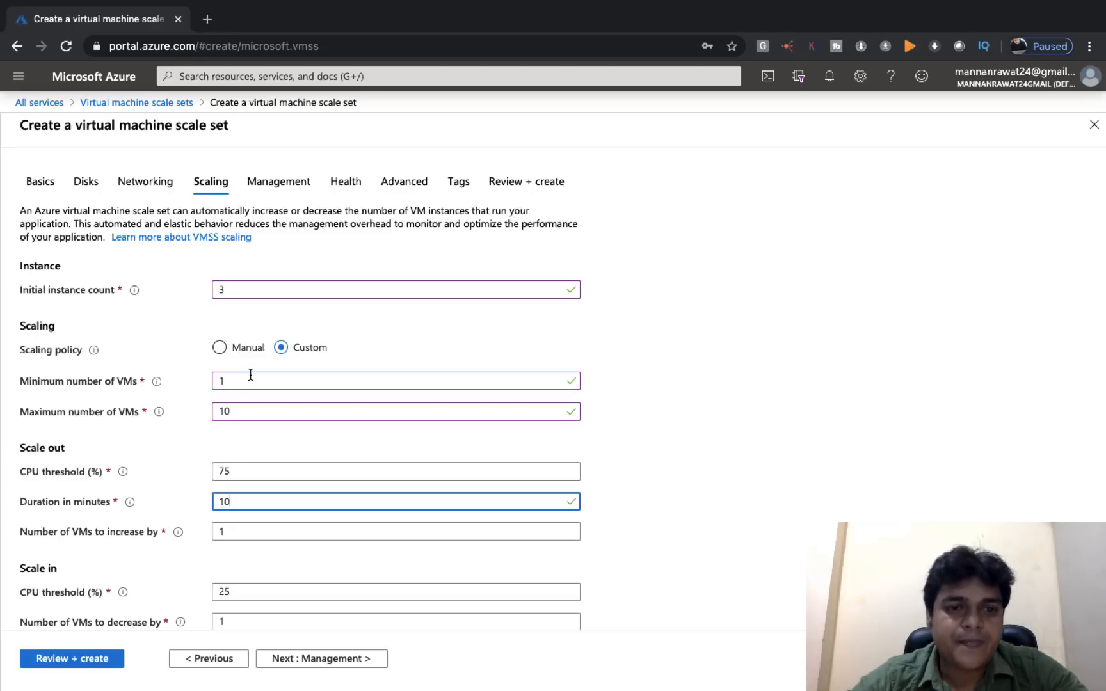
pyautogui.scroll(-1, 250, 375)
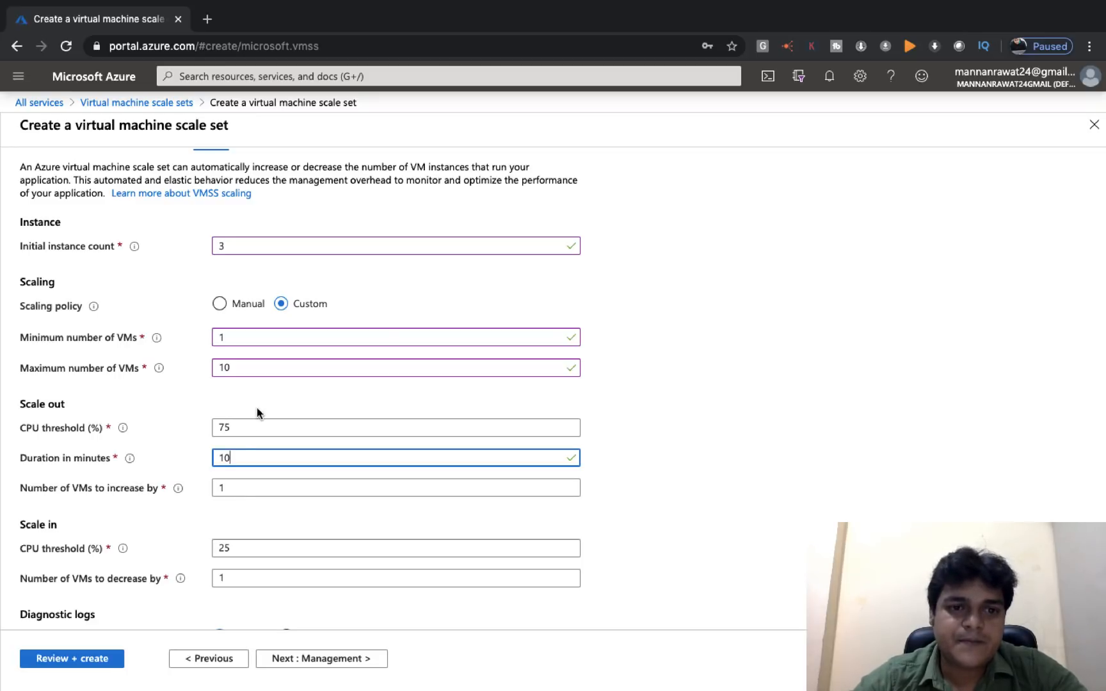
pyautogui.click(218, 299)
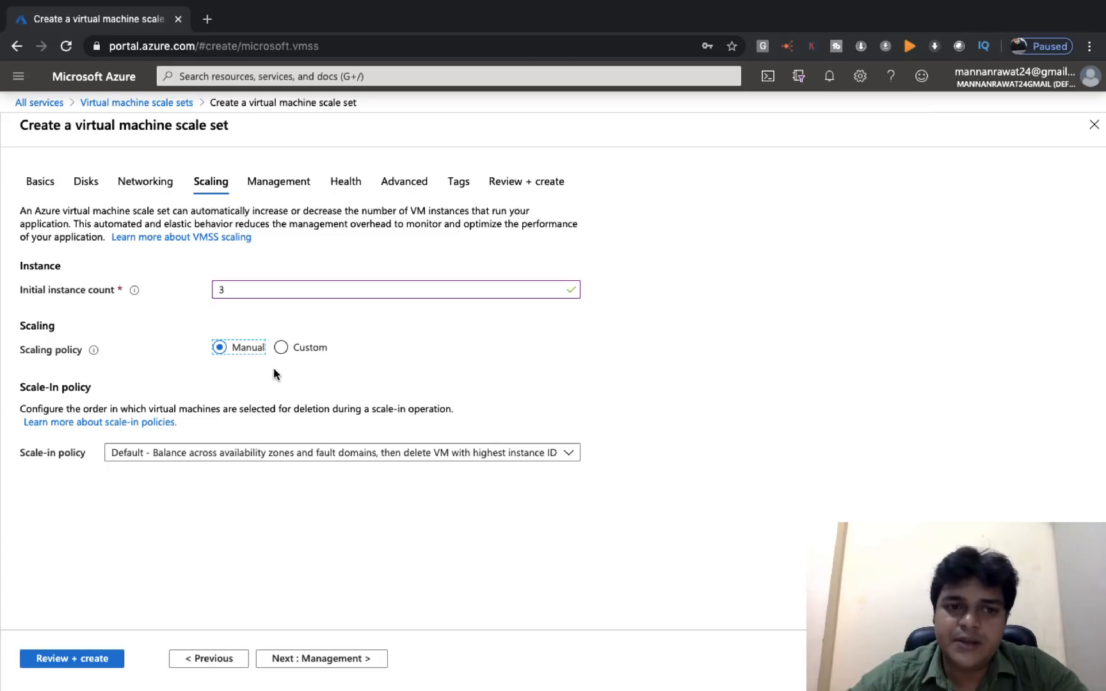
# Continue through the management and health settings with their defaults, validate the configuration and create the scale set
pyautogui.click(320, 657)
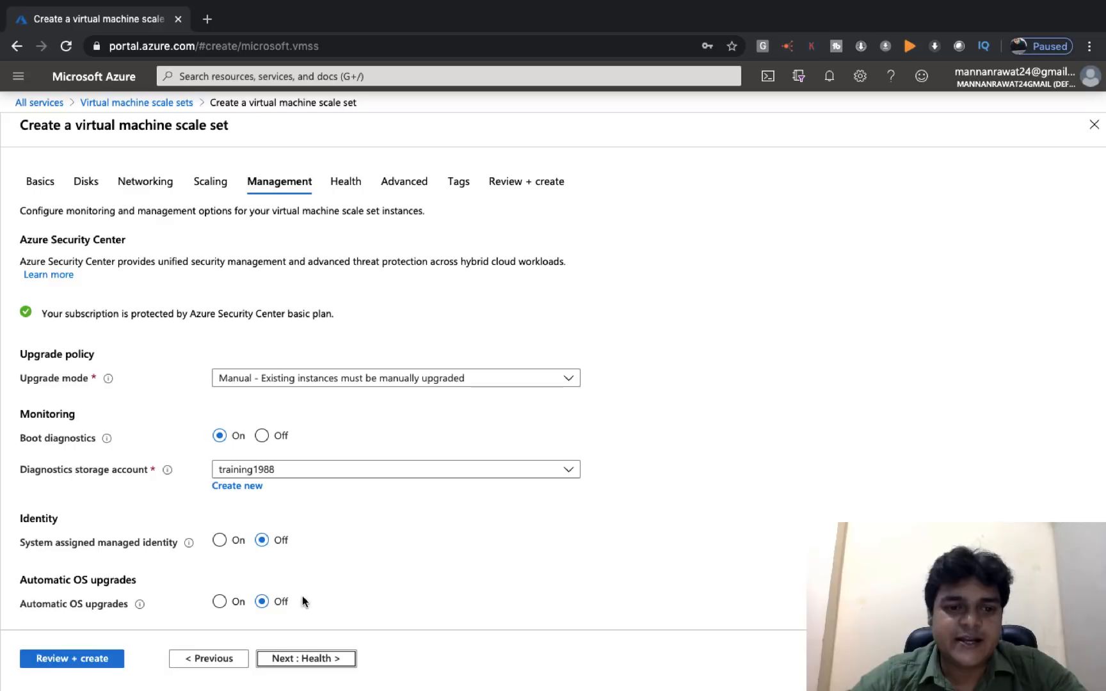
pyautogui.click(298, 660)
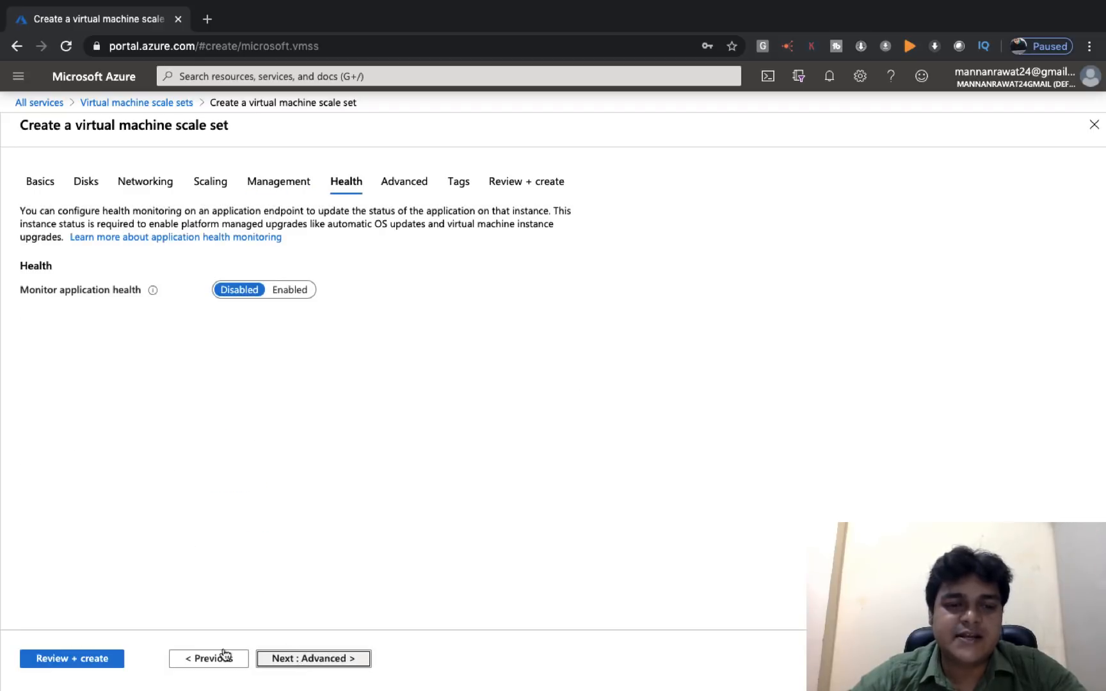
pyautogui.click(109, 657)
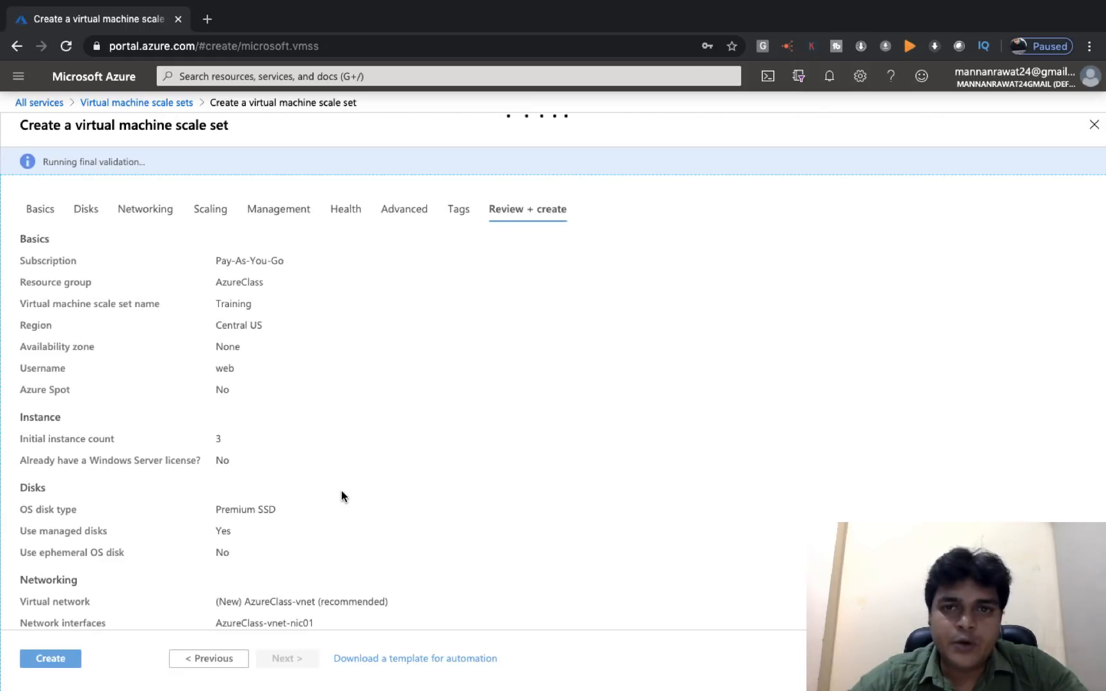
pyautogui.click(54, 659)
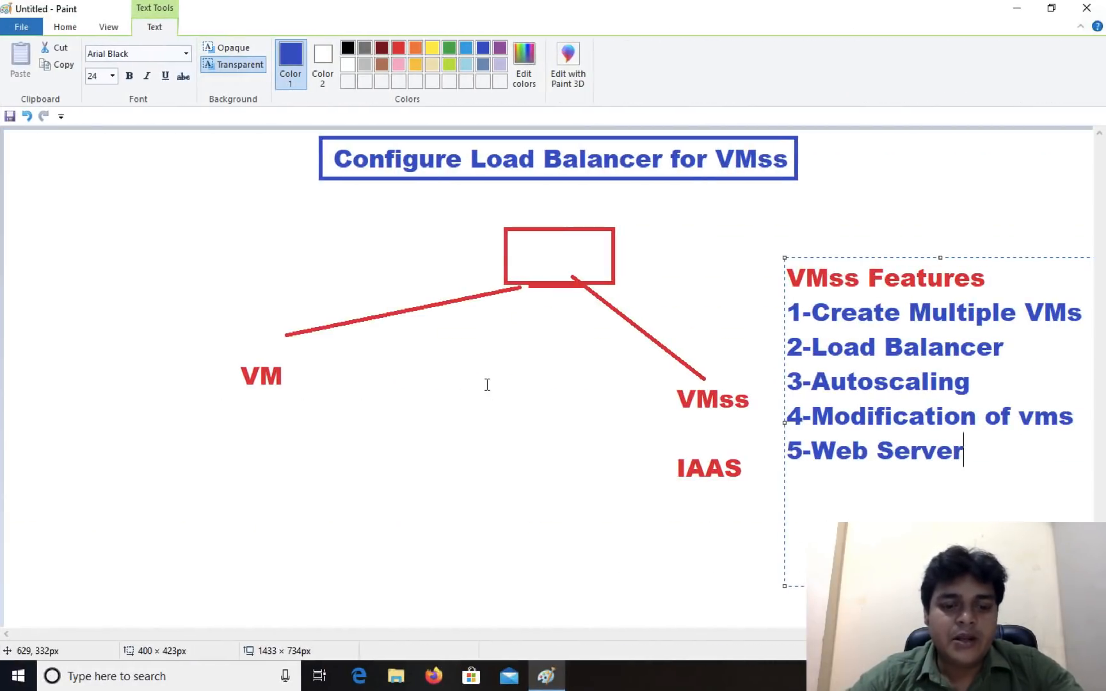
# Switch to Paint on the Windows desktop and start another Paint window with a blank canvas
pyautogui.press('super+r')
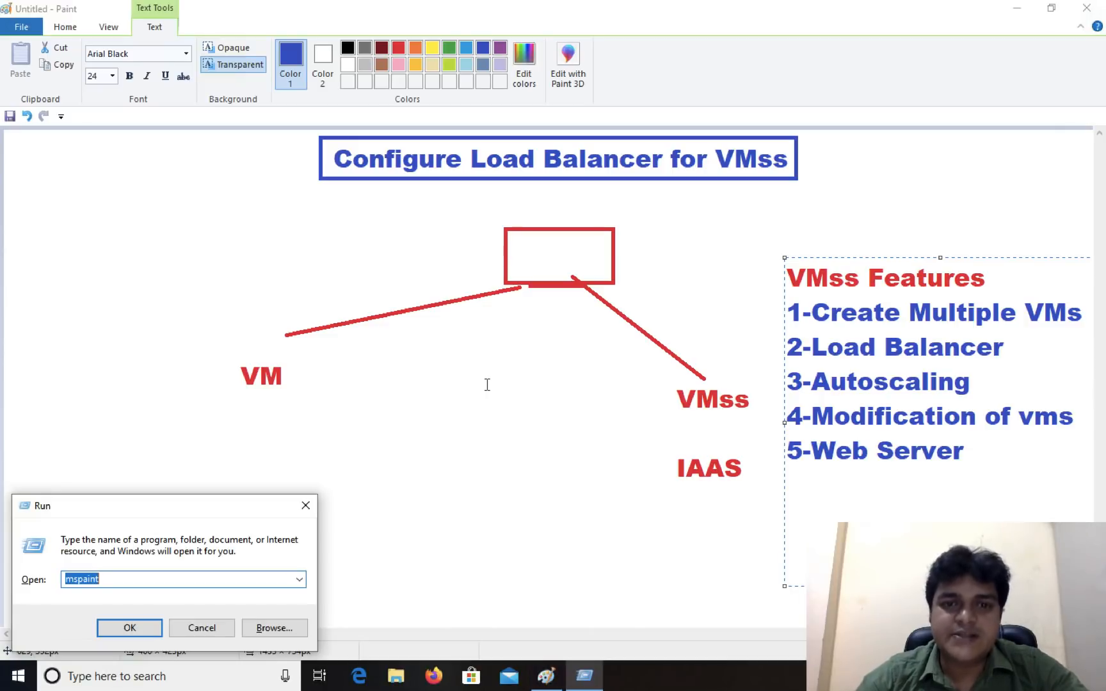
pyautogui.press('Return')
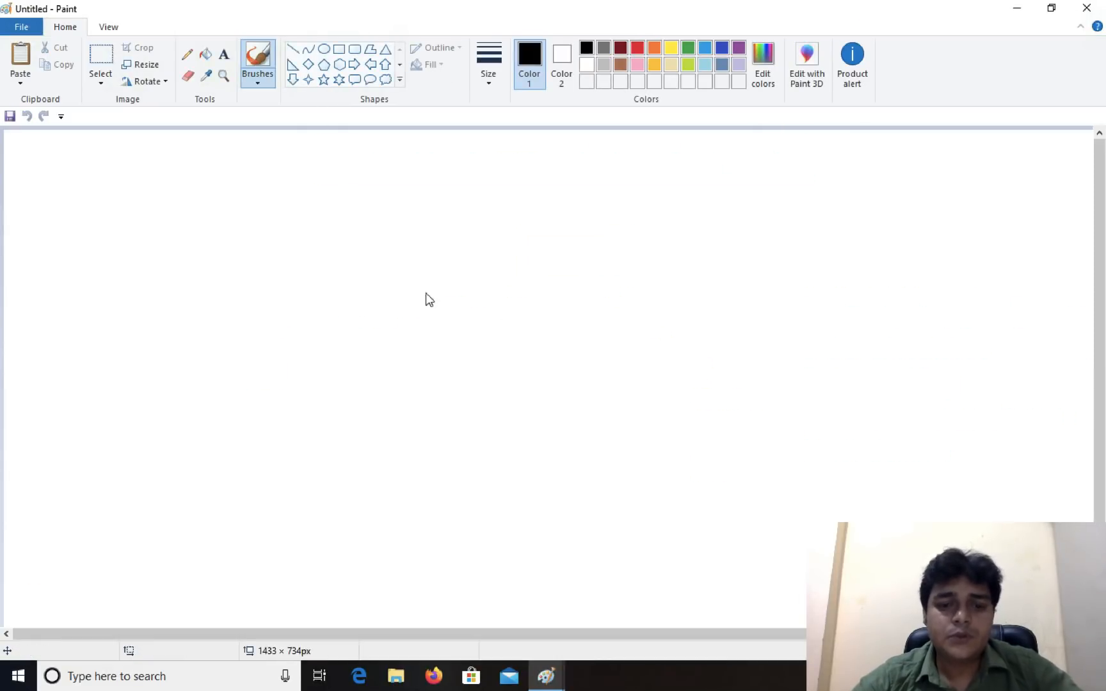
# Bring up the Paint window containing the VMss features diagram
pyautogui.click(552, 677)
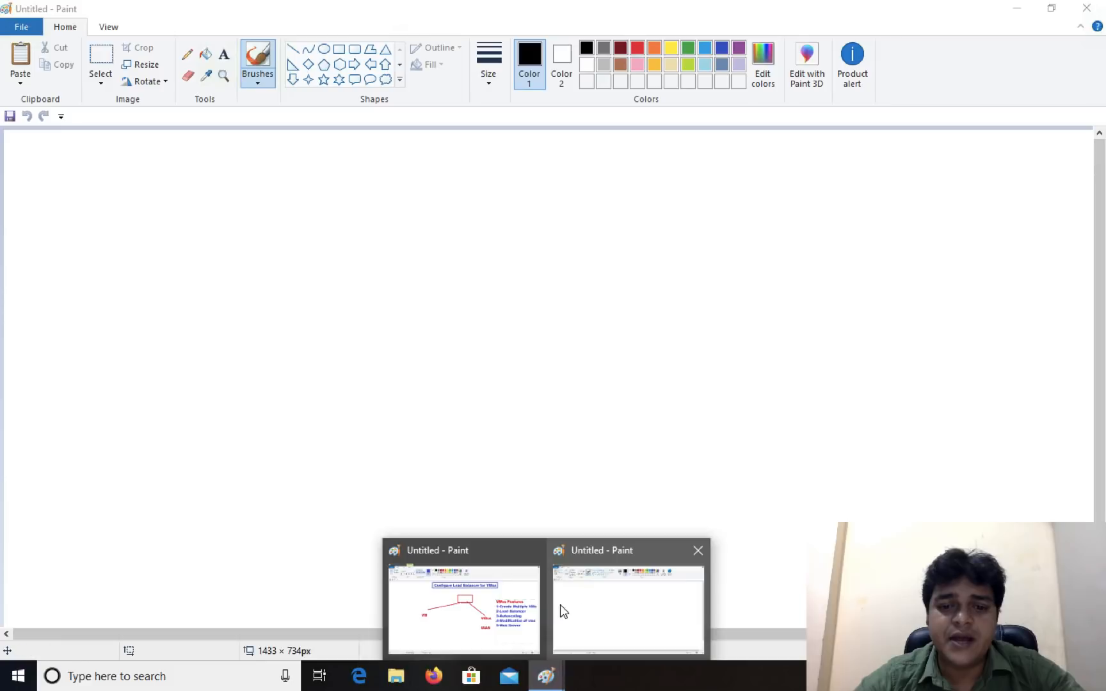
pyautogui.click(478, 601)
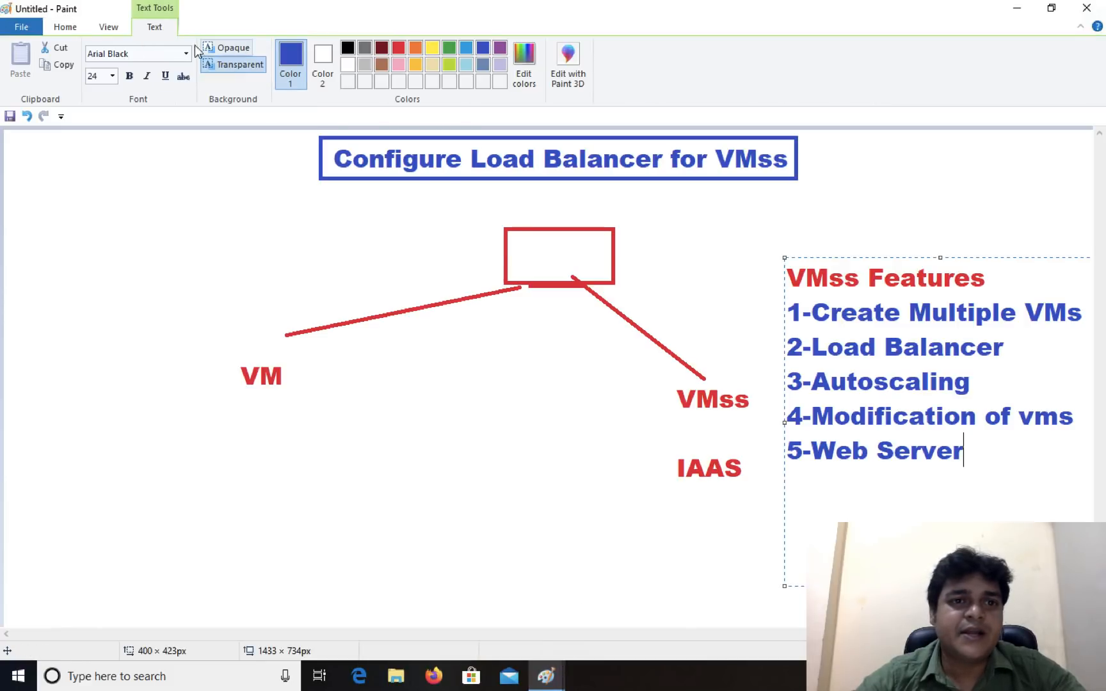
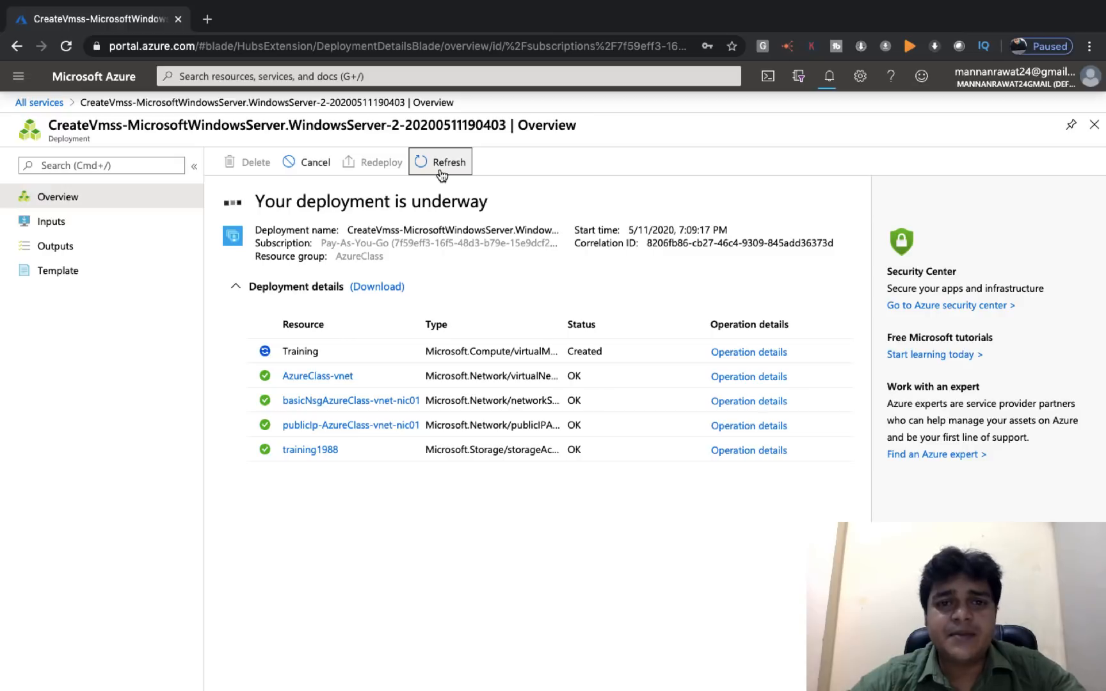
# Refresh the deployment overview in the Azure portal, then open the Training scale set from the virtual machine scale sets list
pyautogui.click(442, 167)
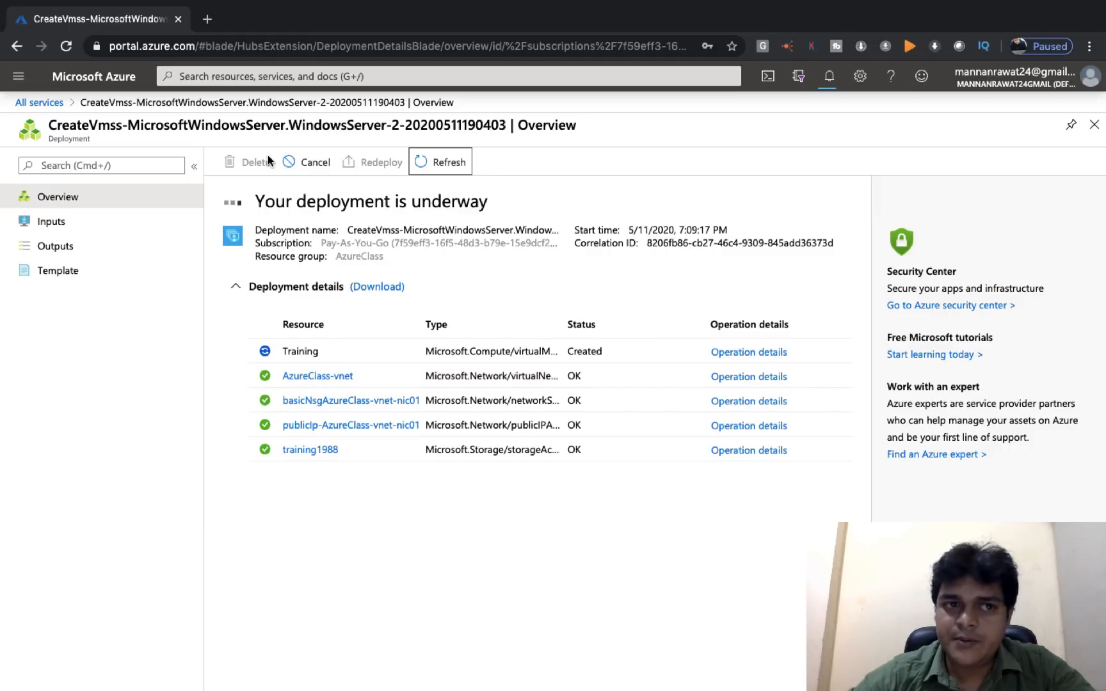
pyautogui.click(93, 88)
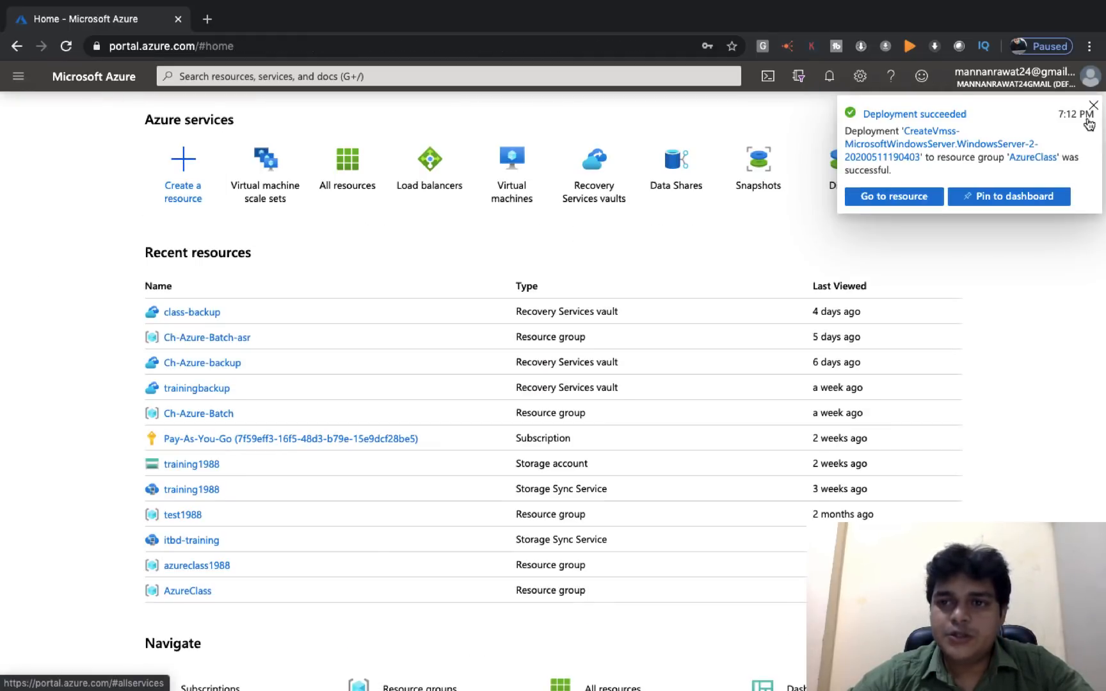
pyautogui.click(1094, 106)
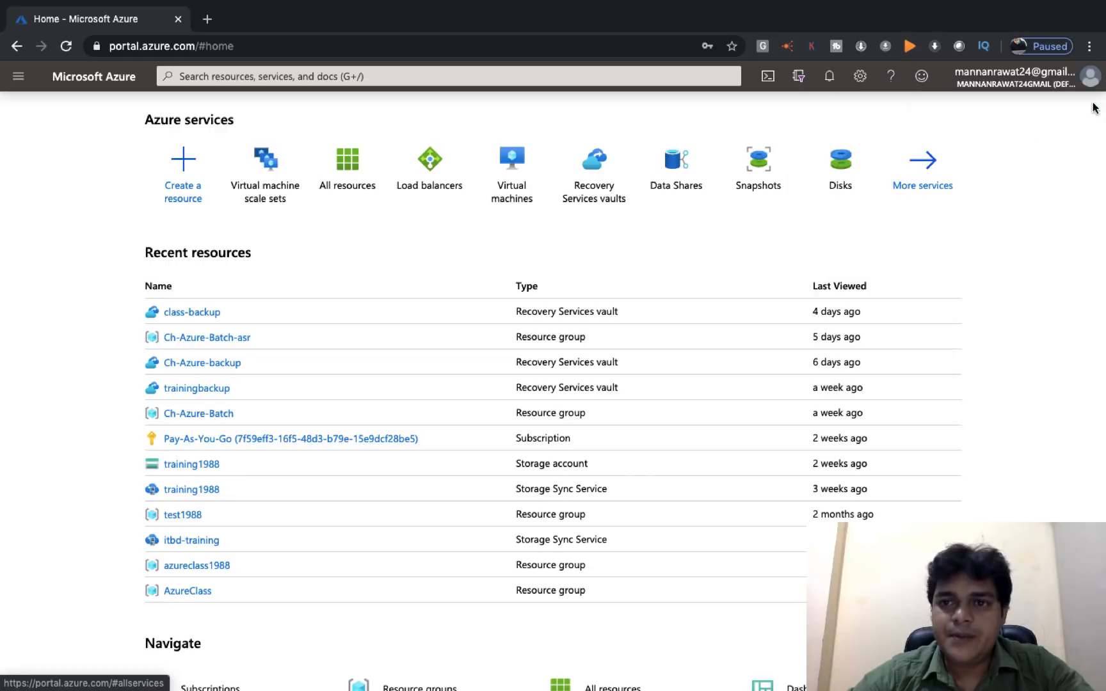
pyautogui.click(915, 180)
pyautogui.click(288, 220)
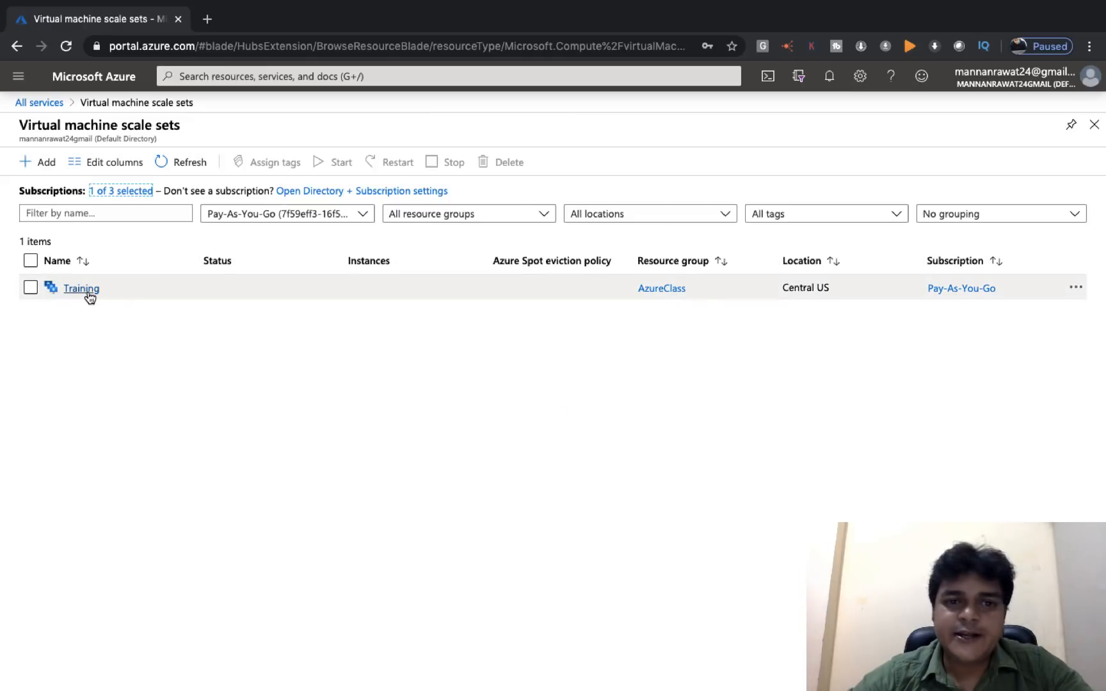
pyautogui.click(88, 292)
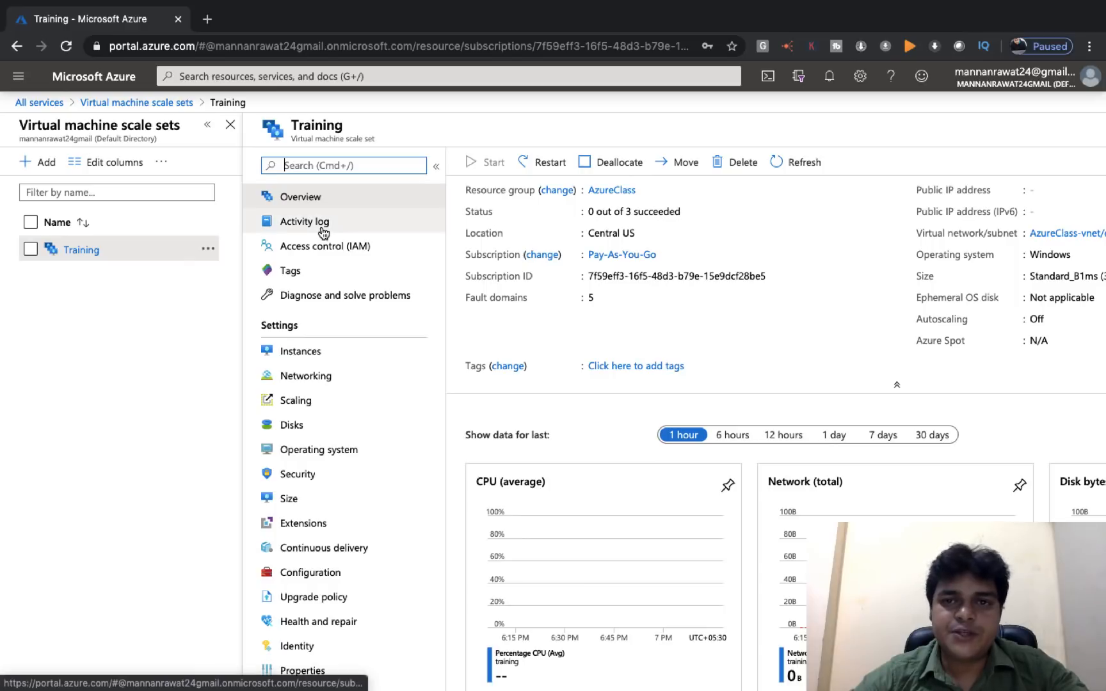
# Open the Training scale set's instances list and refresh it to check the instance statuses
pyautogui.click(319, 352)
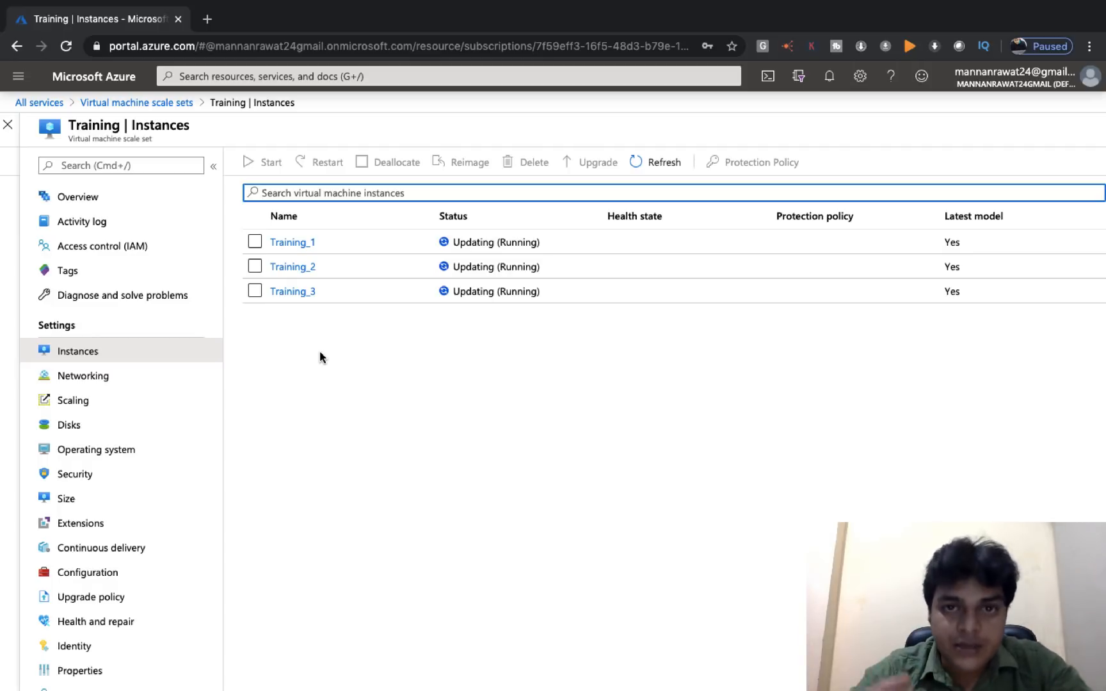
pyautogui.click(650, 163)
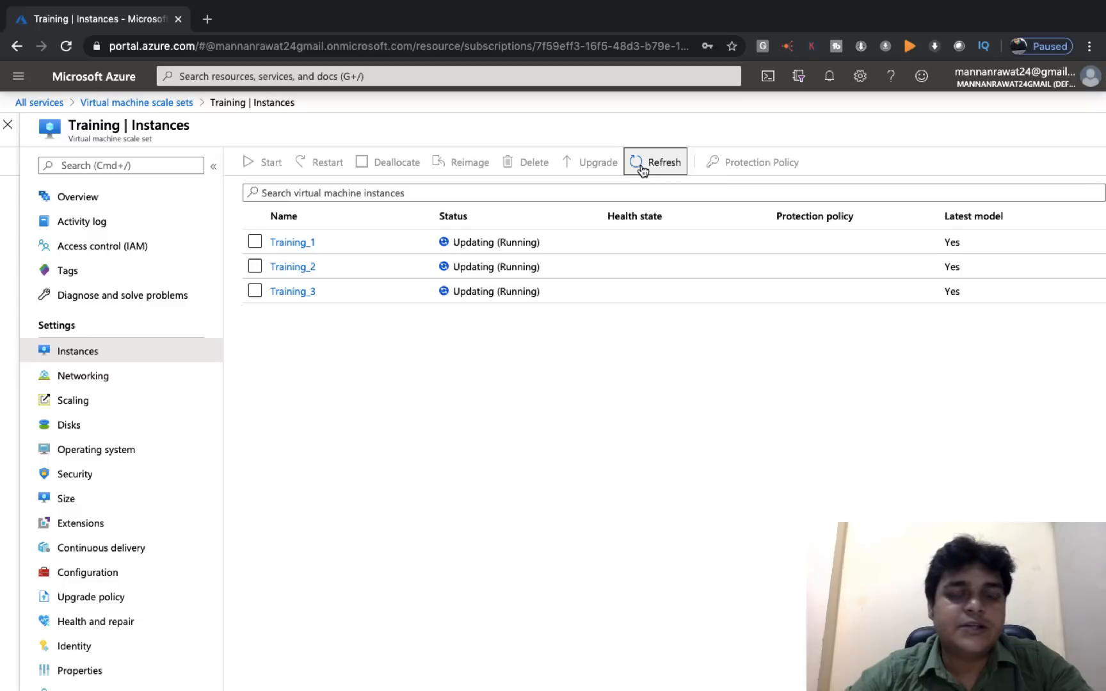
pyautogui.click(643, 168)
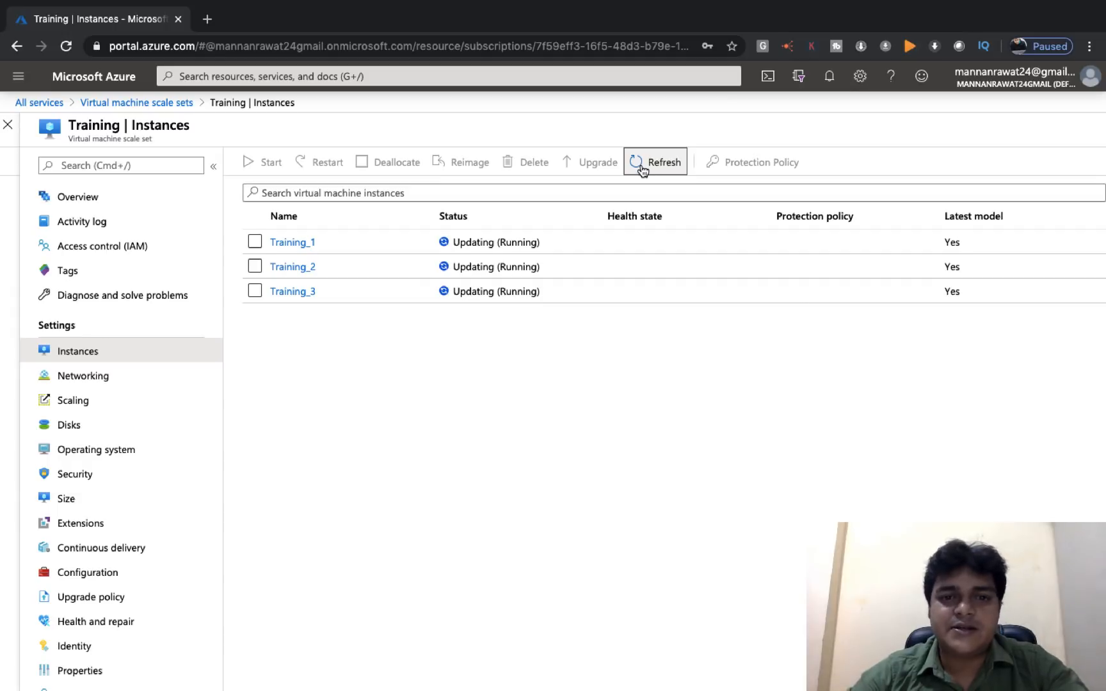
pyautogui.click(643, 164)
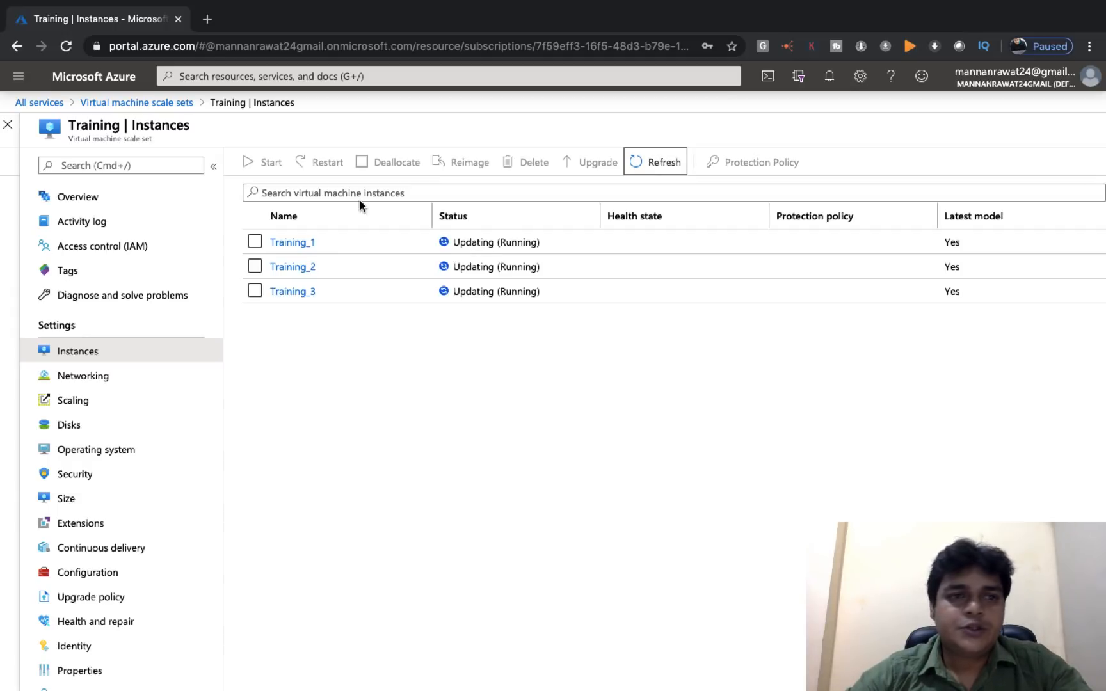
# Open the portal home in a new browser tab and, from the Networking services, open Load balancers in another tab
pyautogui.rightClick(89, 78)
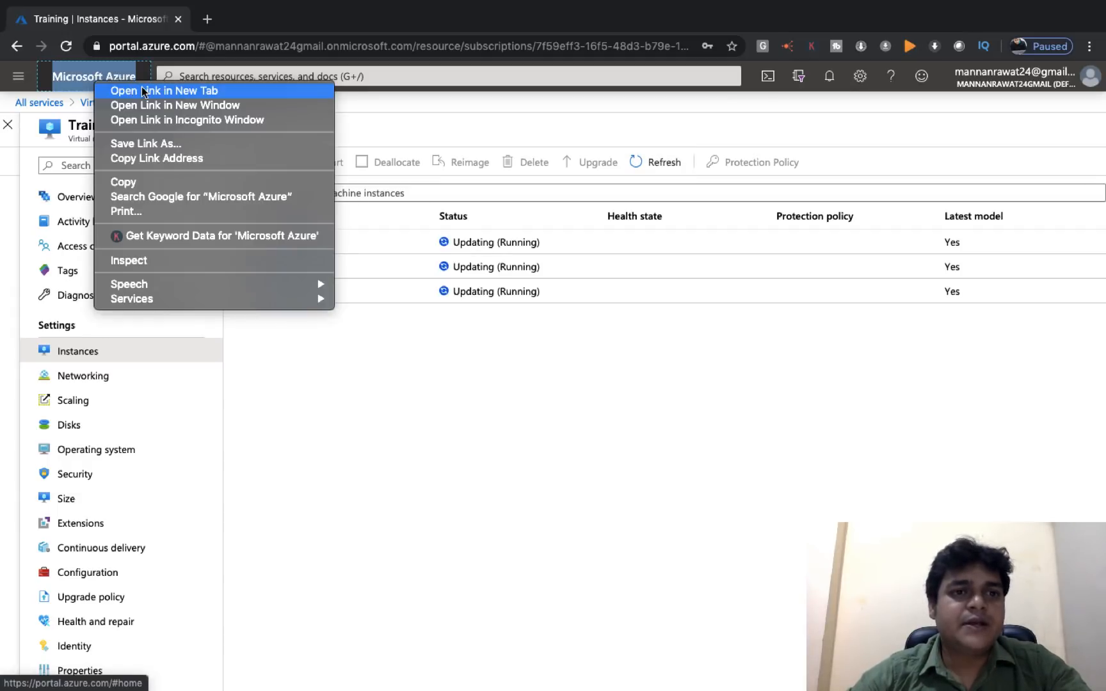
pyautogui.press('Escape')
pyautogui.click(244, 14)
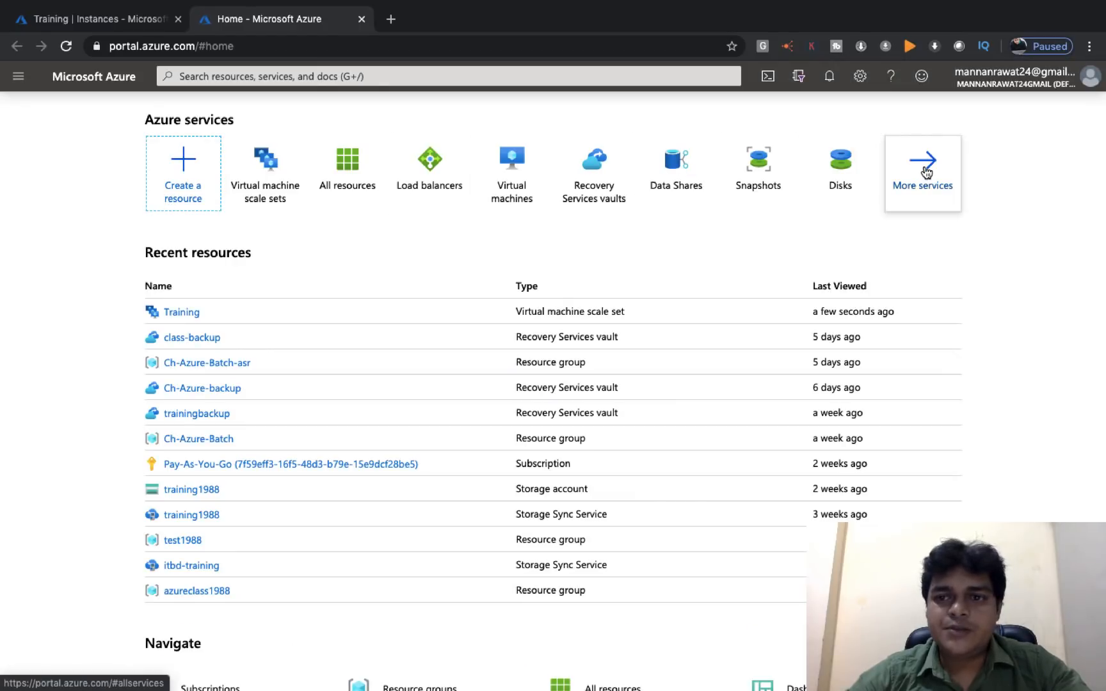
pyautogui.click(925, 170)
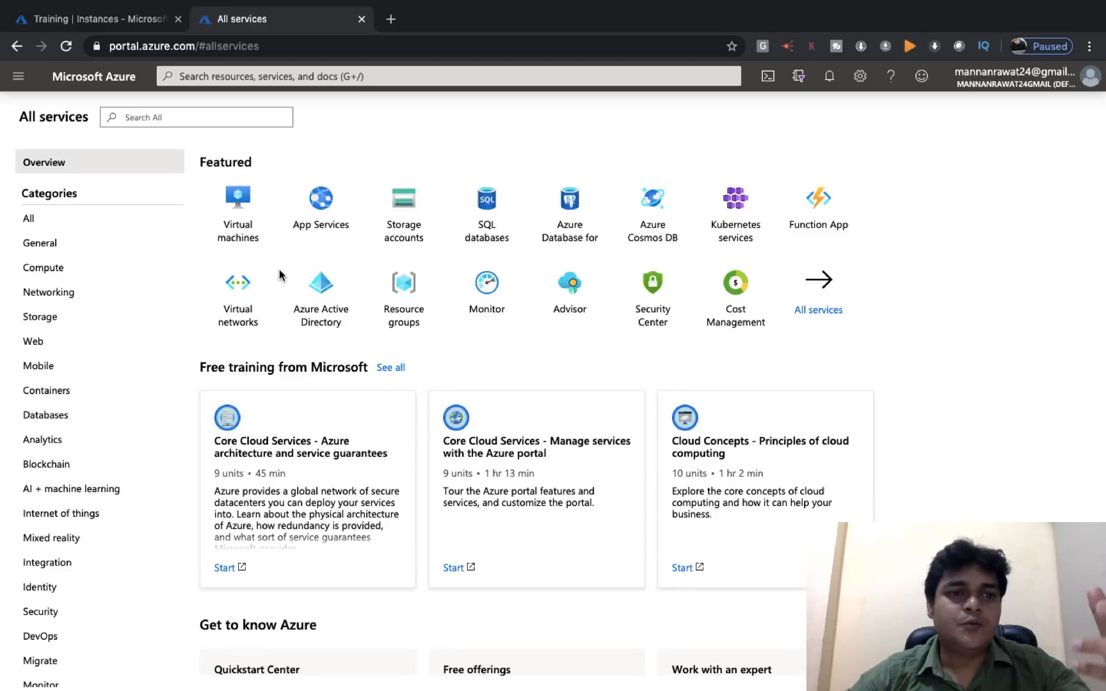
pyautogui.click(58, 296)
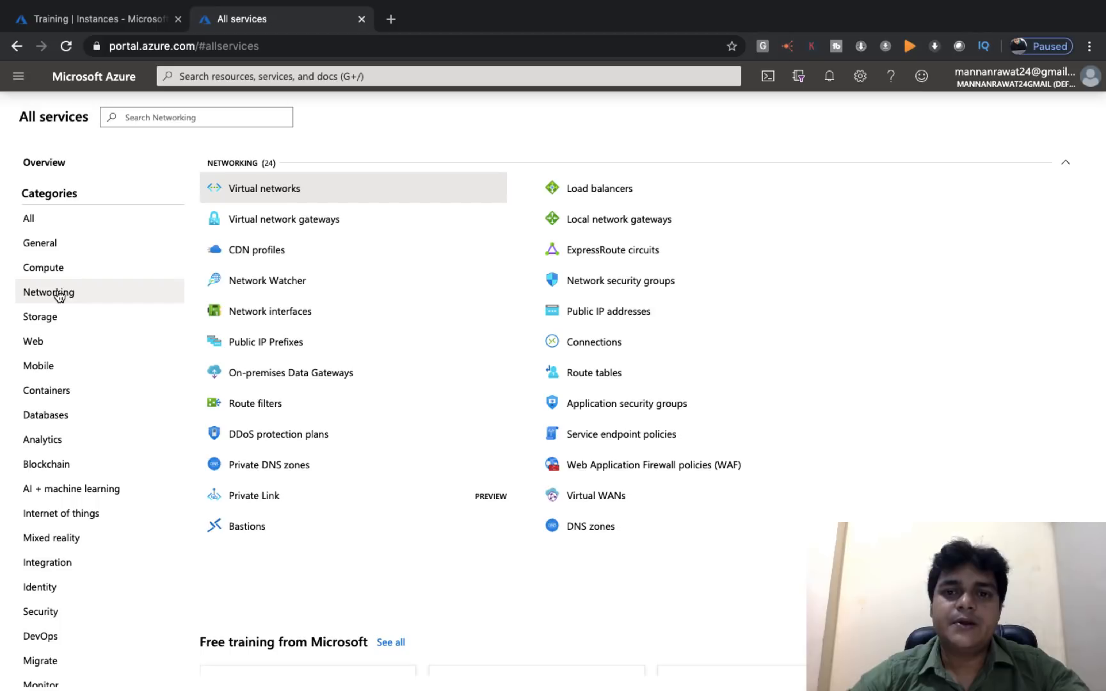
pyautogui.rightClick(595, 190)
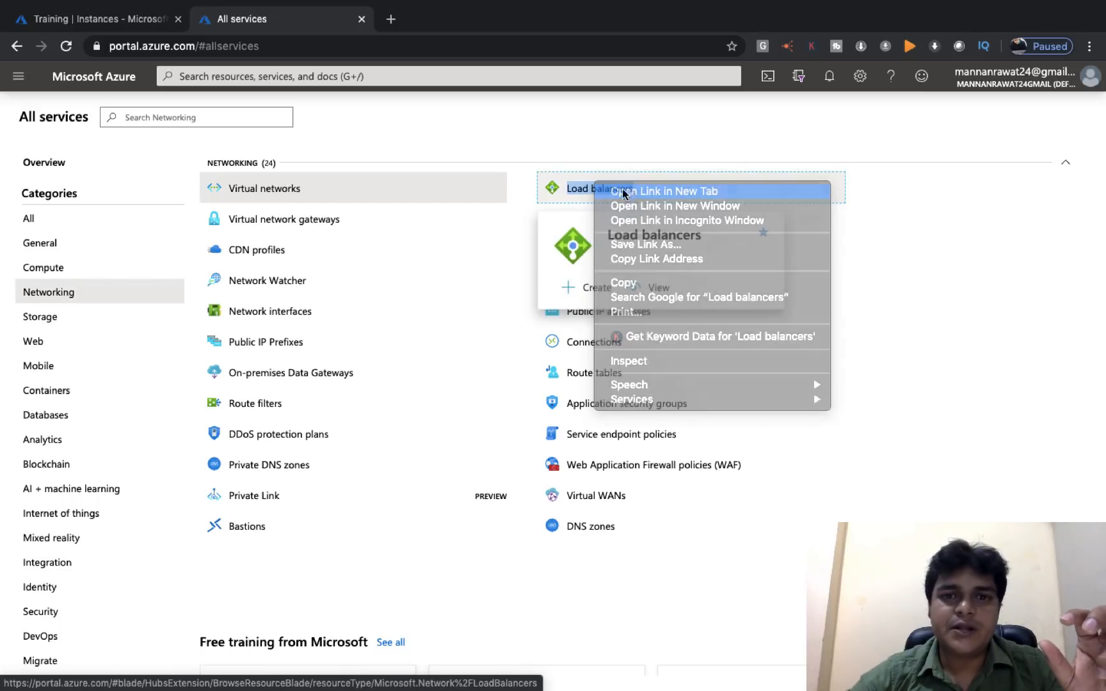
pyautogui.click(634, 188)
pyautogui.click(456, 21)
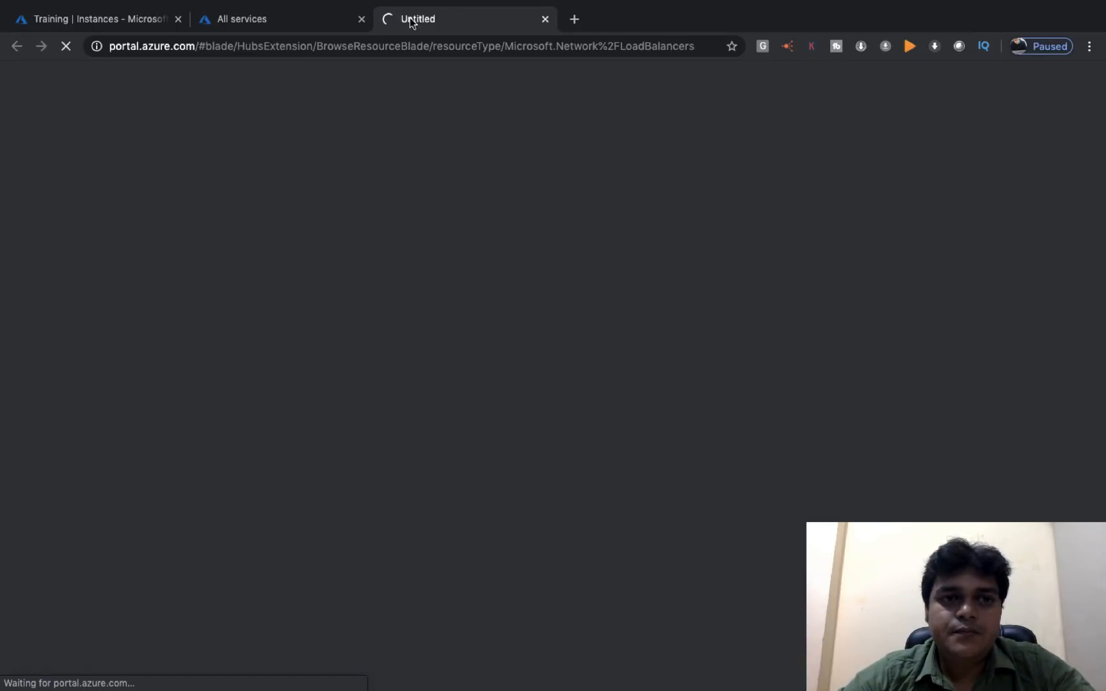
# Go back to the Training instances list and refresh it to recheck the status of the three instances
pyautogui.click(144, 23)
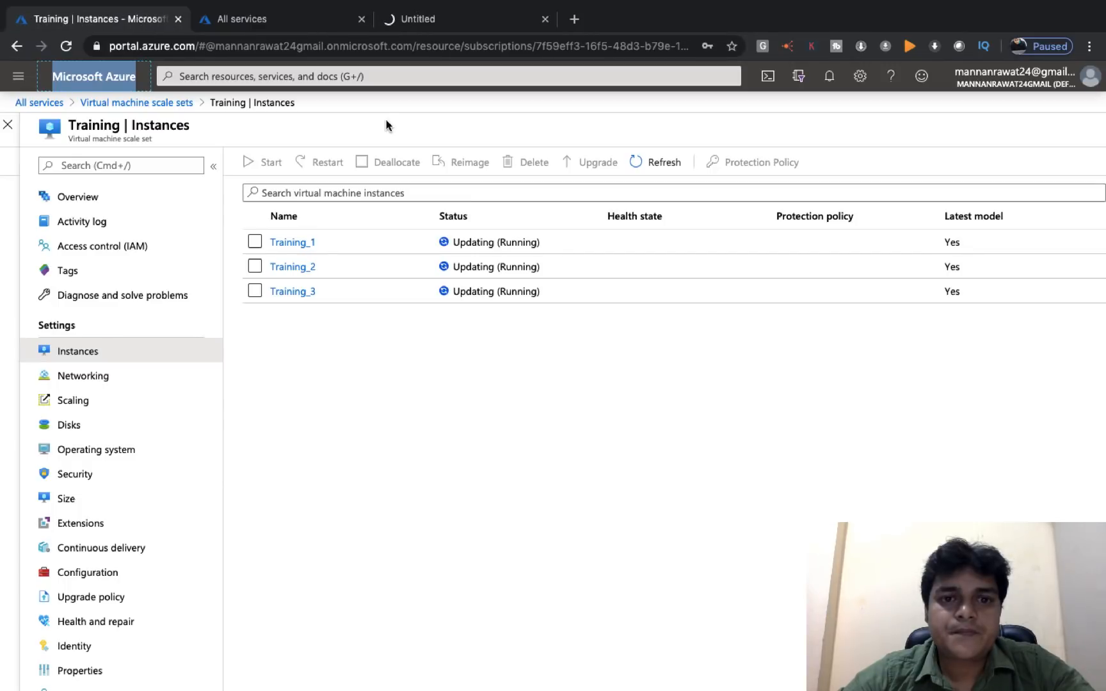
pyautogui.click(660, 162)
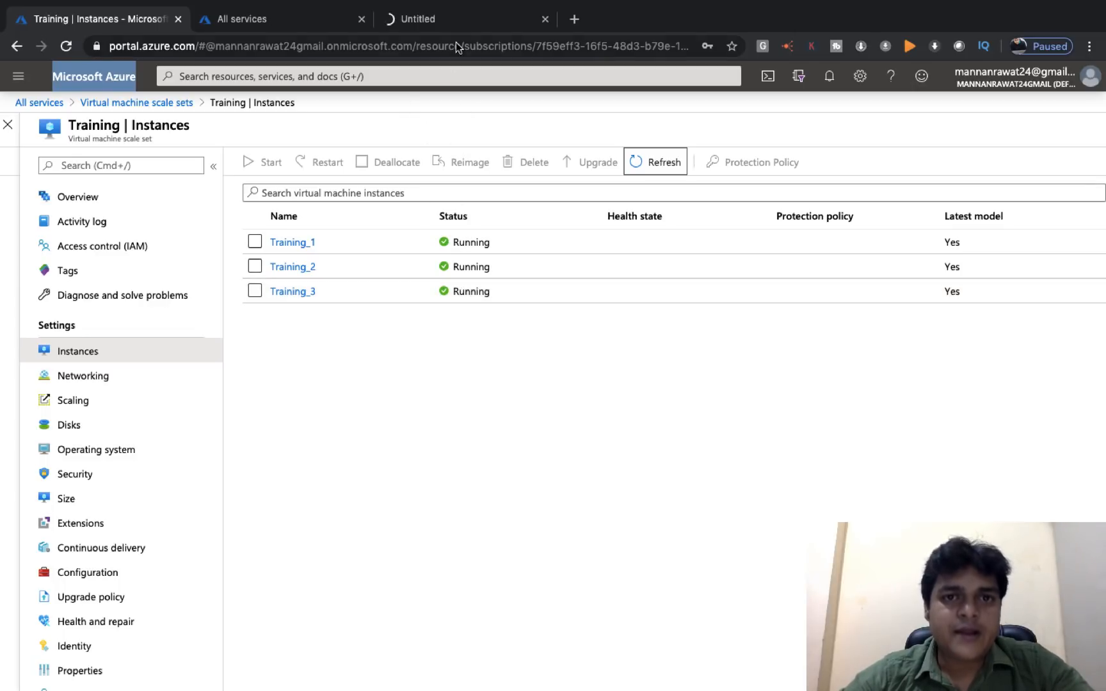
pyautogui.click(455, 25)
pyautogui.click(242, 23)
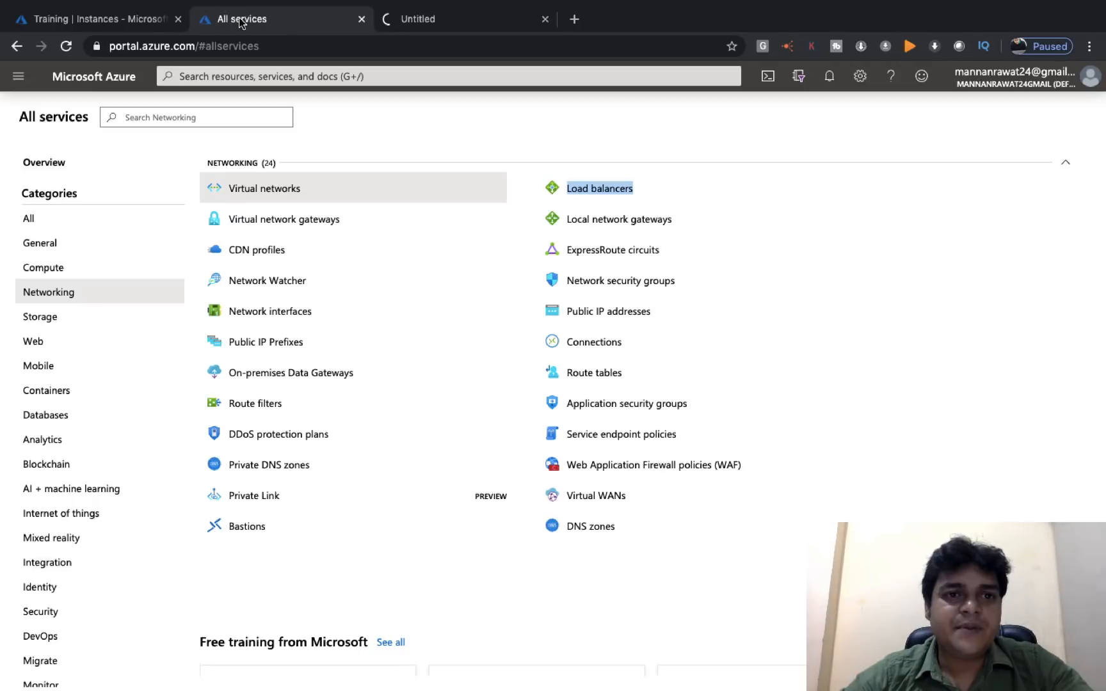
pyautogui.click(130, 24)
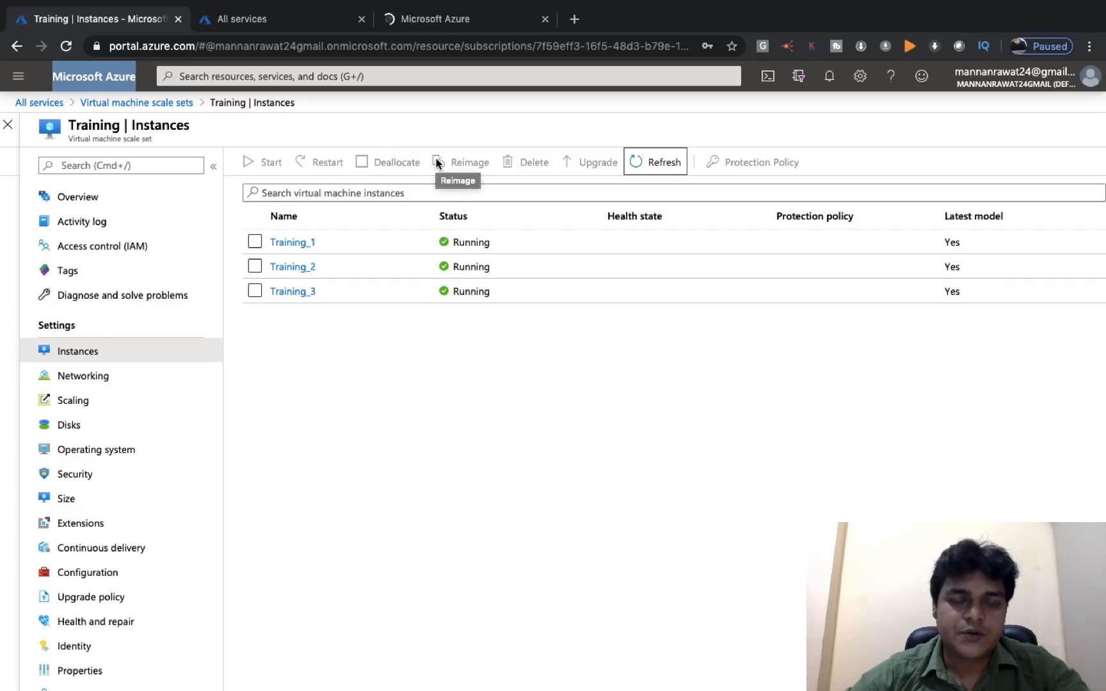
# Switch to the Microsoft Remote Desktop connection list and select the Azure-VMss-3 connection
pyautogui.hotkey('ctrl', 'Left')
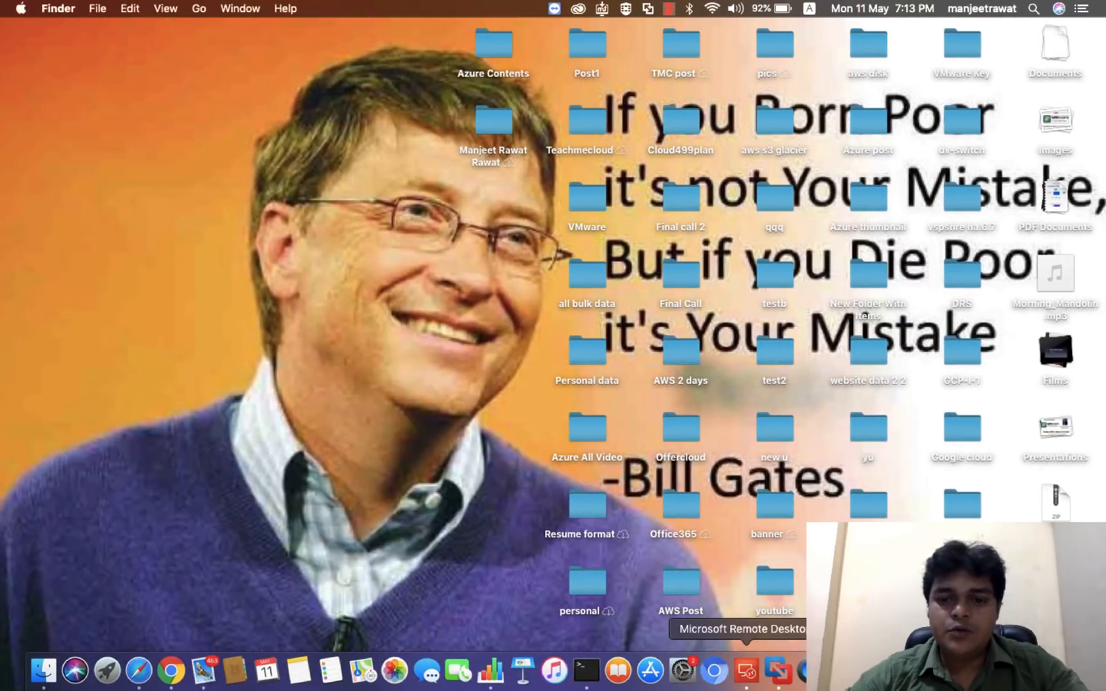
pyautogui.rightClick(752, 671)
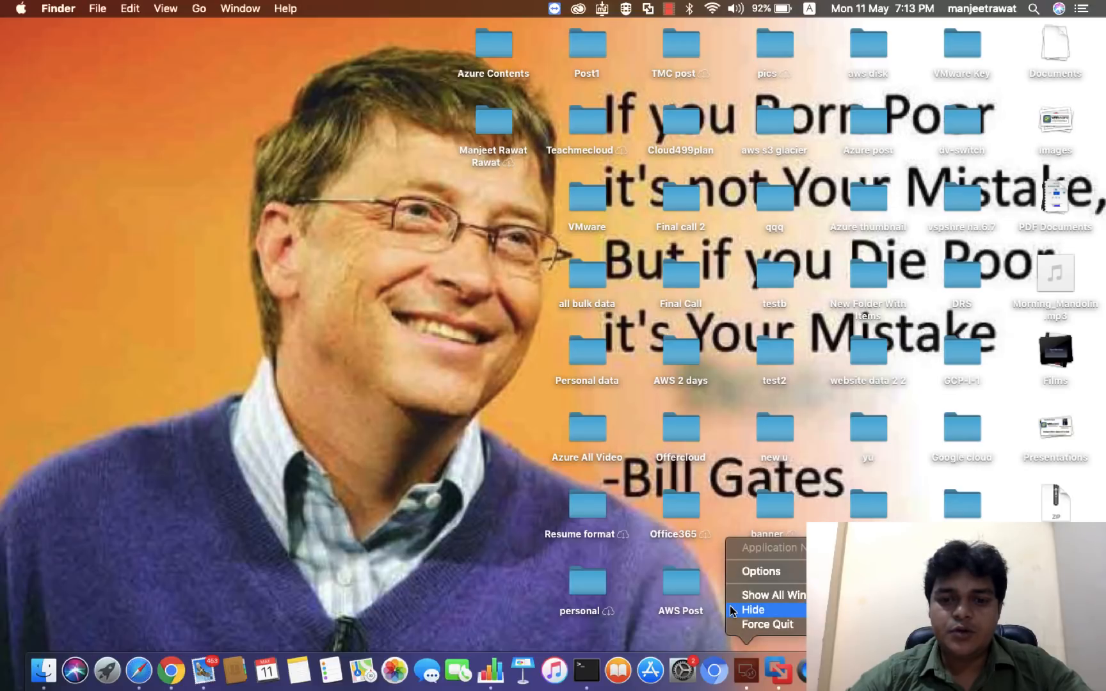
pyautogui.click(793, 596)
pyautogui.click(793, 595)
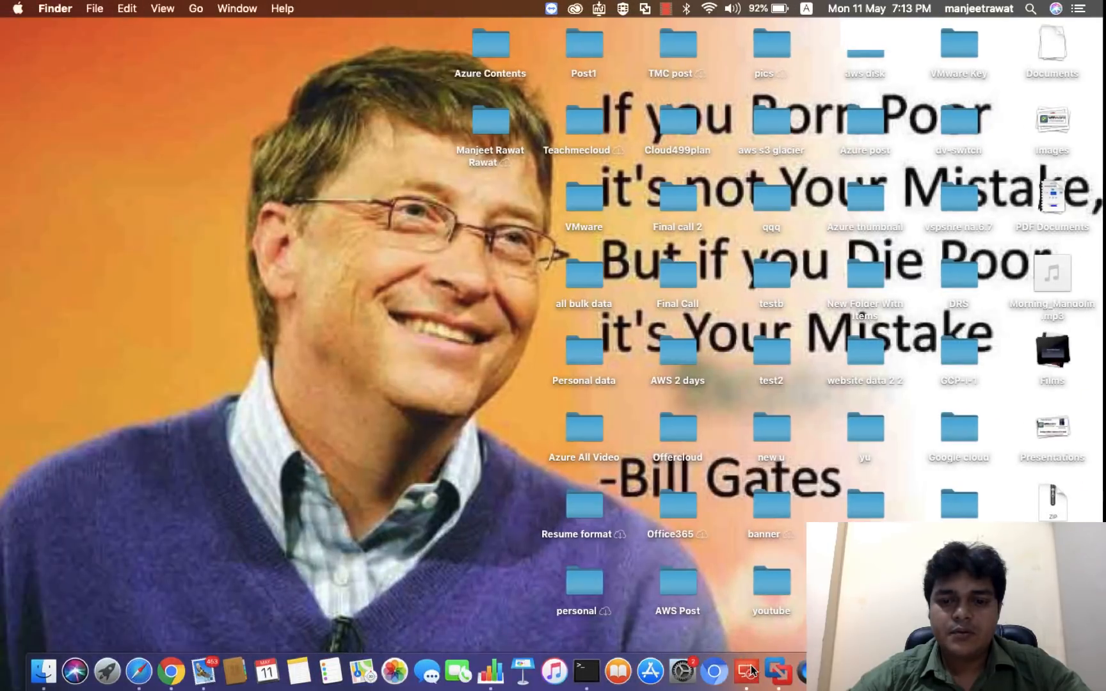
pyautogui.rightClick(751, 671)
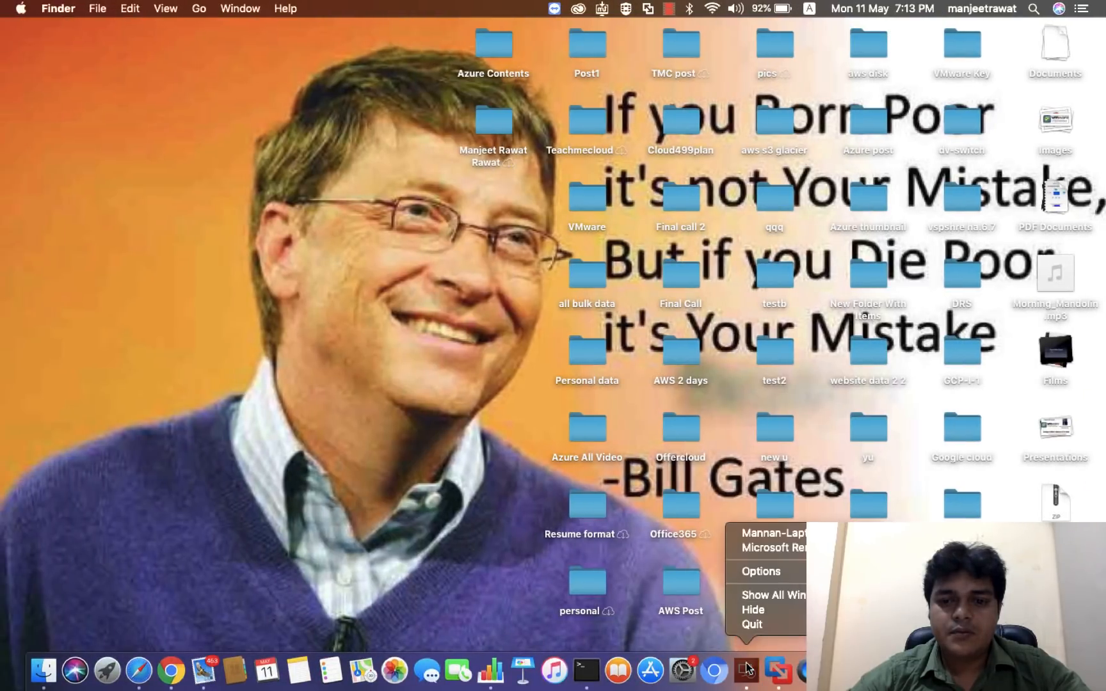
pyautogui.click(773, 547)
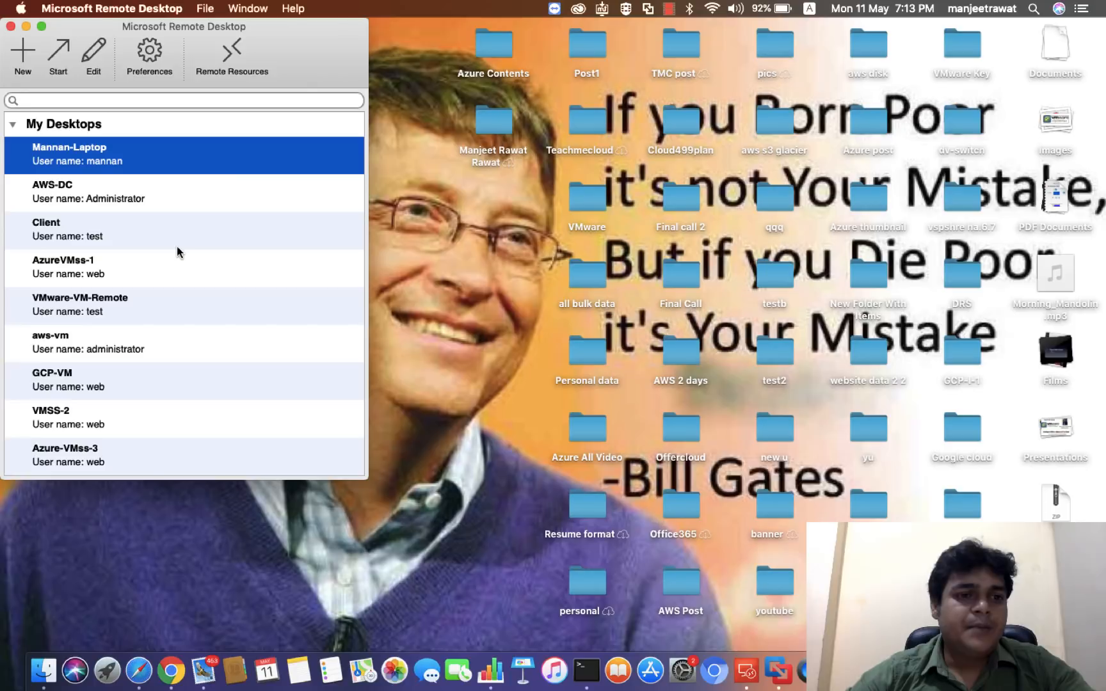
pyautogui.click(68, 455)
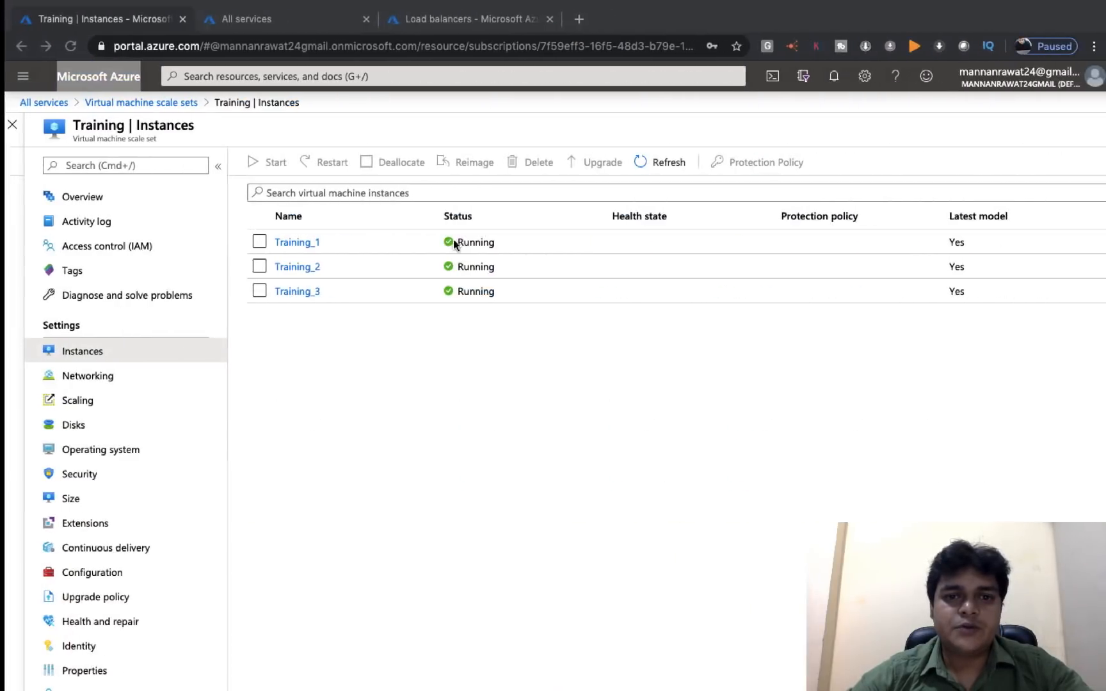
# Return to the Azure portal, open the Training_1 instance and copy its public IP address
pyautogui.click(256, 243)
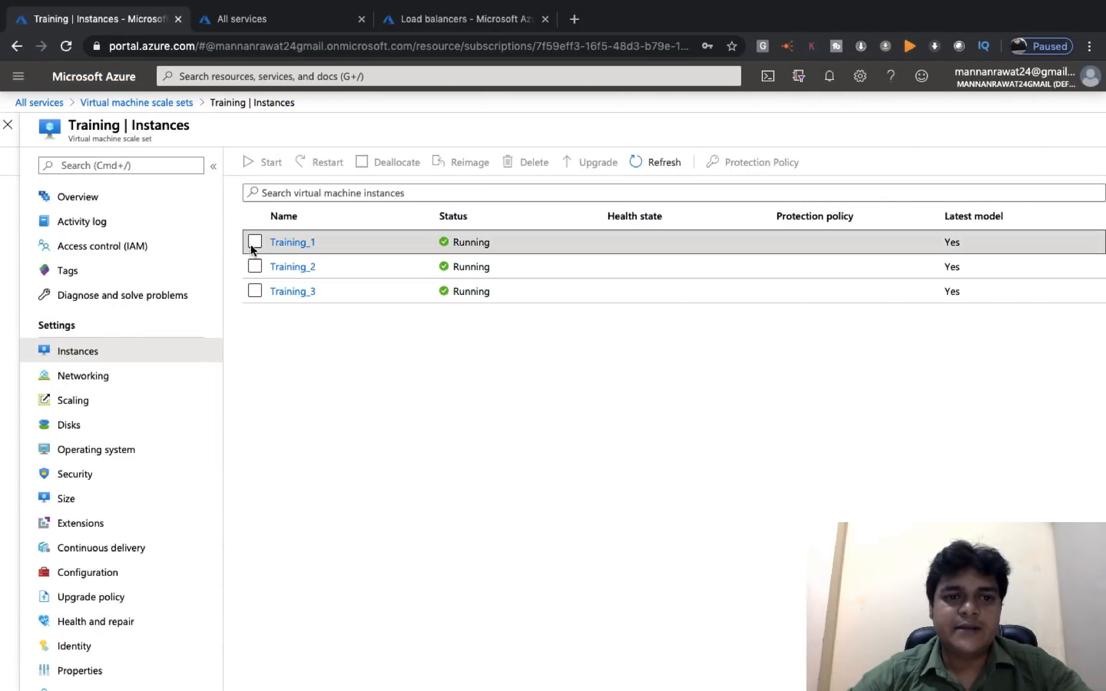
pyautogui.click(301, 243)
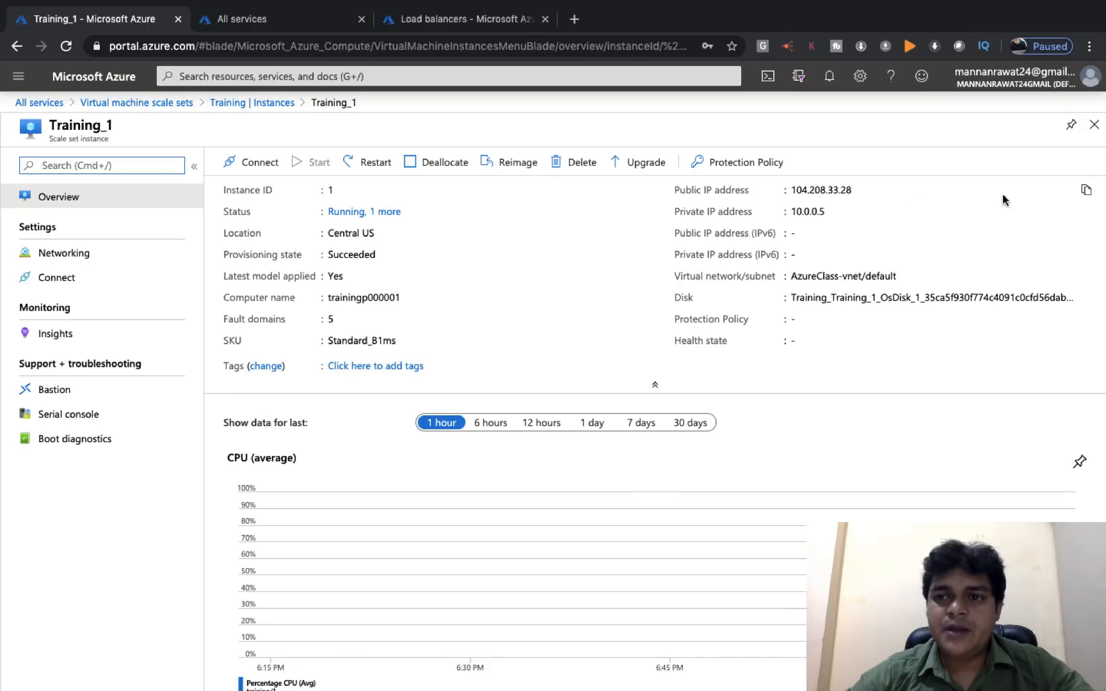
pyautogui.click(1086, 189)
# Edit the Azure-VMss-3 connection in Microsoft Remote Desktop and set its PC name to the copied address 104.208.33.28
pyautogui.hotkey('ctrl', 'Right')
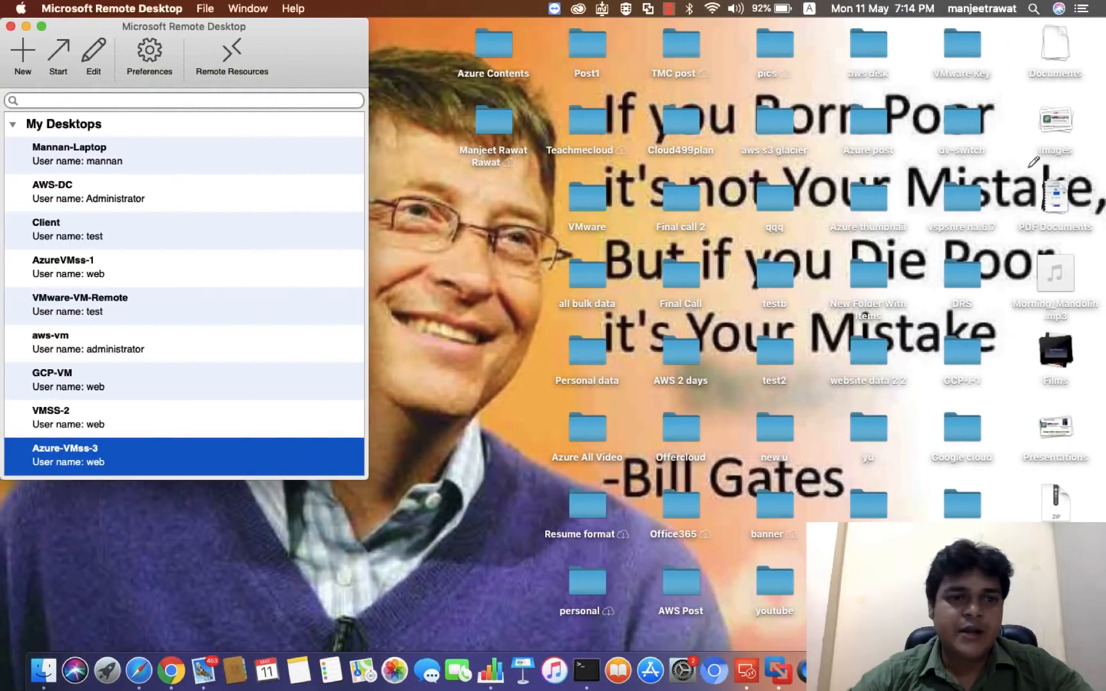
pyautogui.rightClick(87, 454)
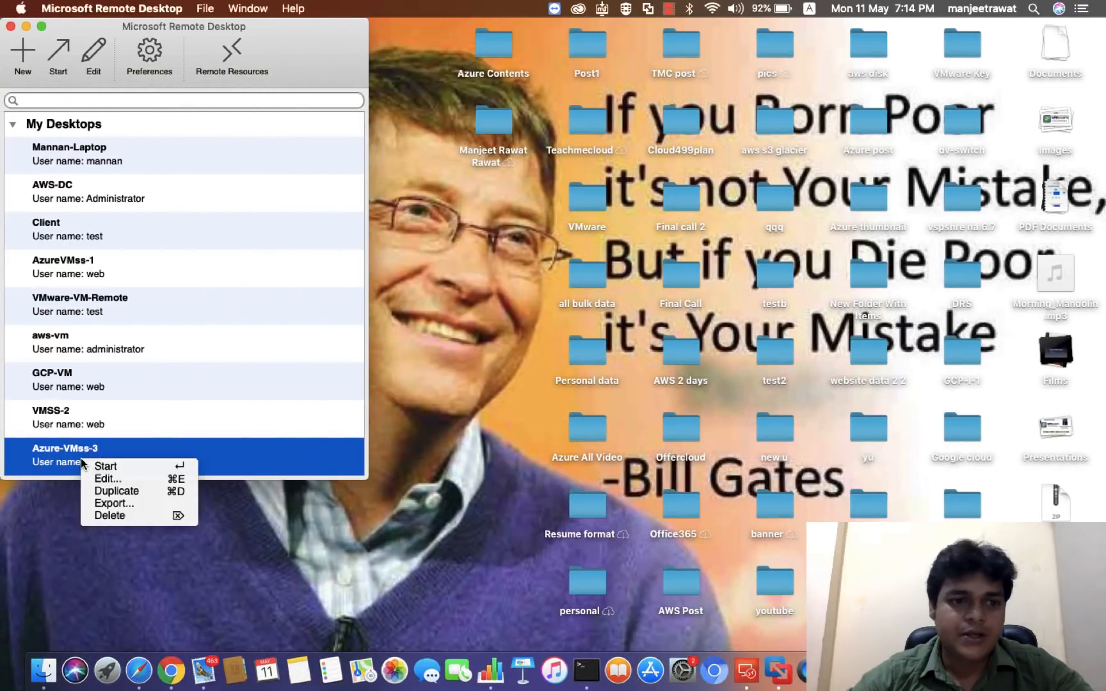
pyautogui.click(102, 477)
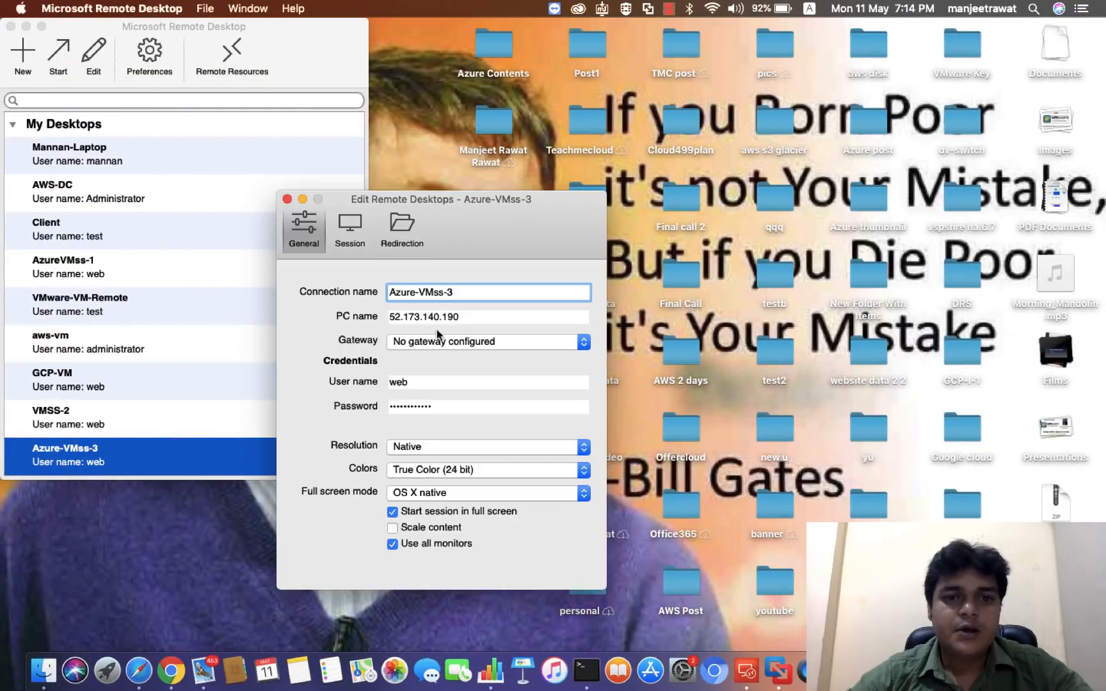
pyautogui.moveTo(483, 317); pyautogui.dragTo(365, 317)
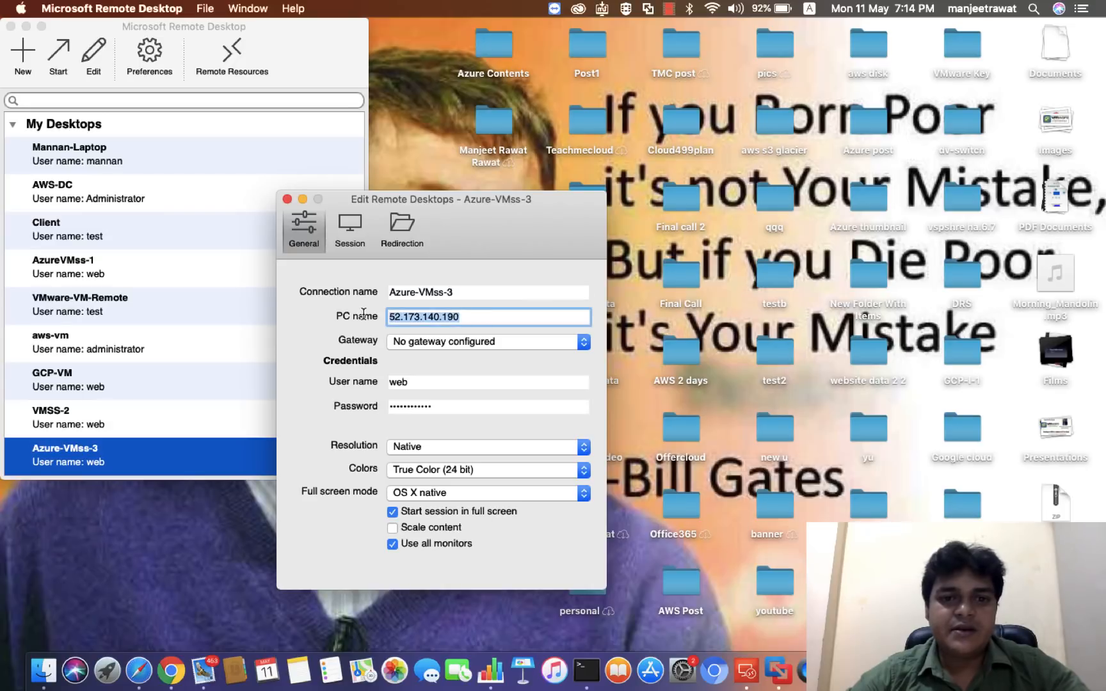
pyautogui.press('super+v')
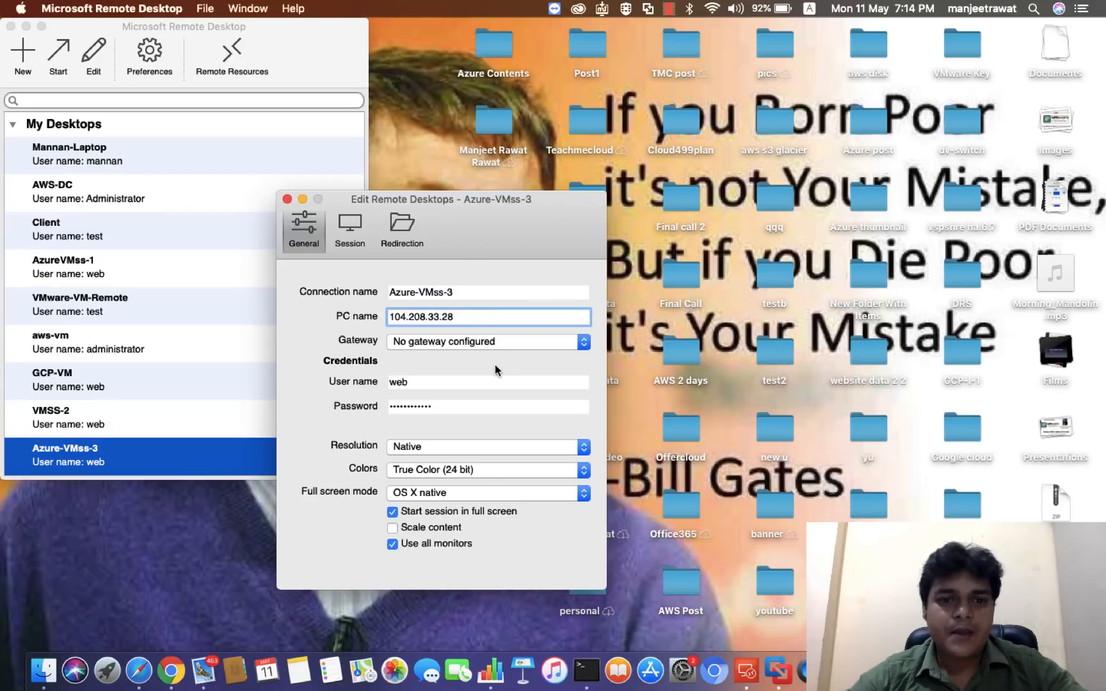
# Close the Azure-VMss-3 connection settings and copy the public IP address of the Training_2 instance from the Azure portal
pyautogui.moveTo(427, 385); pyautogui.dragTo(344, 388)
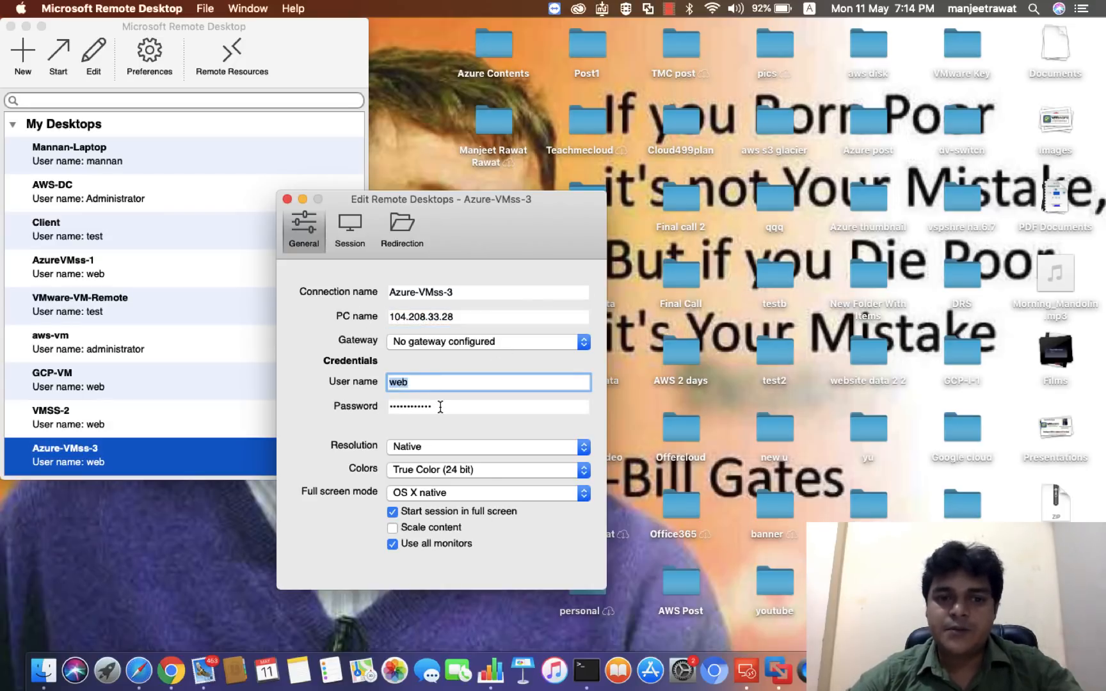
pyautogui.click(286, 199)
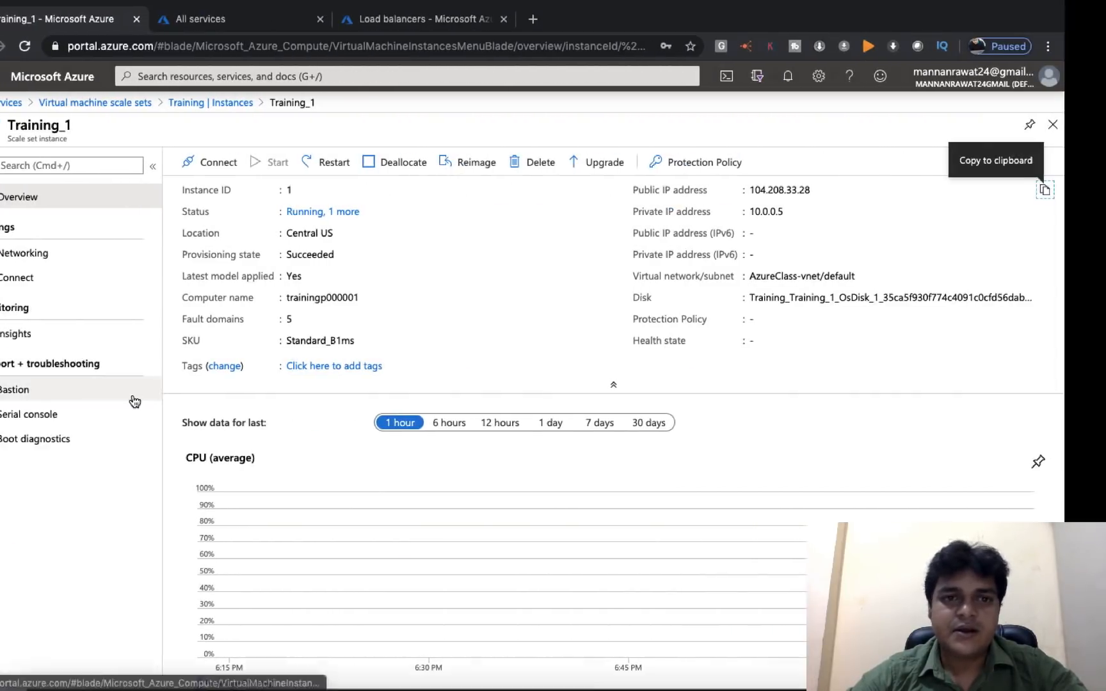
pyautogui.hotkey('ctrl', 'Left')
pyautogui.hotkey('ctrl', 'Right')
pyautogui.click(241, 106)
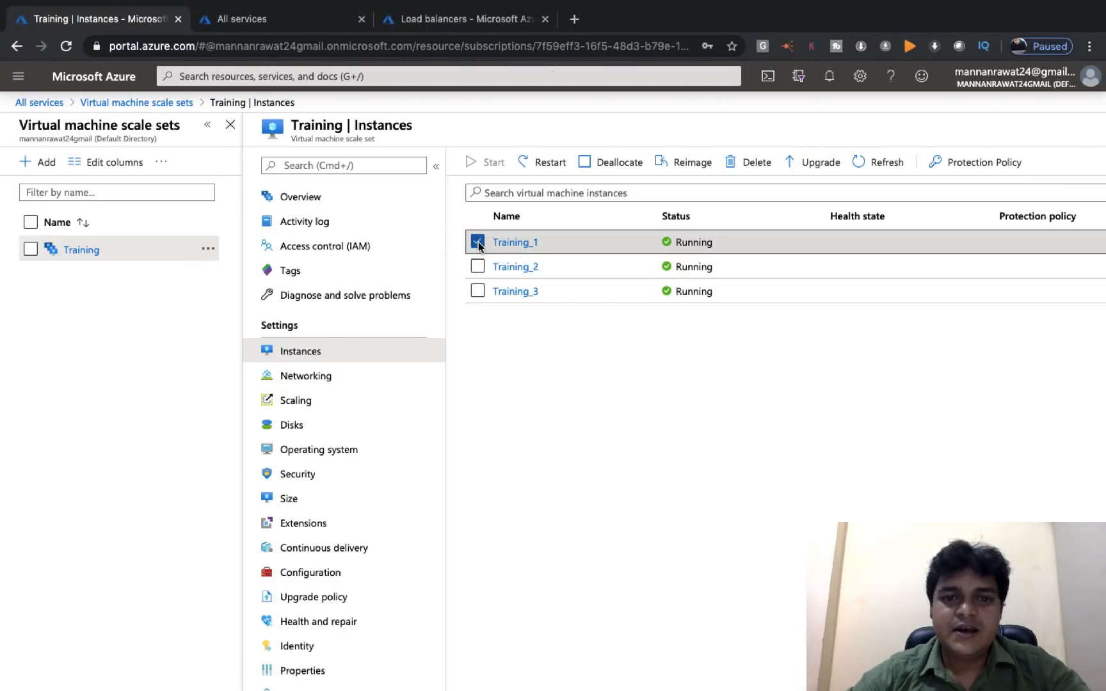
pyautogui.click(478, 242)
pyautogui.click(477, 267)
pyautogui.click(507, 266)
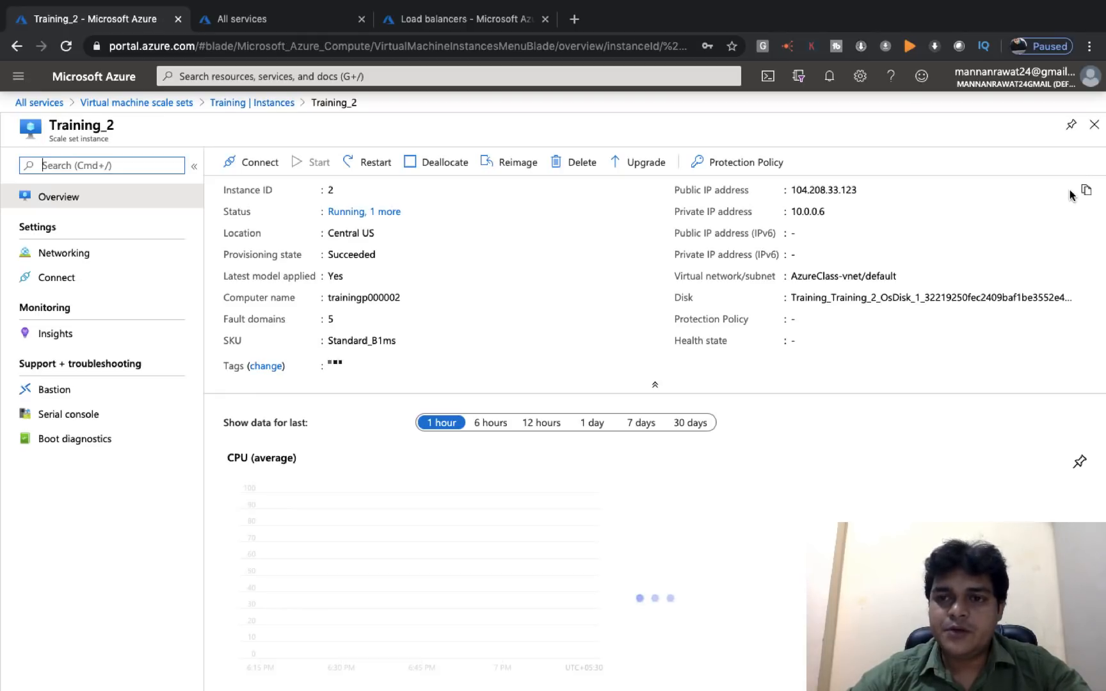
pyautogui.click(1087, 190)
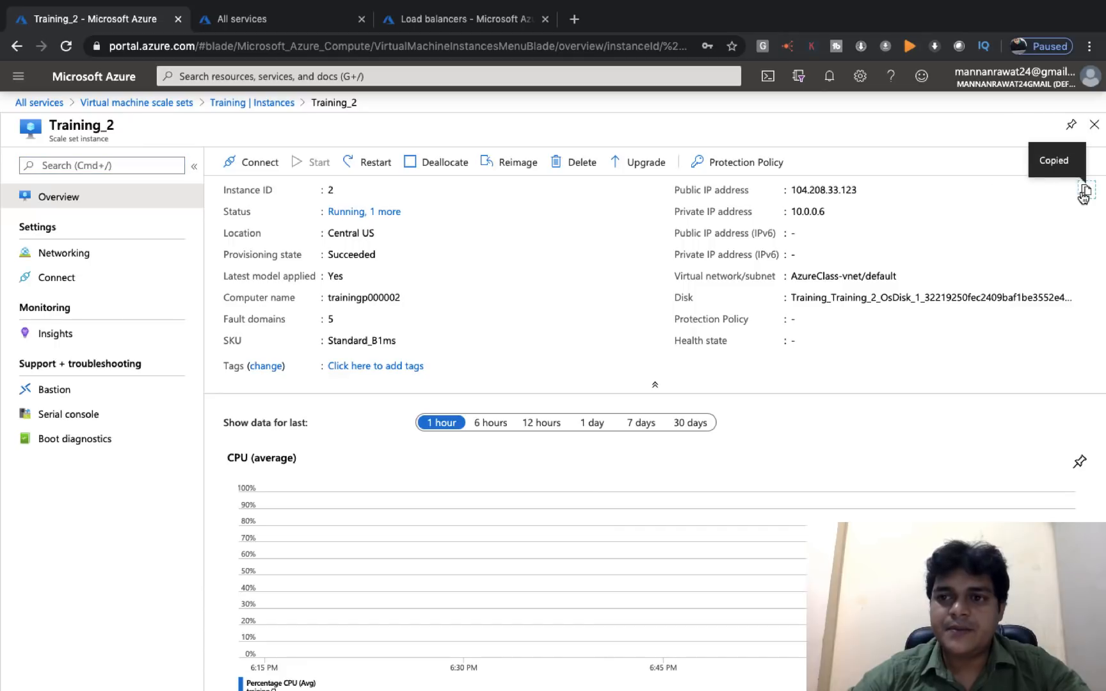
# Edit the VMSS-2 connection in Microsoft Remote Desktop and set its PC name to the copied address 104.208.33.123
pyautogui.hotkey('ctrl', 'Left')
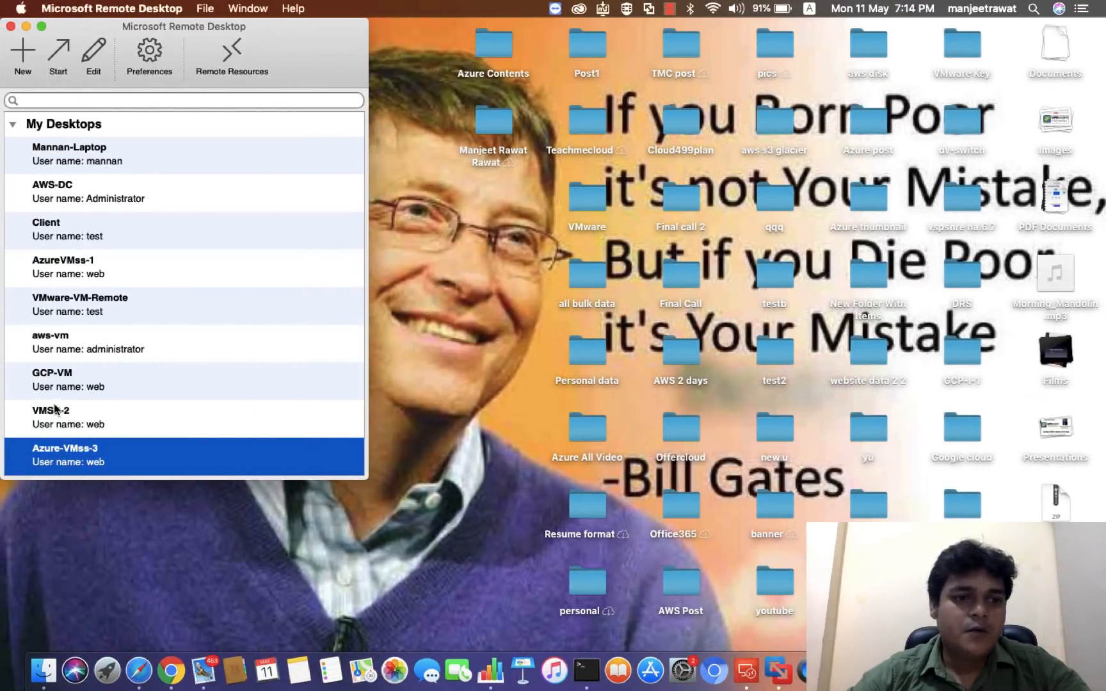
pyautogui.rightClick(49, 415)
pyautogui.click(78, 433)
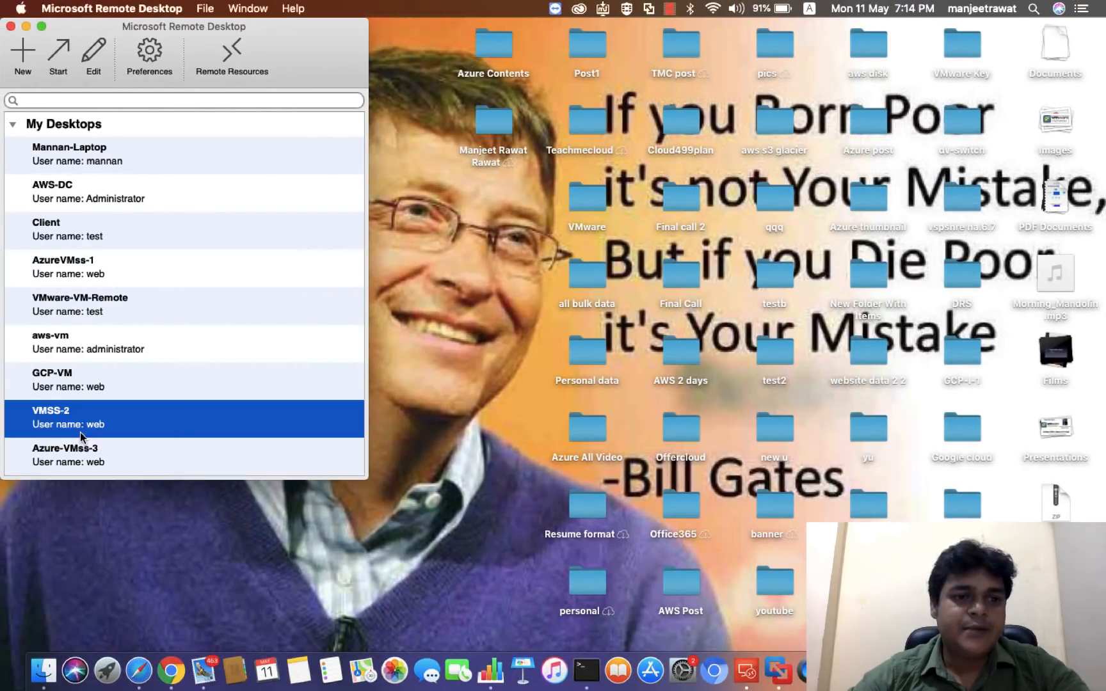
pyautogui.tripleClick(468, 321)
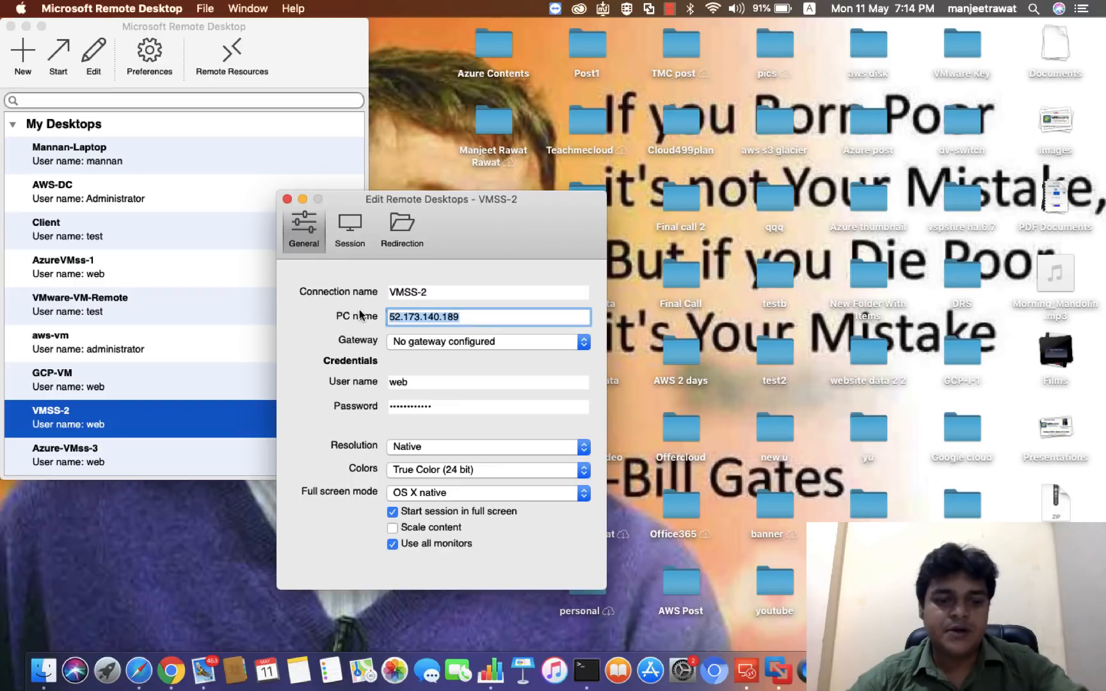
pyautogui.press('super+v')
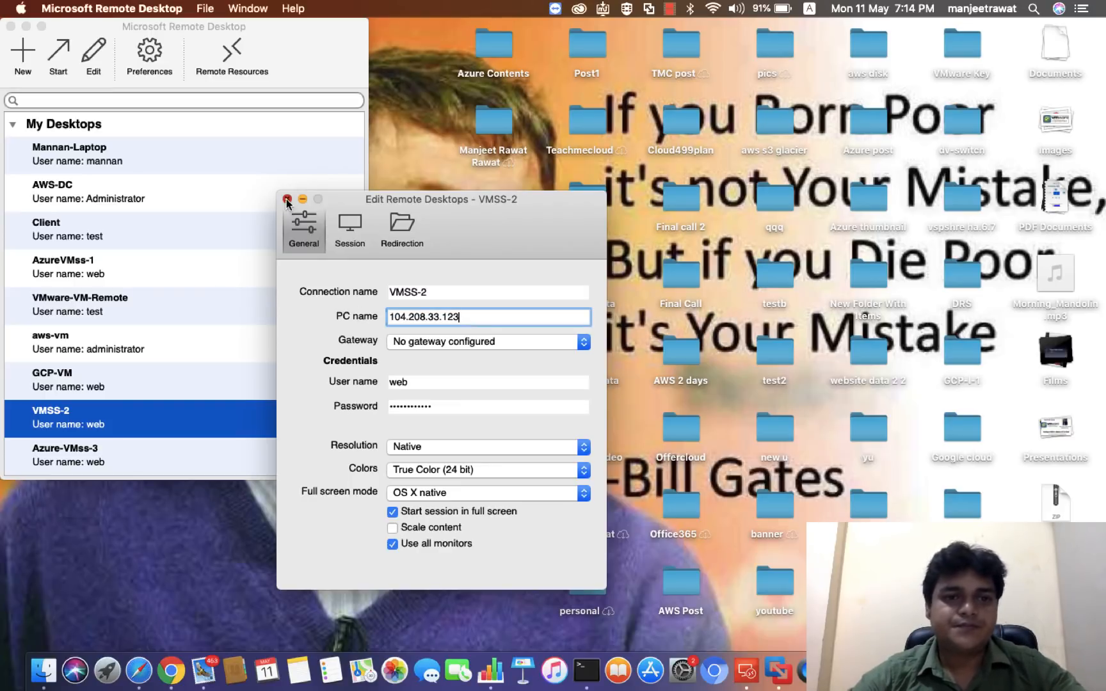
pyautogui.click(286, 199)
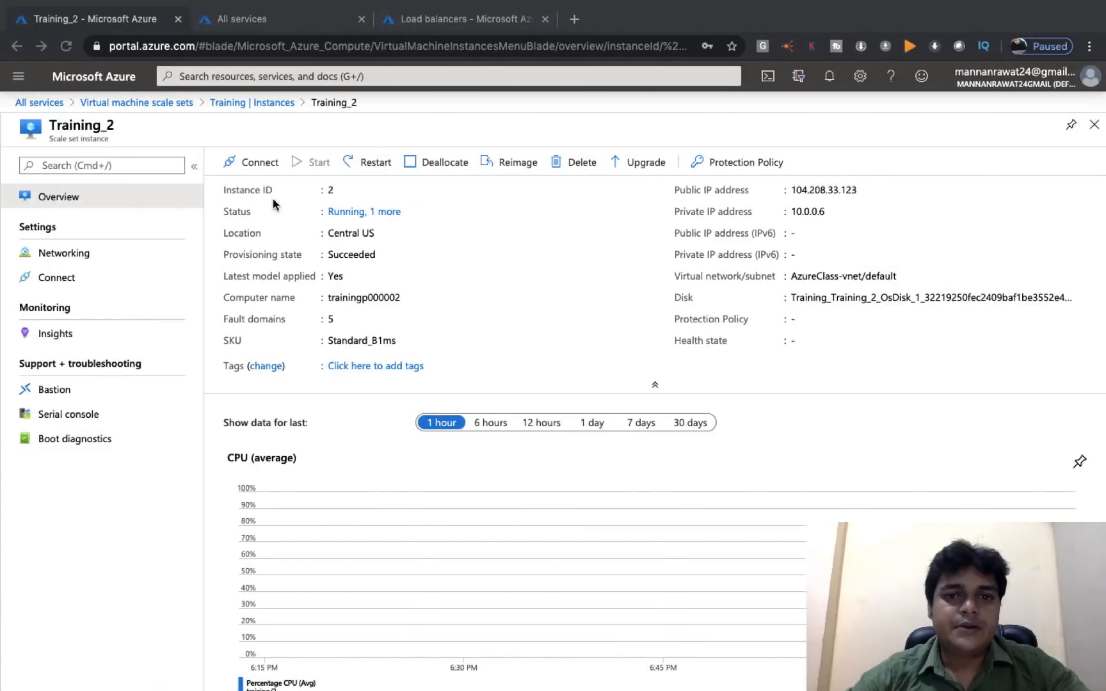
# Return to the Training instances list in the Azure portal, open Training_3 and copy its public IP address
pyautogui.click(281, 102)
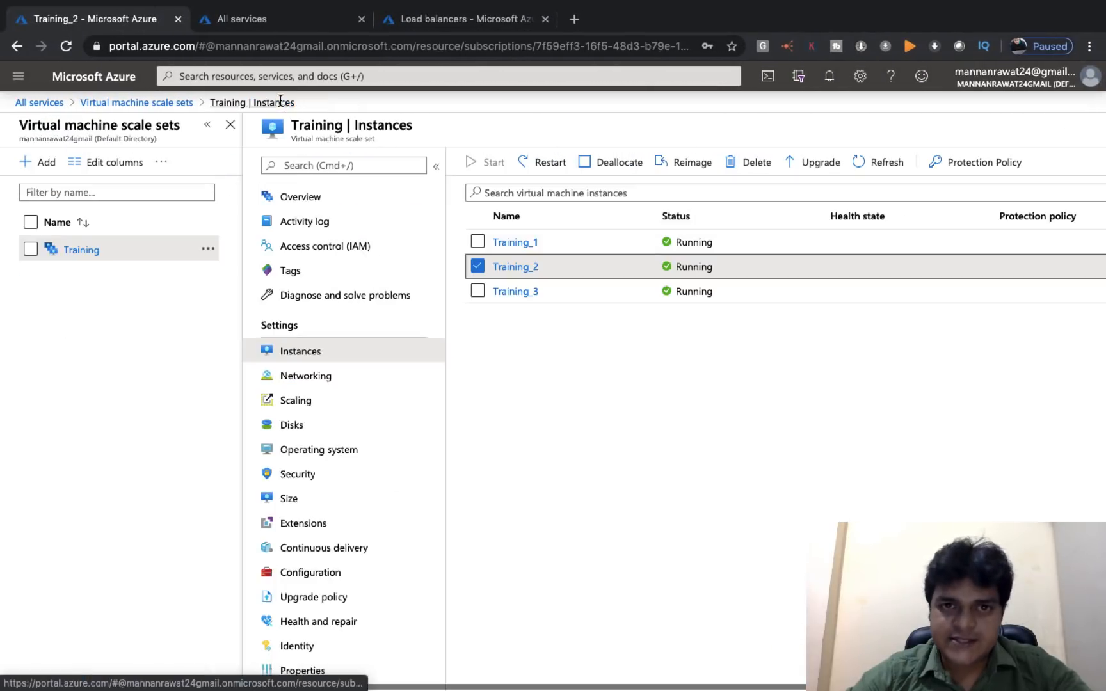
pyautogui.click(478, 266)
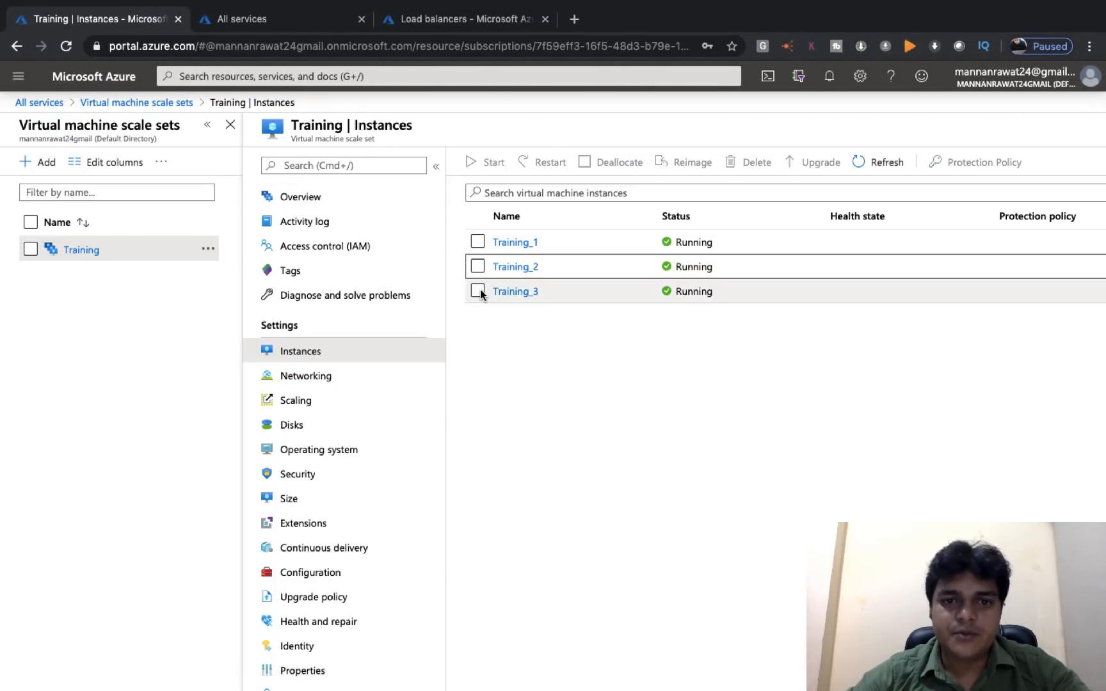
pyautogui.click(477, 292)
pyautogui.click(522, 293)
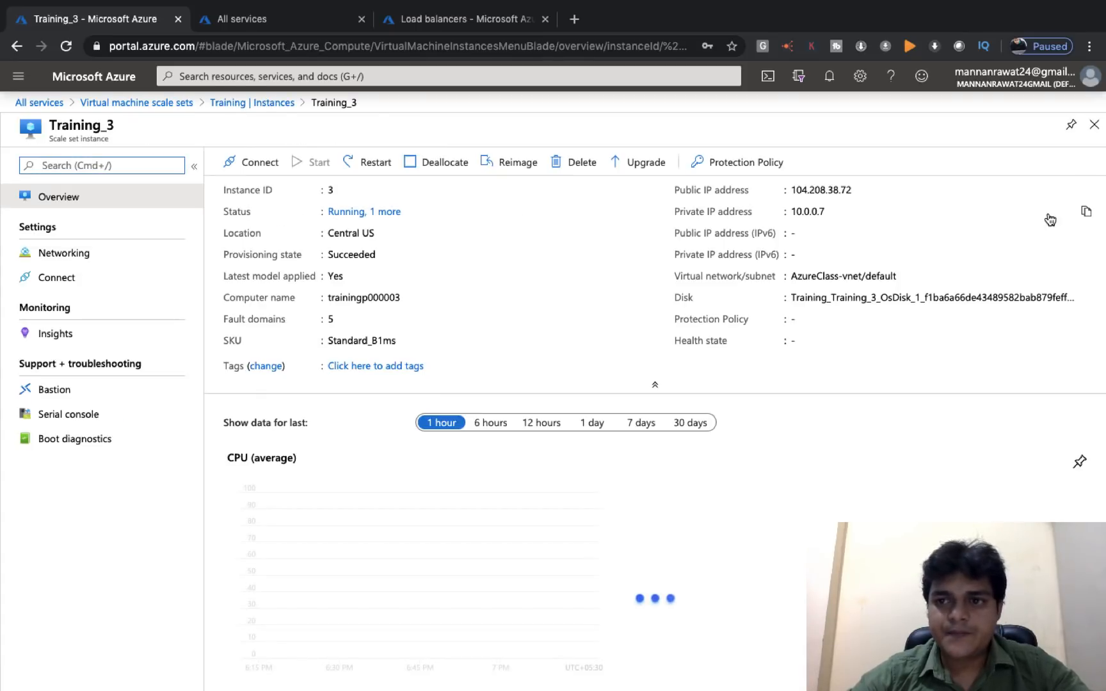
pyautogui.click(1081, 189)
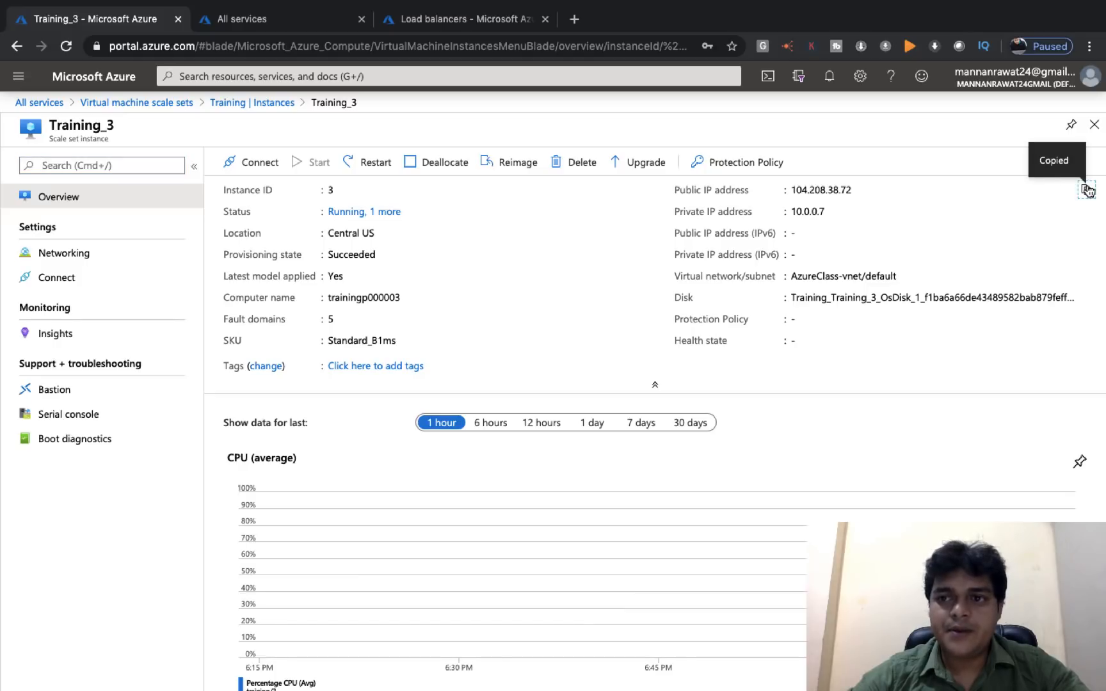
# Edit the AzureVMss-1 connection in Microsoft Remote Desktop and set its PC name to the copied address 104.208.38.72
pyautogui.hotkey('ctrl', 'Left')
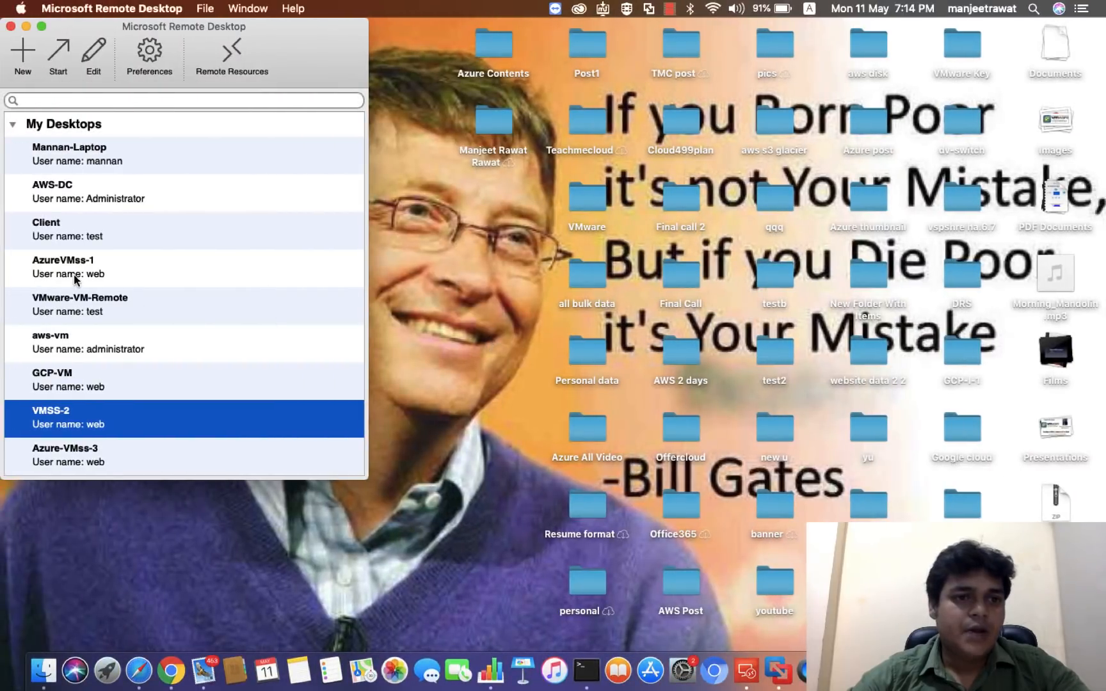
pyautogui.rightClick(81, 265)
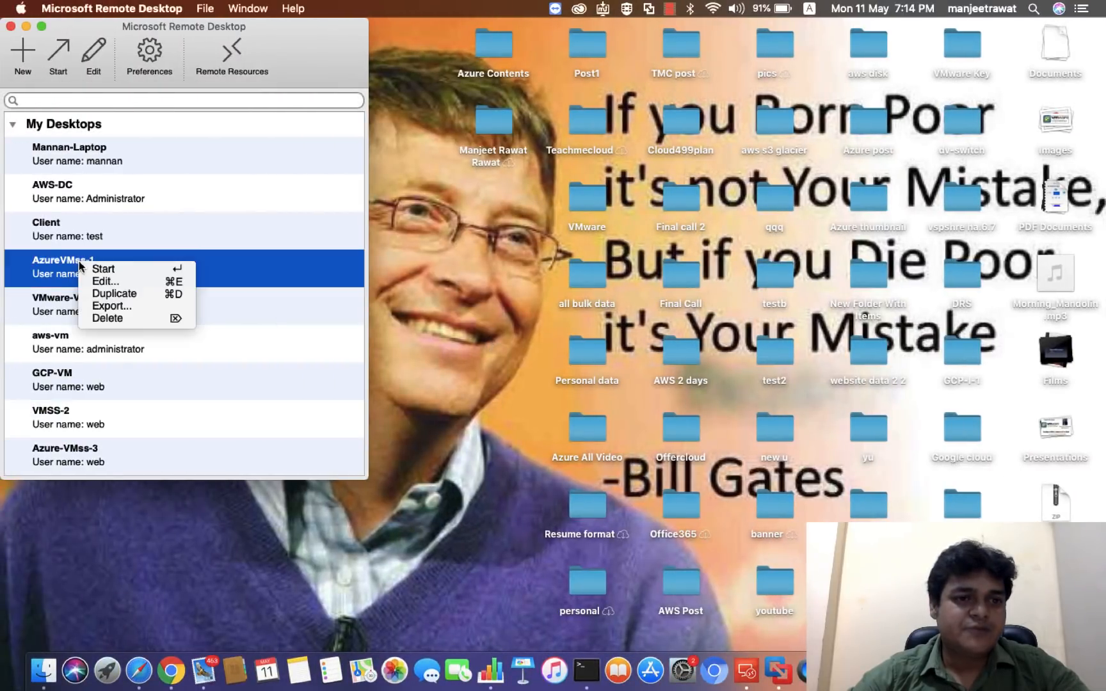
pyautogui.click(109, 283)
pyautogui.moveTo(473, 316); pyautogui.dragTo(377, 315)
pyautogui.press('super+v')
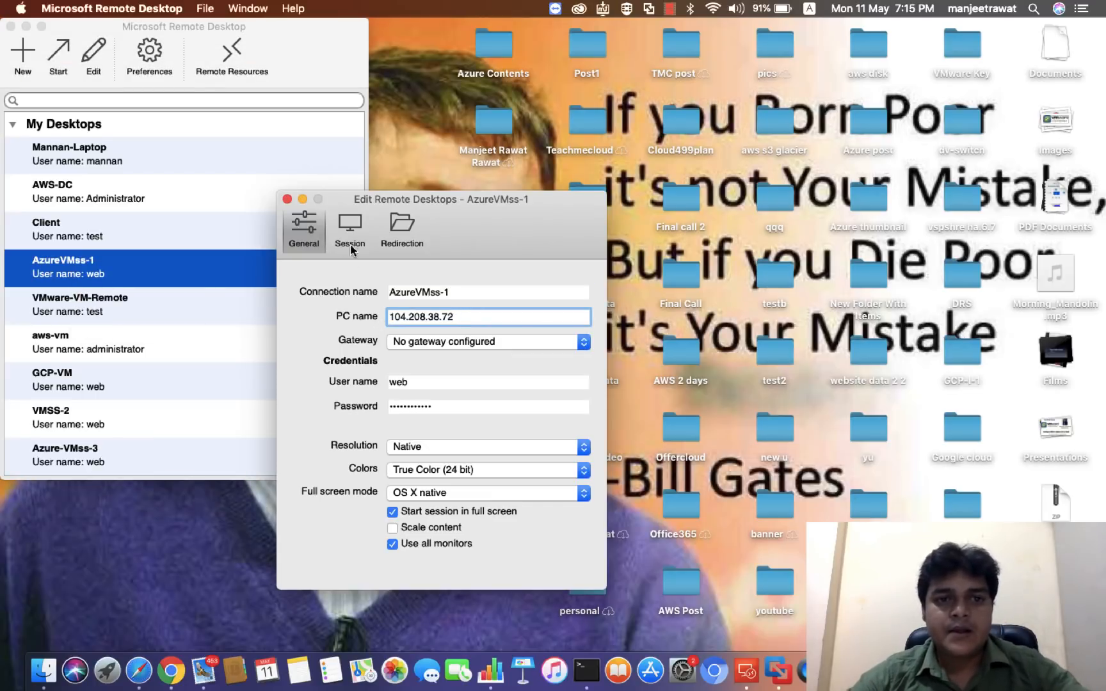
pyautogui.click(287, 199)
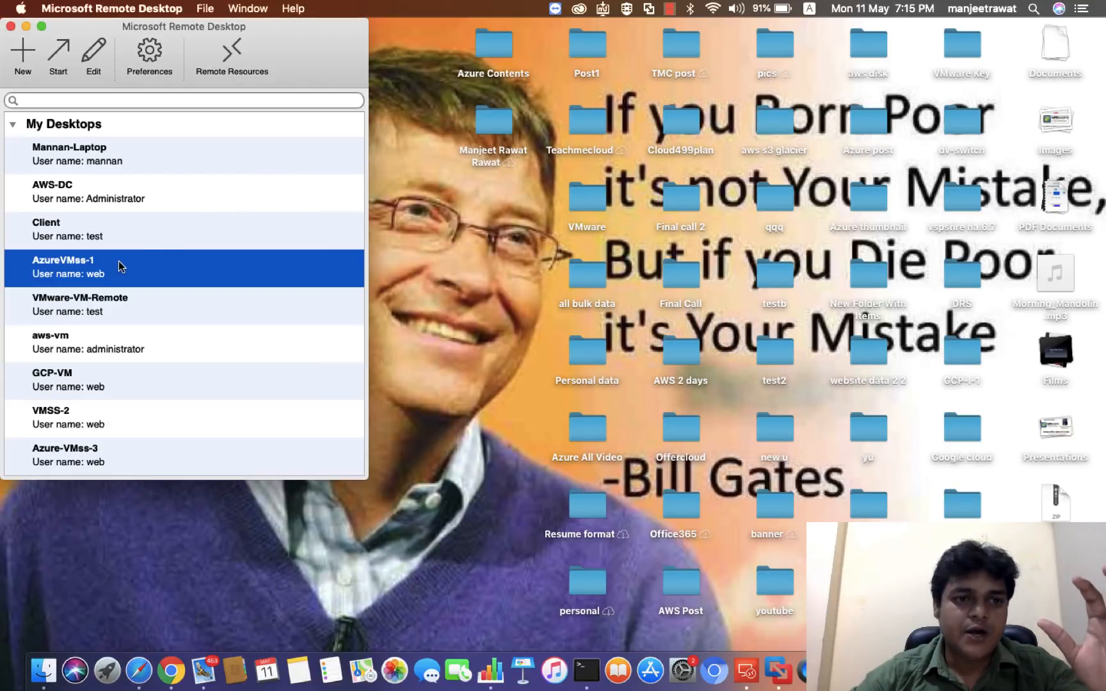
# Start the remote desktop sessions AzureVMss-1, VMSS-2 and Azure-VMss-3, confirming each connection
pyautogui.doubleClick(155, 267)
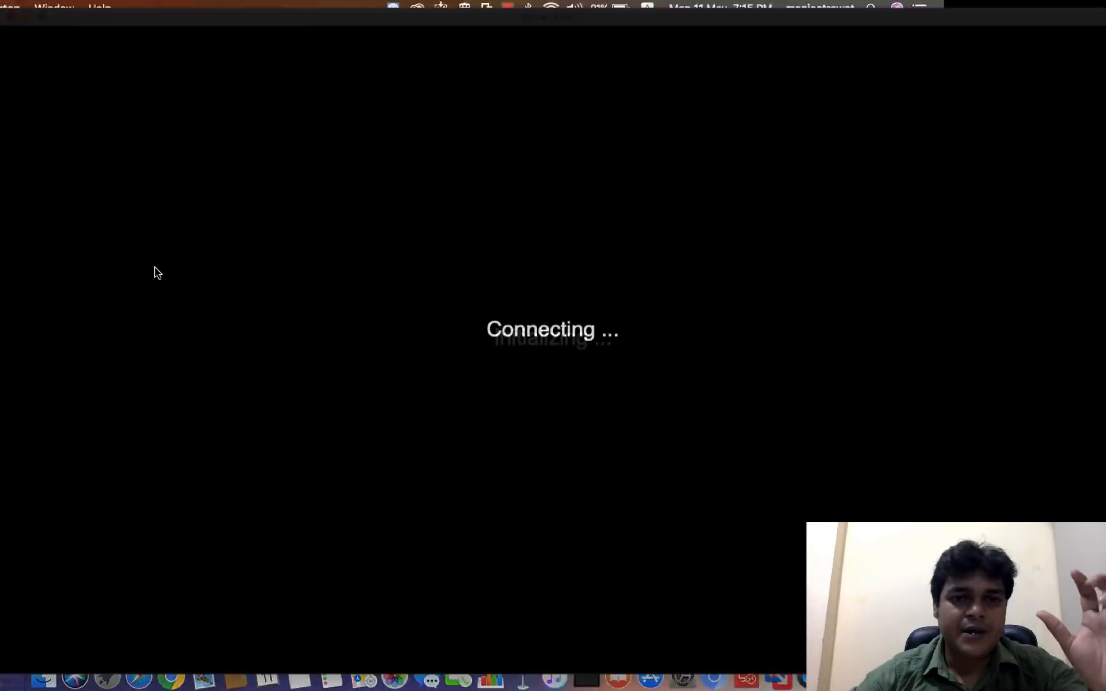
pyautogui.click(729, 265)
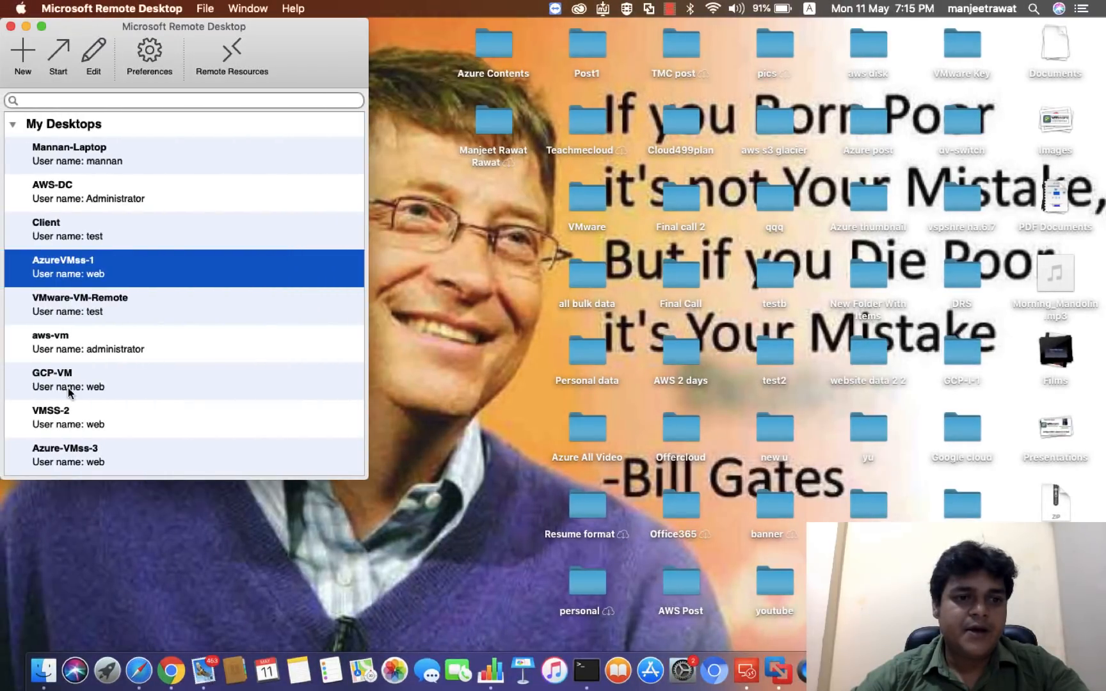
pyautogui.doubleClick(67, 417)
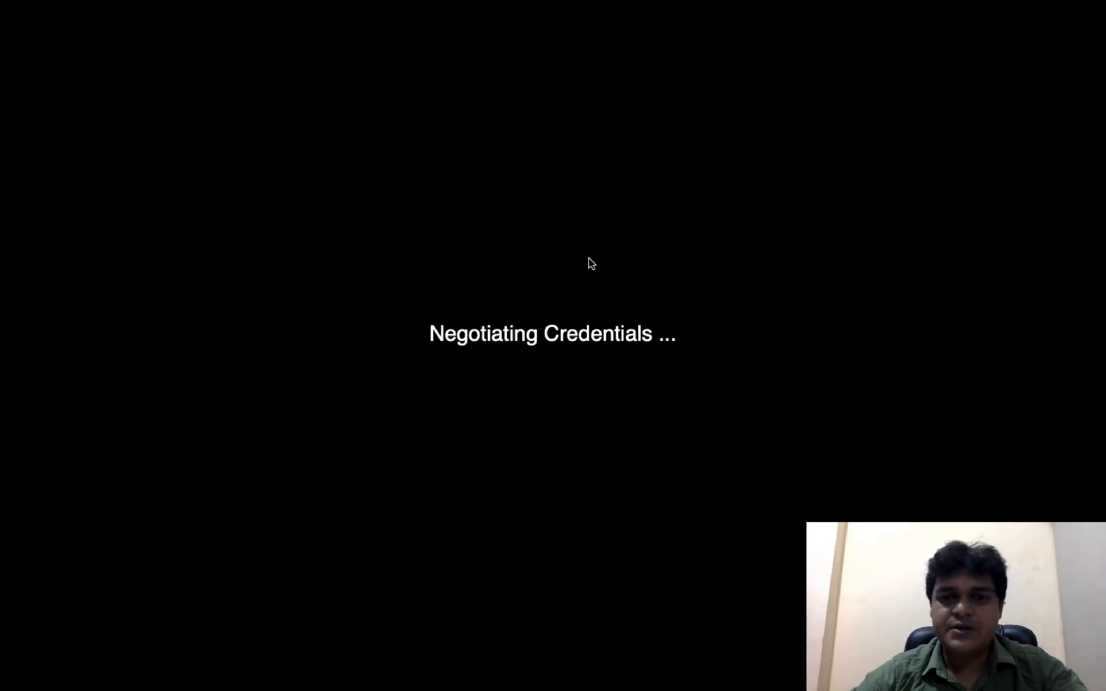
pyautogui.press('Return')
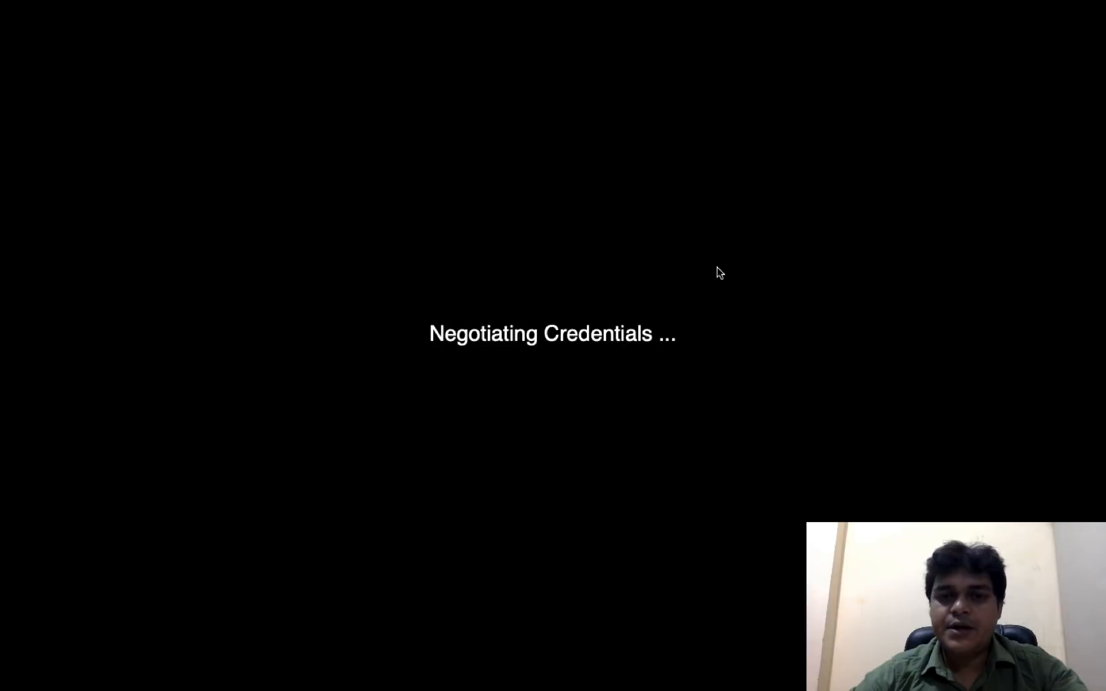
pyautogui.click(148, 424)
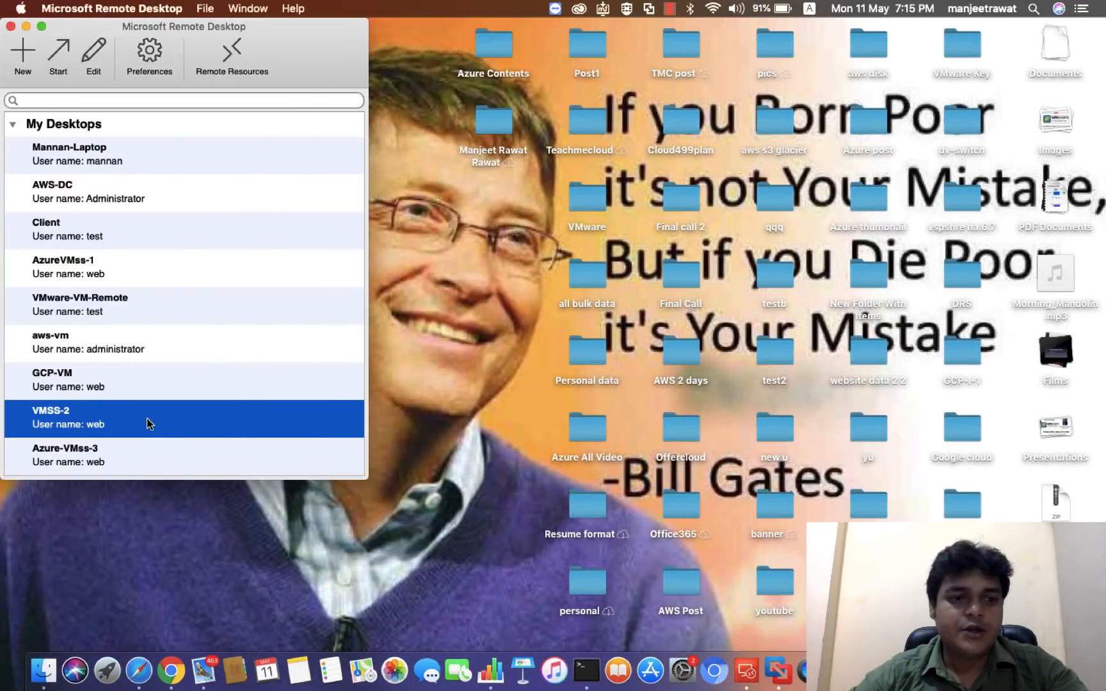
pyautogui.doubleClick(63, 462)
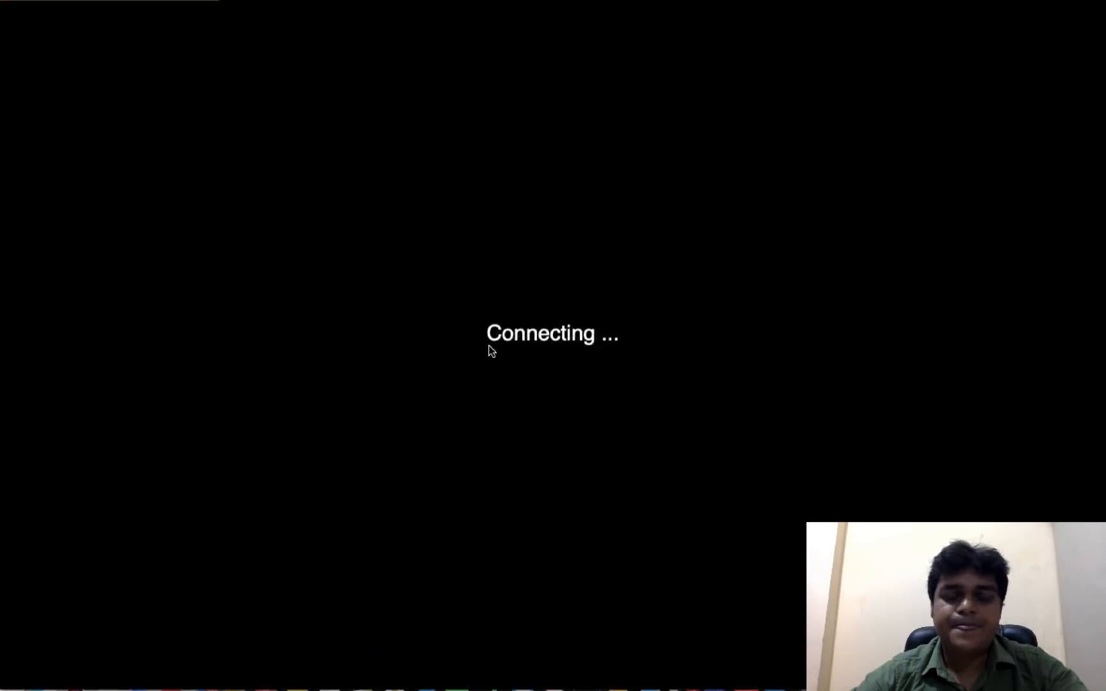
pyautogui.click(729, 264)
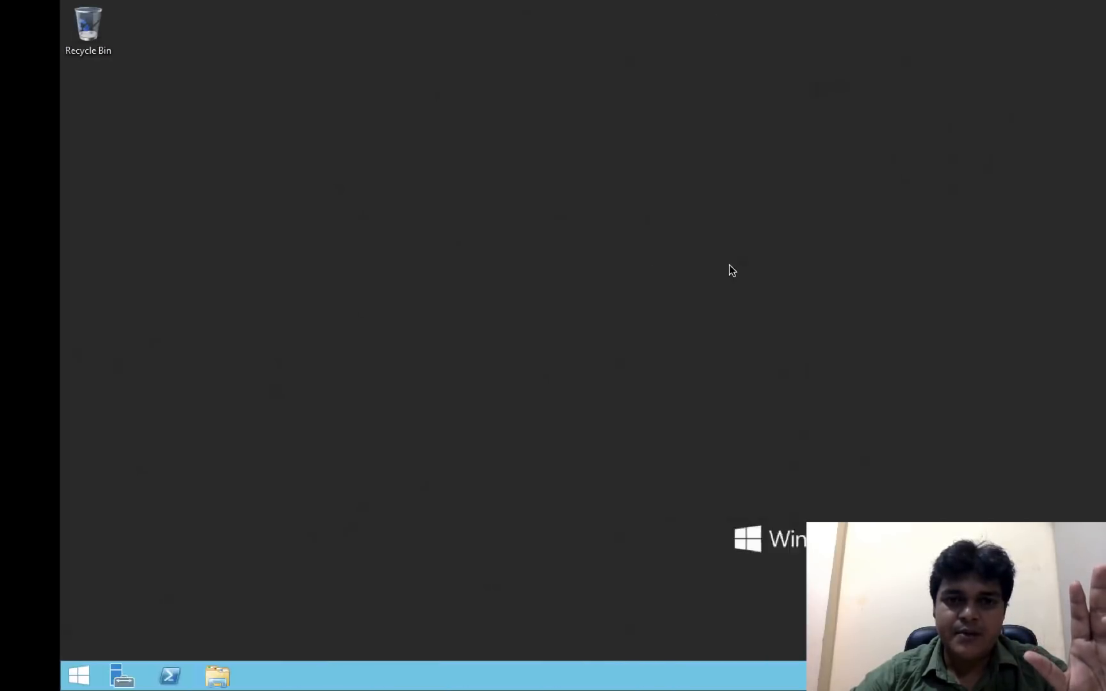
# Switch through the three remote desktop sessions and decline the network discovery prompt in each one
pyautogui.hotkey('alt', 'Tab')
pyautogui.hotkey('ctrl', 'Left')
pyautogui.hotkey('ctrl', 'Left')
pyautogui.hotkey('ctrl', 'Left')
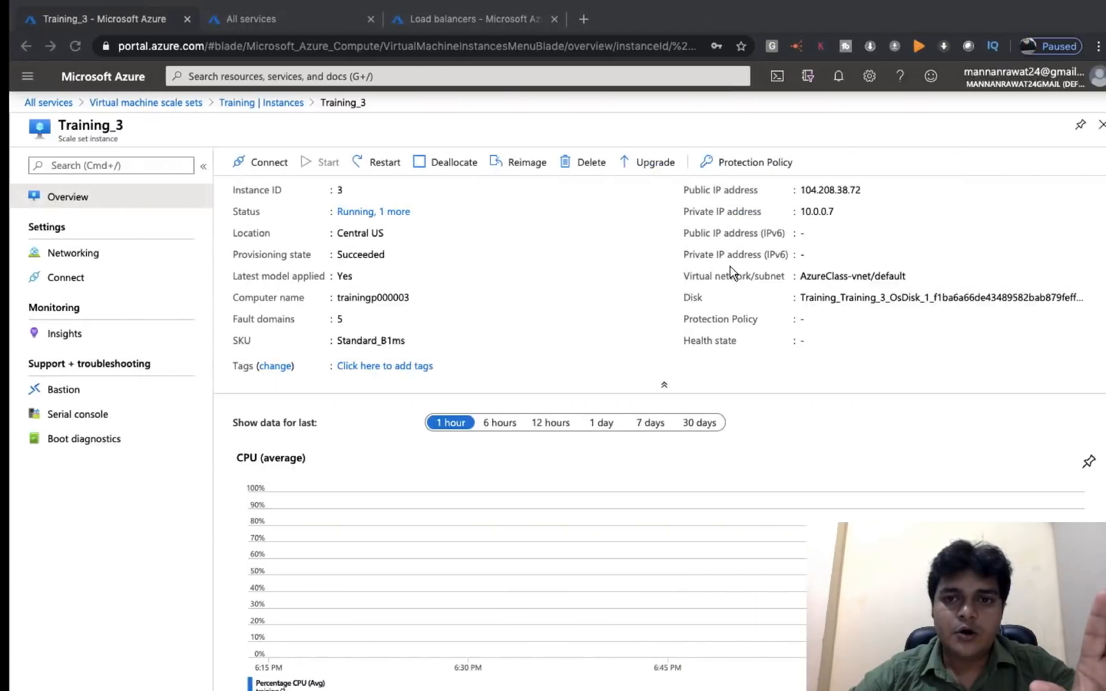
pyautogui.hotkey('ctrl', 'Right')
pyautogui.hotkey('ctrl', 'Right')
pyautogui.hotkey('ctrl', 'Right')
pyautogui.hotkey('ctrl', 'Right')
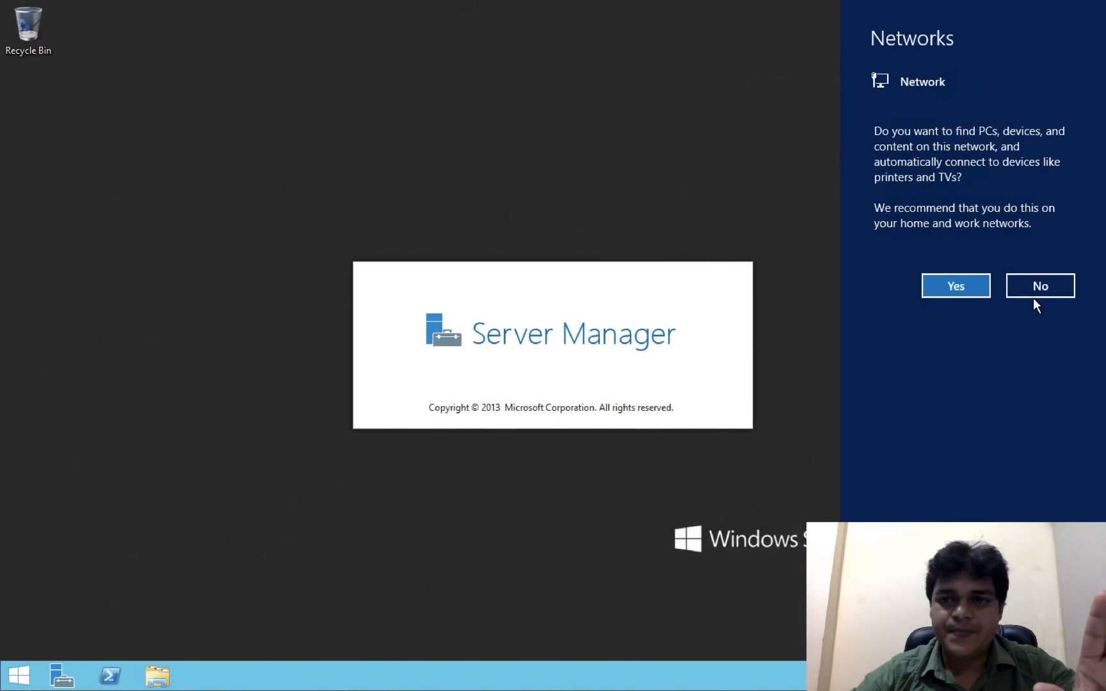
pyautogui.click(1036, 288)
pyautogui.hotkey('ctrl', 'Left')
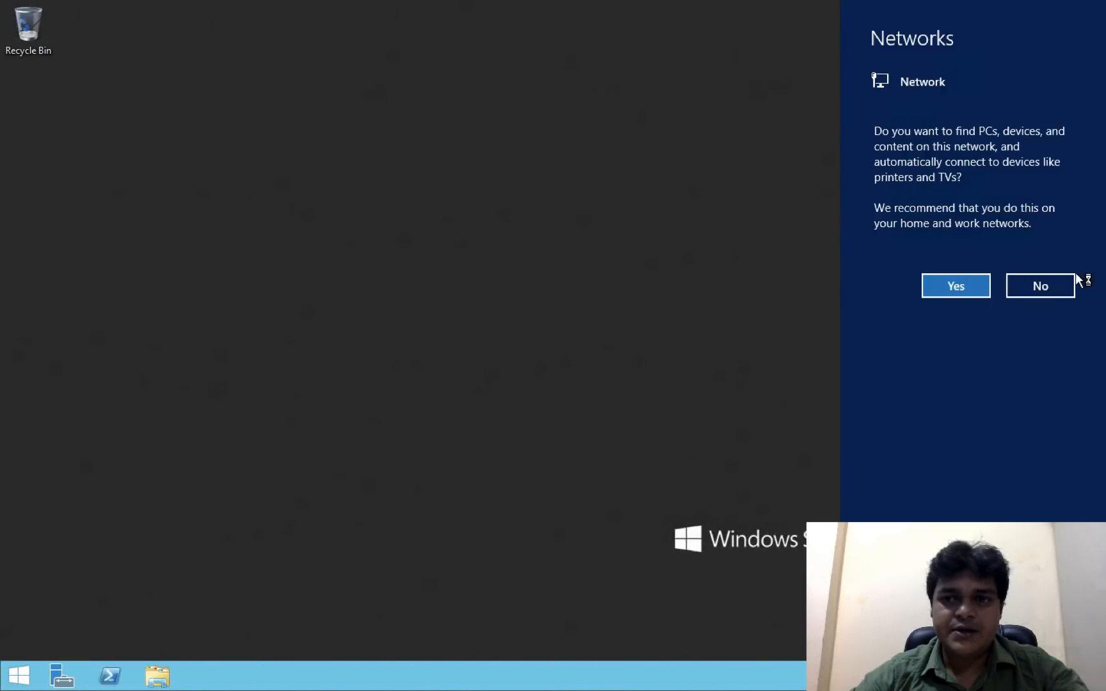
pyautogui.click(1041, 286)
pyautogui.hotkey('ctrl', 'Left')
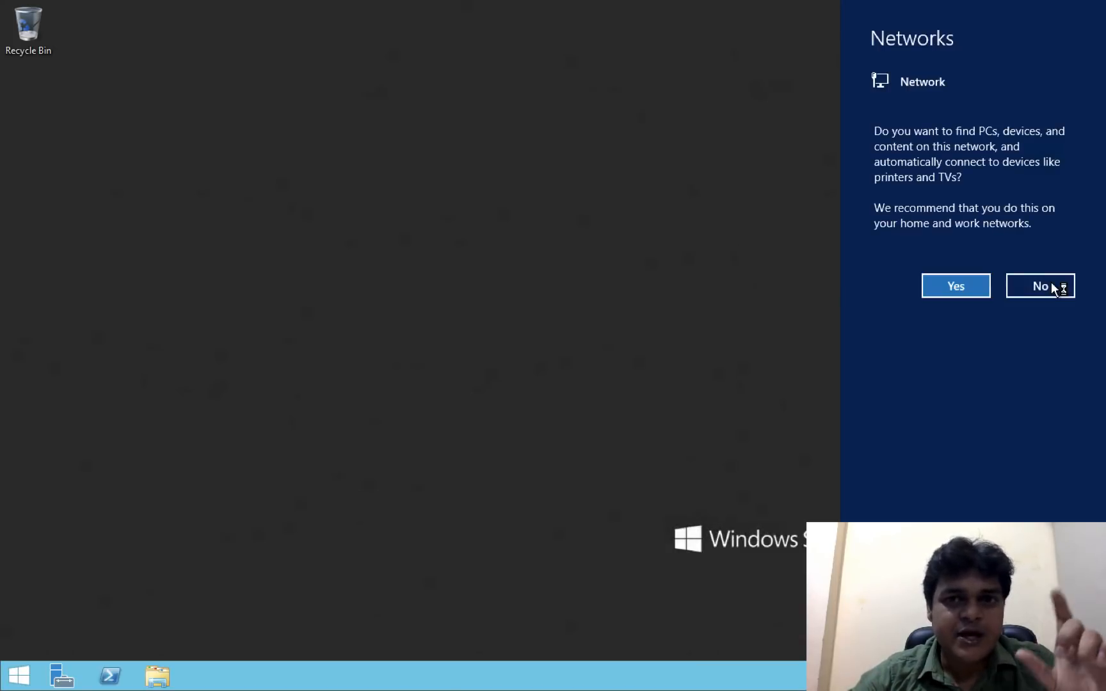
pyautogui.click(1048, 283)
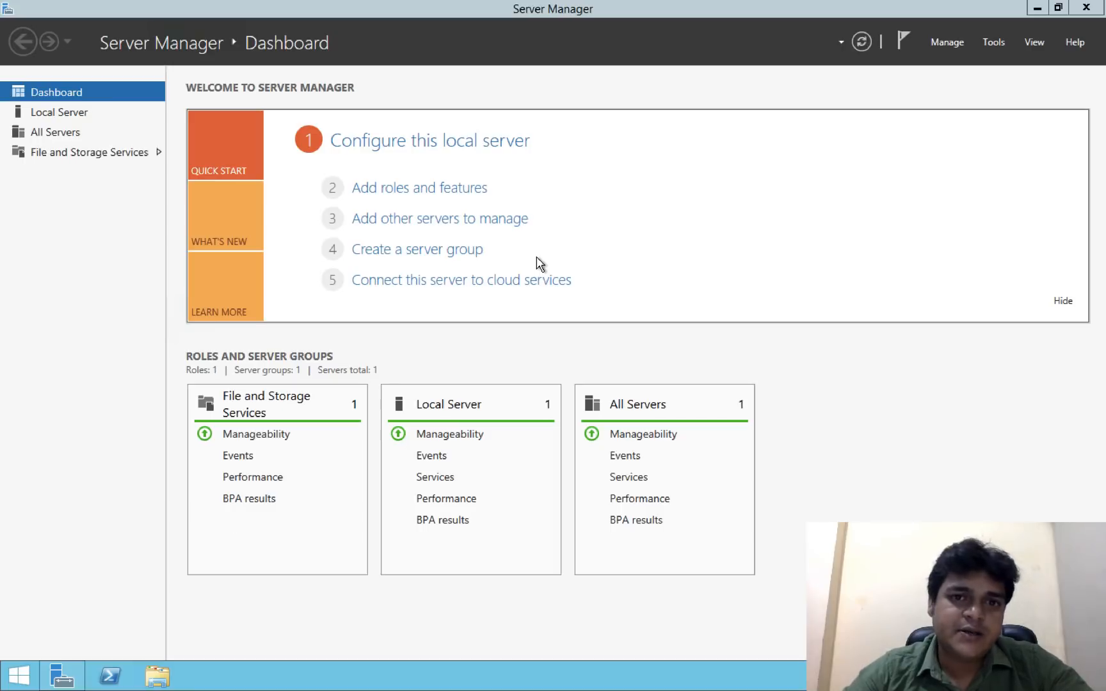
# Start adding roles on trainingp000003 and select the Web Server (IIS) role together with its required management tools
pyautogui.click(444, 188)
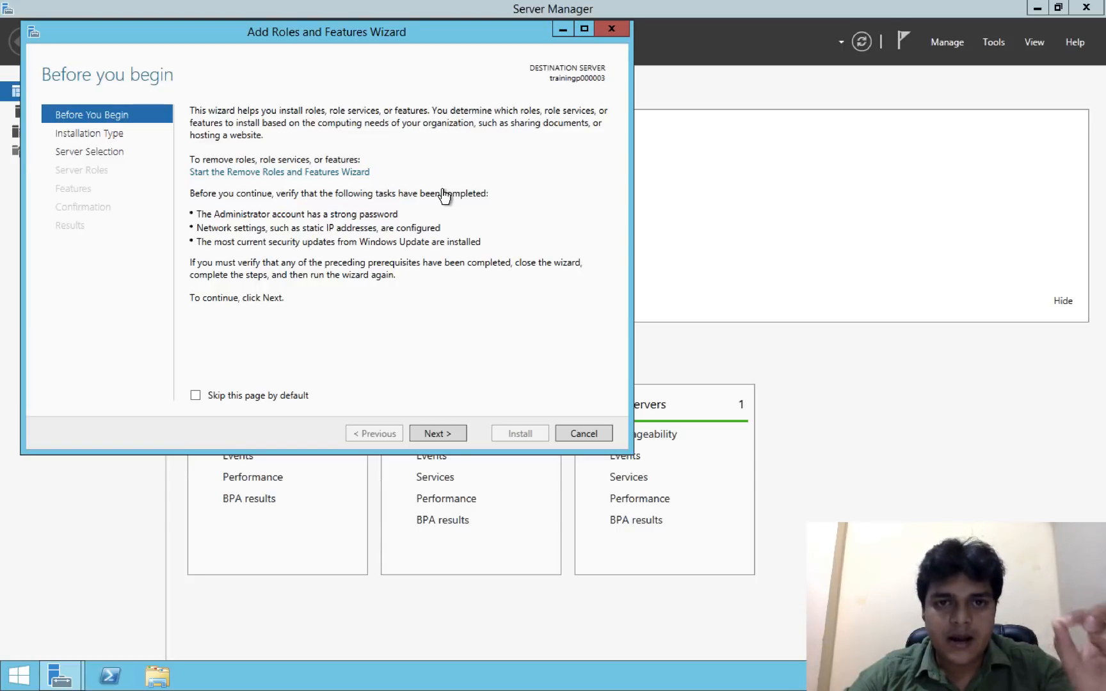
pyautogui.click(446, 439)
pyautogui.click(446, 439)
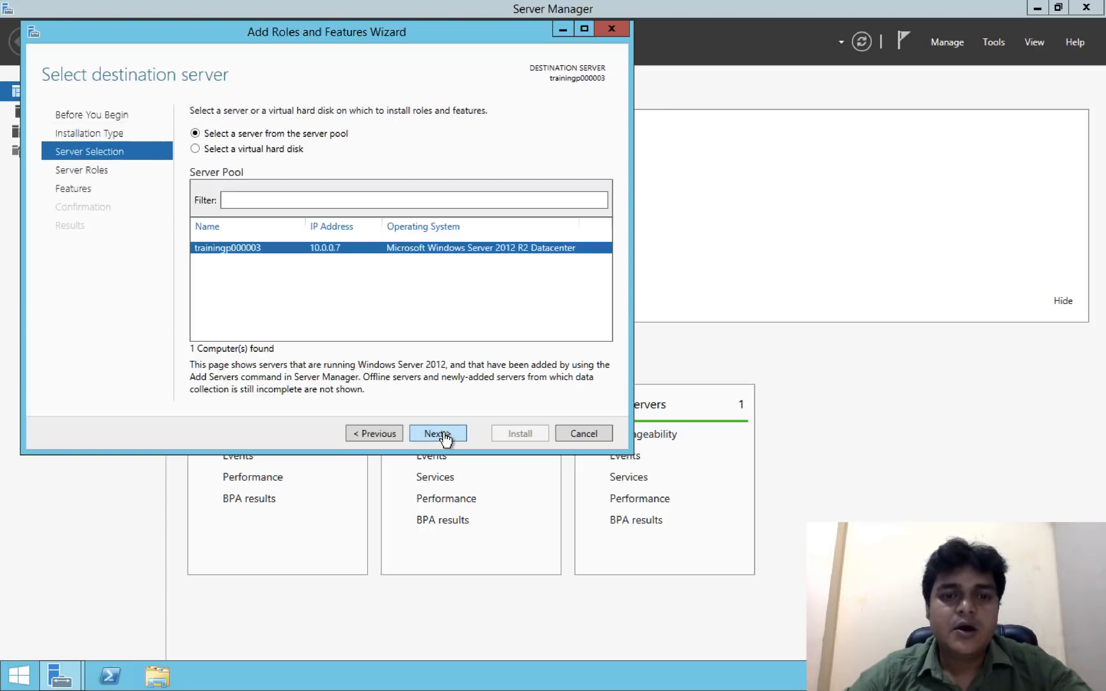
pyautogui.click(435, 435)
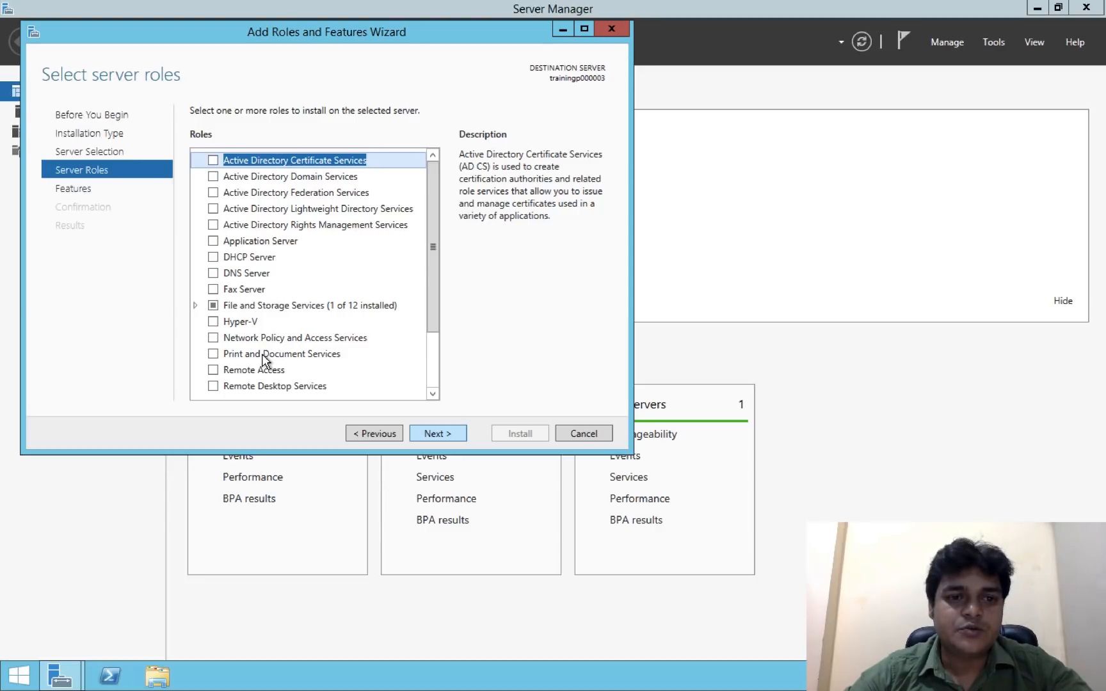
pyautogui.scroll(-2, 338, 352)
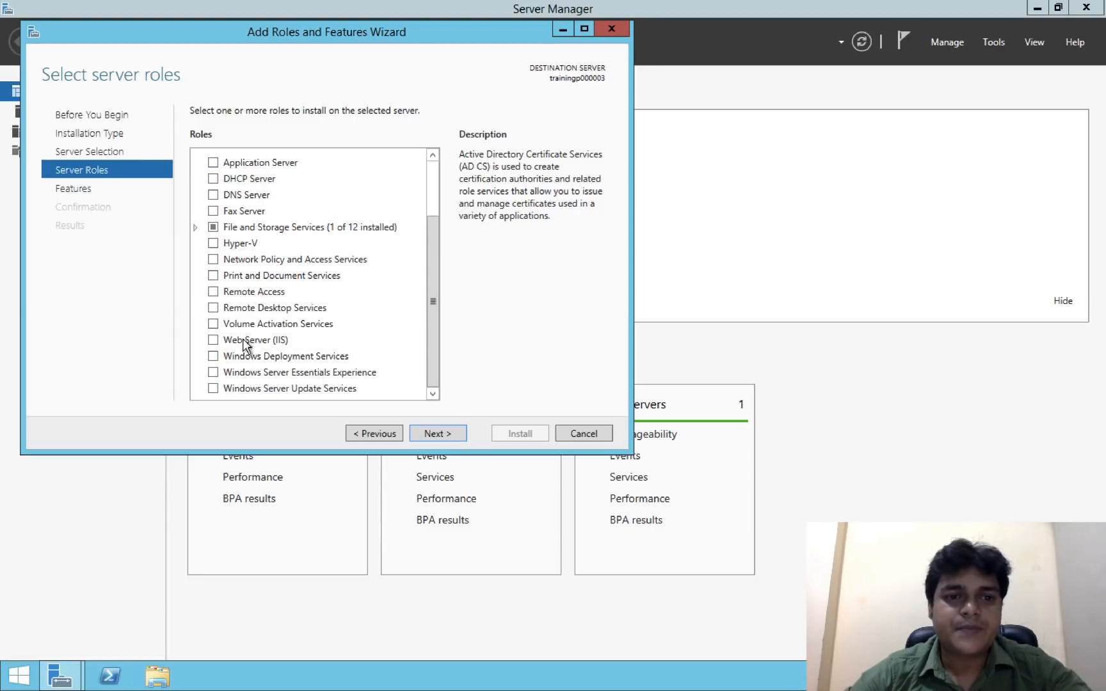
pyautogui.click(213, 340)
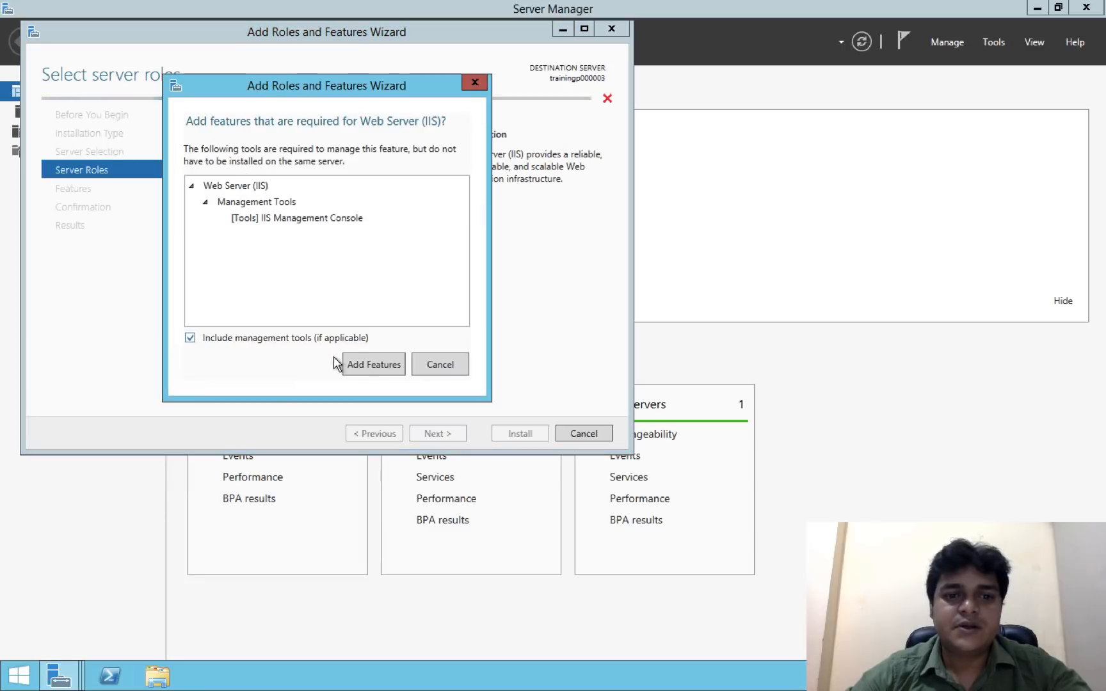
pyautogui.click(360, 364)
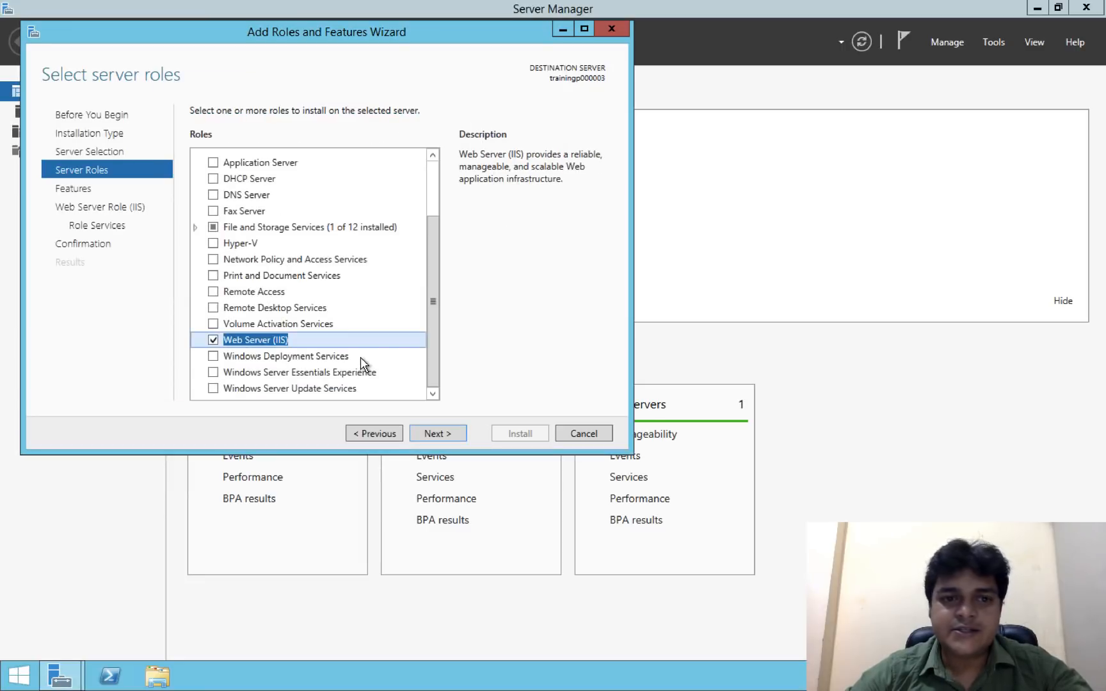
# Keep the default features and role services for Web Server (IIS) and start its installation on trainingp000003
pyautogui.click(457, 432)
pyautogui.click(438, 433)
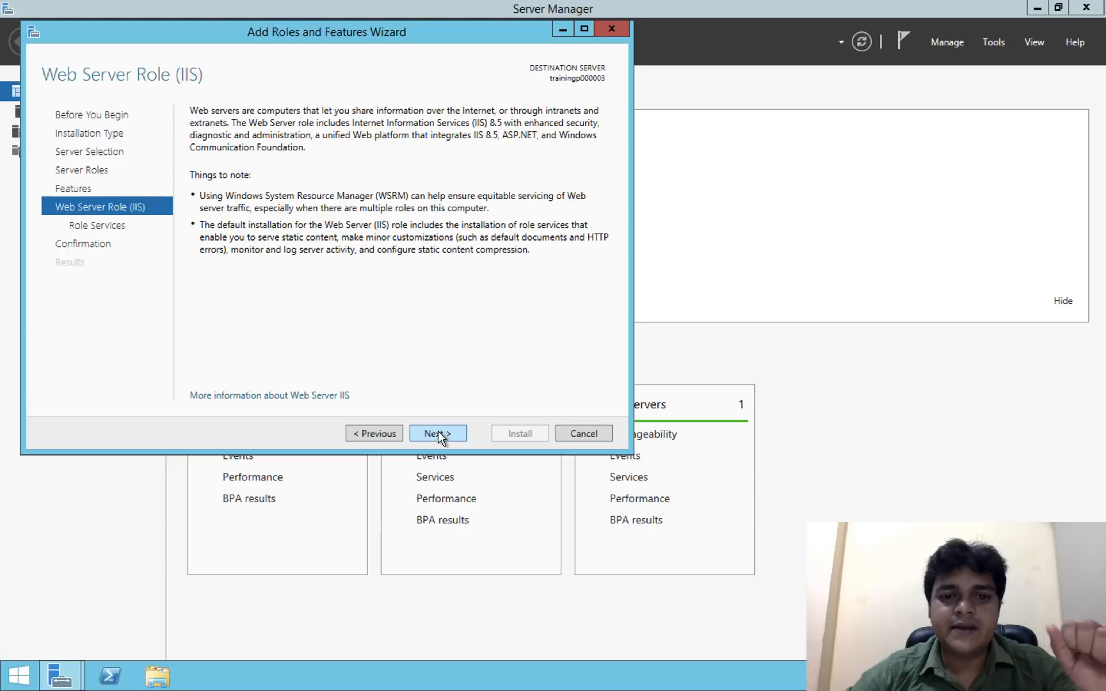
pyautogui.click(438, 433)
pyautogui.click(446, 433)
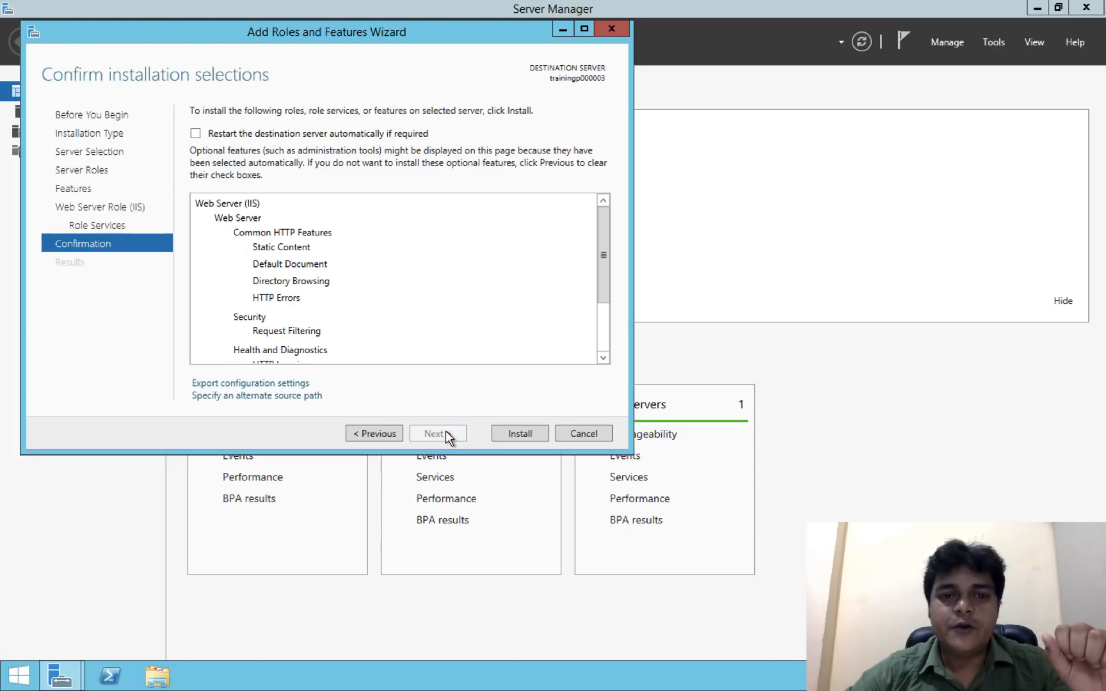
pyautogui.click(506, 435)
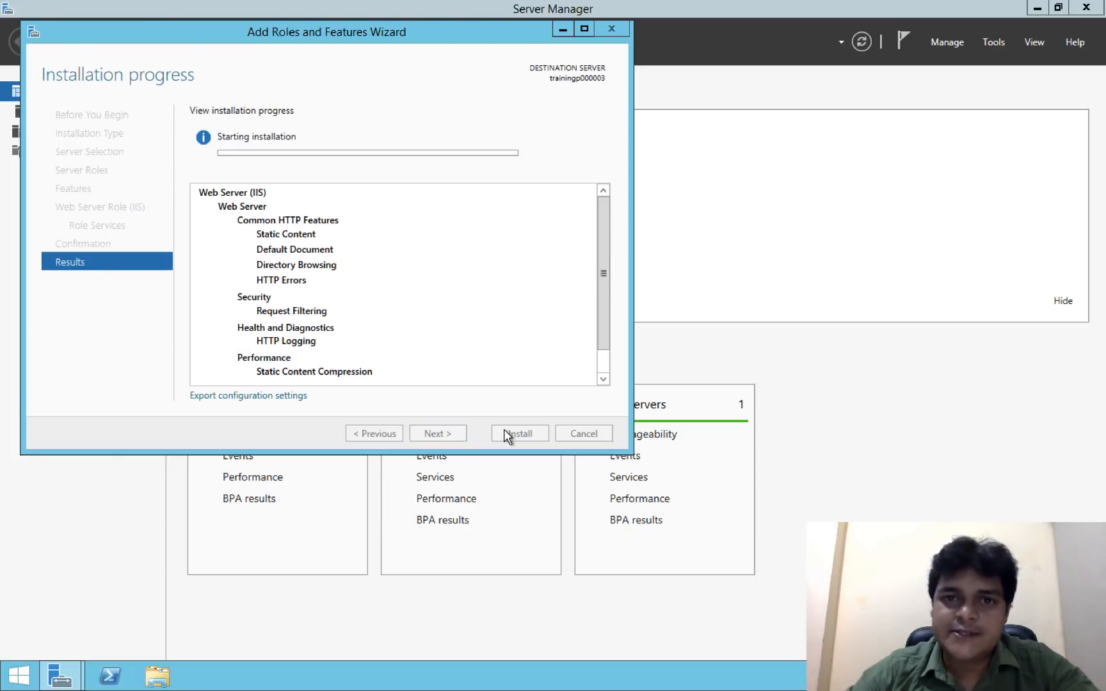
pyautogui.click(505, 434)
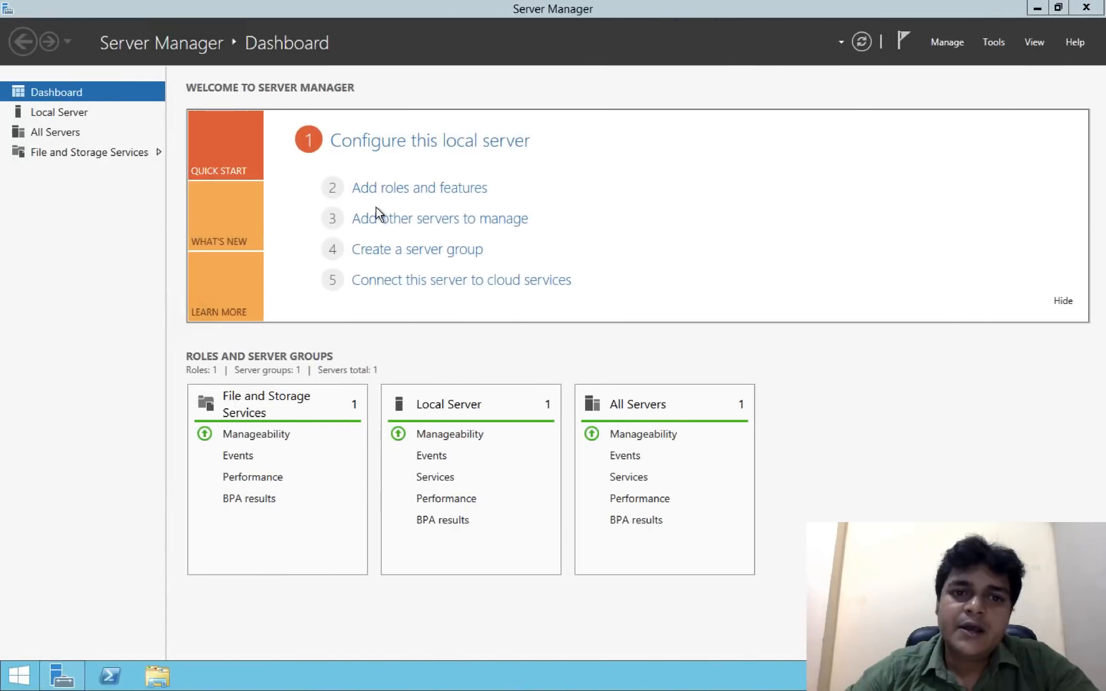
# Begin a role-based installation on trainingp000002 and select Web Server (IIS) with its required management tools
pyautogui.click(389, 188)
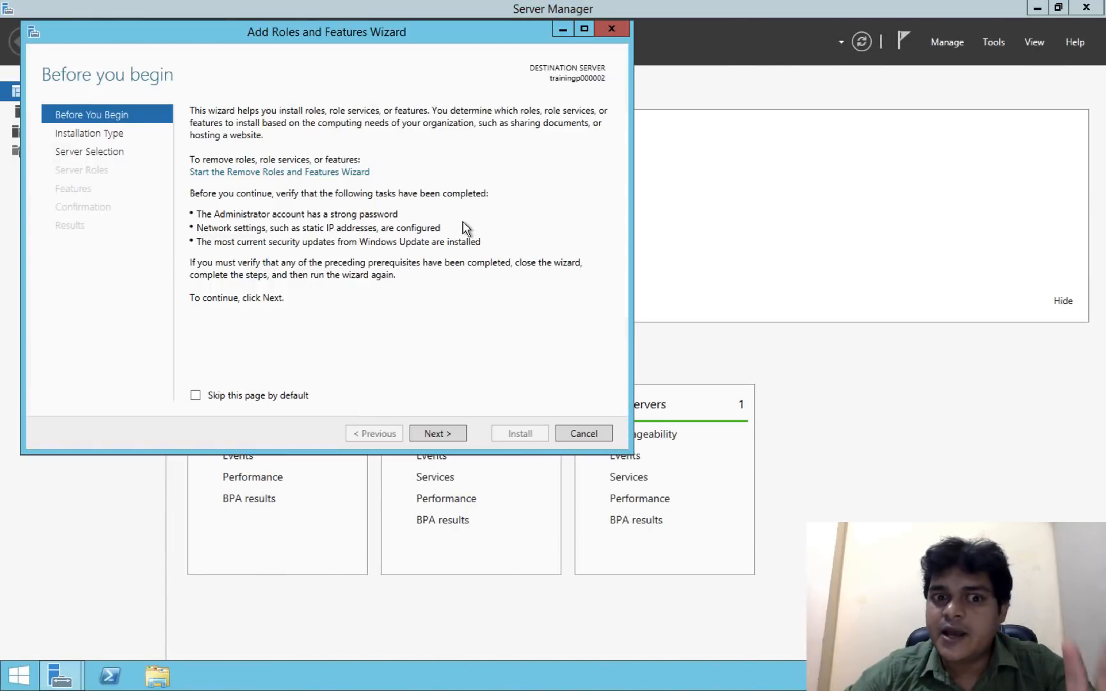
pyautogui.click(438, 433)
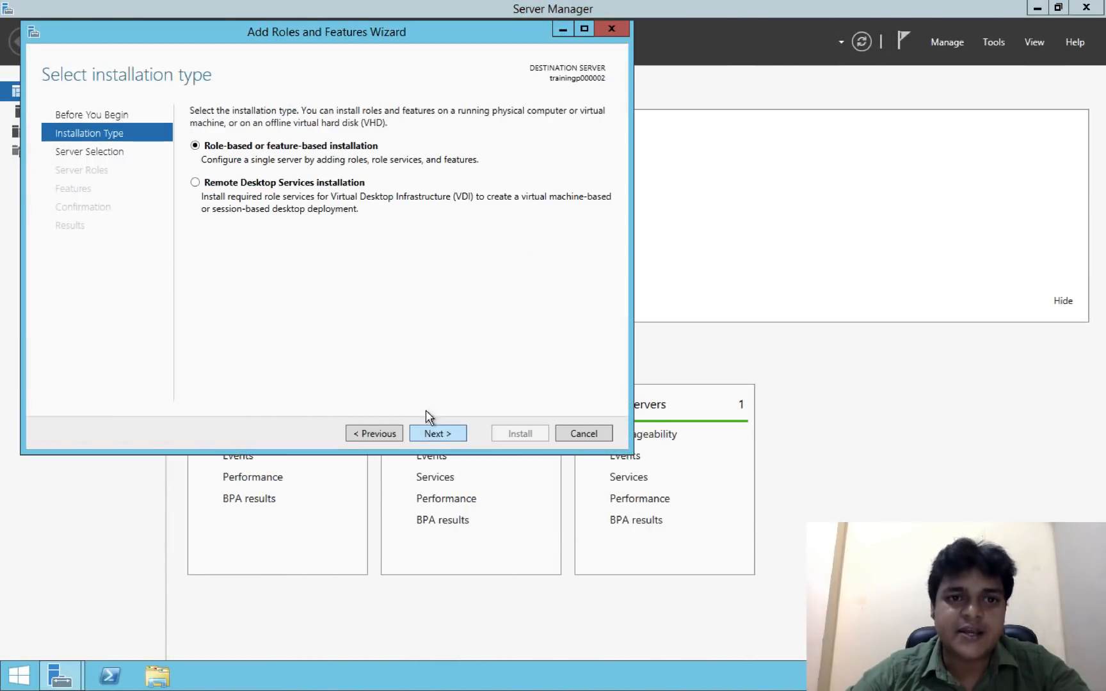
pyautogui.click(438, 434)
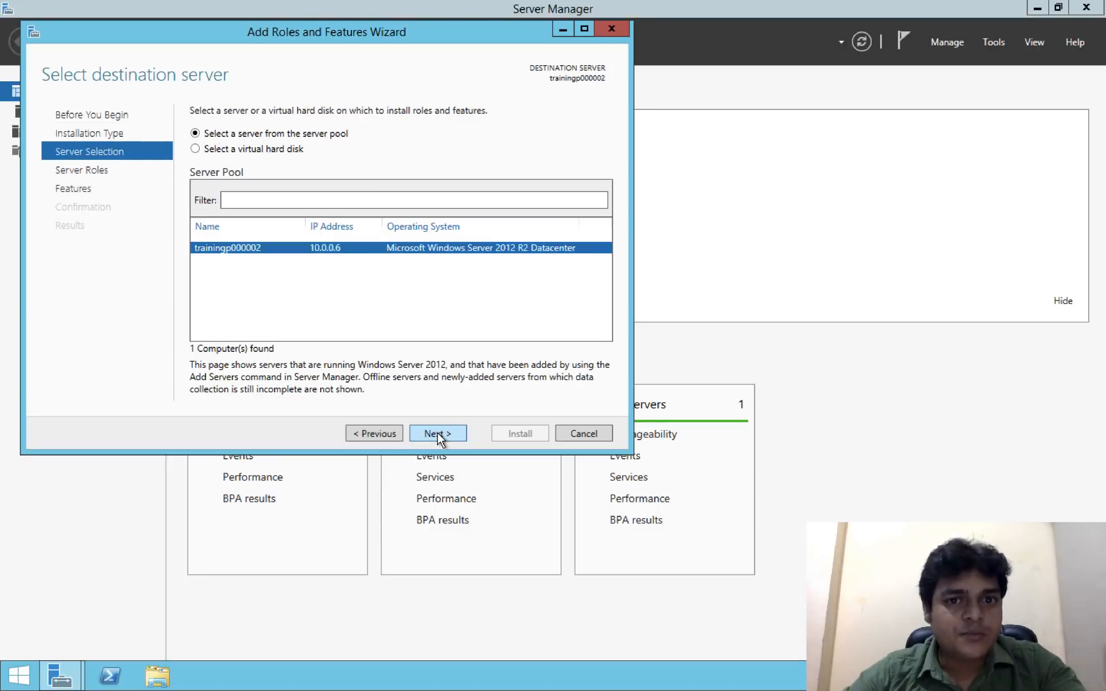
pyautogui.click(437, 433)
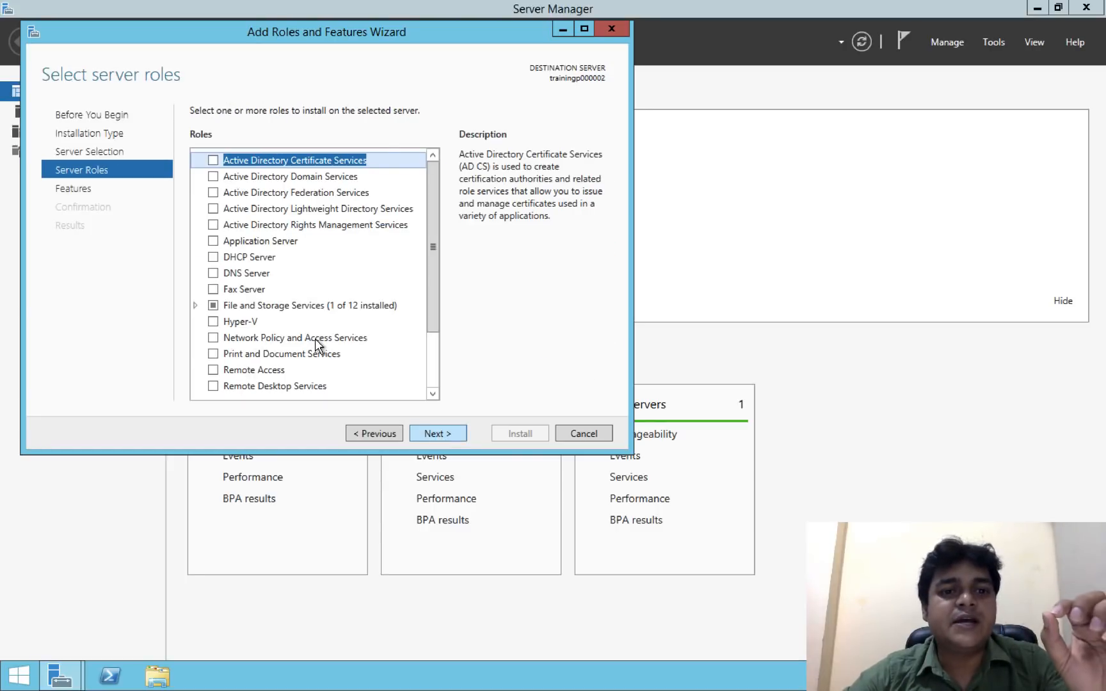
pyautogui.click(432, 392)
pyautogui.click(432, 392)
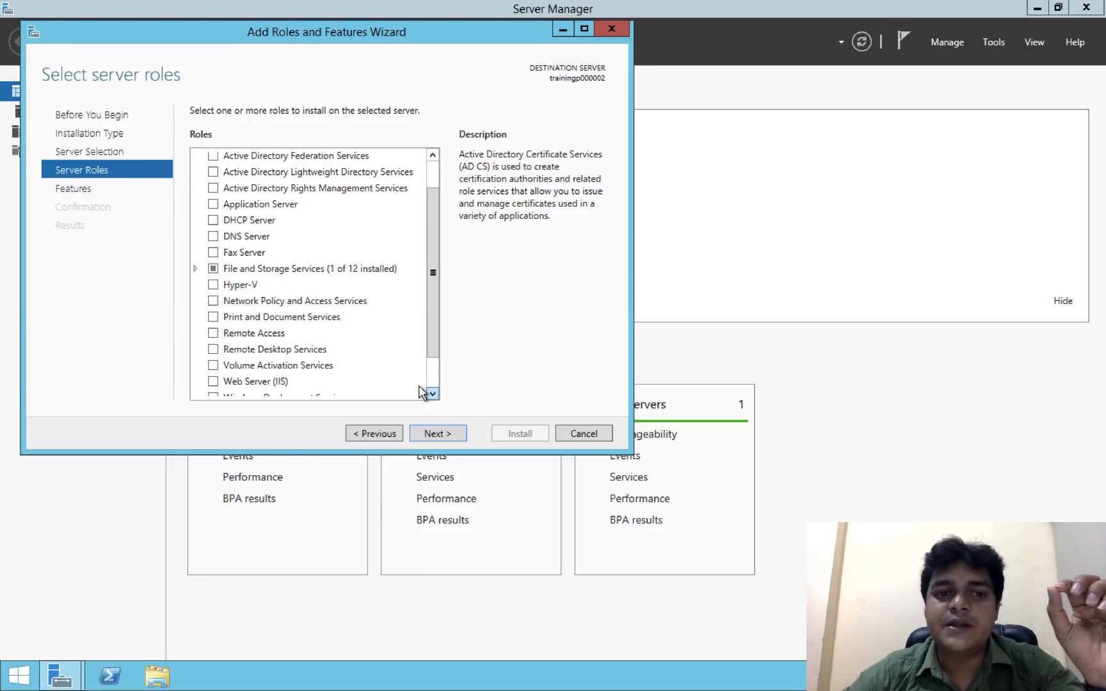
pyautogui.click(213, 381)
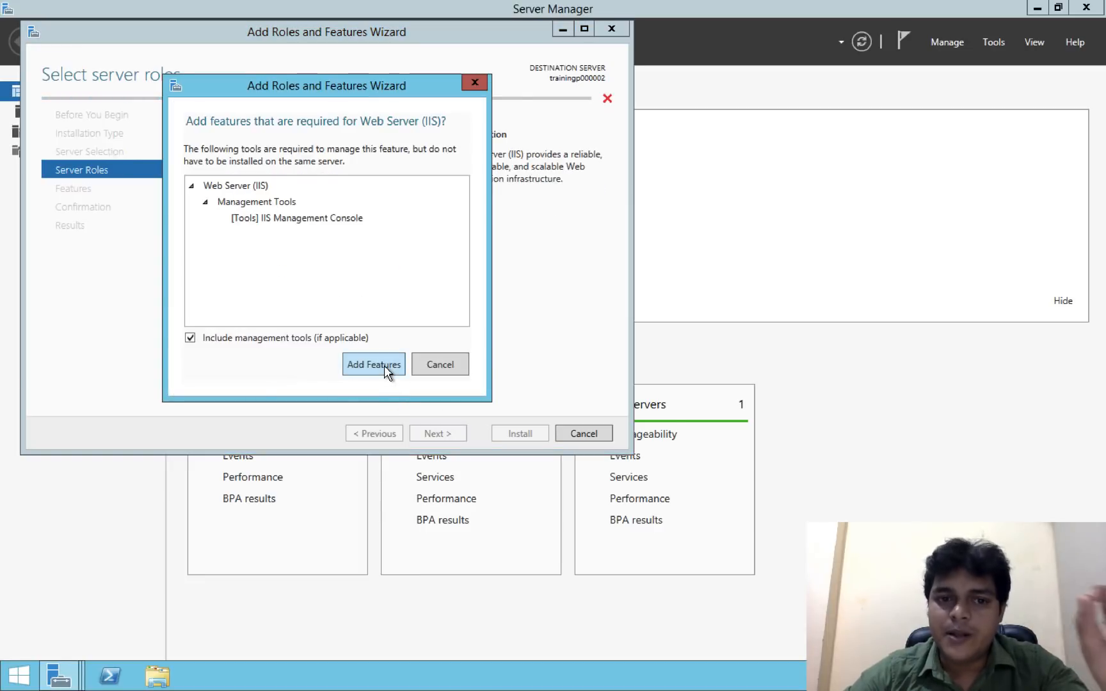
pyautogui.click(383, 365)
# Accept the default features and IIS role services on trainingp000002 and start the installation
pyautogui.click(450, 433)
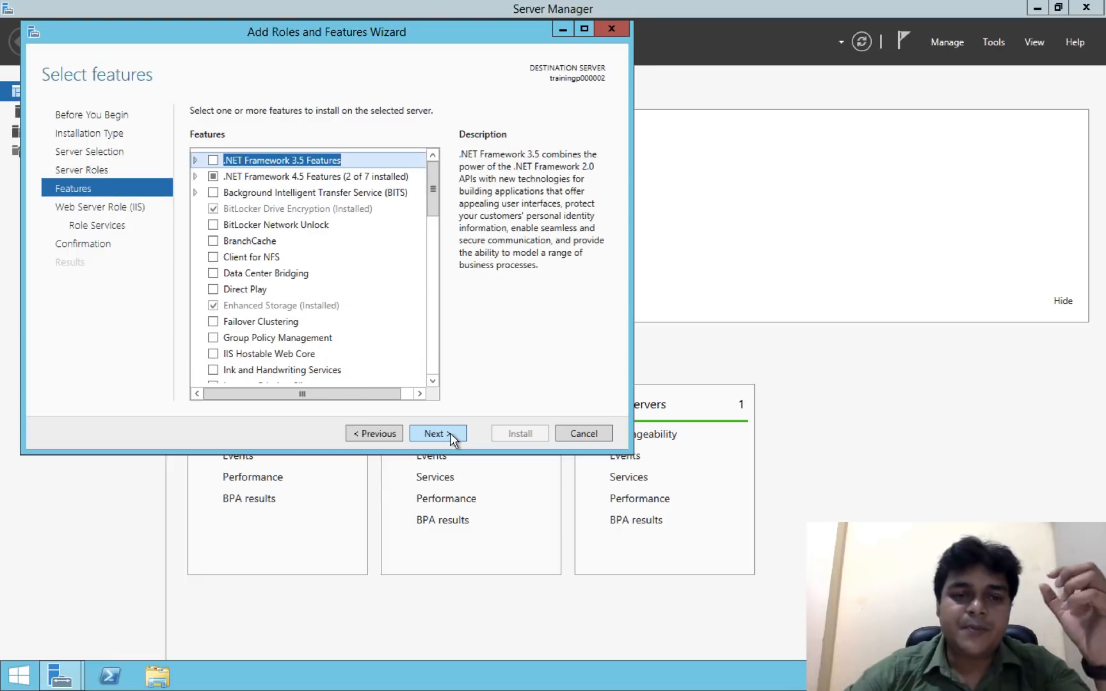
pyautogui.click(450, 432)
pyautogui.click(450, 433)
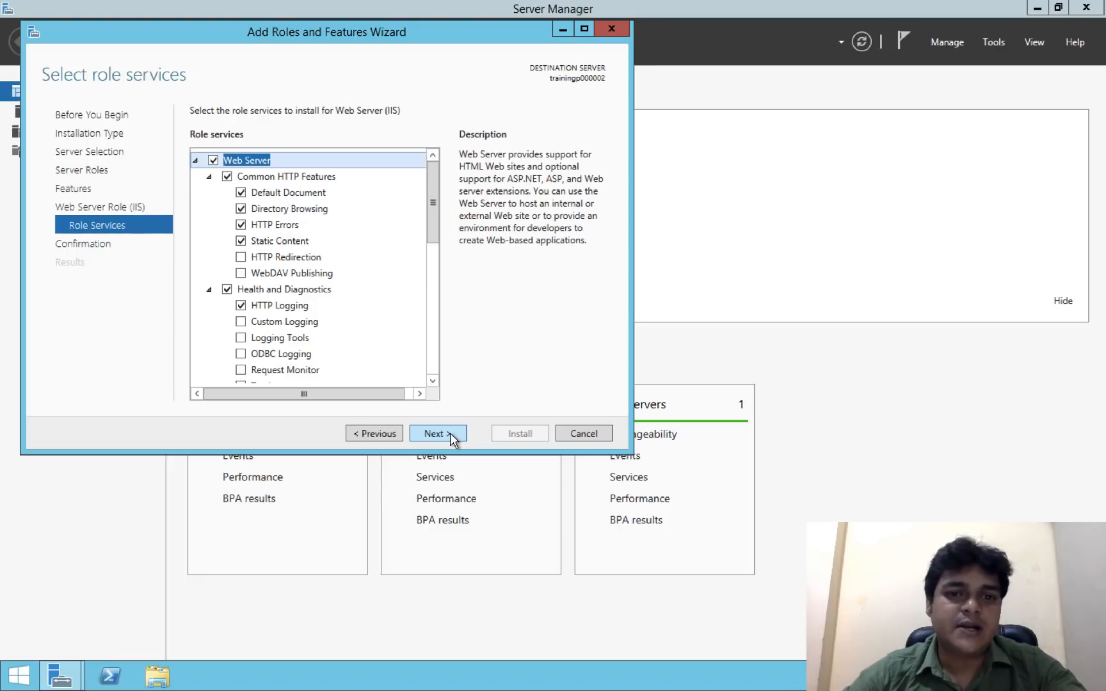
pyautogui.click(450, 433)
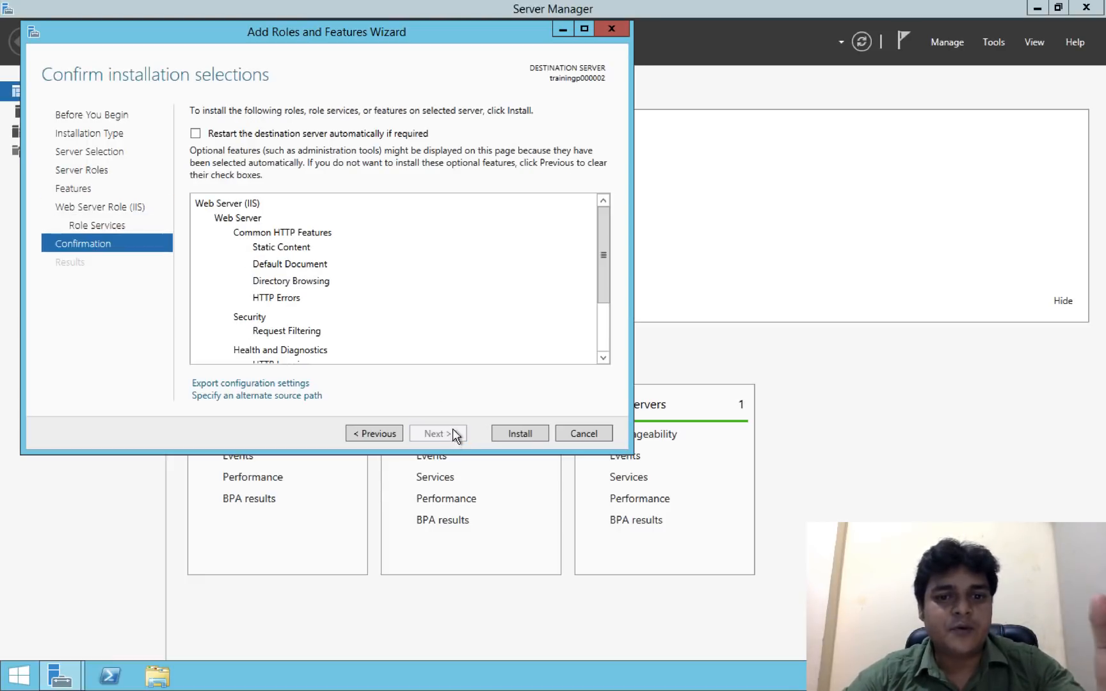
pyautogui.click(520, 433)
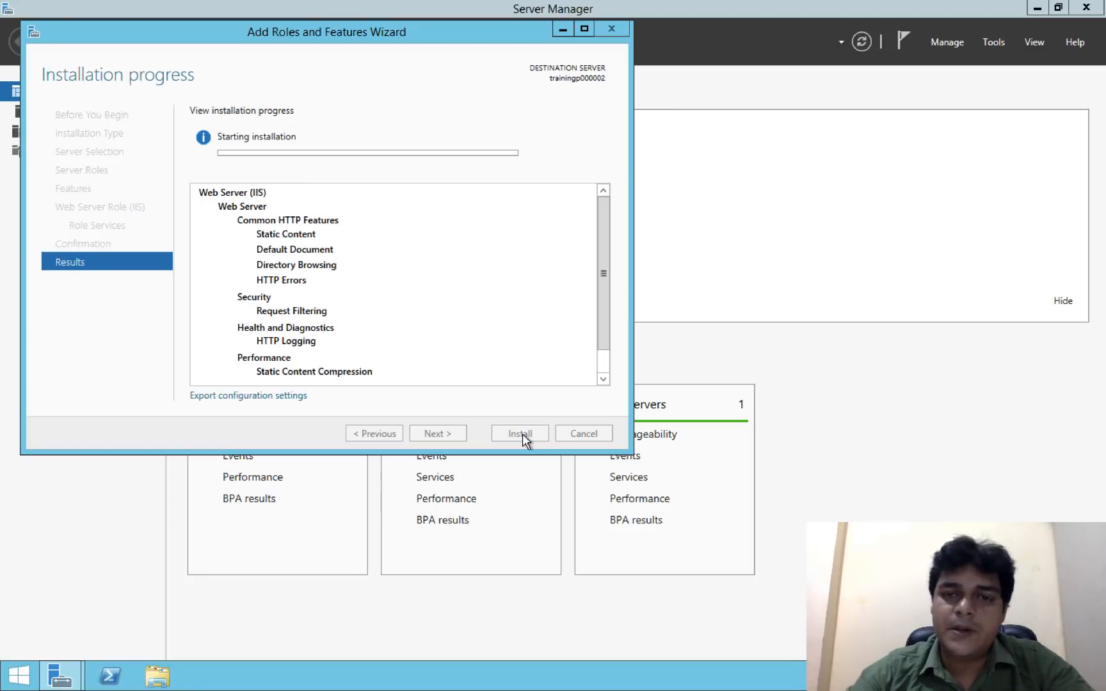
# Switch to the trainingp000001 session, begin a role-based installation and select Web Server (IIS) with its required management tools
pyautogui.hotkey('ctrl', 'Left')
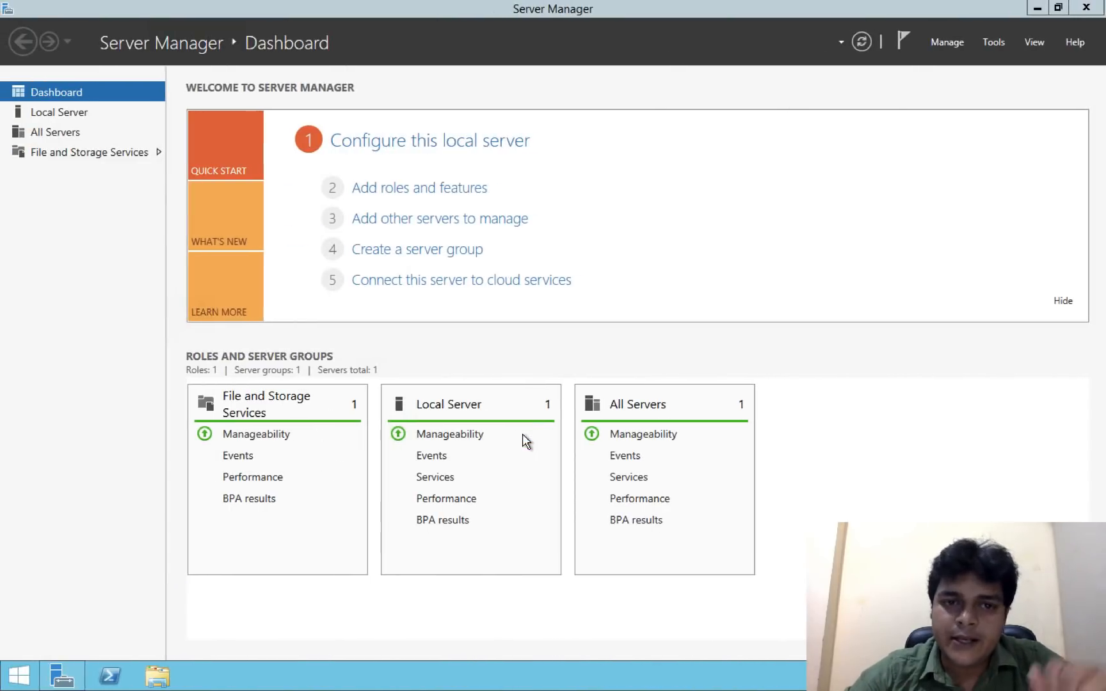
pyautogui.click(423, 190)
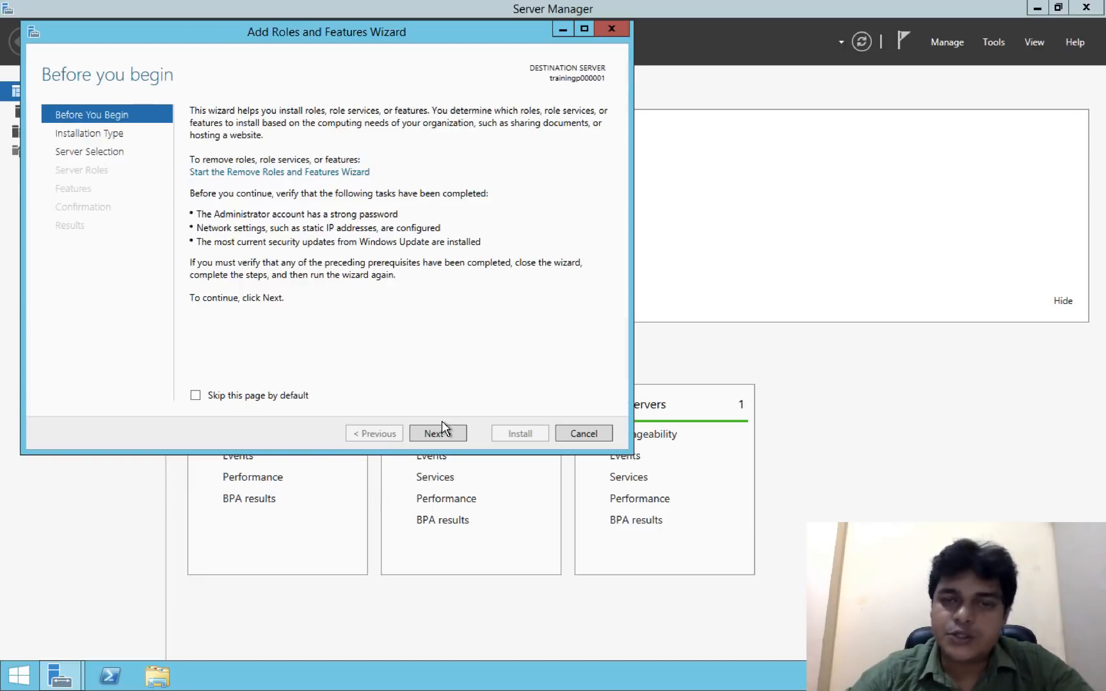
pyautogui.click(443, 433)
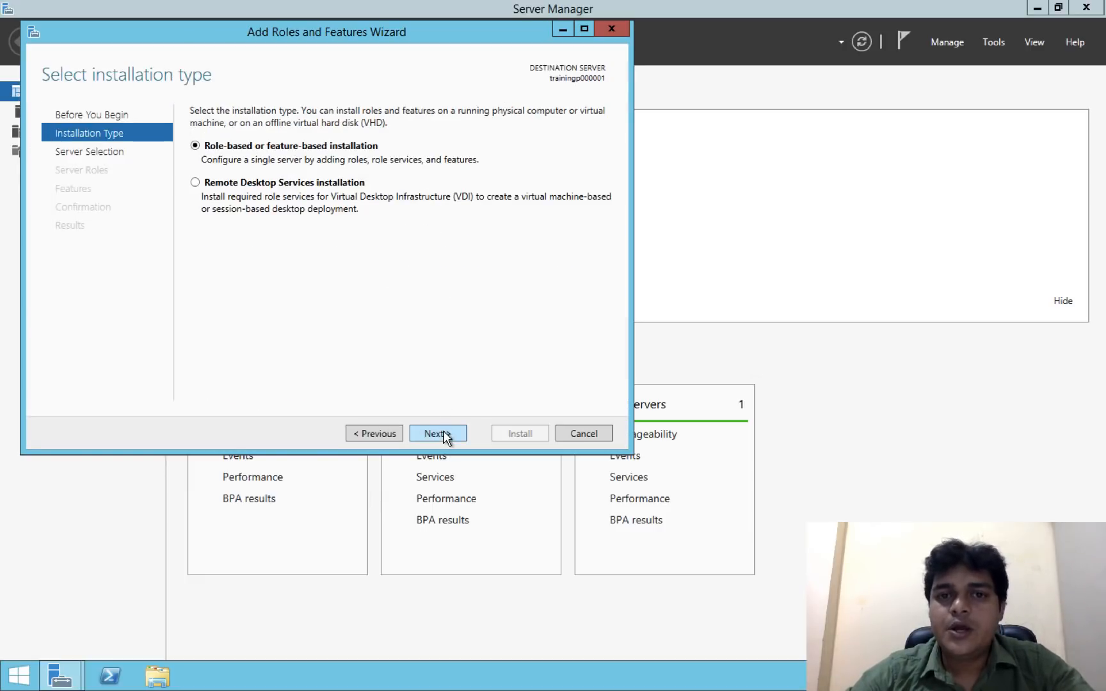
pyautogui.click(444, 435)
pyautogui.click(444, 434)
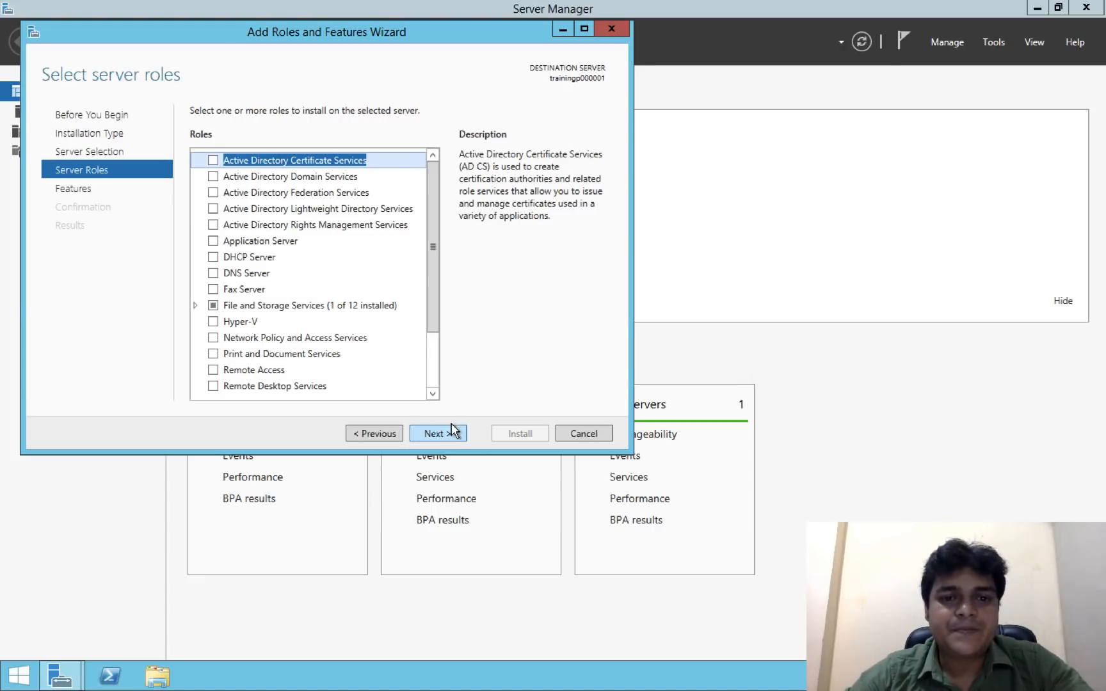
pyautogui.click(433, 394)
pyautogui.click(433, 394)
pyautogui.click(433, 395)
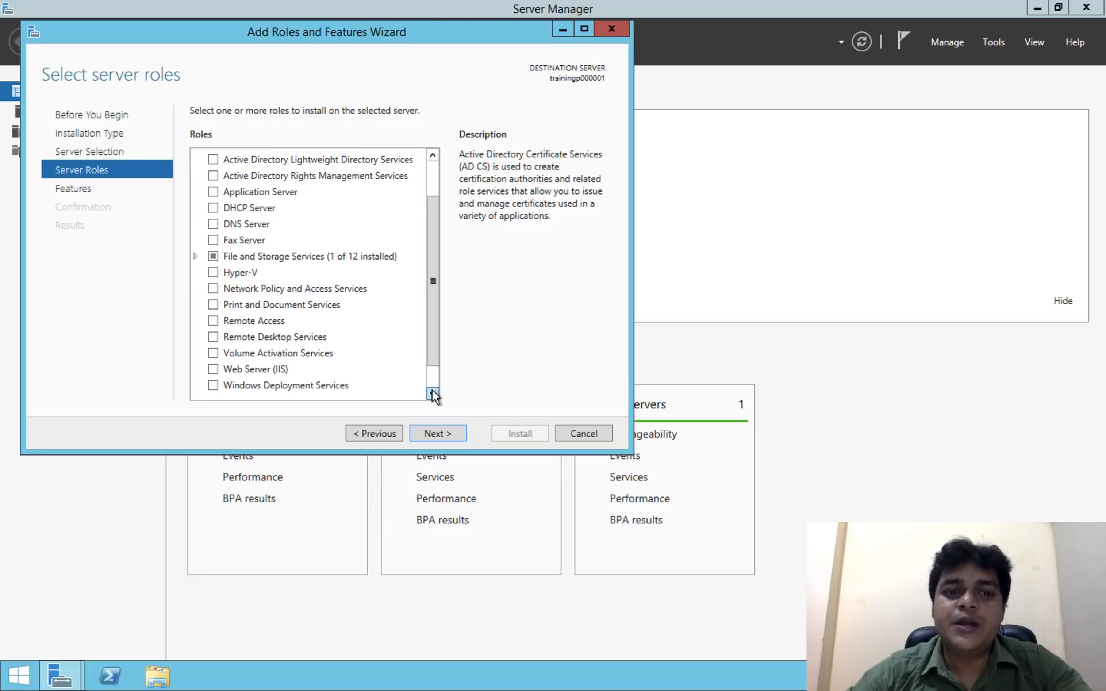
pyautogui.click(432, 394)
pyautogui.click(211, 355)
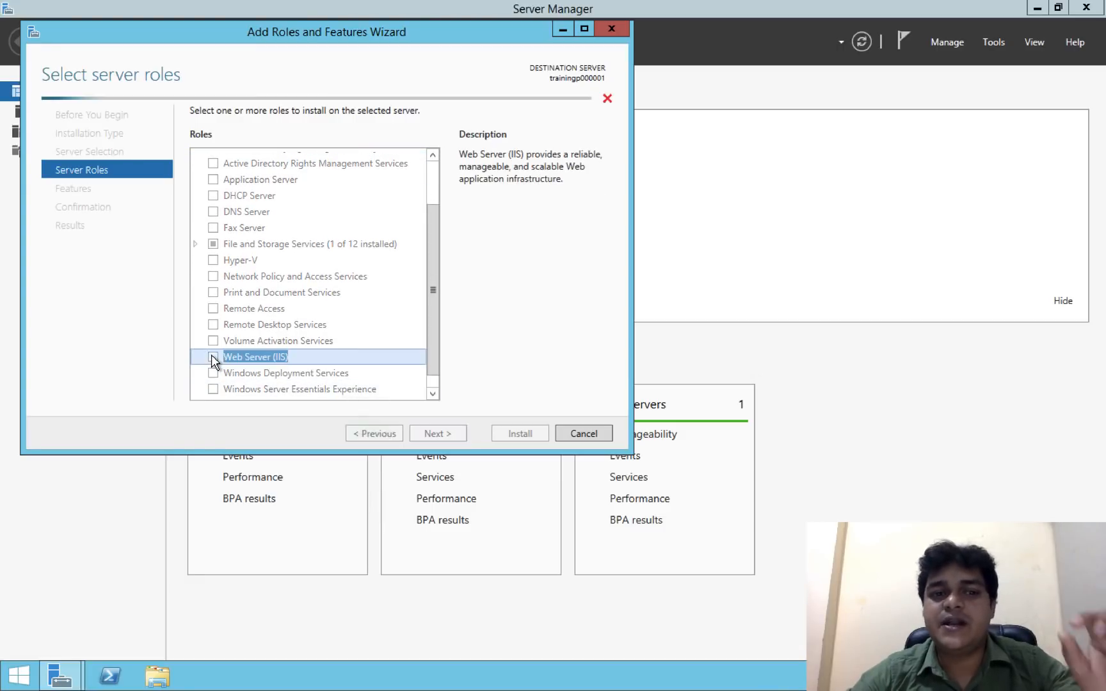
pyautogui.click(377, 368)
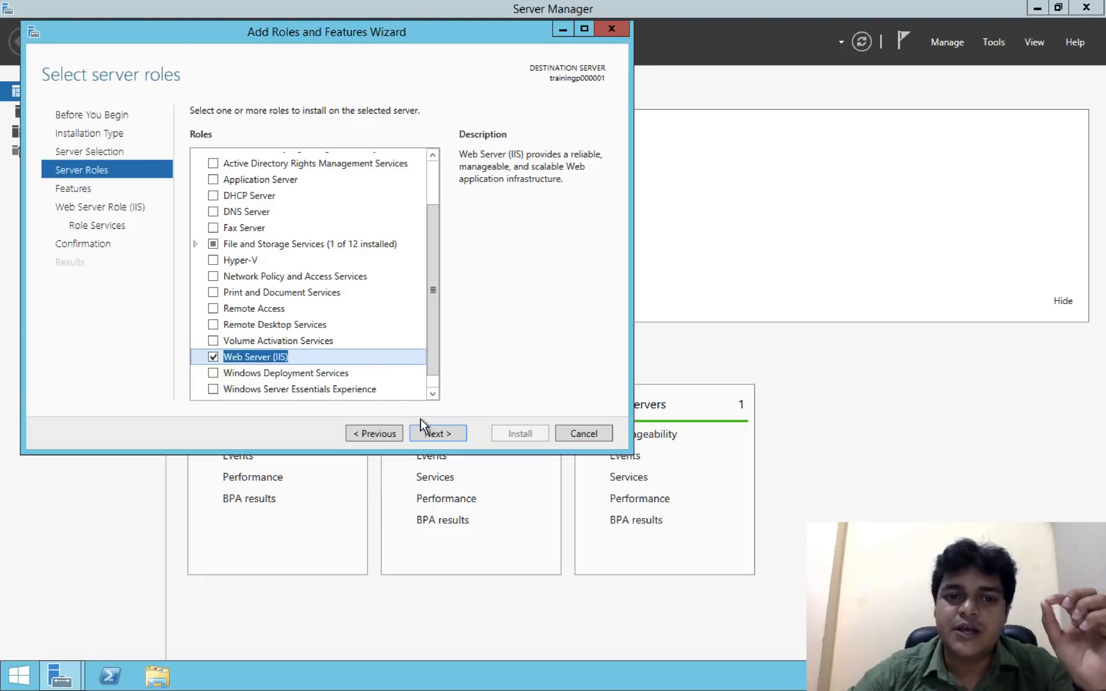
# Leave the features and IIS role services at their defaults on trainingp000001 and start the installation
pyautogui.click(438, 435)
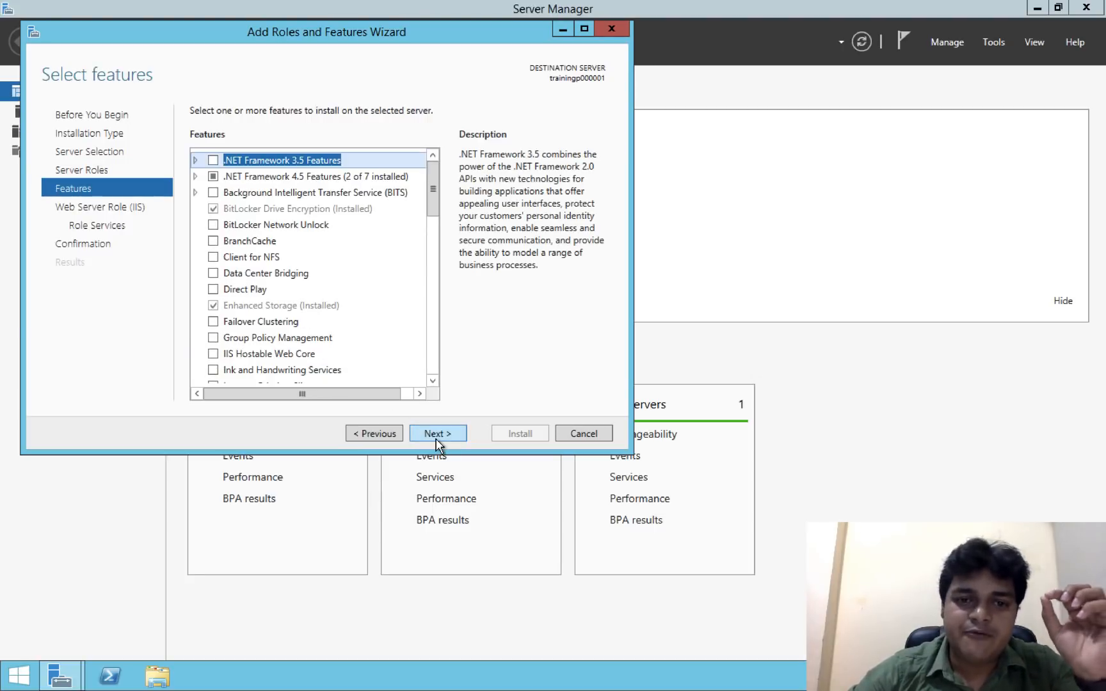
pyautogui.click(444, 434)
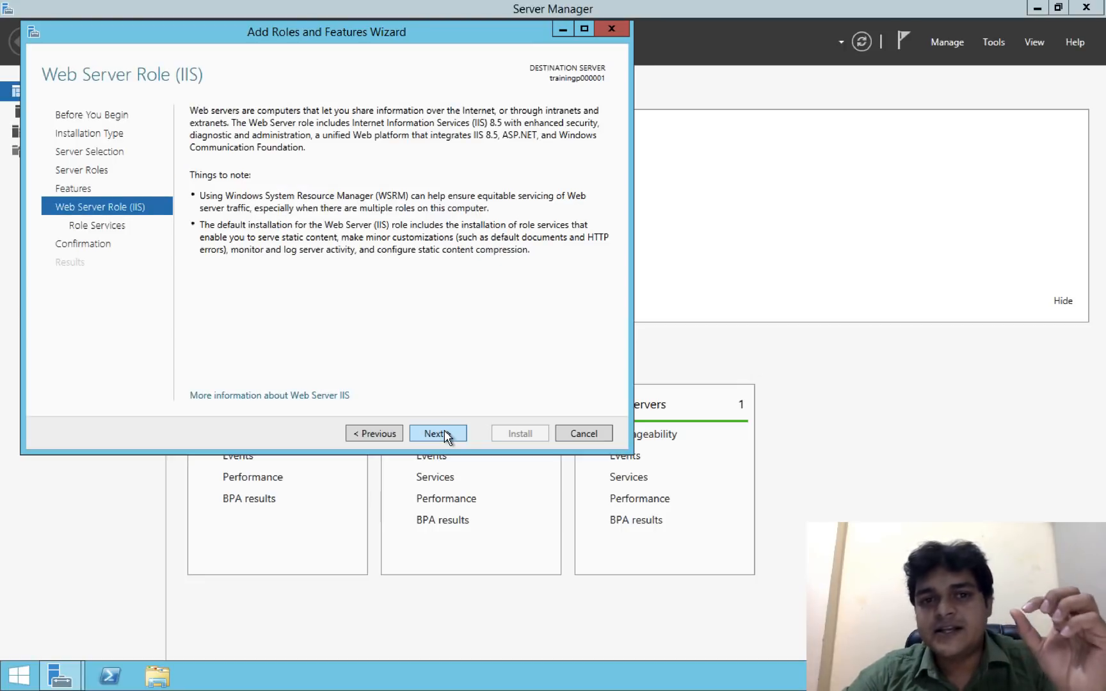
pyautogui.click(444, 433)
pyautogui.click(445, 433)
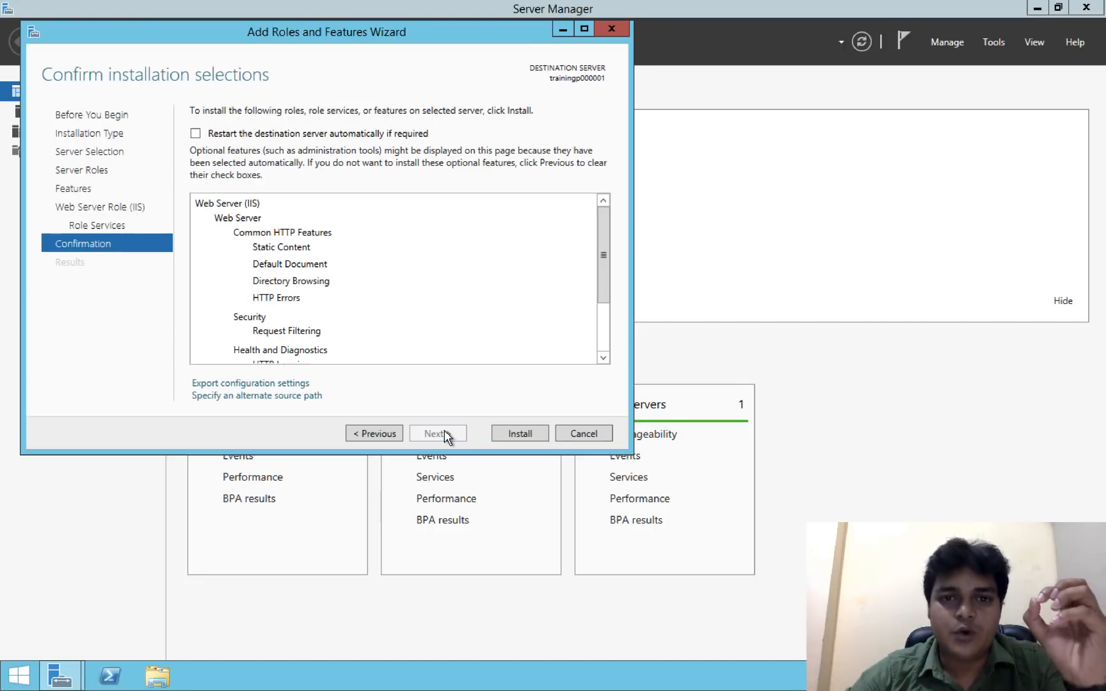
pyautogui.click(529, 439)
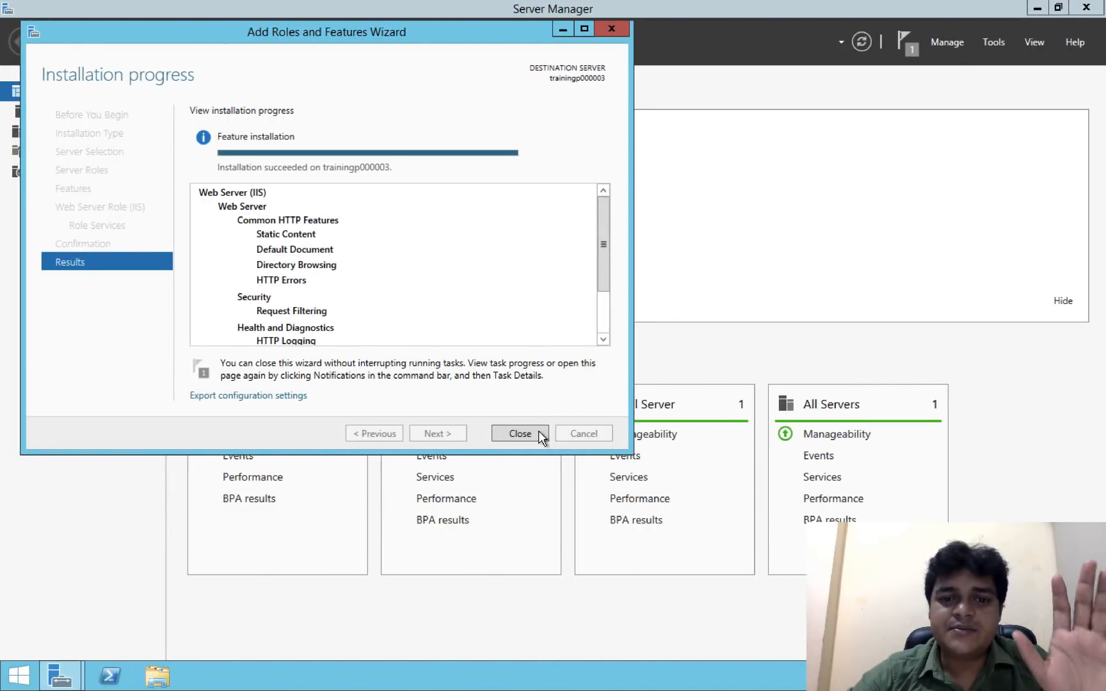
# Close the finished installation wizard on trainingp000003 and open C:\inetpub\wwwroot\iisstart in Notepad
pyautogui.click(538, 432)
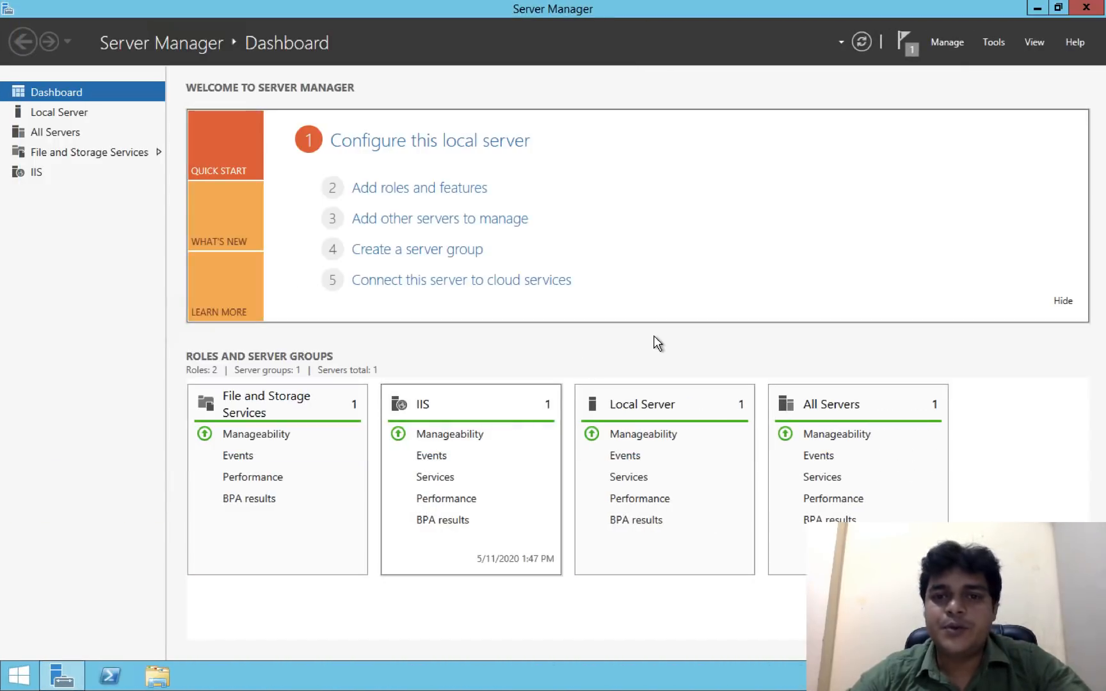
pyautogui.press('super+e')
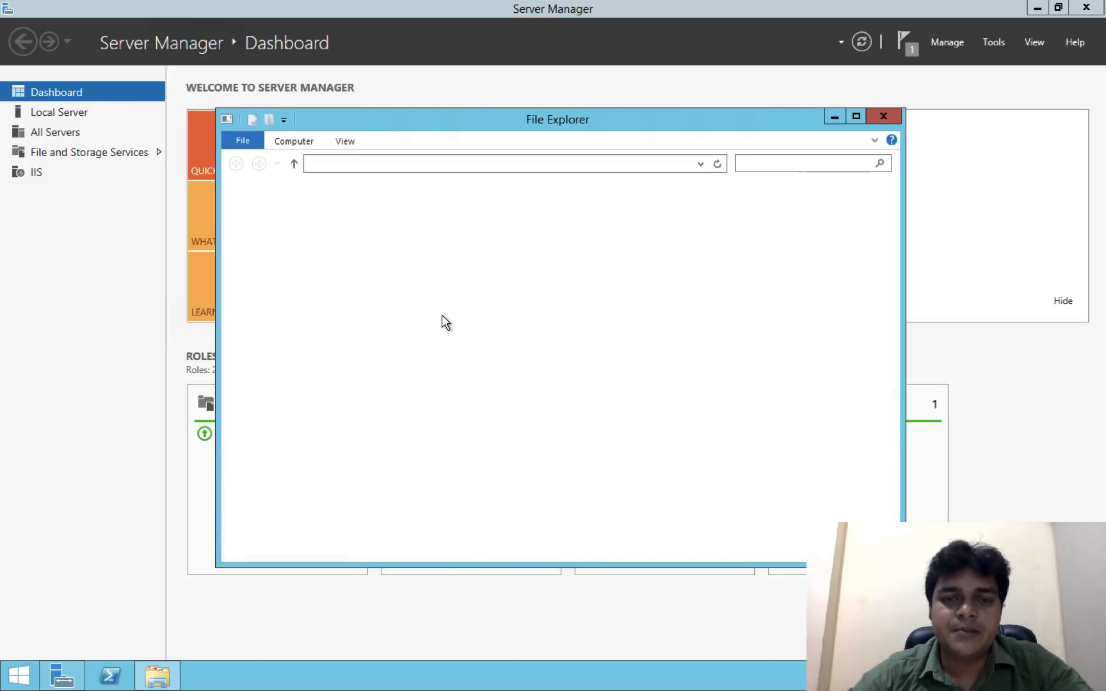
pyautogui.click(433, 377)
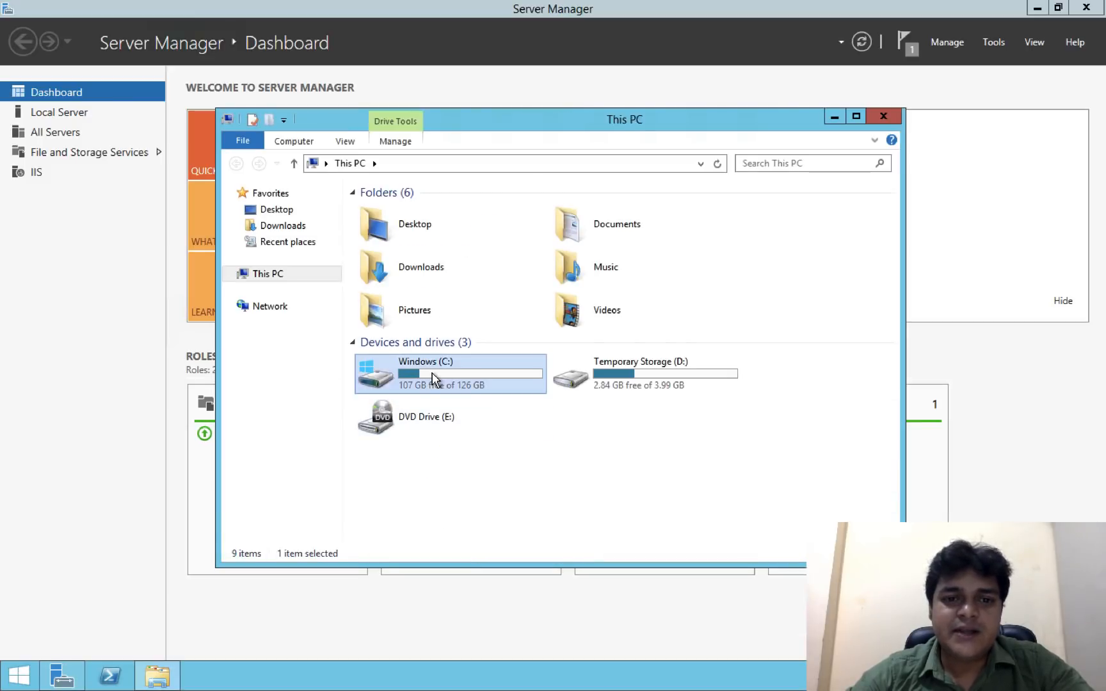
pyautogui.doubleClick(433, 377)
pyautogui.doubleClick(388, 210)
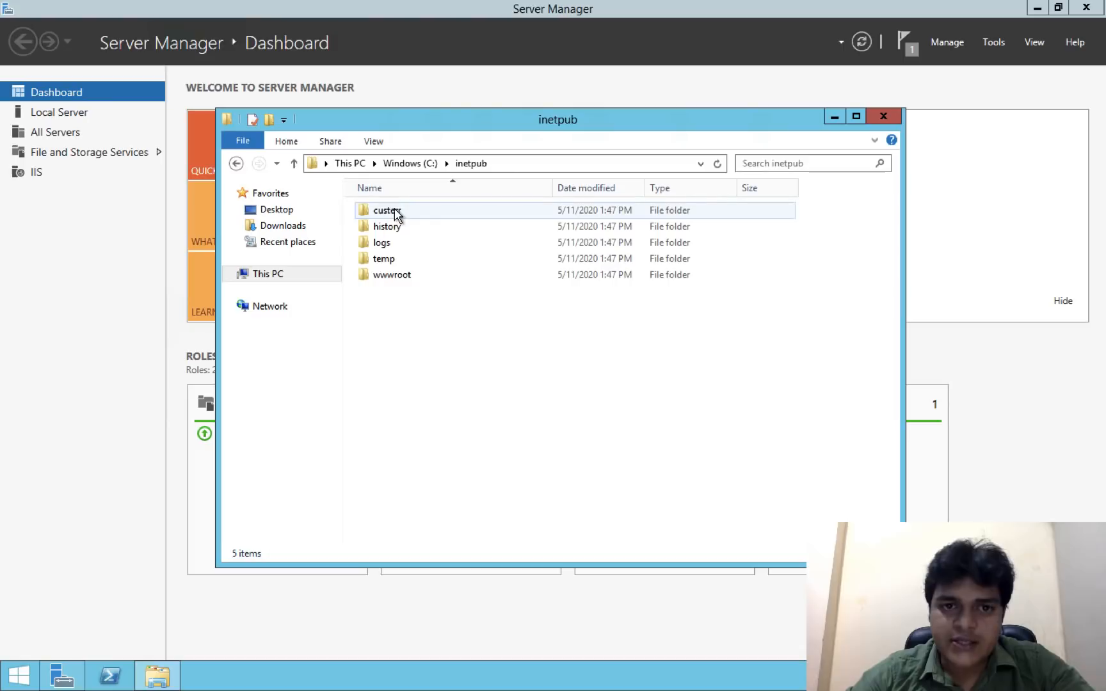
pyautogui.doubleClick(395, 275)
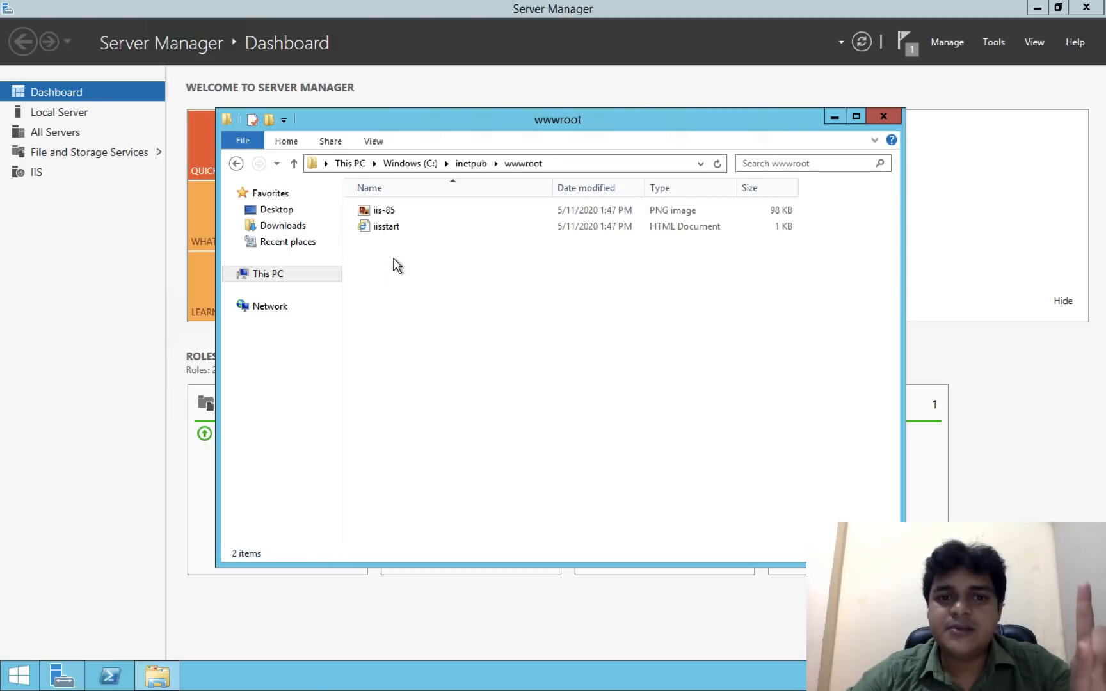
pyautogui.rightClick(386, 229)
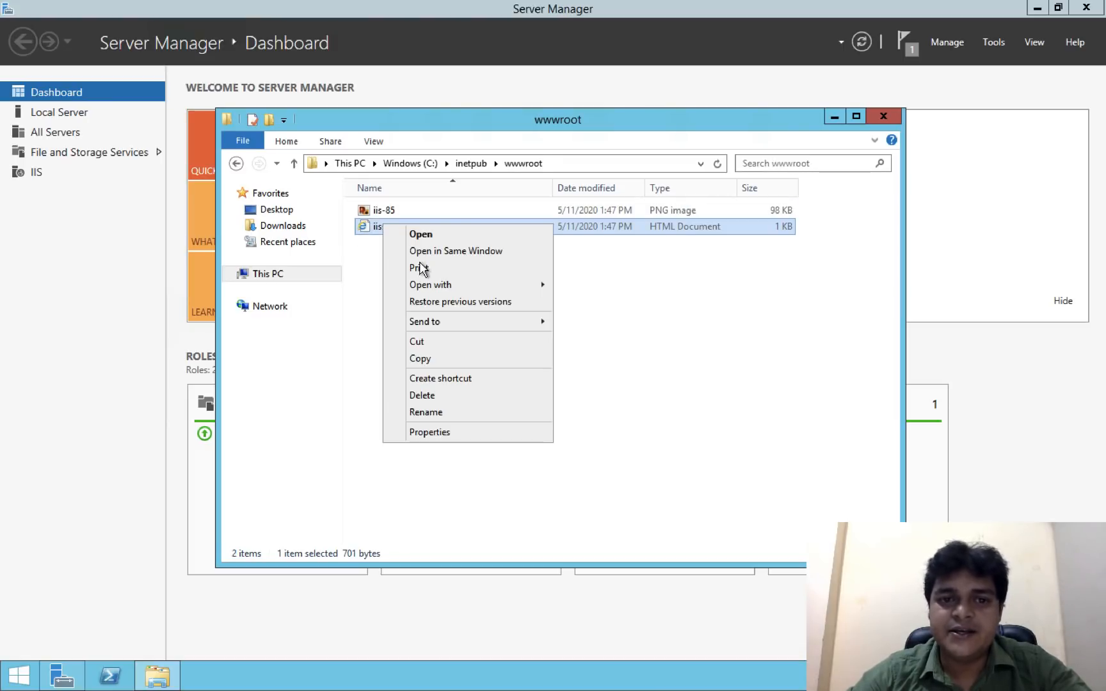
pyautogui.moveTo(433, 285)
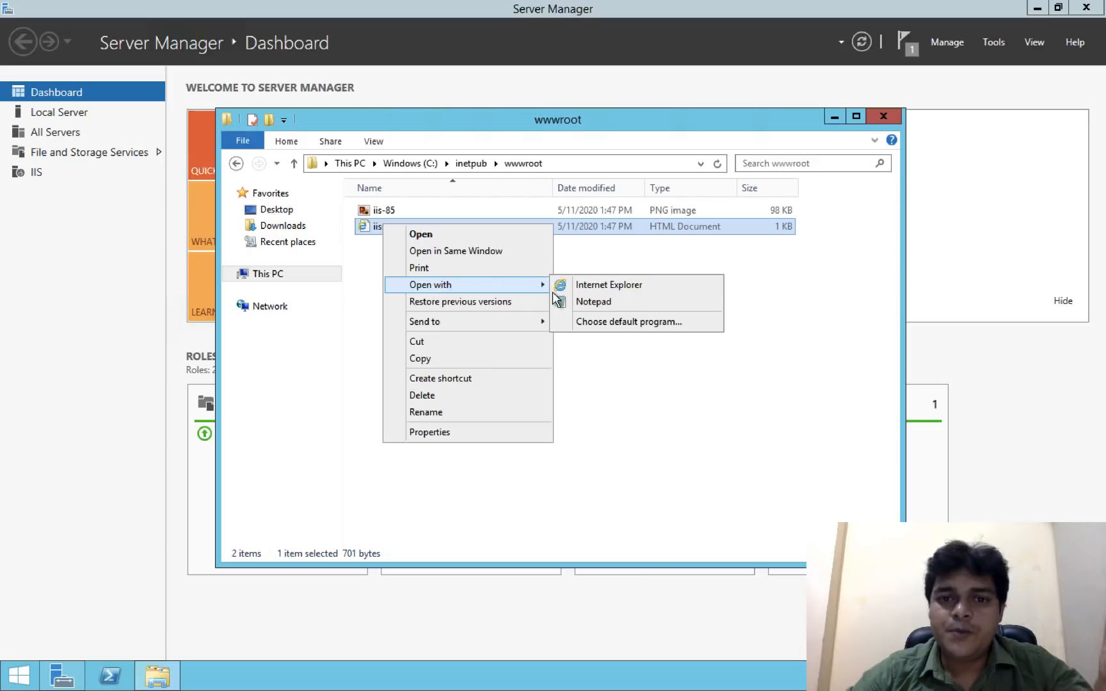
pyautogui.click(594, 302)
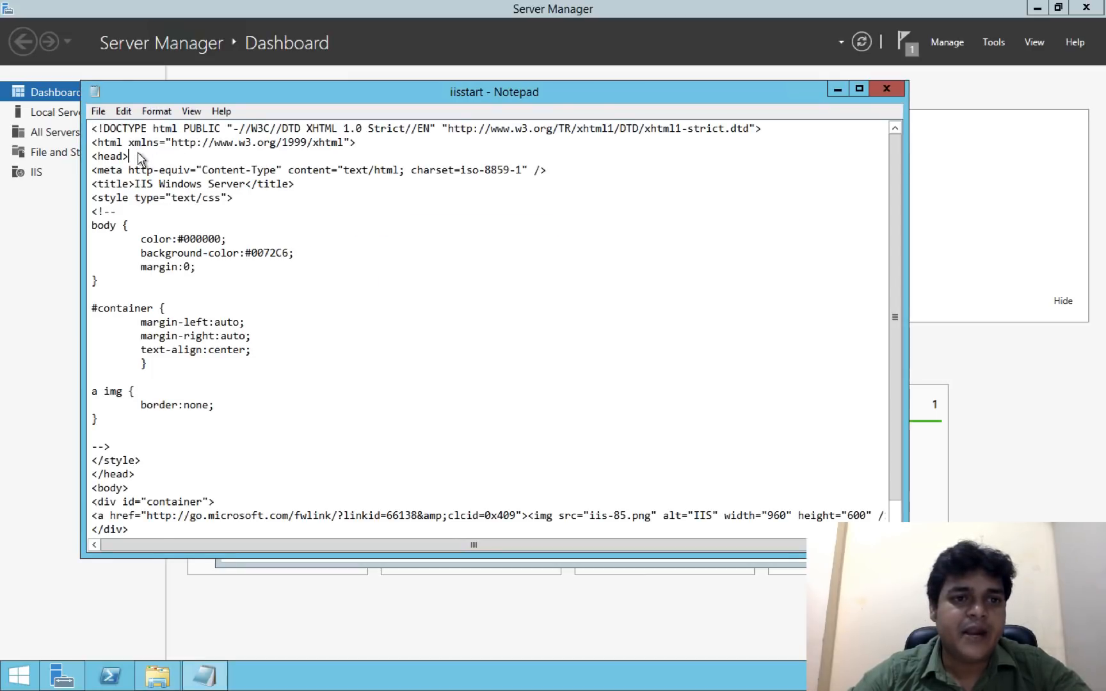
# Add the line "THIS IS WEB SERVER -1 VMSS" below the <head> tag of iisstart, then close the file and save it
pyautogui.press('Return')
pyautogui.write('TH')
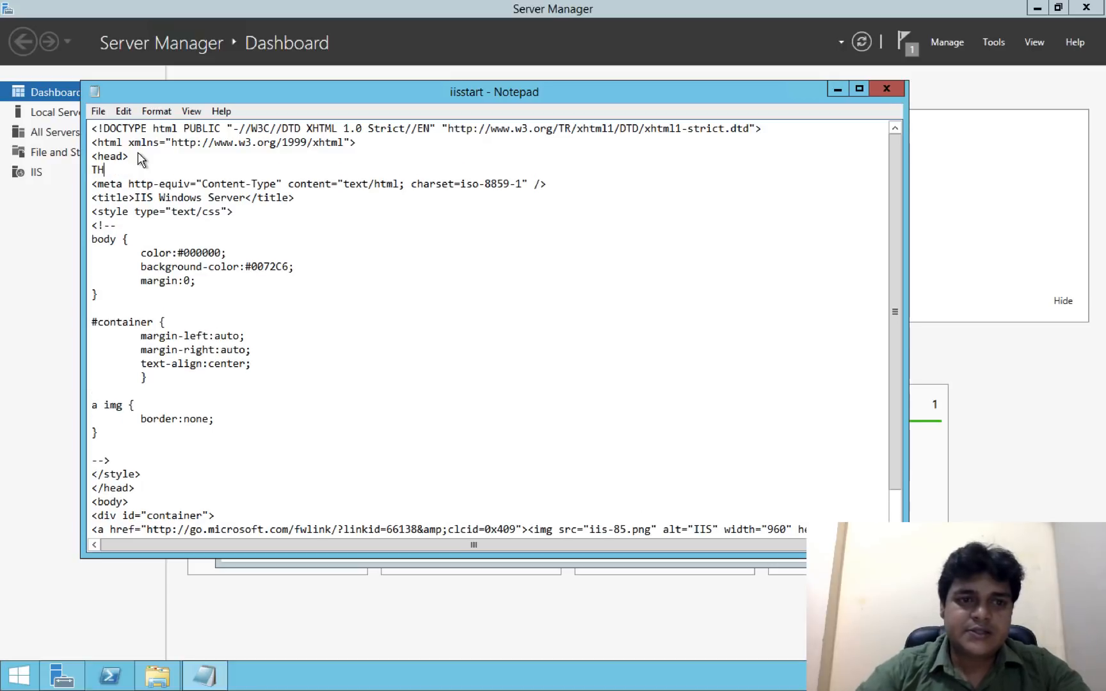
pyautogui.write('IS IS WEB SERVER -1       VMSS')
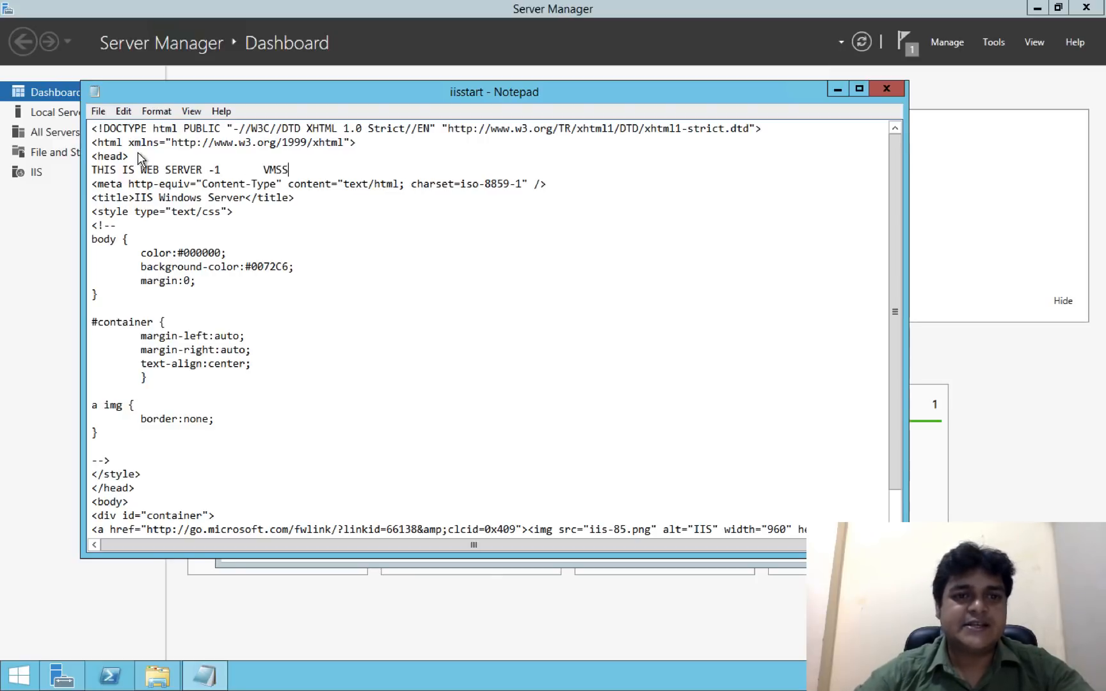
pyautogui.click(888, 89)
pyautogui.click(516, 347)
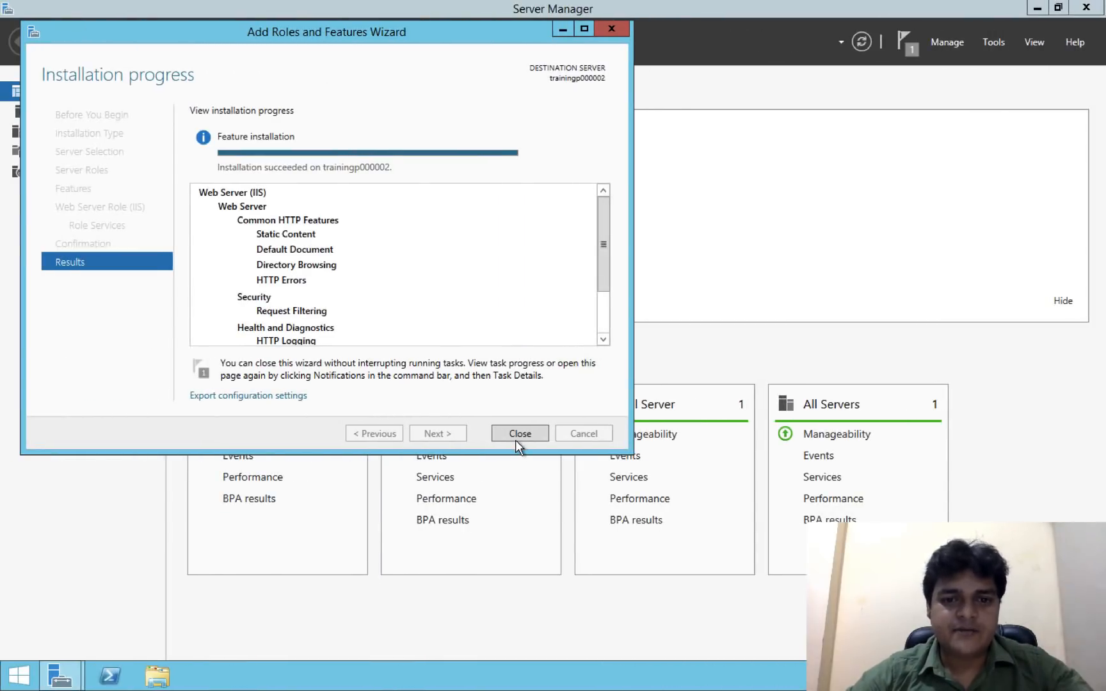
# In the trainingp000002 session, close the finished installation wizard and open C:\inetpub\wwwroot\iisstart in Notepad
pyautogui.click(516, 438)
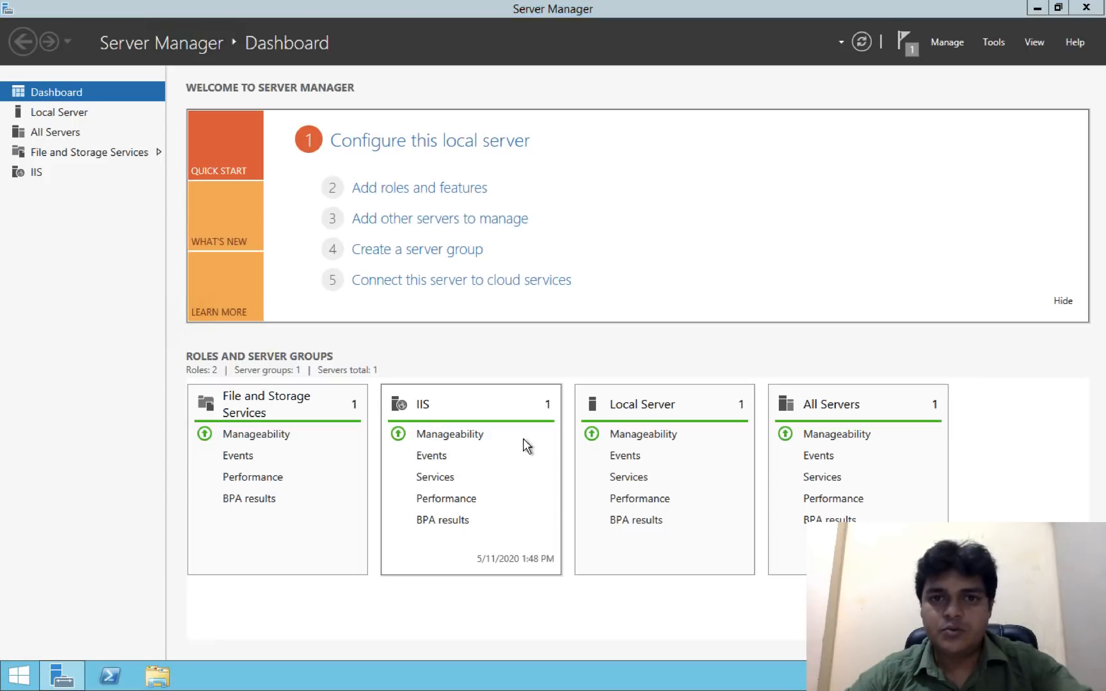
pyautogui.press('super+e')
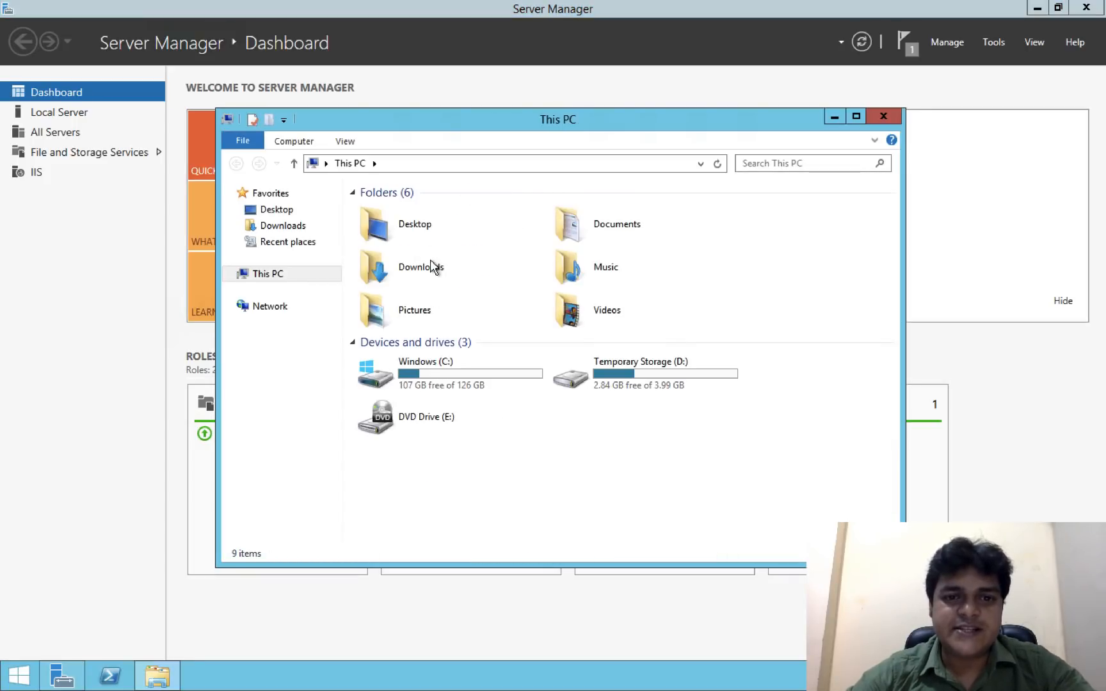
pyautogui.doubleClick(434, 378)
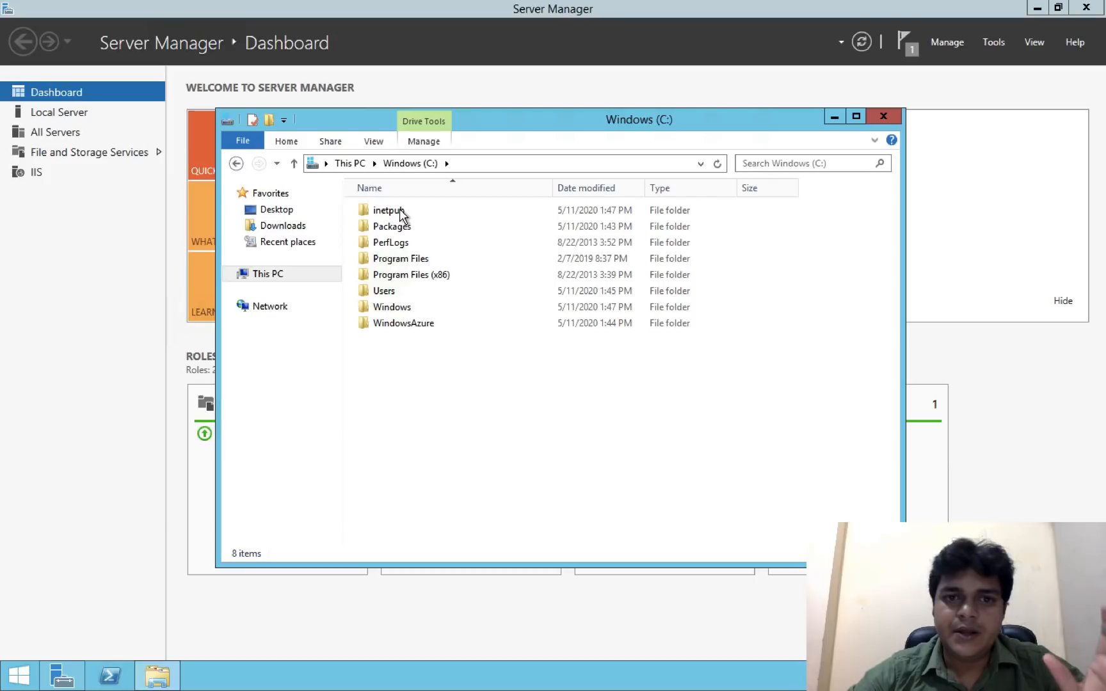
pyautogui.doubleClick(401, 211)
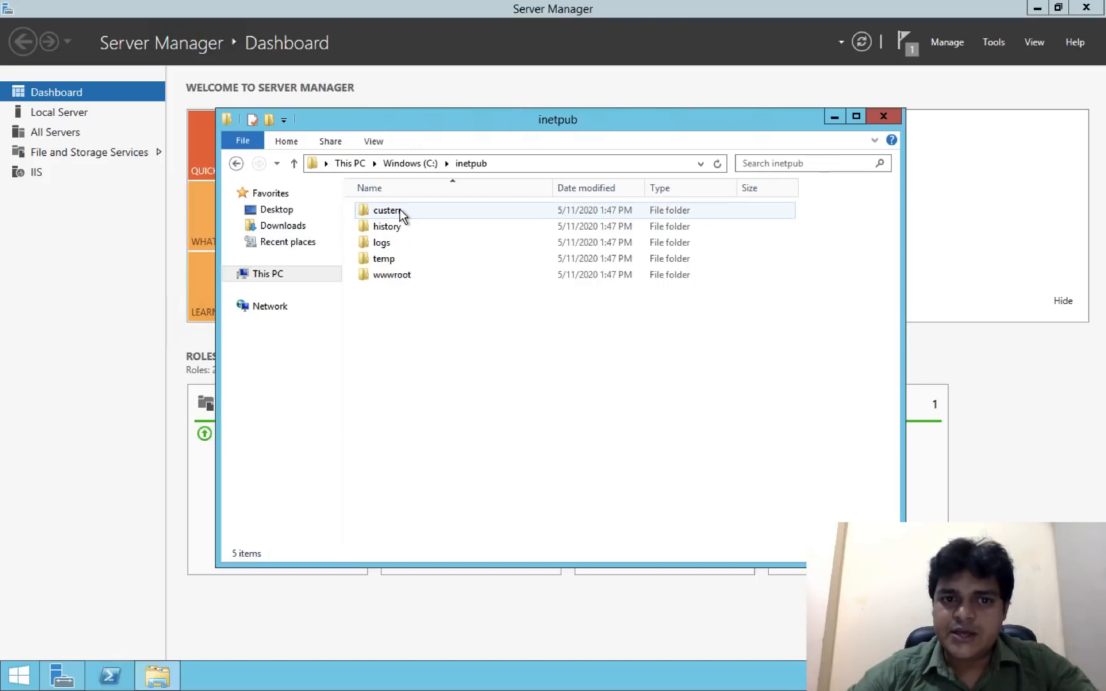
pyautogui.rightClick(398, 272)
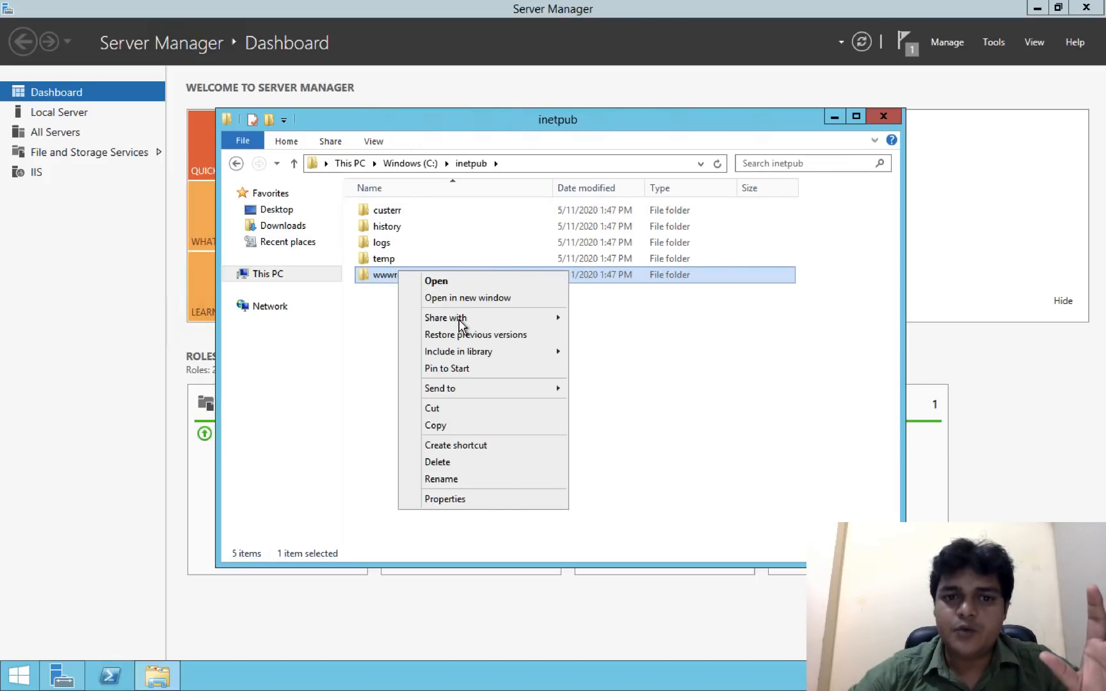
pyautogui.click(452, 287)
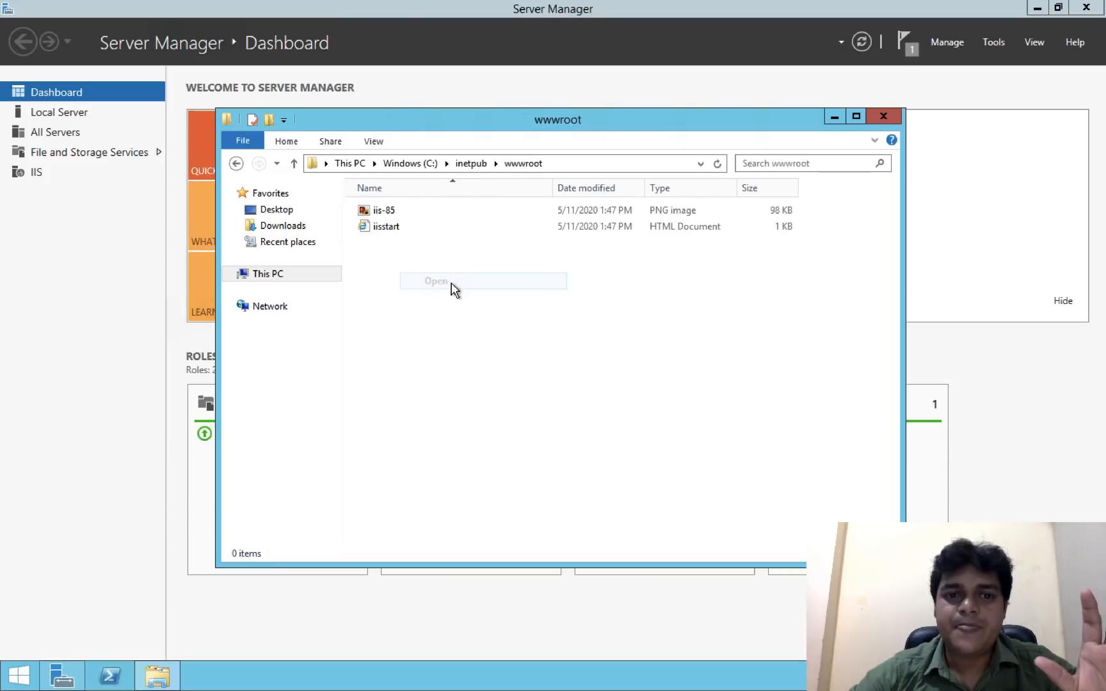
pyautogui.rightClick(389, 226)
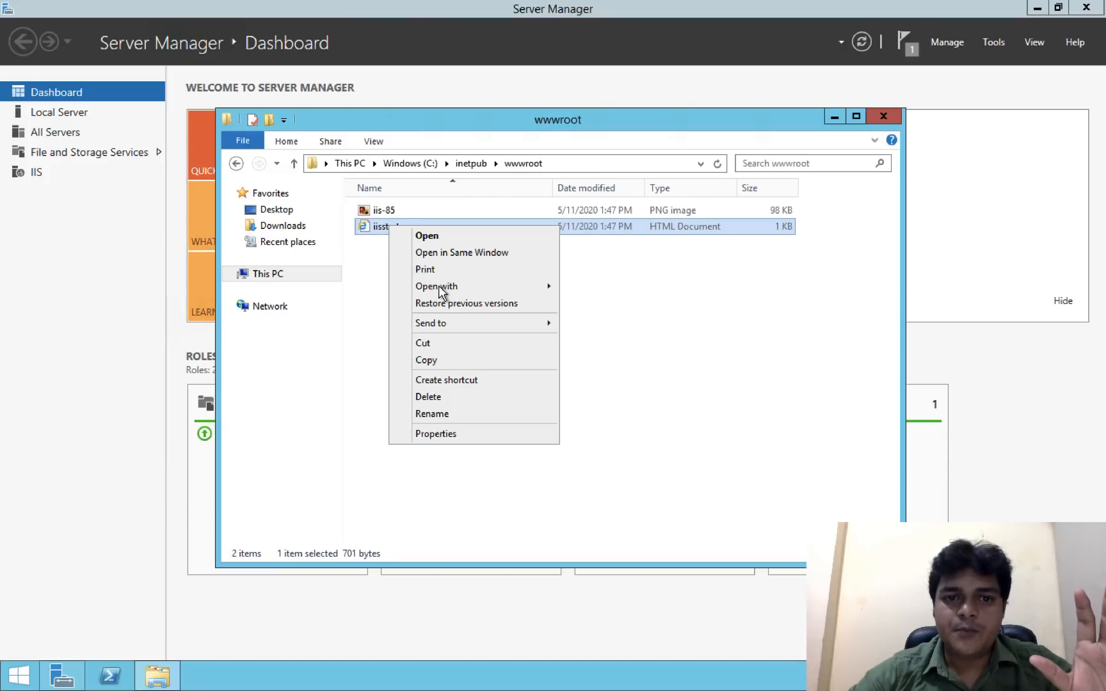
pyautogui.moveTo(438, 285)
pyautogui.click(590, 302)
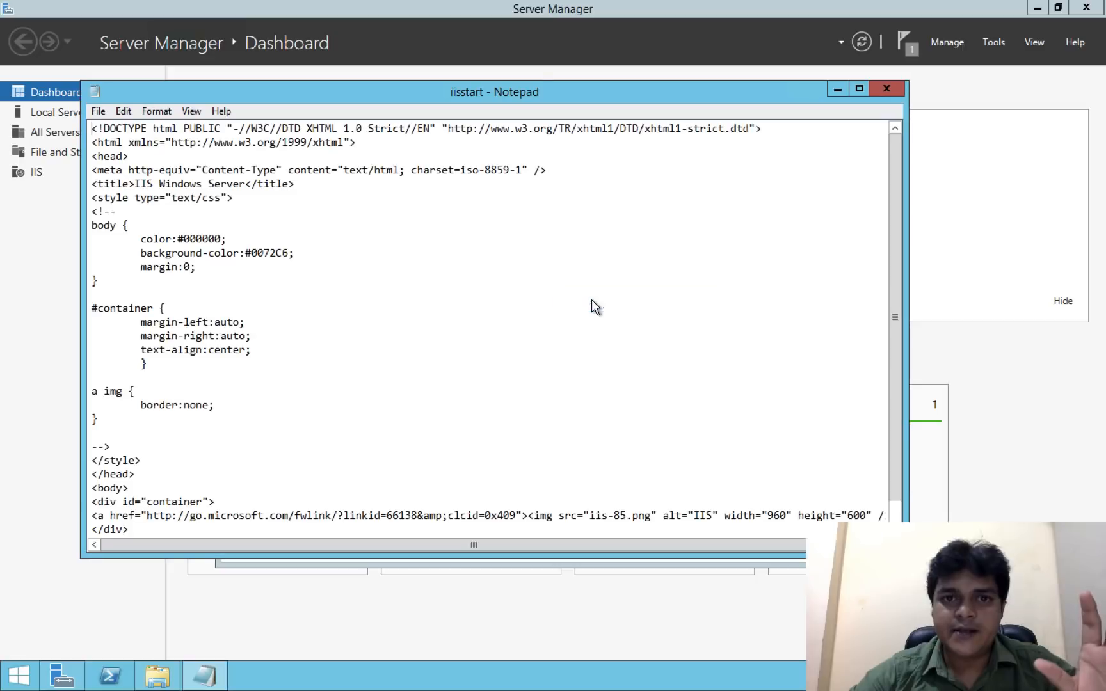
# Add the line "THIS IS WEB SERVER 2 VMSS" under the <head> tag of iisstart after a blank line, then close and save the file
pyautogui.click(150, 160)
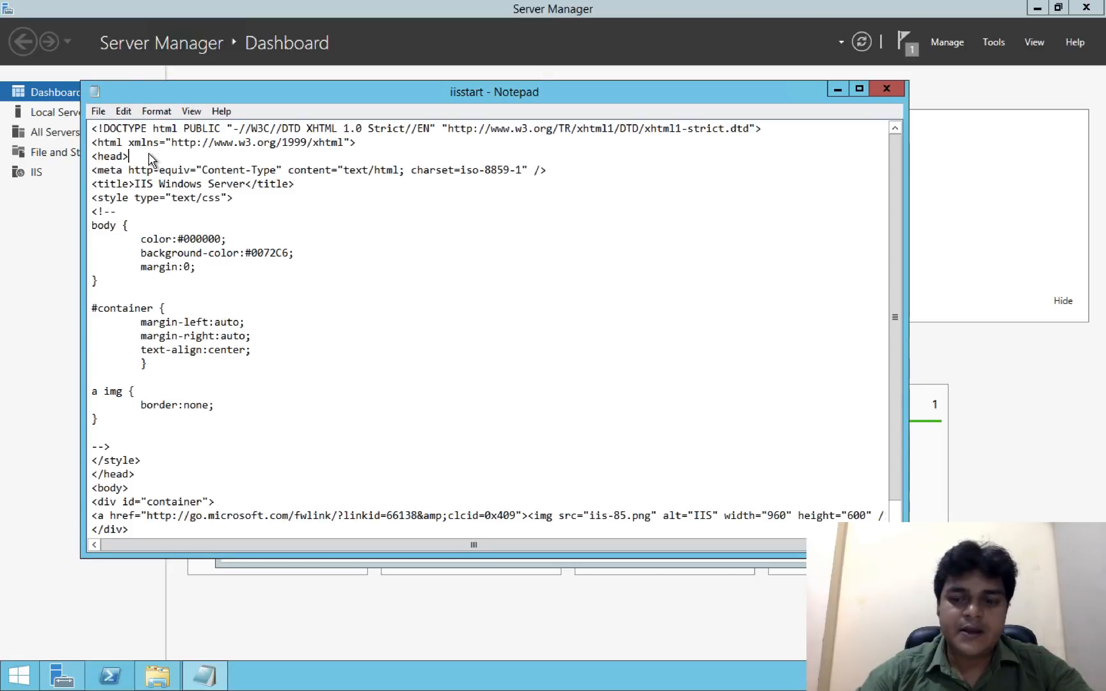
pyautogui.press('Return')
pyautogui.press('Return')
pyautogui.write('THSI IS')
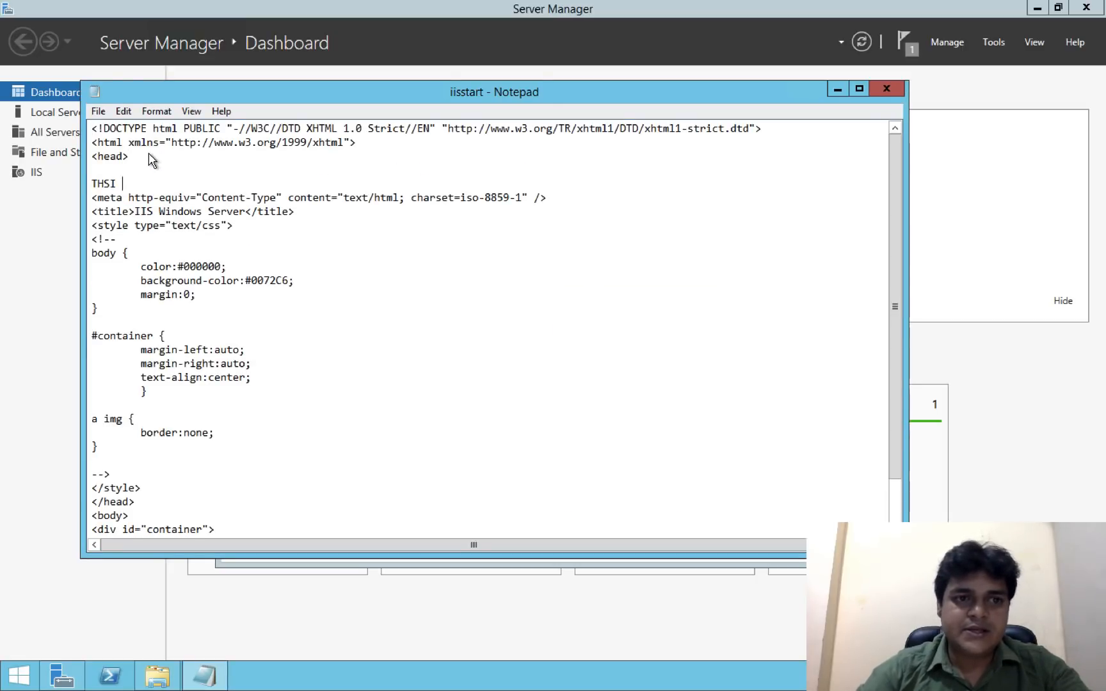
pyautogui.press('BackSpace')
pyautogui.press('BackSpace')
pyautogui.press('BackSpace')
pyautogui.press('BackSpace')
pyautogui.press('BackSpace')
pyautogui.press('BackSpace')
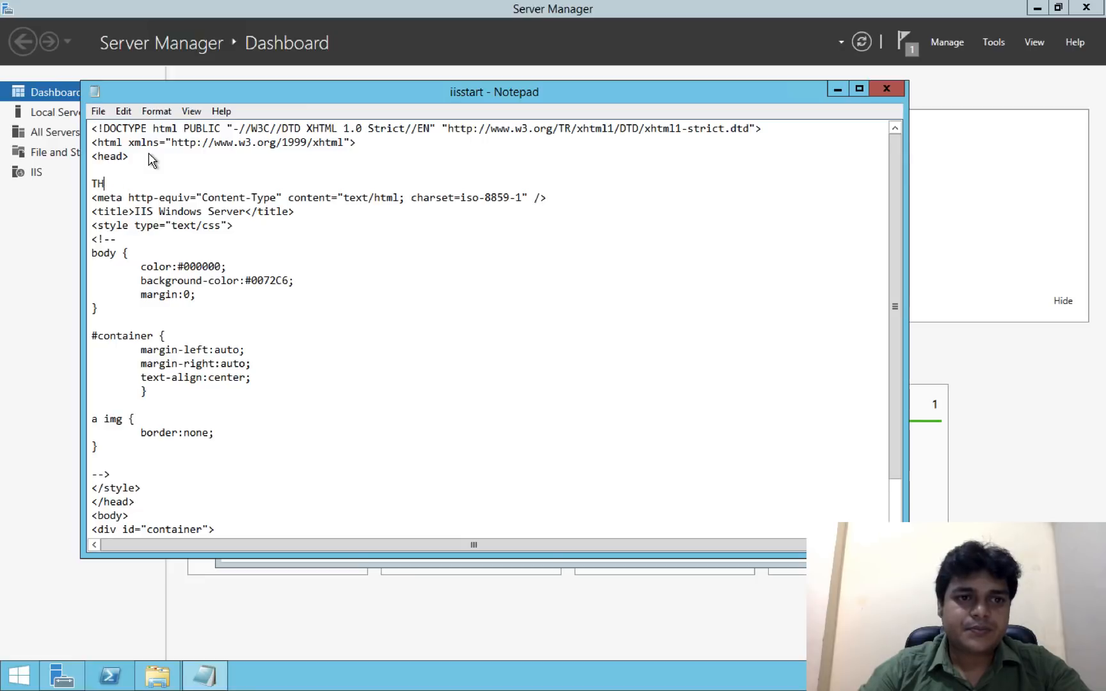
pyautogui.write('IS')
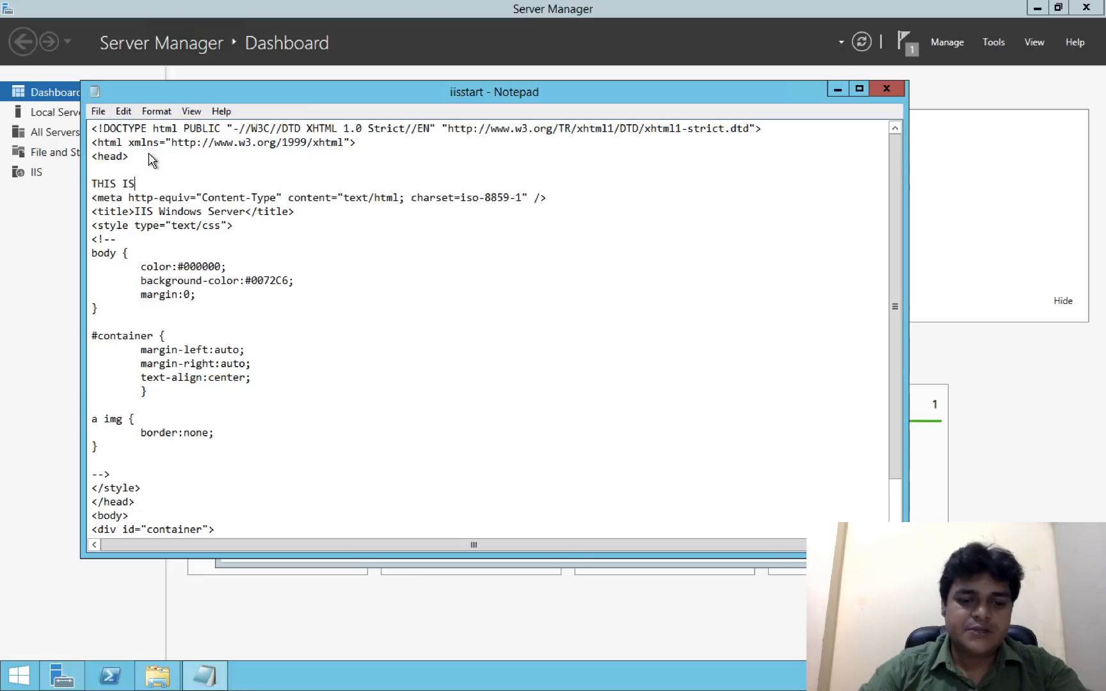
pyautogui.write(' WEB SERVER')
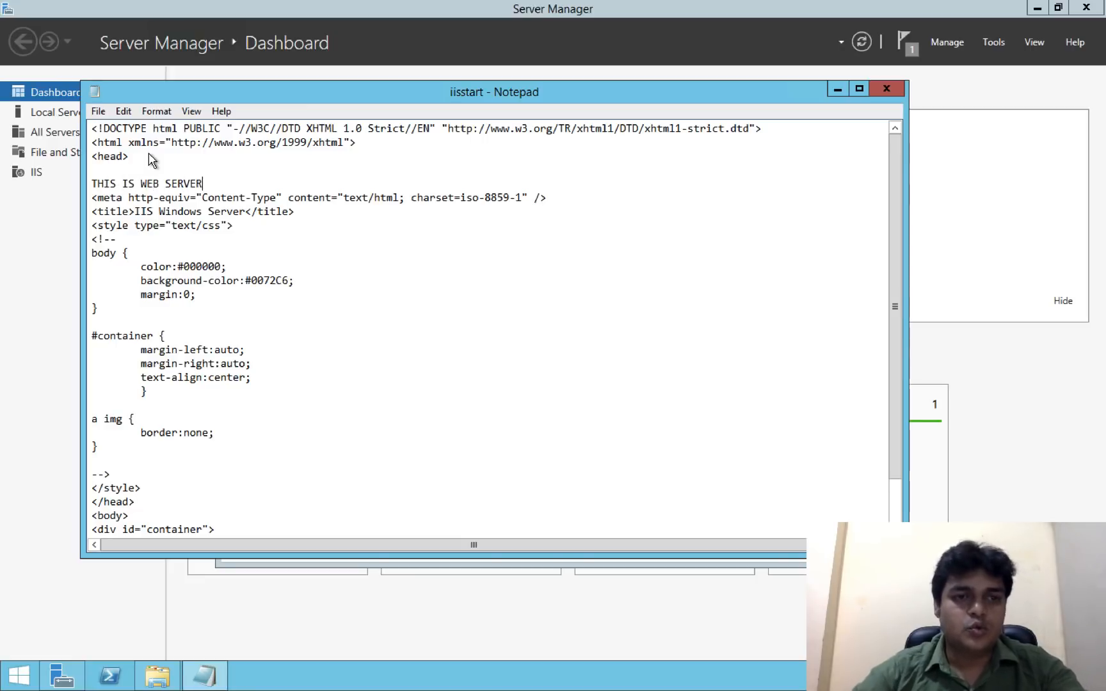
pyautogui.write(' 2 VMS')
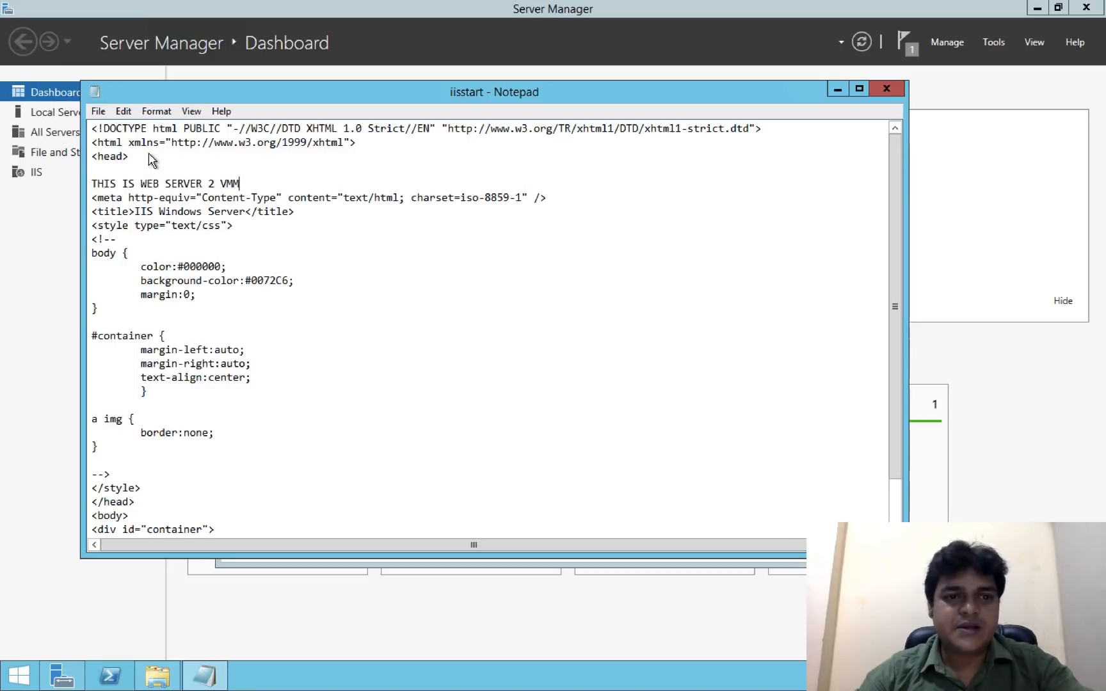
pyautogui.press('BackSpace')
pyautogui.write('SS')
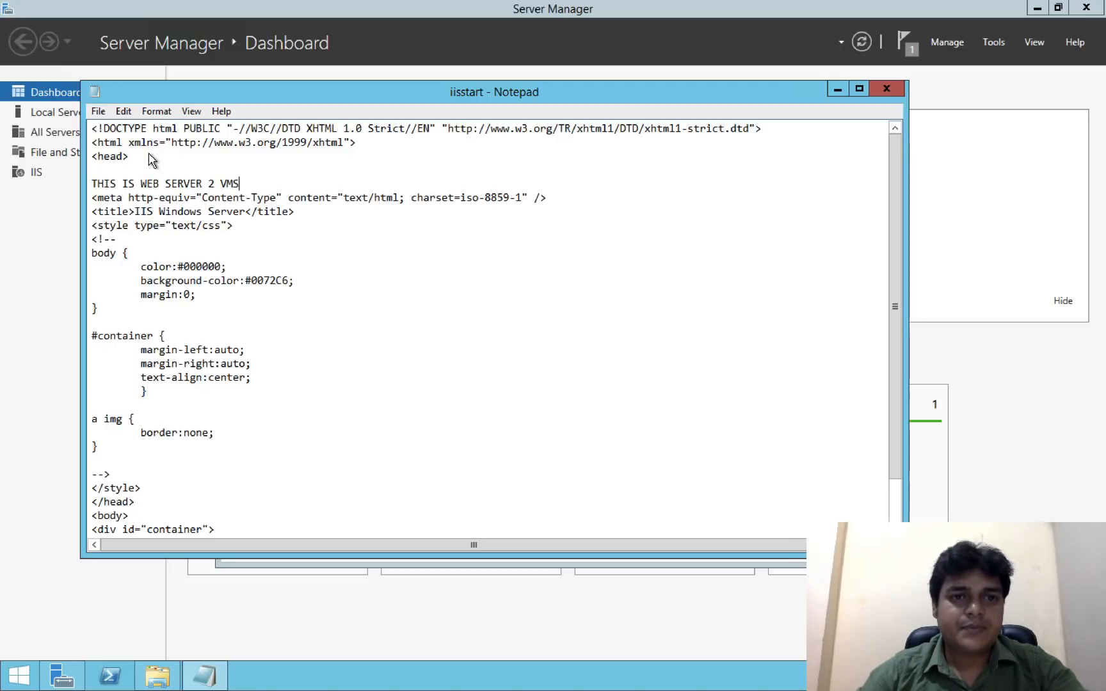
pyautogui.click(887, 90)
pyautogui.click(522, 347)
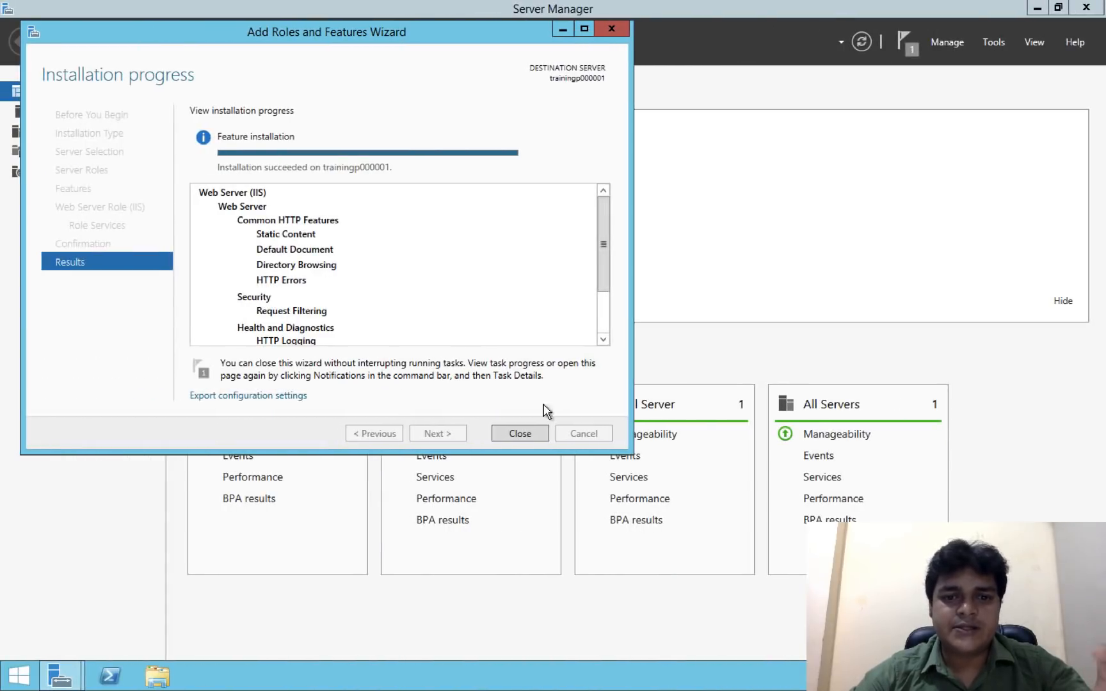
# In the trainingp000001 session, close the finished installation wizard and open C:\inetpub\wwwroot\iisstart in Notepad
pyautogui.click(521, 435)
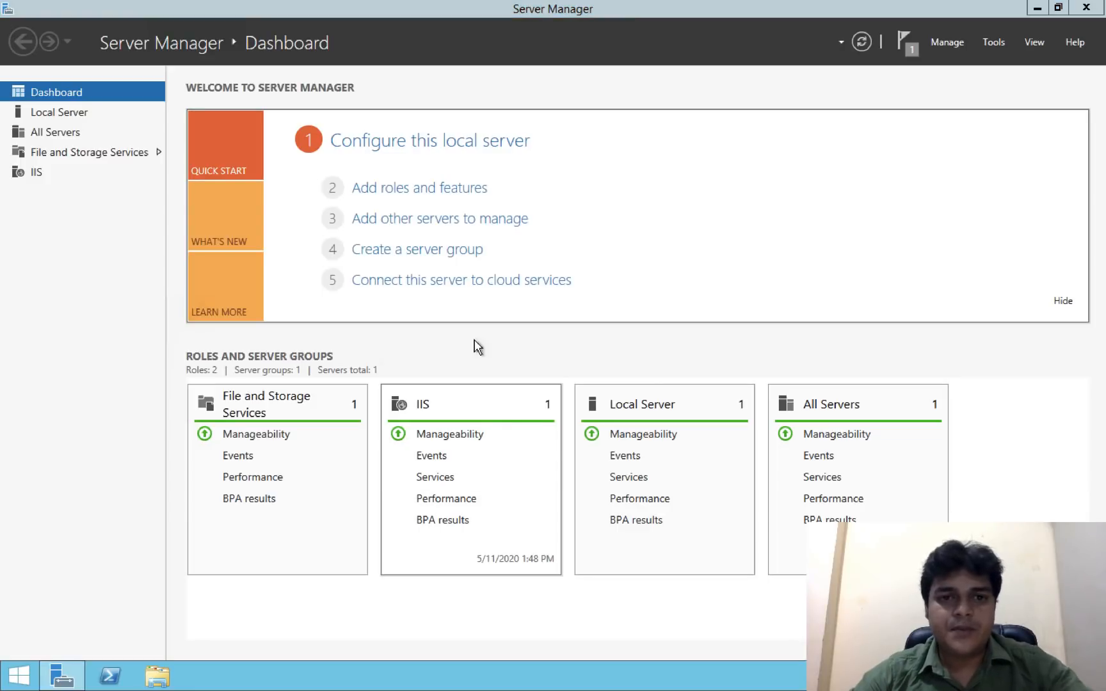
pyautogui.press('super+e')
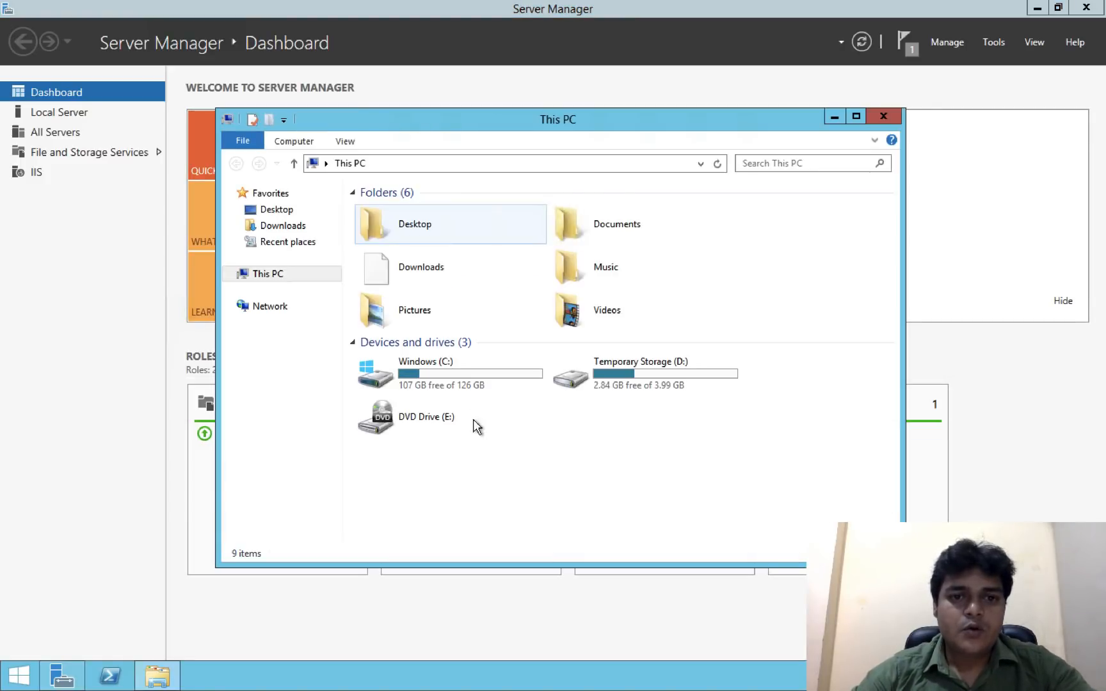
pyautogui.doubleClick(444, 373)
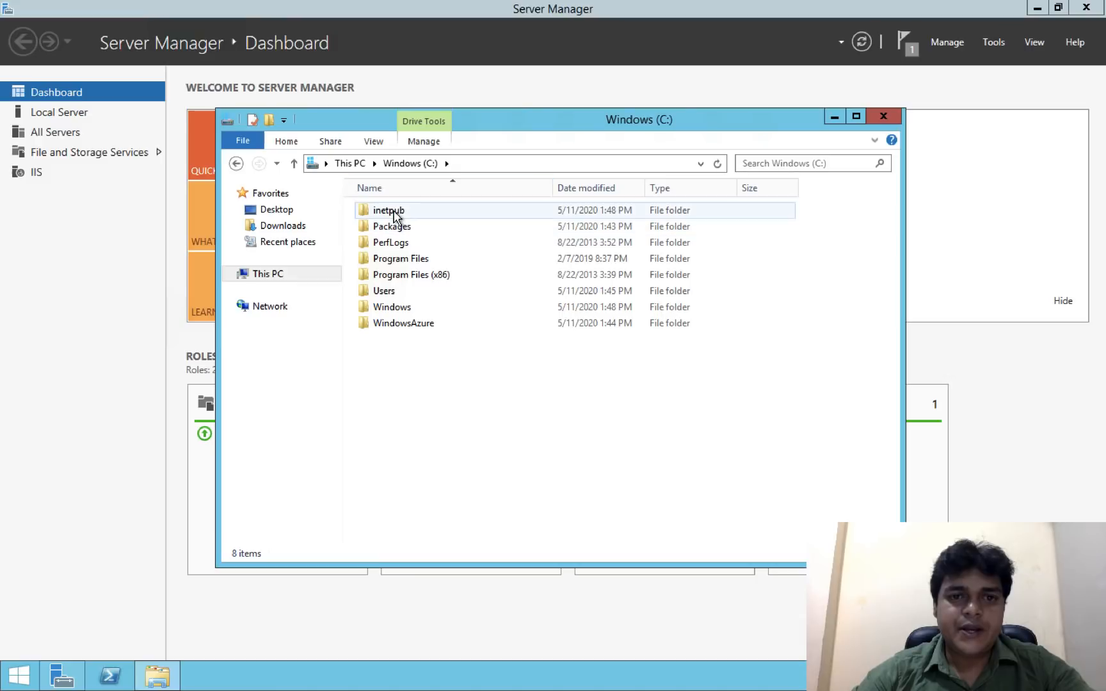
pyautogui.doubleClick(395, 212)
pyautogui.doubleClick(407, 282)
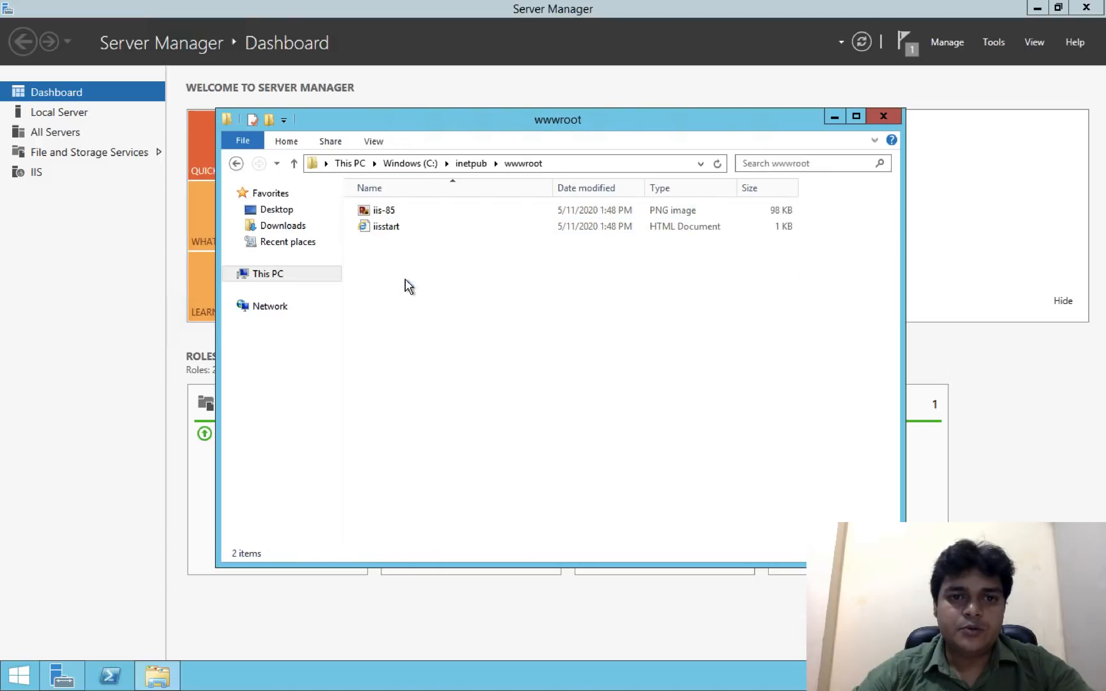
pyautogui.rightClick(387, 229)
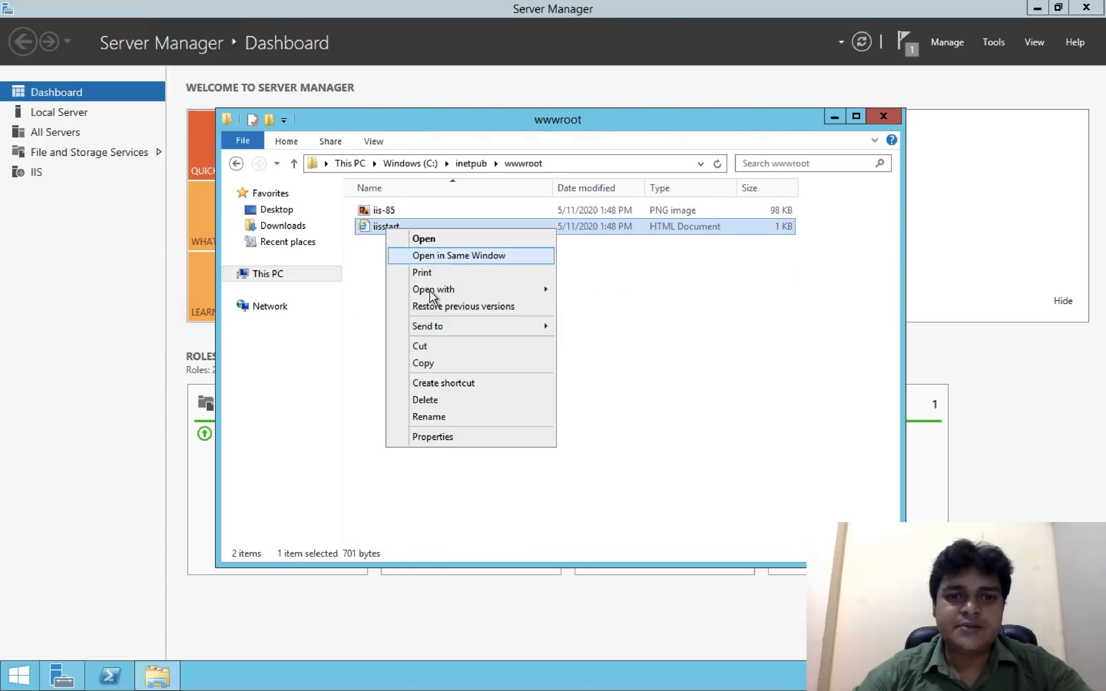
pyautogui.moveTo(442, 291)
pyautogui.click(595, 306)
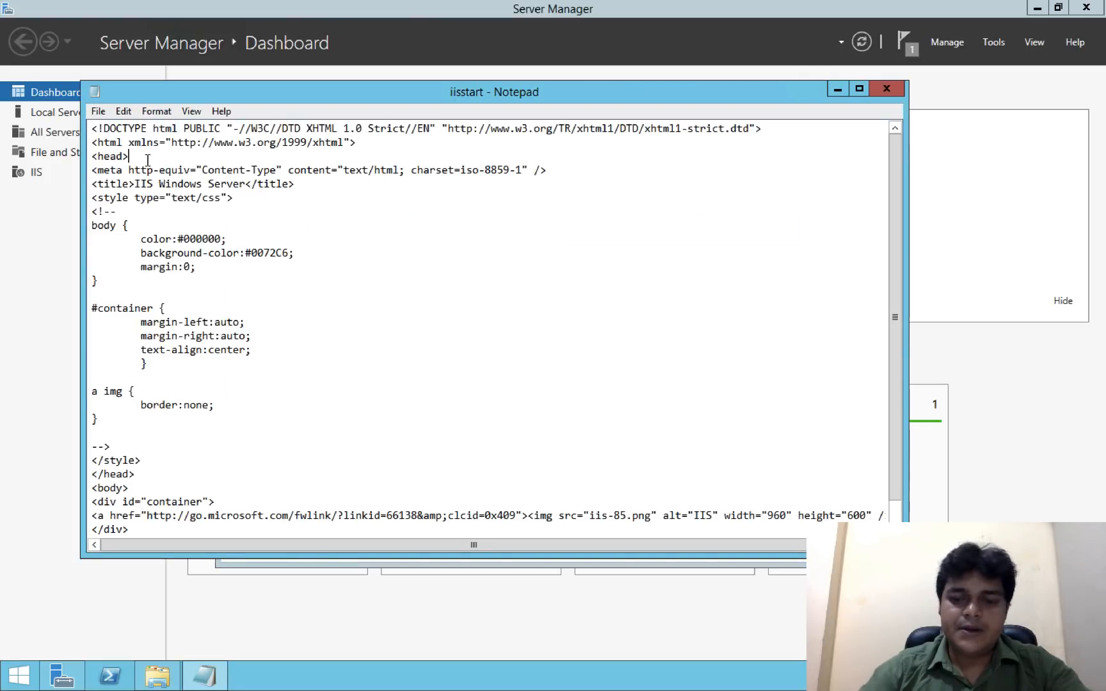
# Add the line "THIS IS WEB SERVER 3 VMSS" under the <head> tag of iisstart after a blank line, save and close it, then close the wwwroot folder
pyautogui.press('Return')
pyautogui.press('Return')
pyautogui.write('THIS IS')
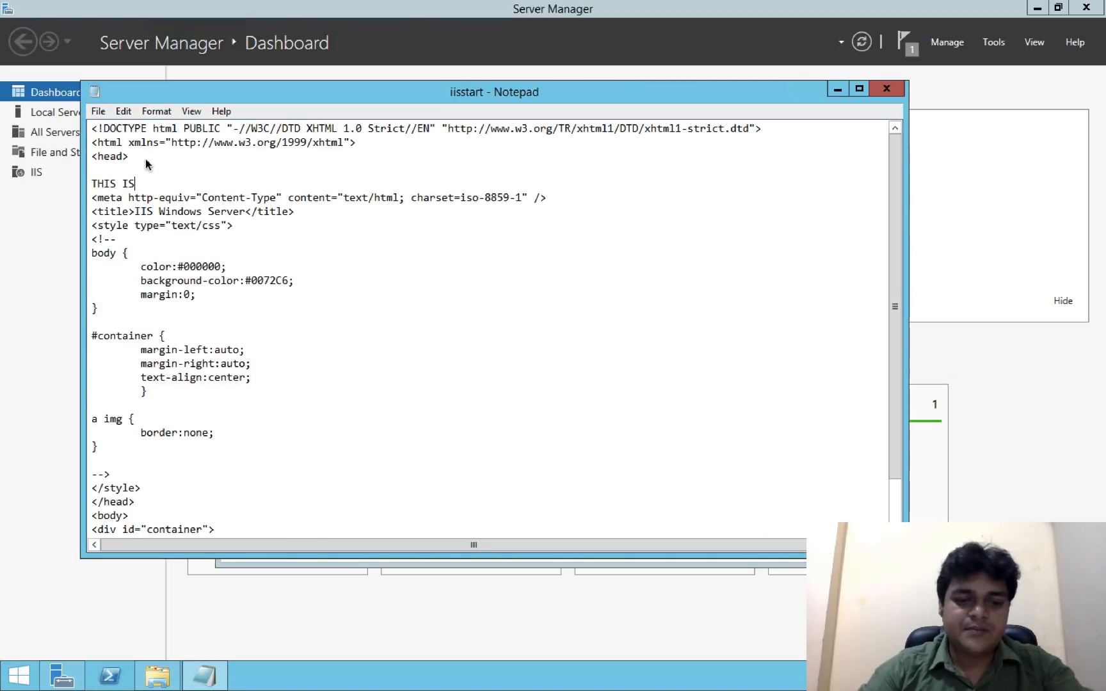
pyautogui.write(' WEB SERVER')
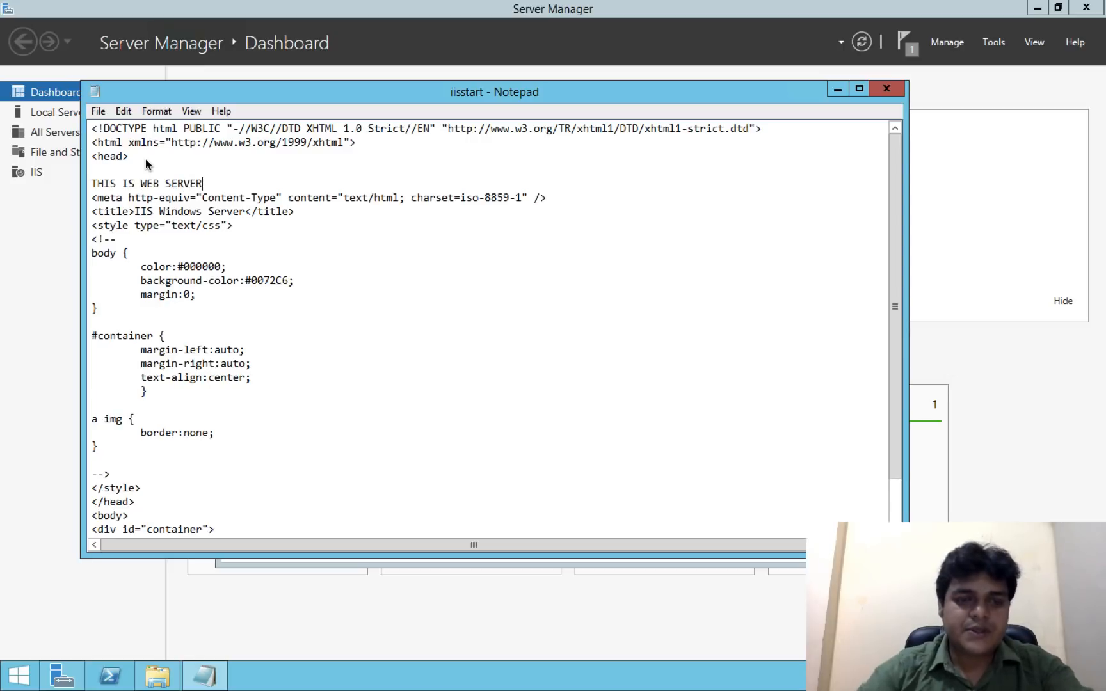
pyautogui.write(' 3 VMSS')
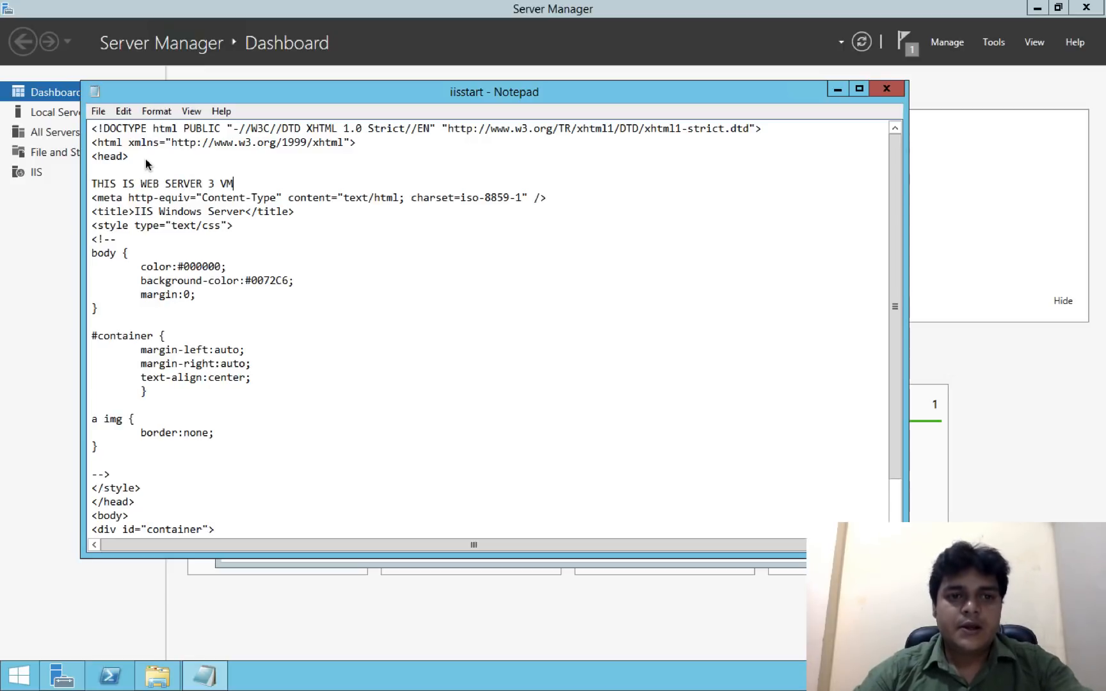
pyautogui.click(886, 89)
pyautogui.click(523, 347)
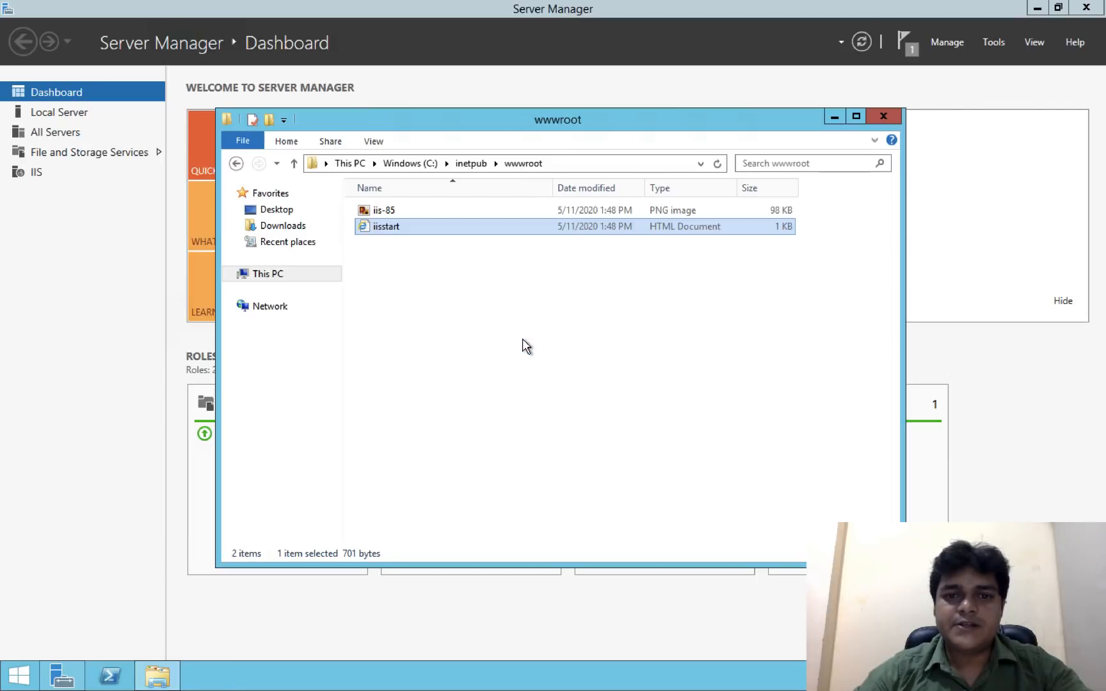
pyautogui.click(883, 117)
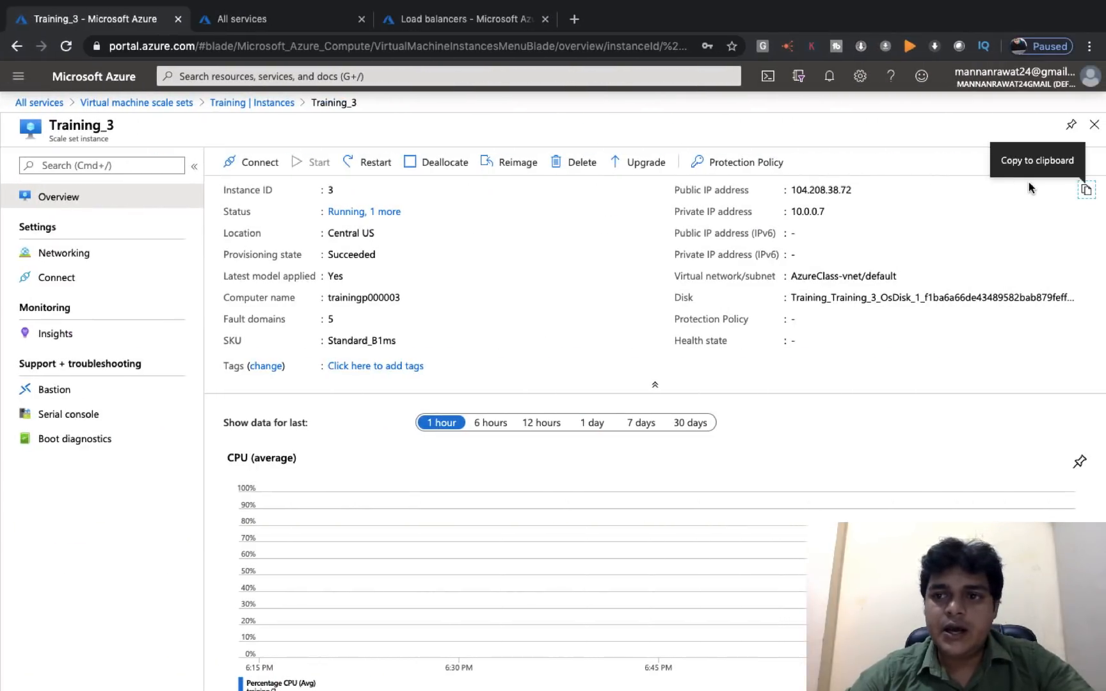
# Copy the public IP address of instance Training_3 and load it in a new browser tab to check its start page
pyautogui.click(1088, 192)
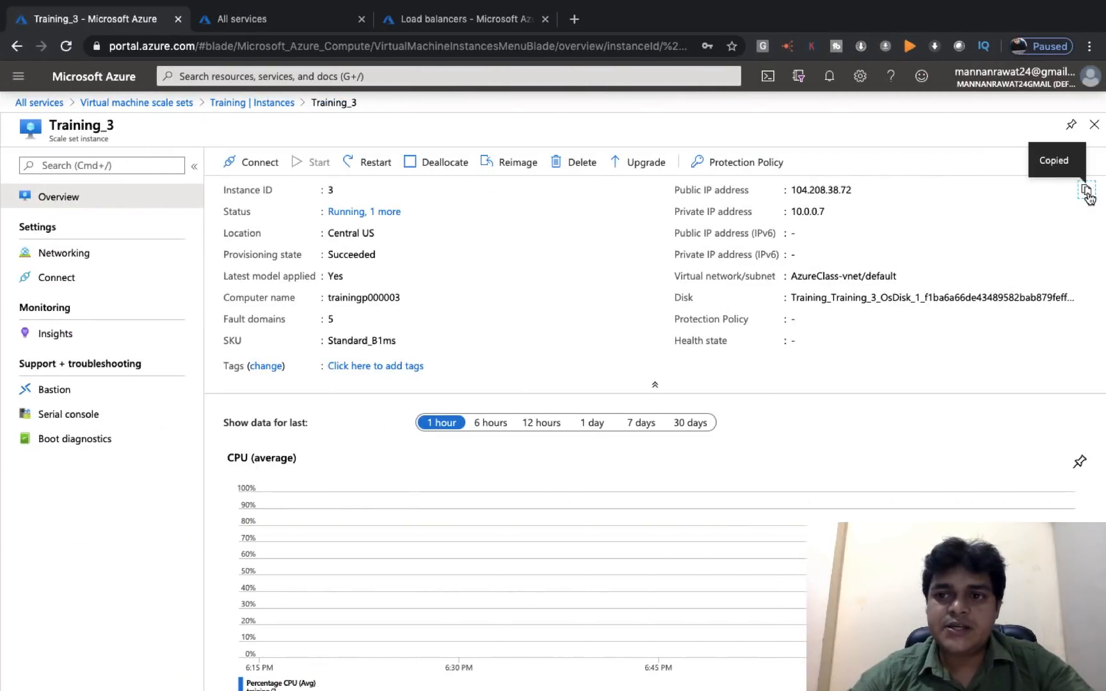
pyautogui.click(583, 20)
pyautogui.press('super+v')
pyautogui.press('Return')
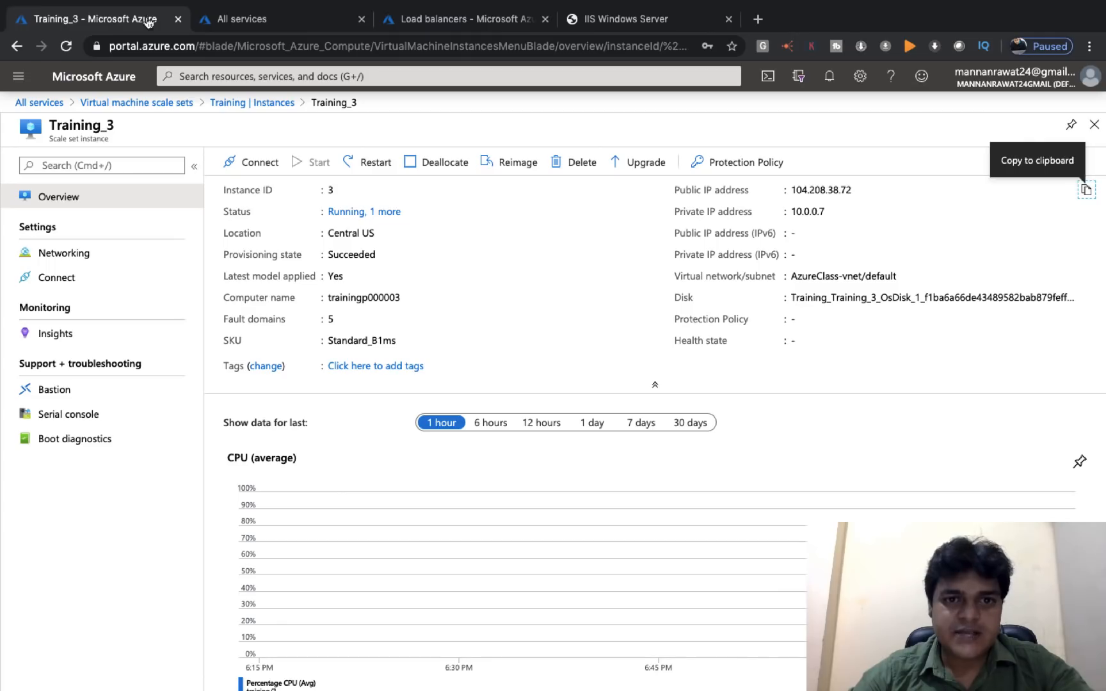
# From the Training scale set's instances, open Training_2, copy its public IP address and load it in a new browser tab
pyautogui.click(122, 20)
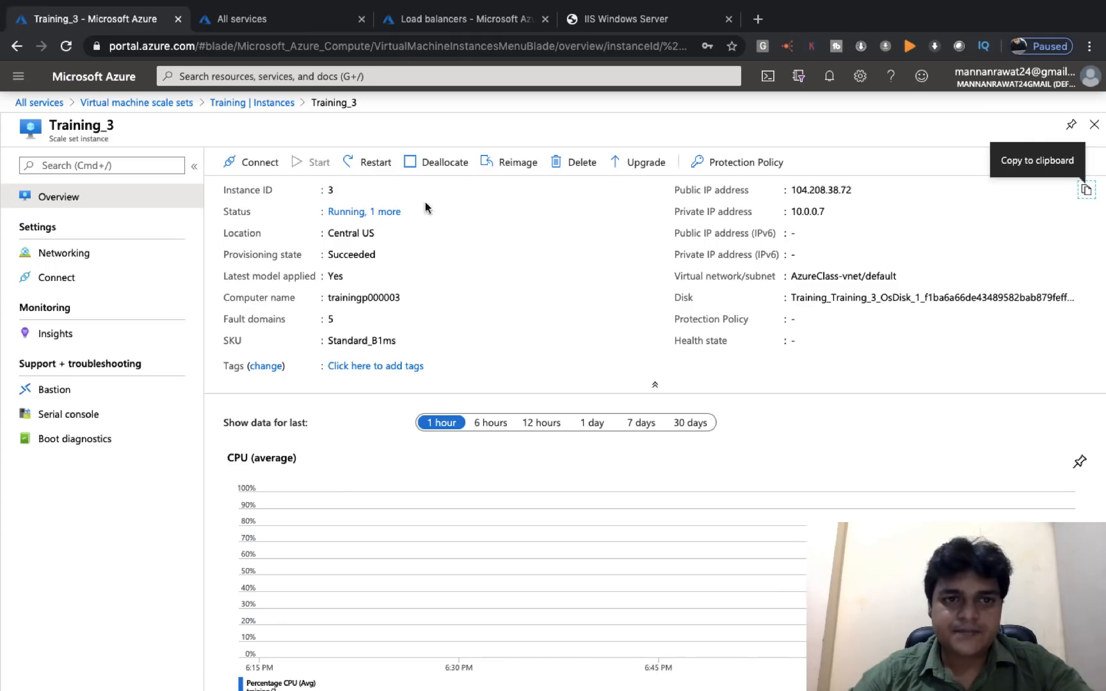
pyautogui.click(275, 103)
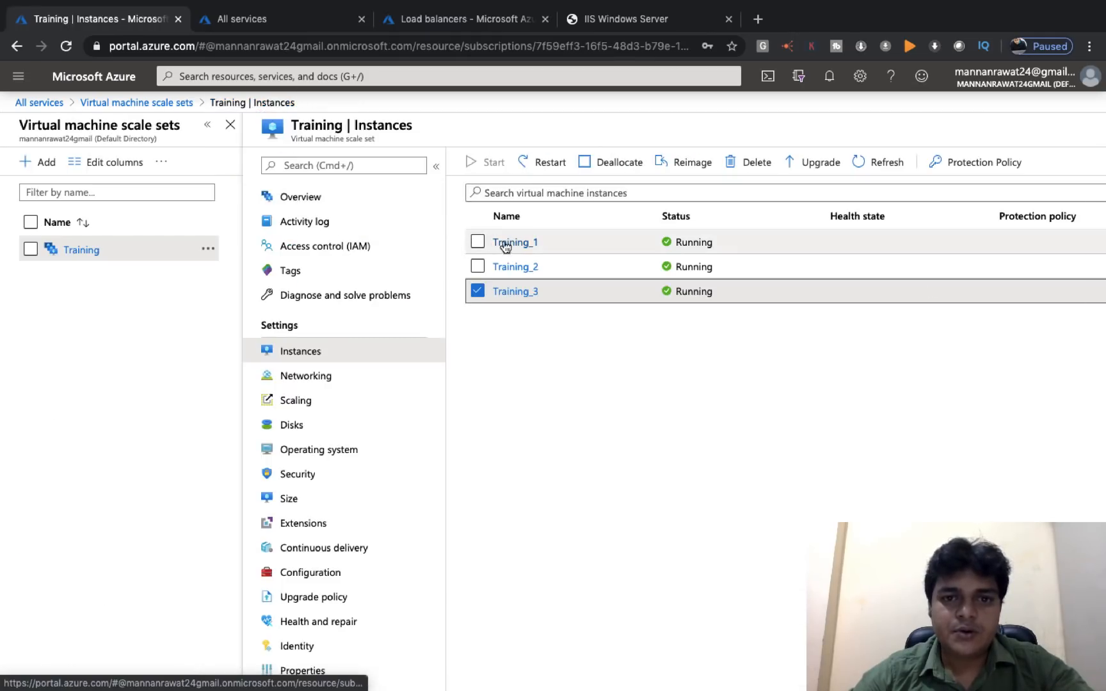
pyautogui.click(510, 267)
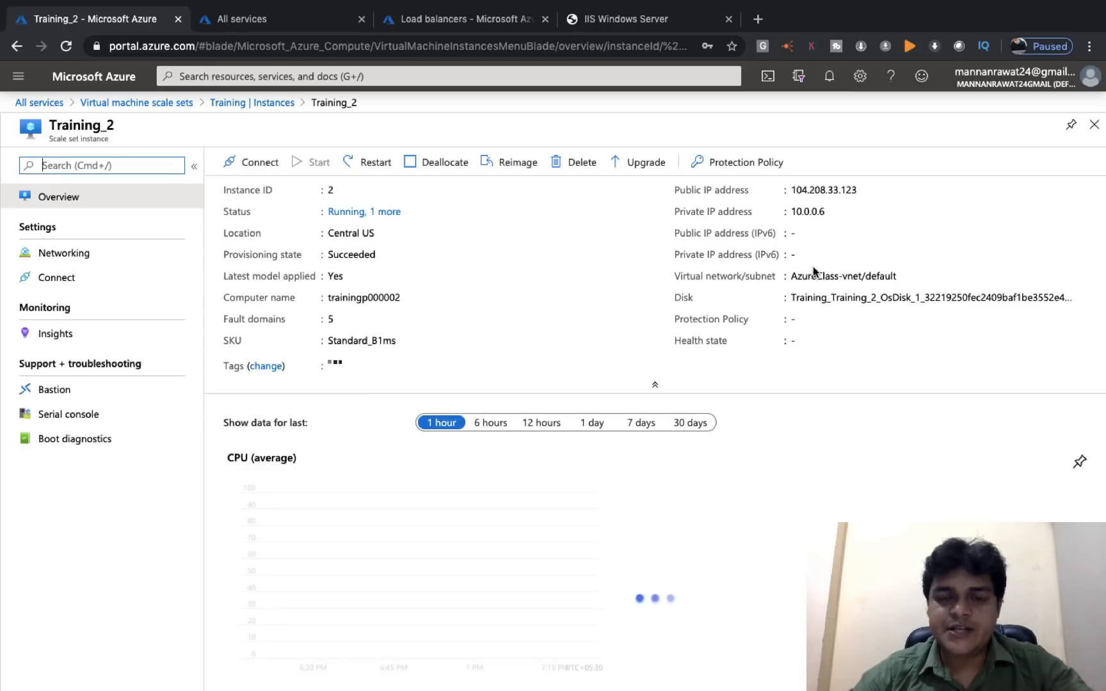
pyautogui.click(1087, 190)
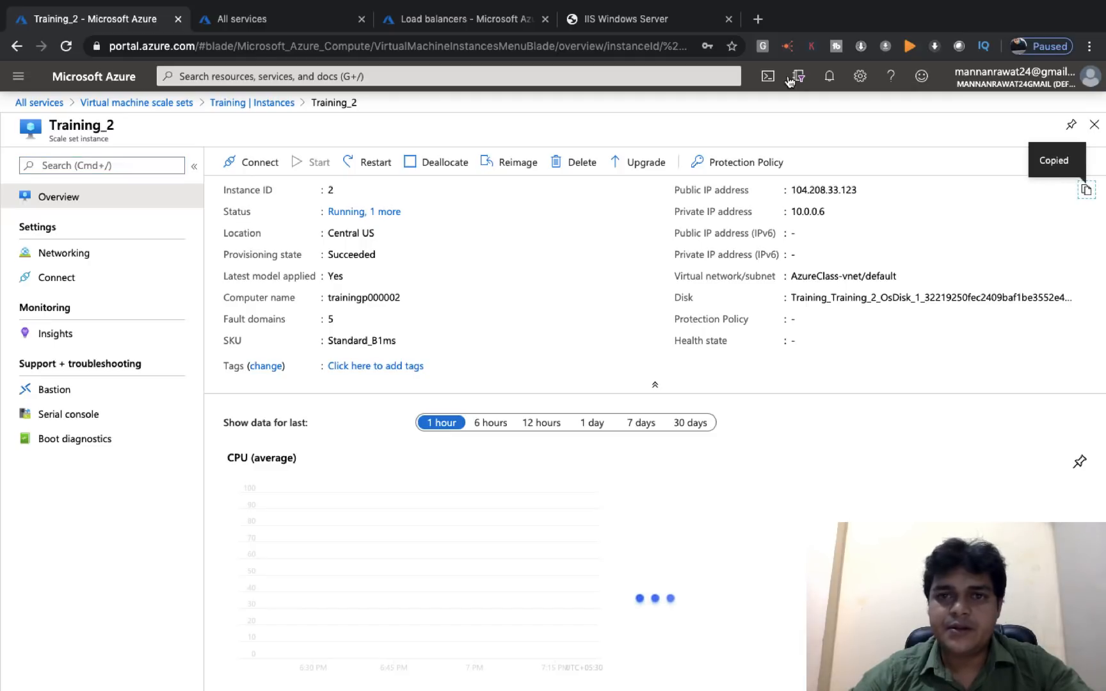
pyautogui.click(758, 19)
pyautogui.press('super+v')
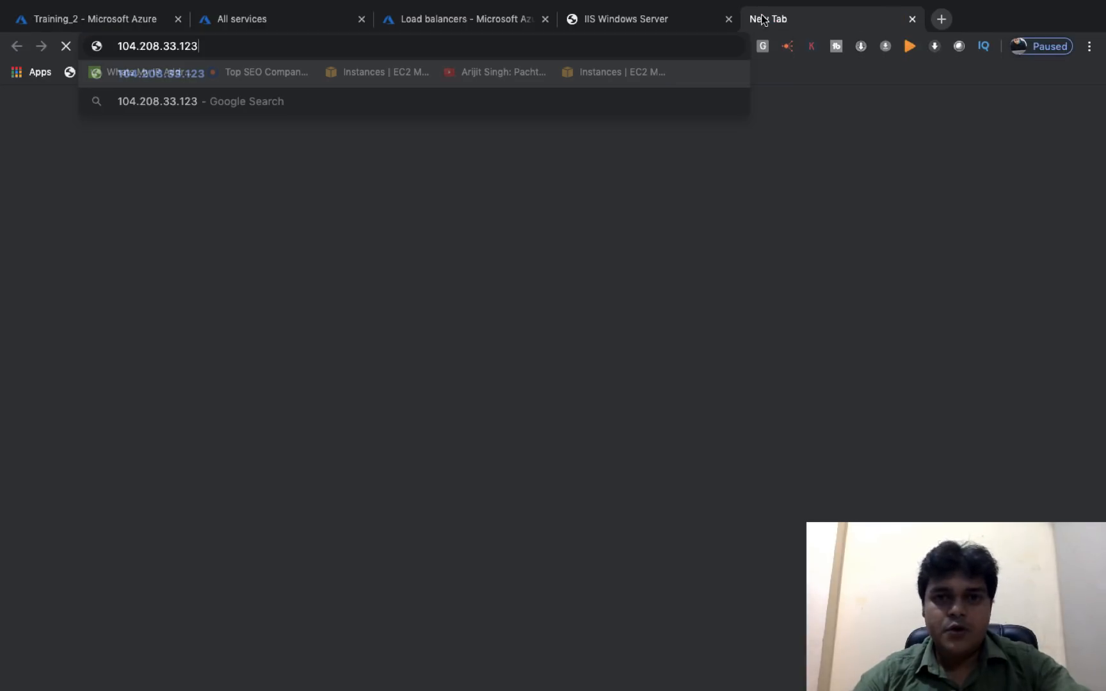
pyautogui.press('Return')
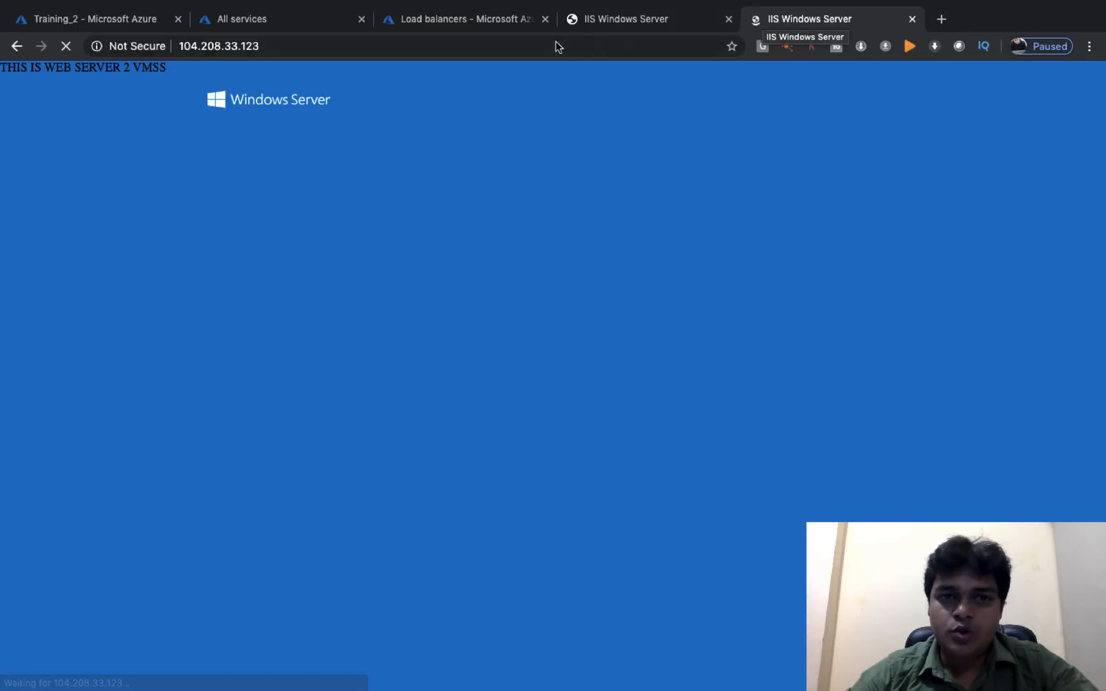
# Compare the identifying text on the start pages of Training_3 and Training_2
pyautogui.click(622, 21)
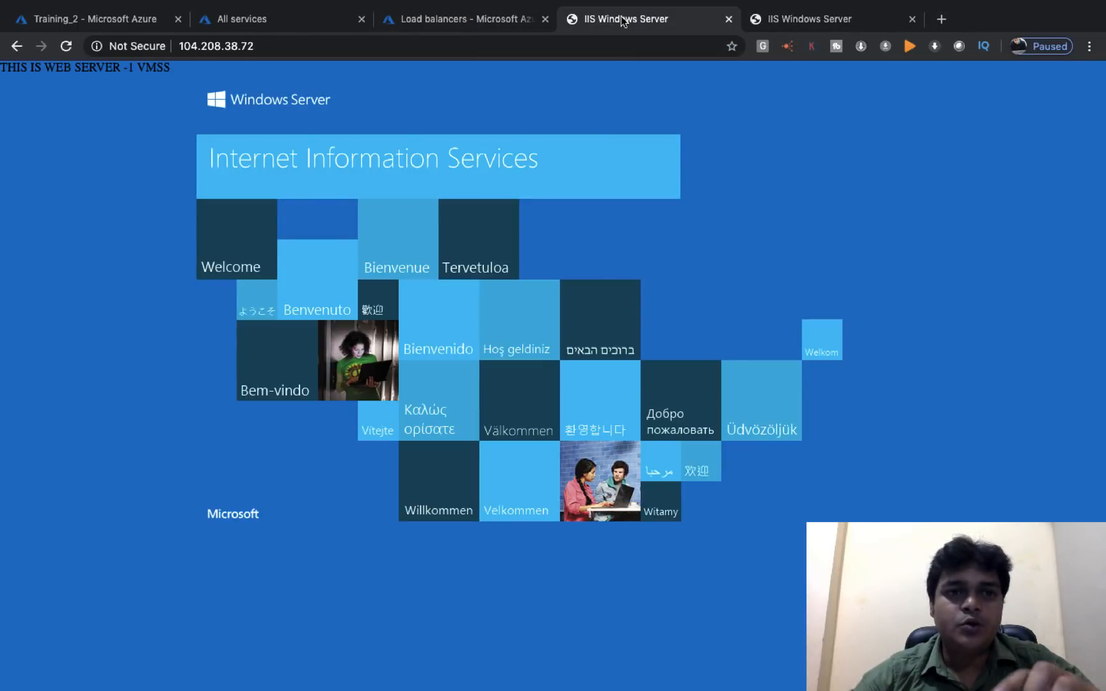
pyautogui.click(796, 20)
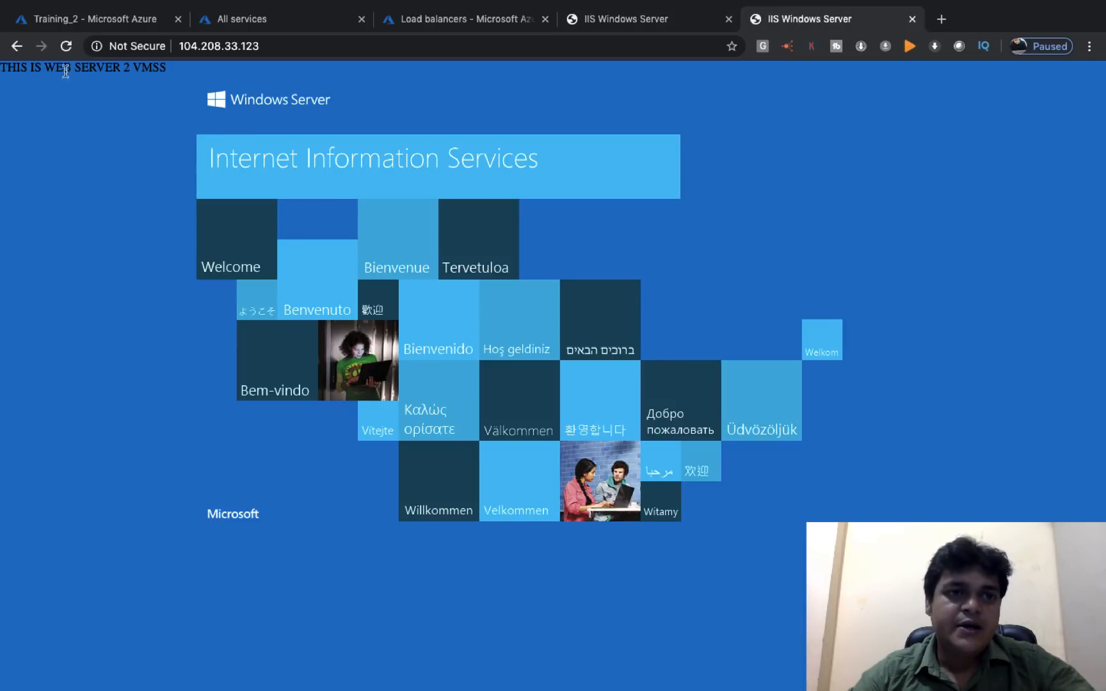
pyautogui.click(638, 17)
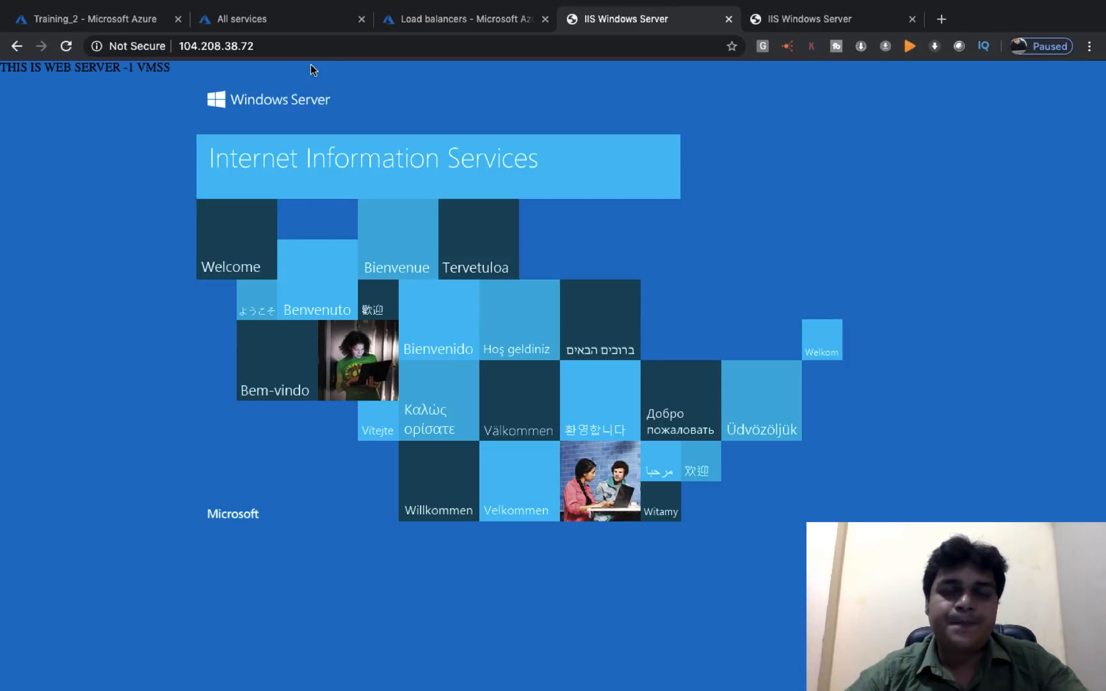
# Begin a new load balancer in the AzureClass resource group and name it TEST-LB
pyautogui.click(434, 24)
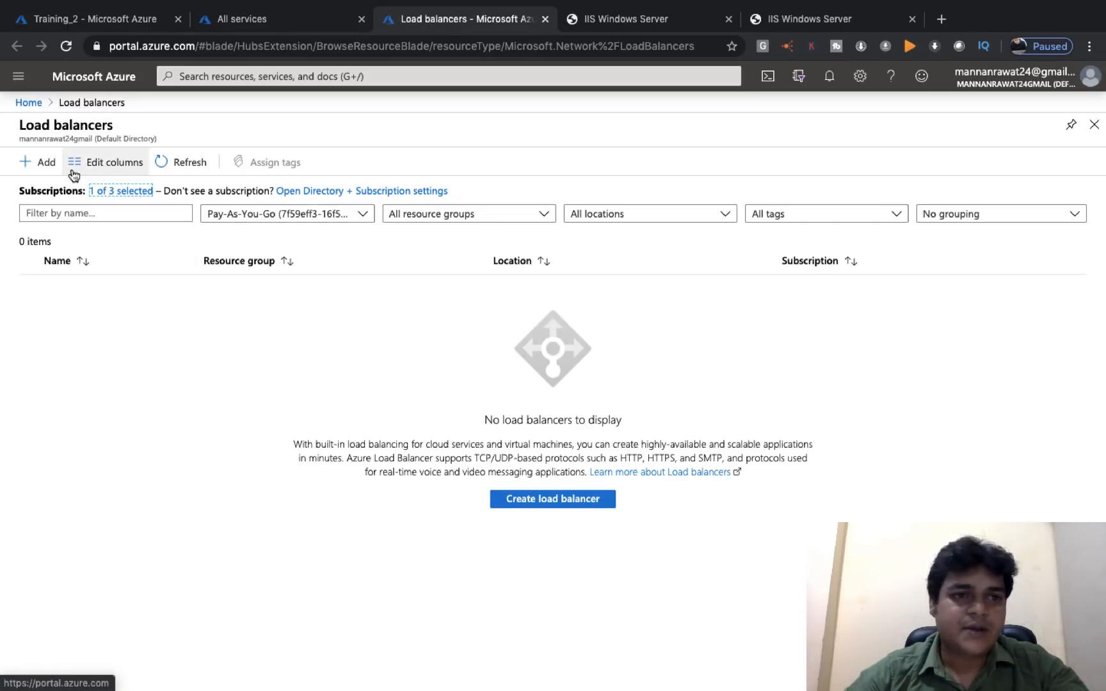
pyautogui.click(49, 165)
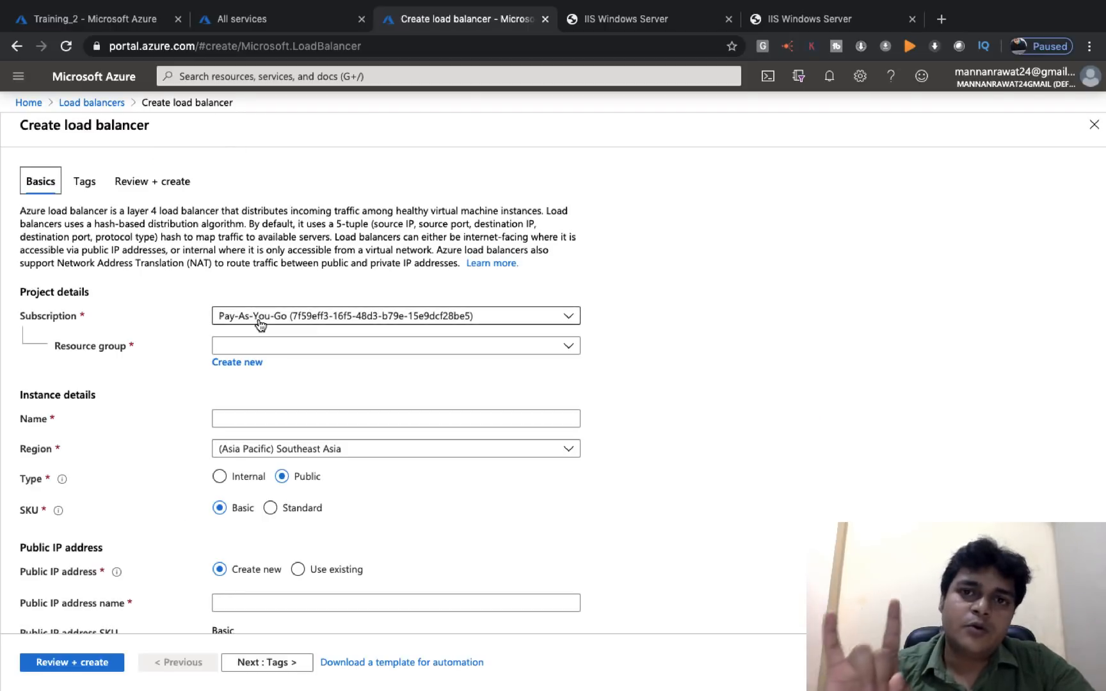
pyautogui.click(306, 345)
pyautogui.click(251, 449)
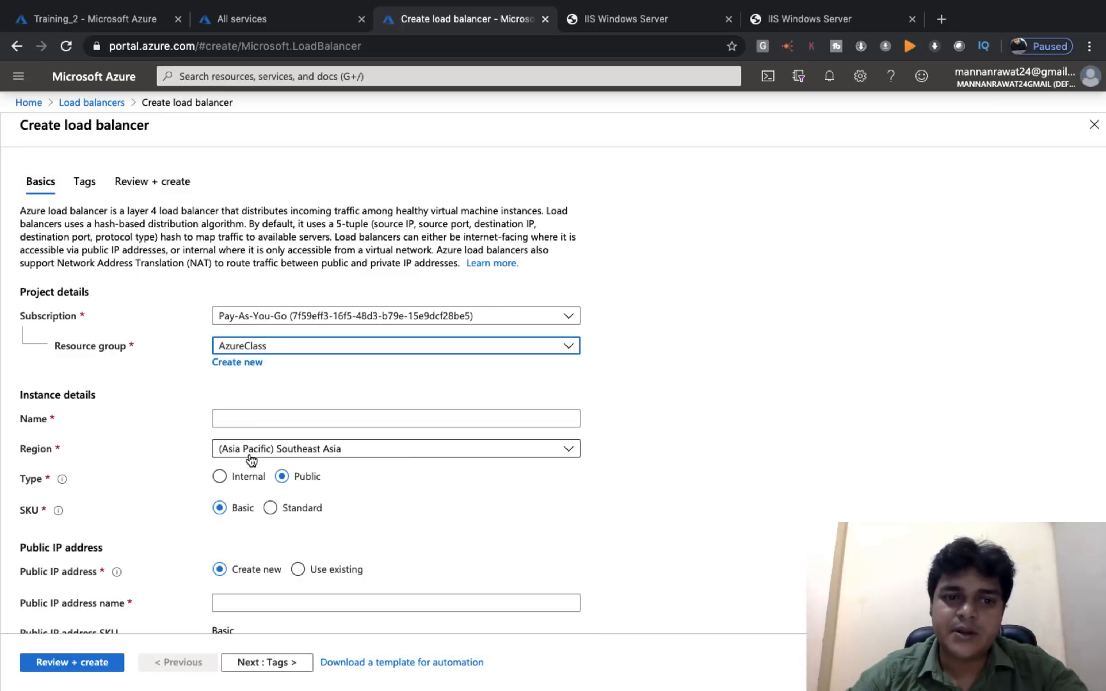
pyautogui.click(318, 418)
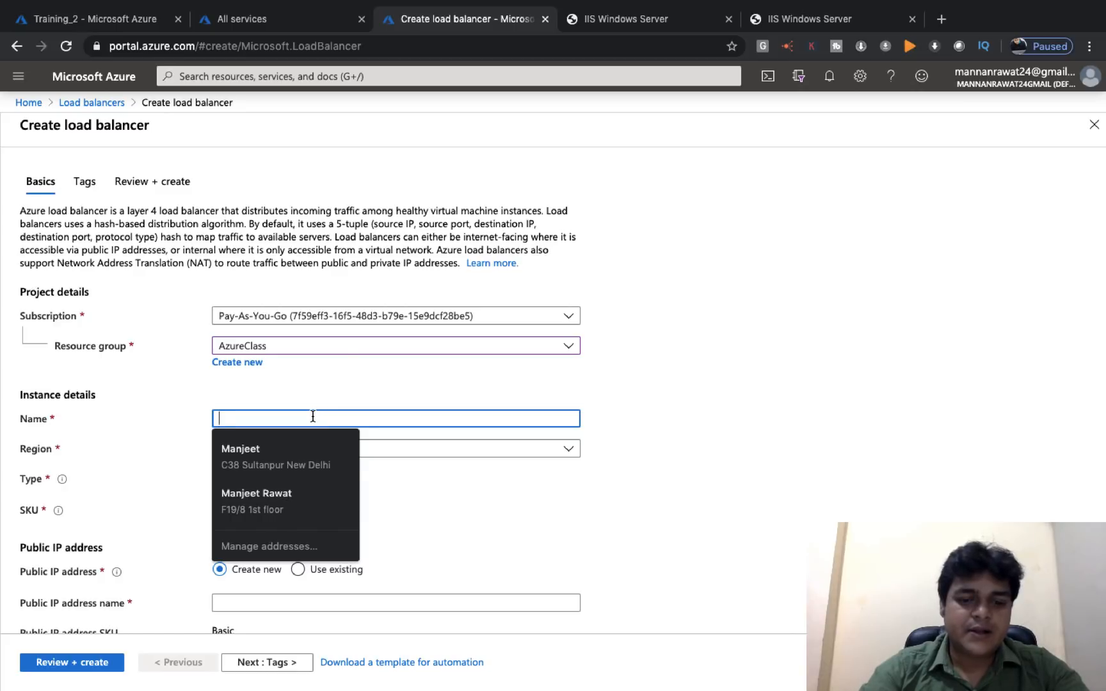
pyautogui.write('TEST-LB')
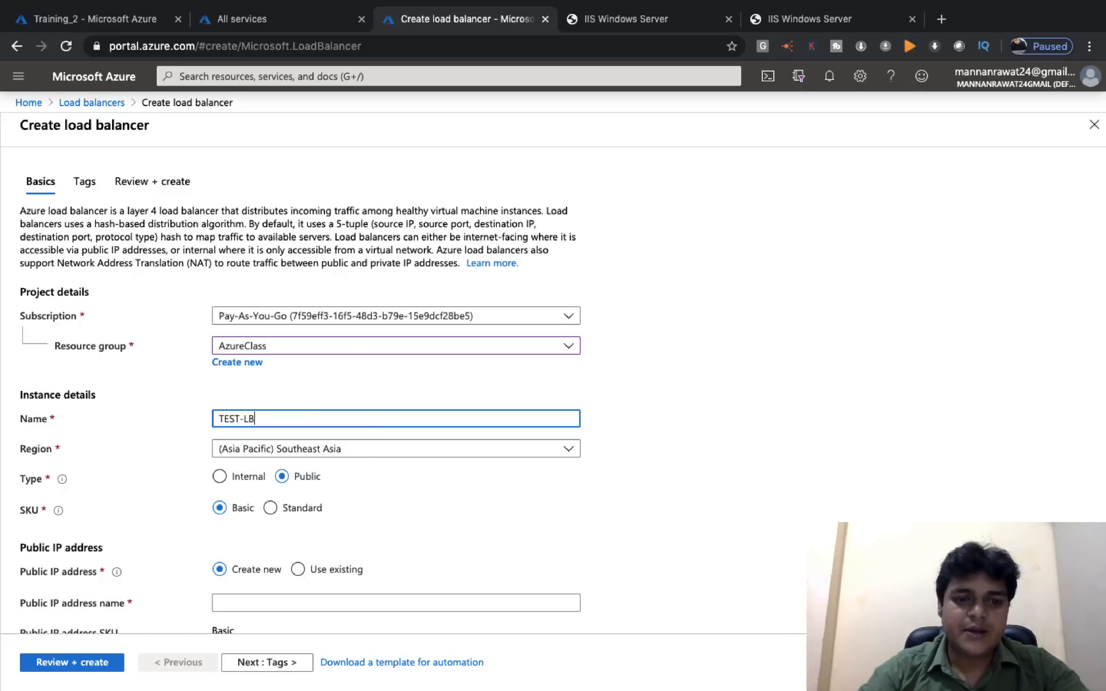
# Set the load balancer's region to (US) Central US and give it a new static public IP address named class-pub-ip
pyautogui.scroll(-3, 511, 477)
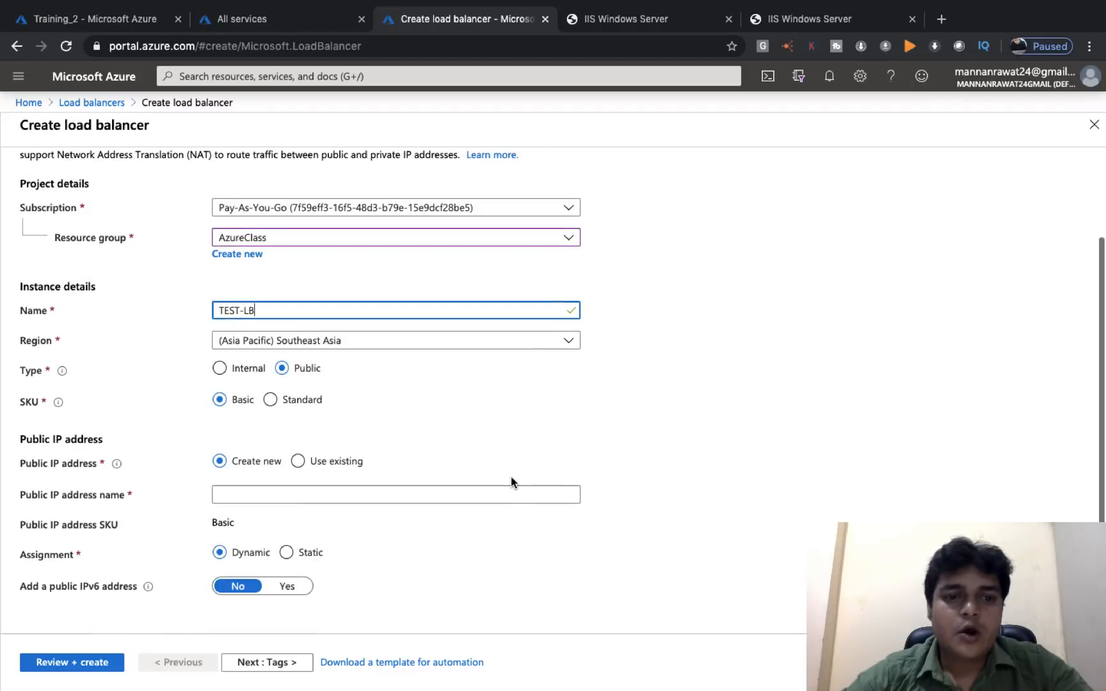
pyautogui.click(451, 350)
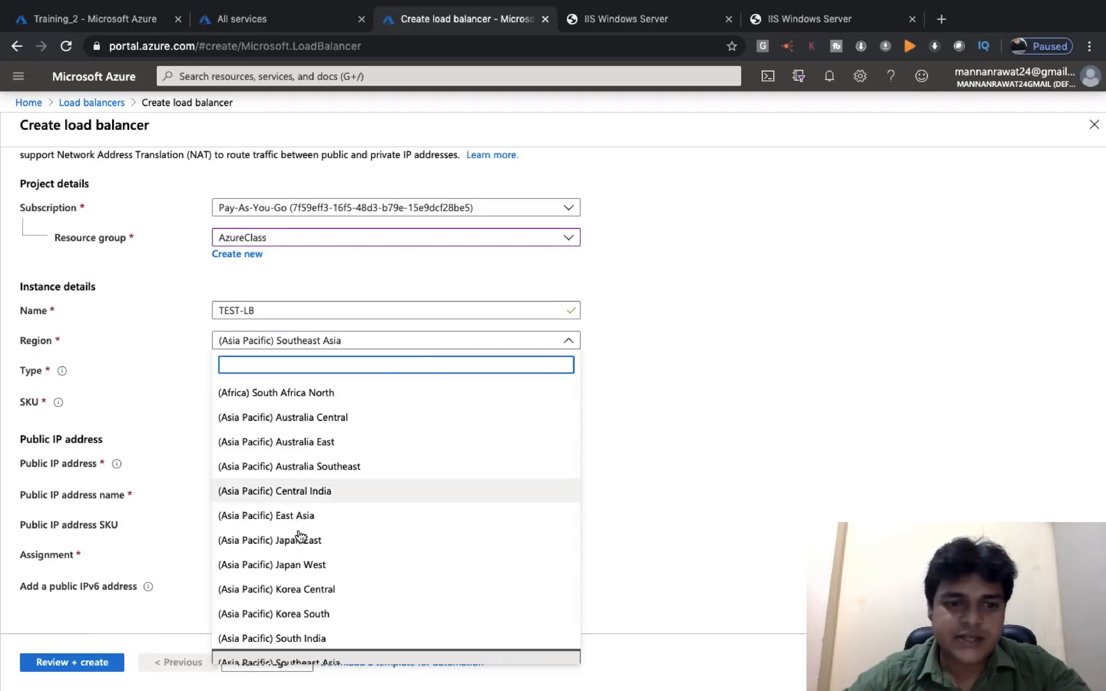
pyautogui.scroll(-6, 298, 534)
pyautogui.scroll(-5, 300, 537)
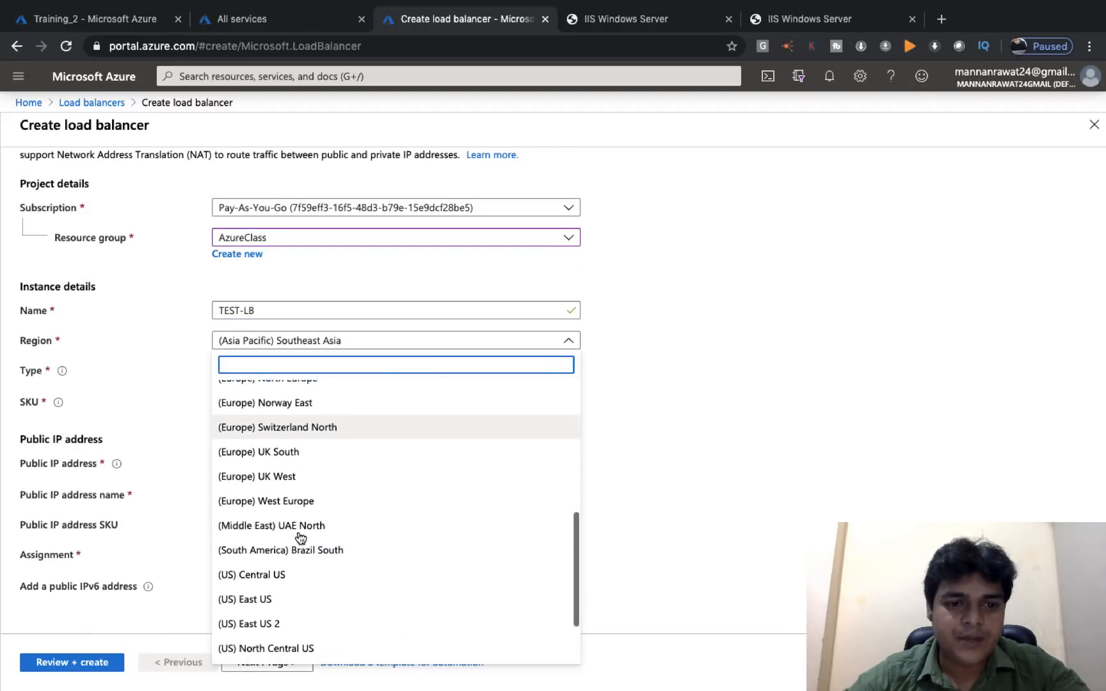
pyautogui.click(269, 485)
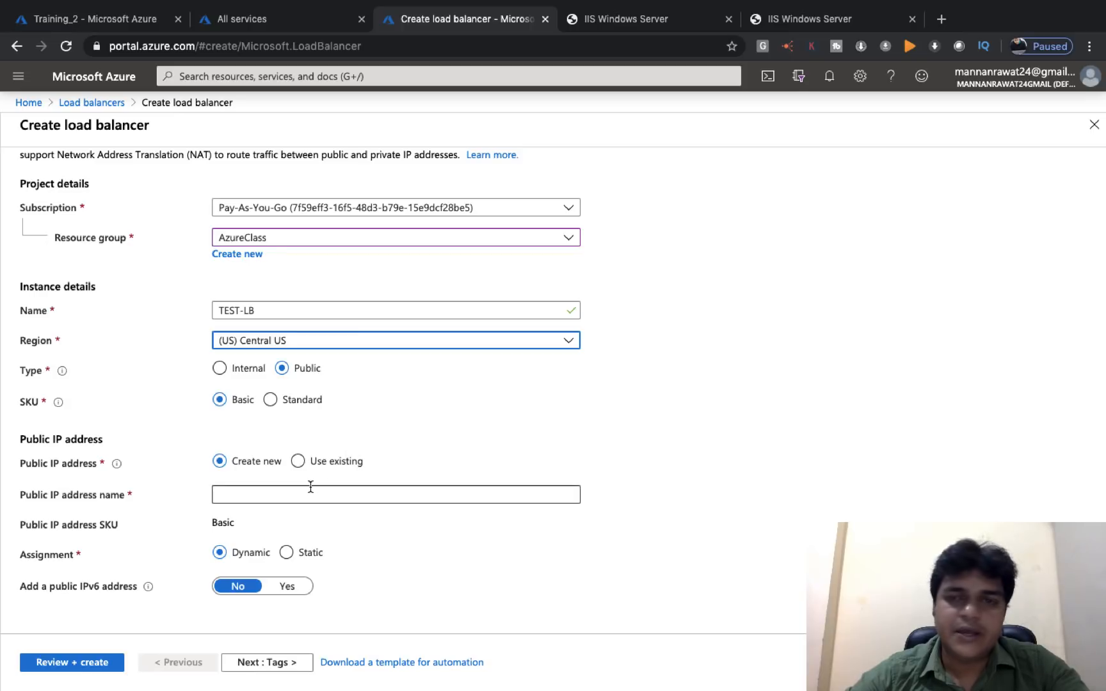
pyautogui.click(289, 489)
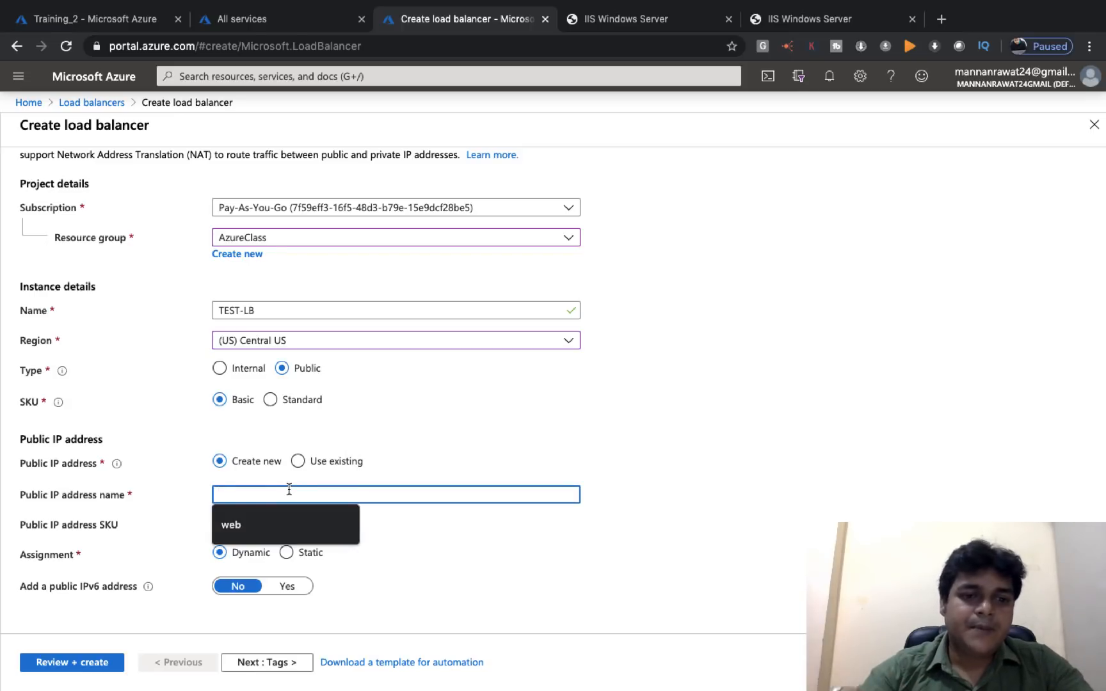
pyautogui.write('class-pub-ip')
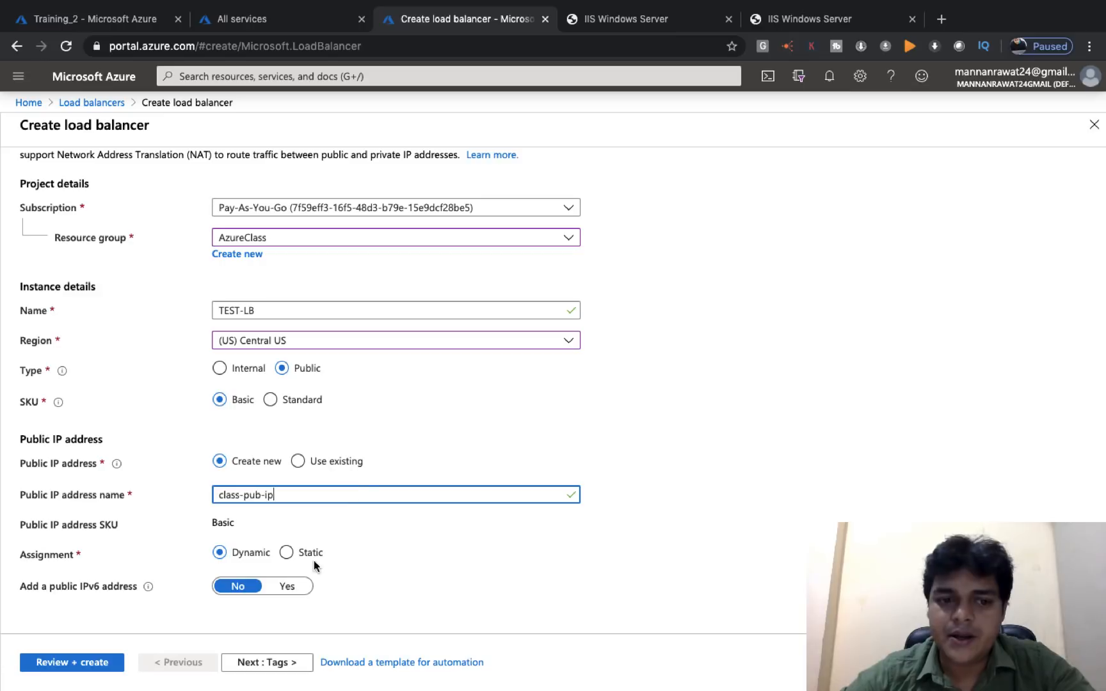
pyautogui.click(288, 554)
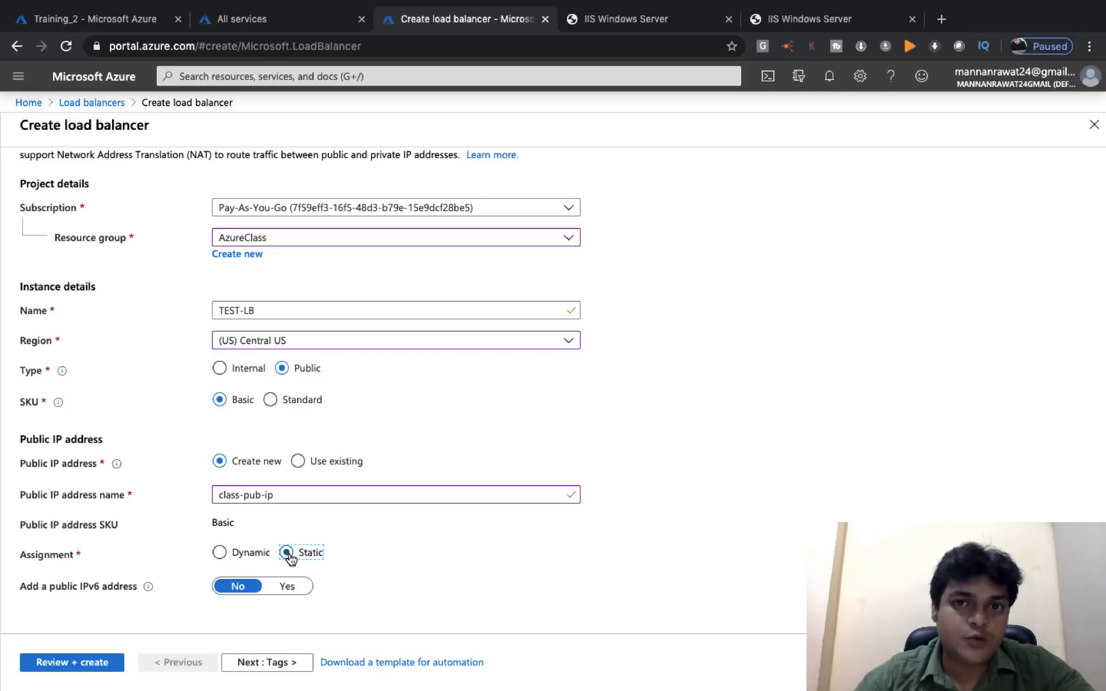
# Validate and create the load balancer, then open the deployed TEST-LB resource
pyautogui.click(268, 669)
pyautogui.click(83, 666)
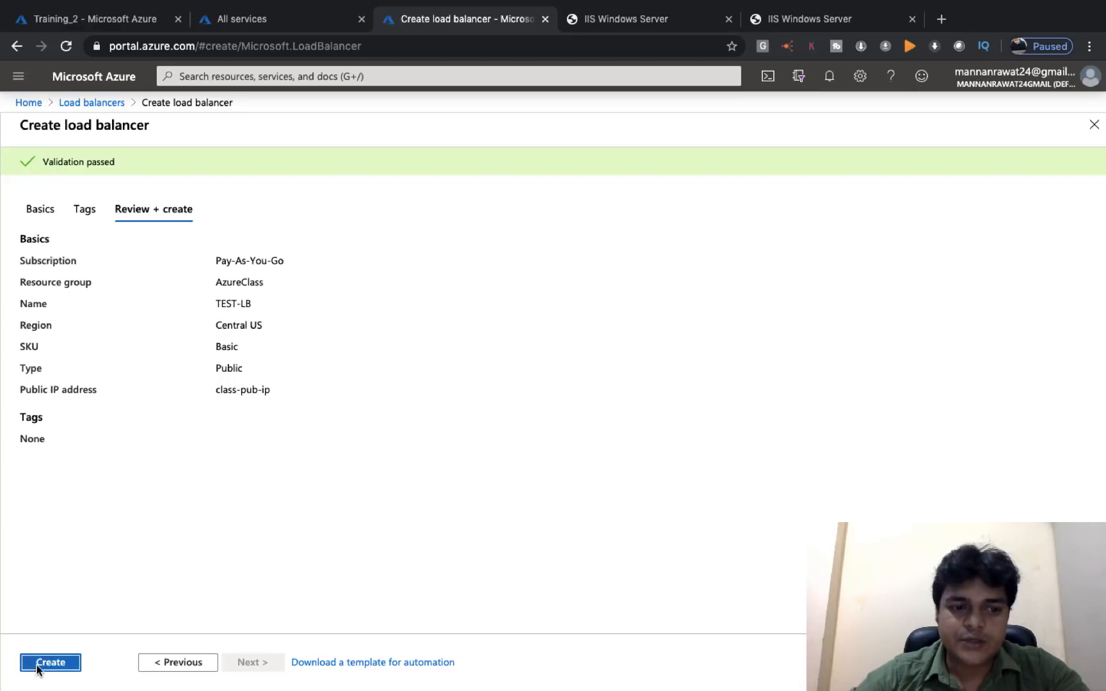
pyautogui.click(51, 662)
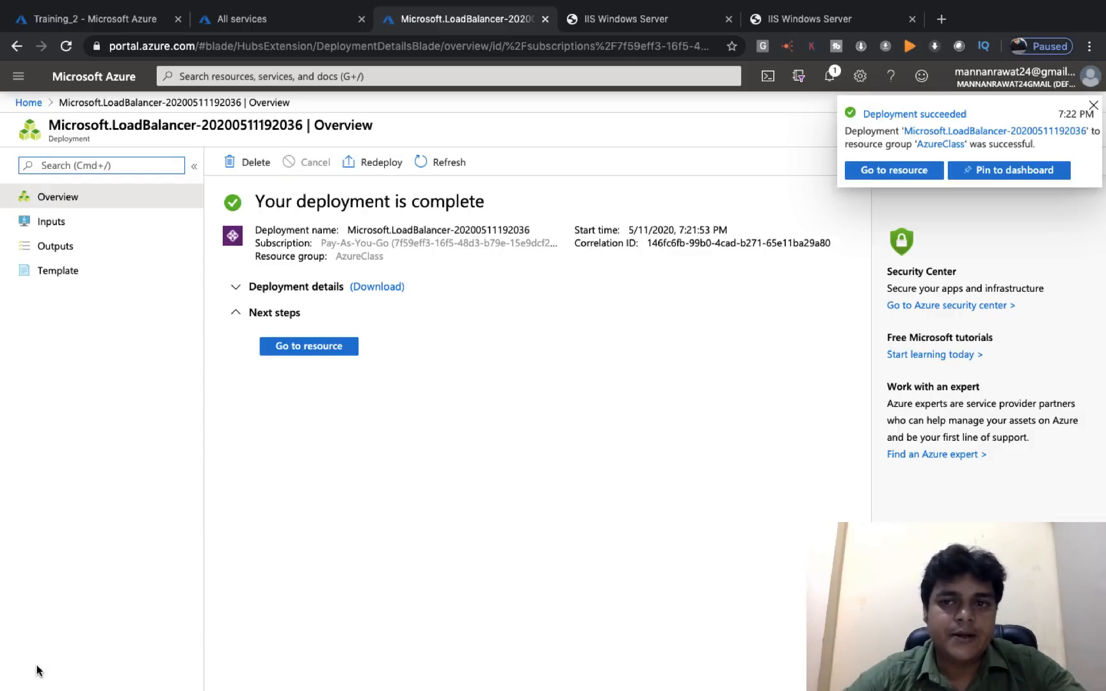
pyautogui.click(1094, 105)
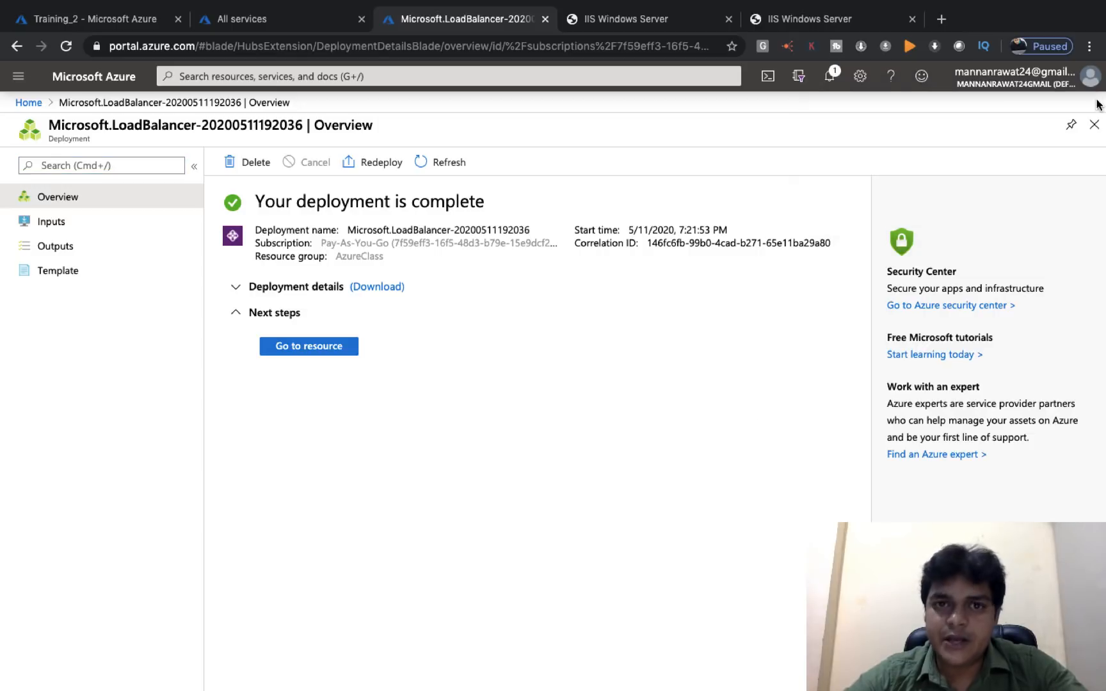
pyautogui.click(310, 347)
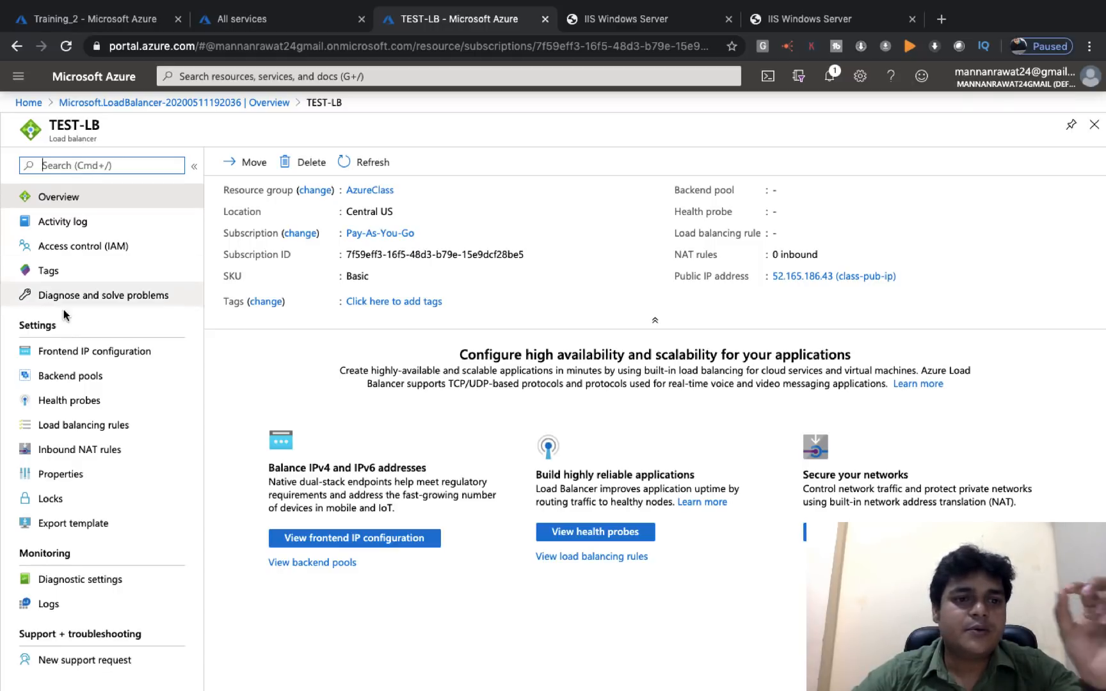
# Begin a new backend pool for TEST-LB named test-pool on the AzureClass-vnet virtual network
pyautogui.click(74, 381)
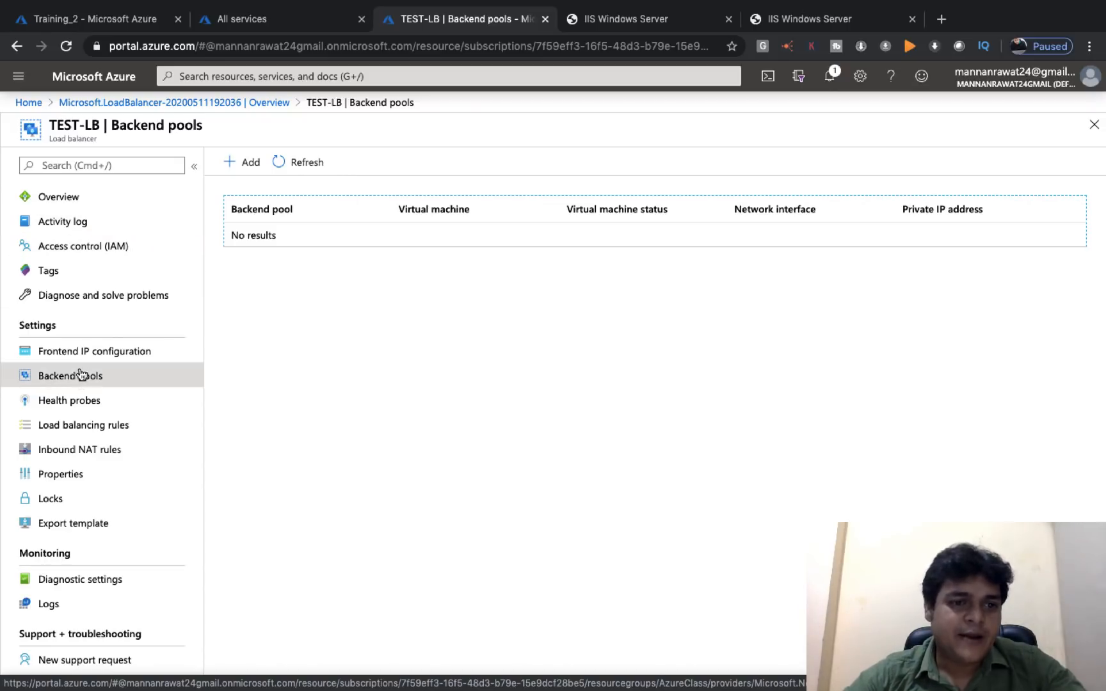
pyautogui.click(240, 160)
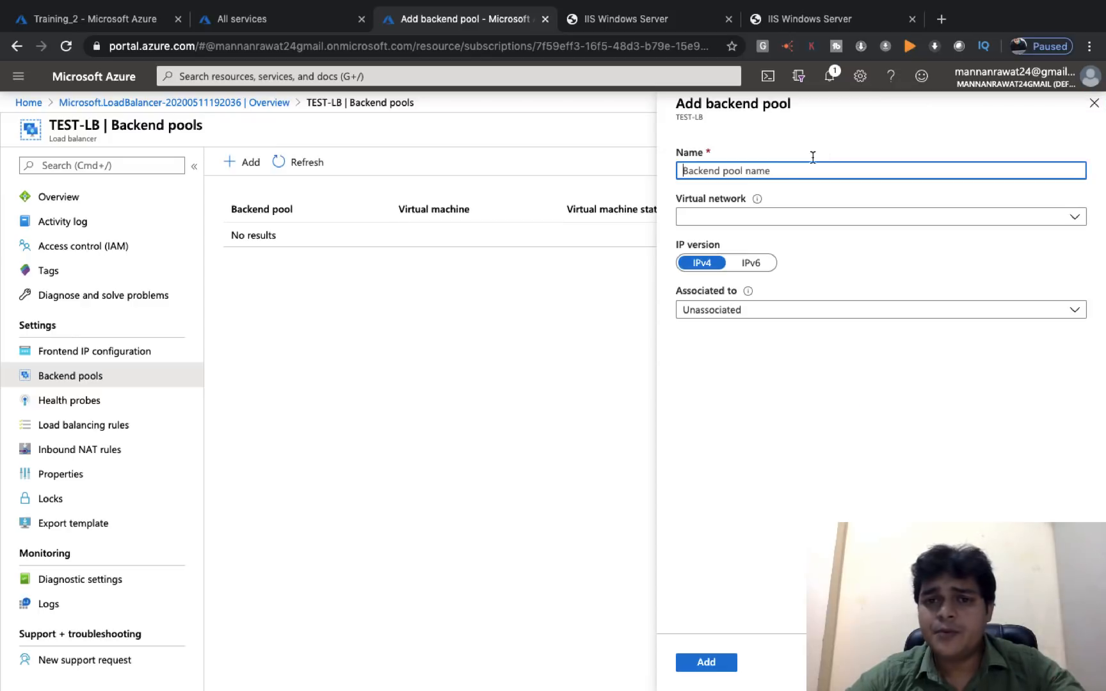
pyautogui.write('test')
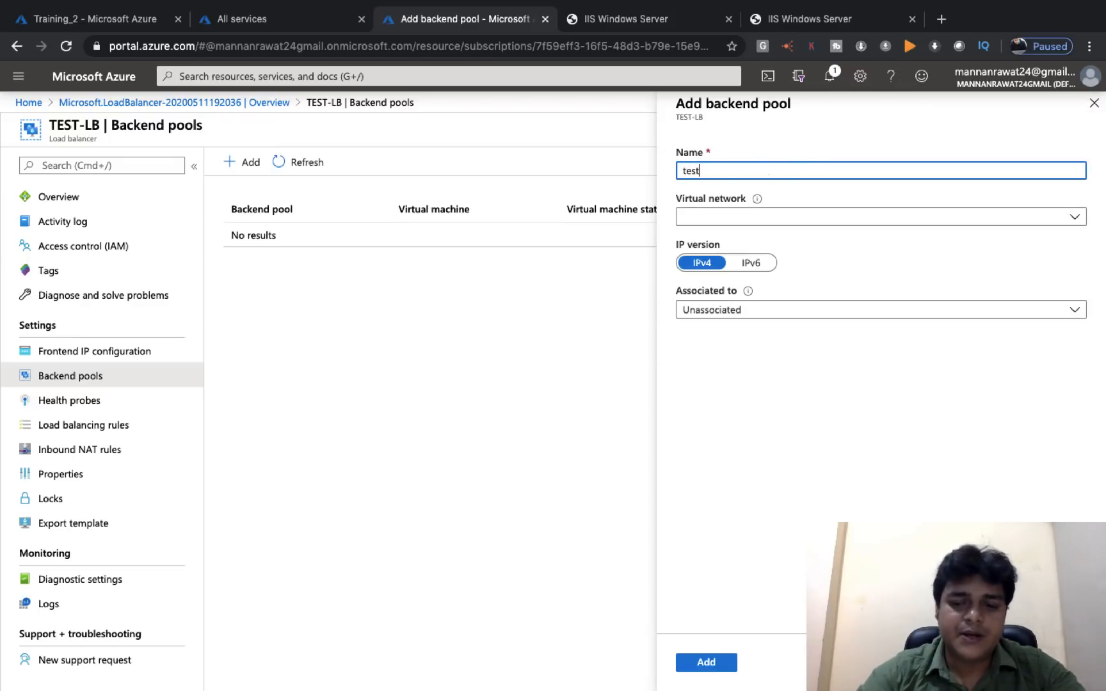
pyautogui.write('-pool')
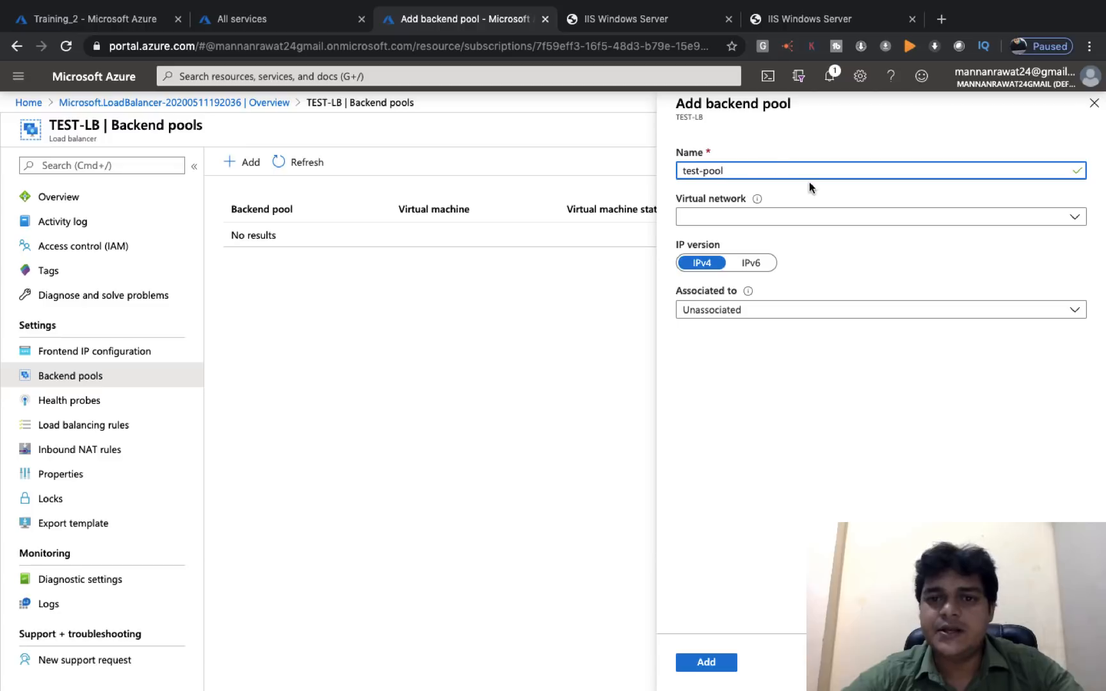
pyautogui.click(806, 217)
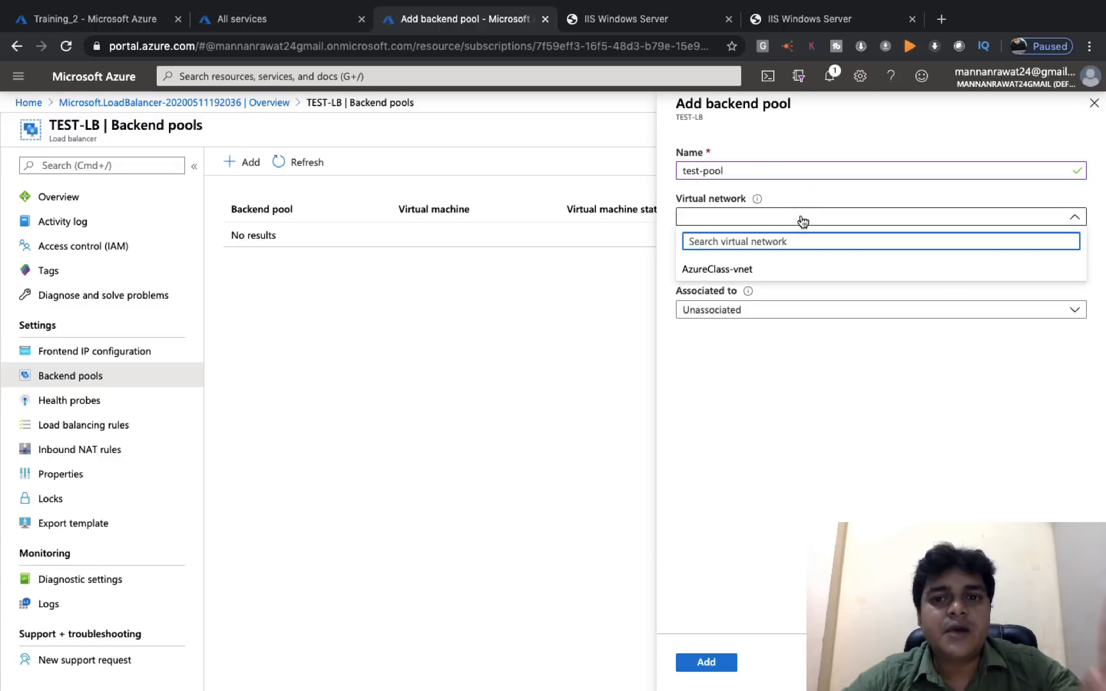
pyautogui.click(745, 270)
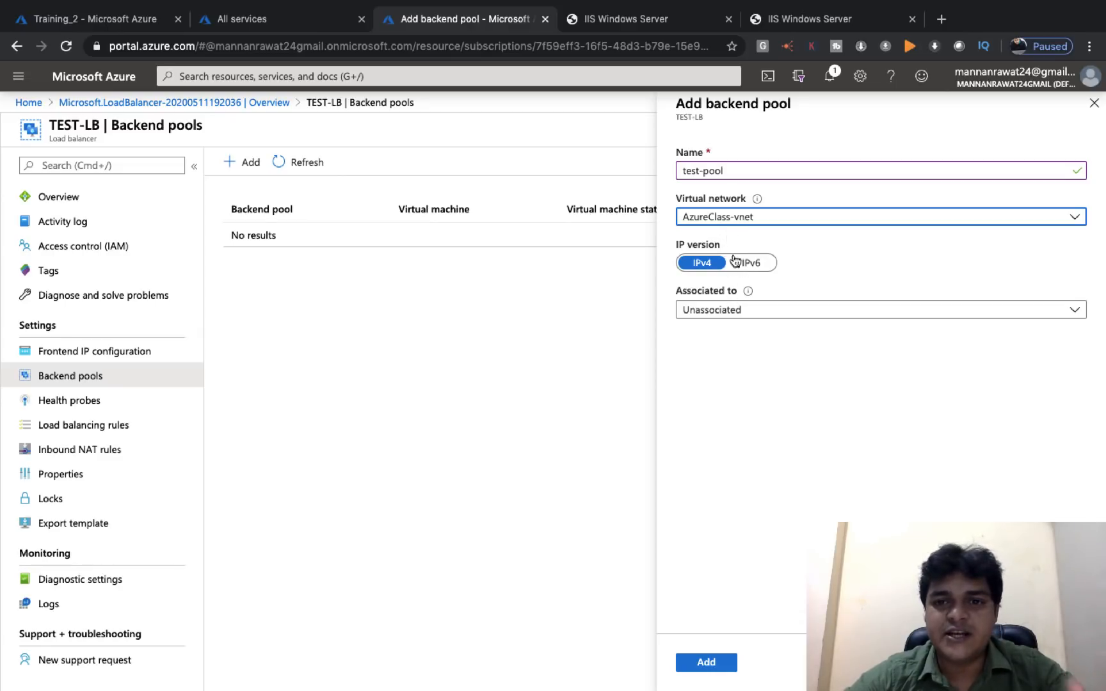
# Associate test-pool with the virtual machine scale set Training through its AzureClass-vnet-nic01 IP configuration and add the pool
pyautogui.click(742, 309)
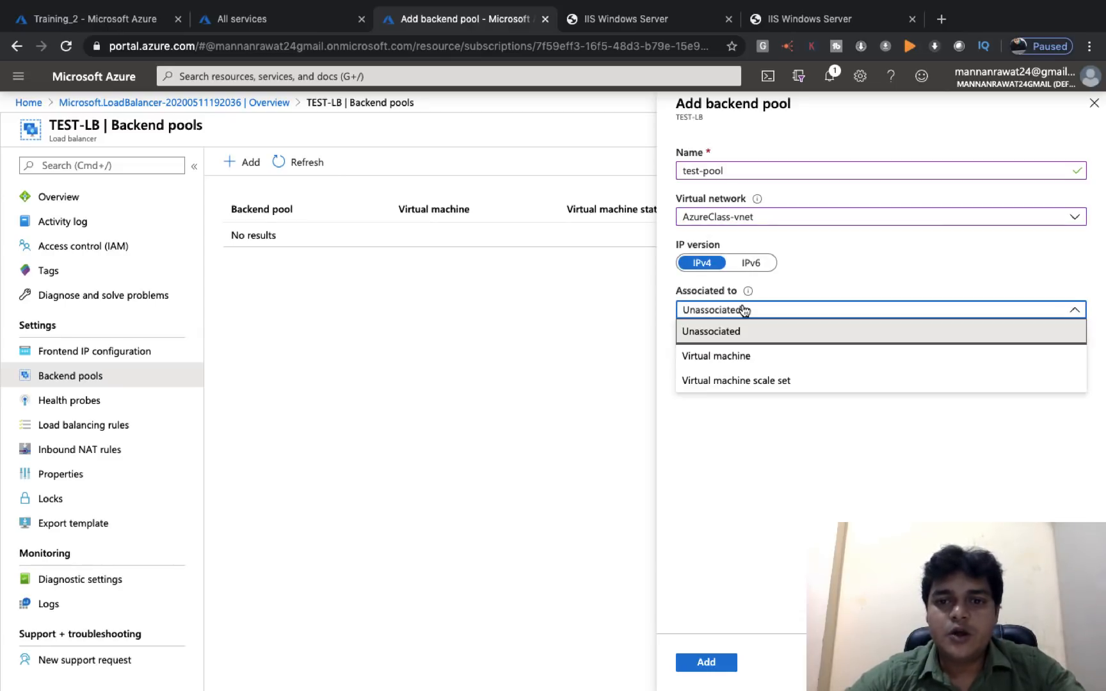
pyautogui.click(742, 382)
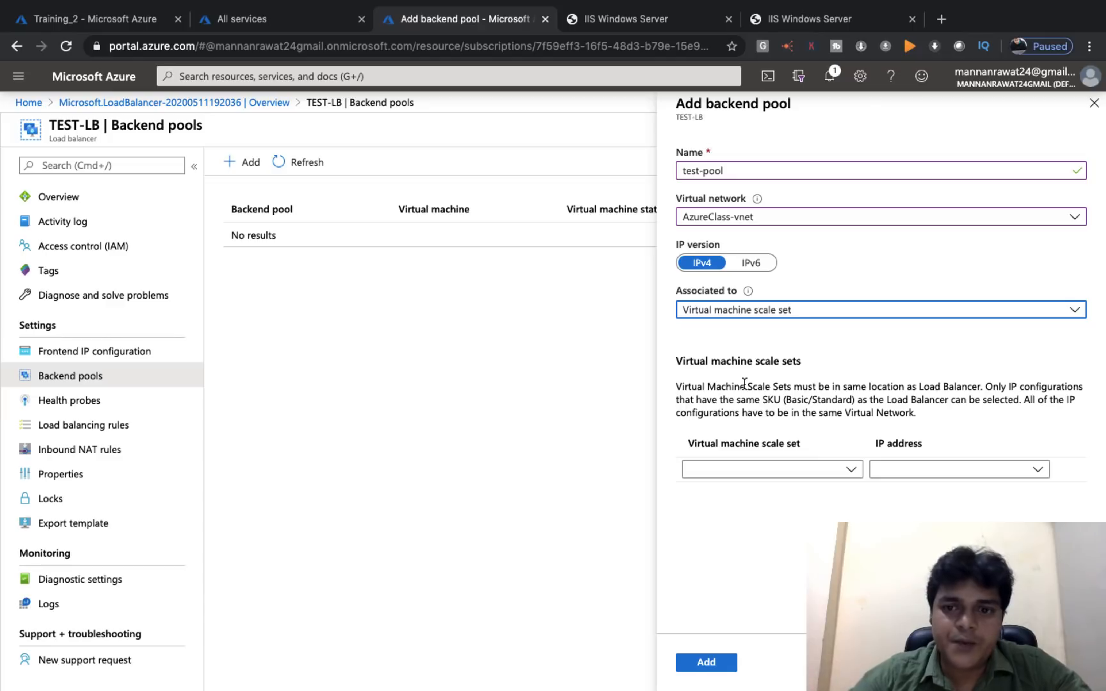
pyautogui.click(813, 474)
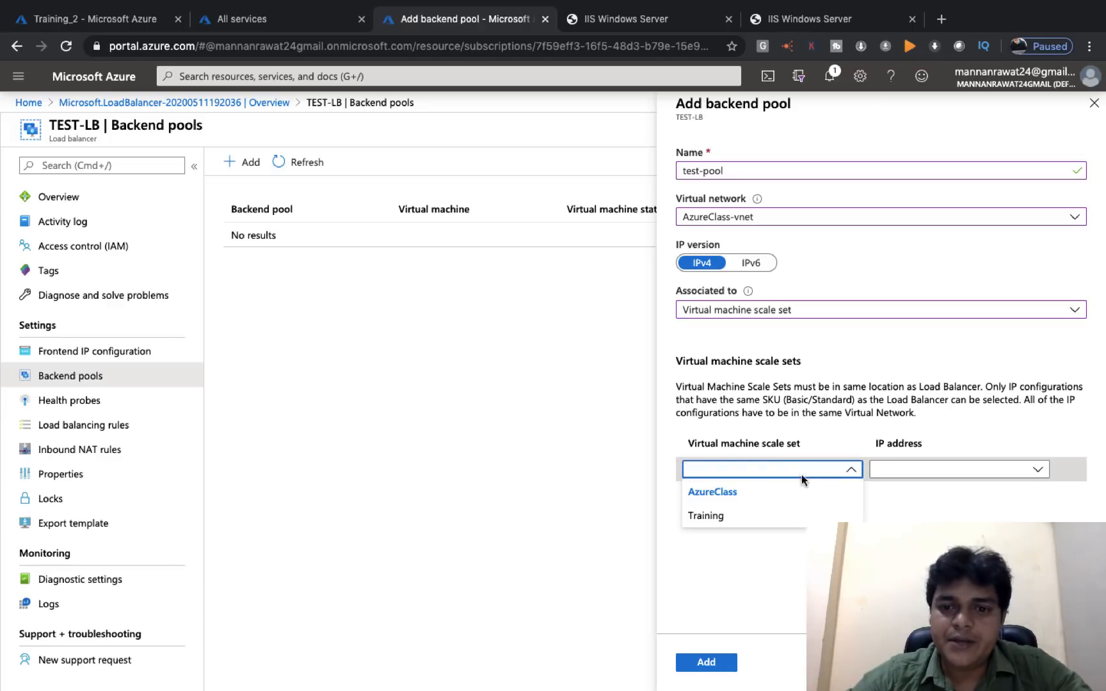
pyautogui.click(716, 517)
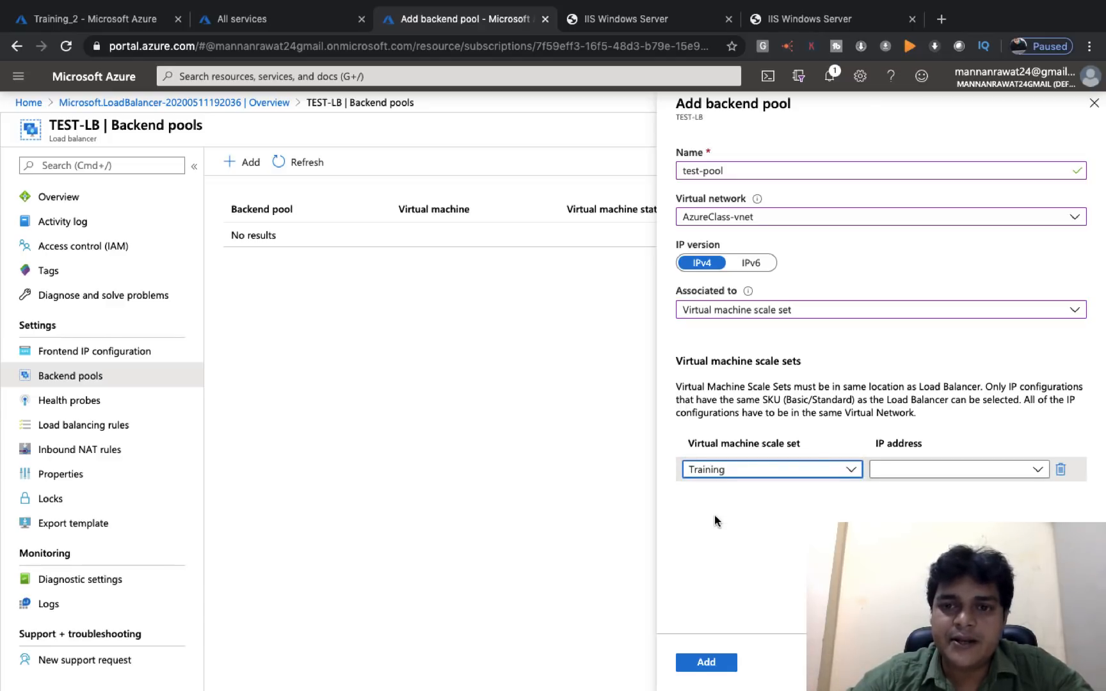
pyautogui.click(887, 479)
pyautogui.click(908, 493)
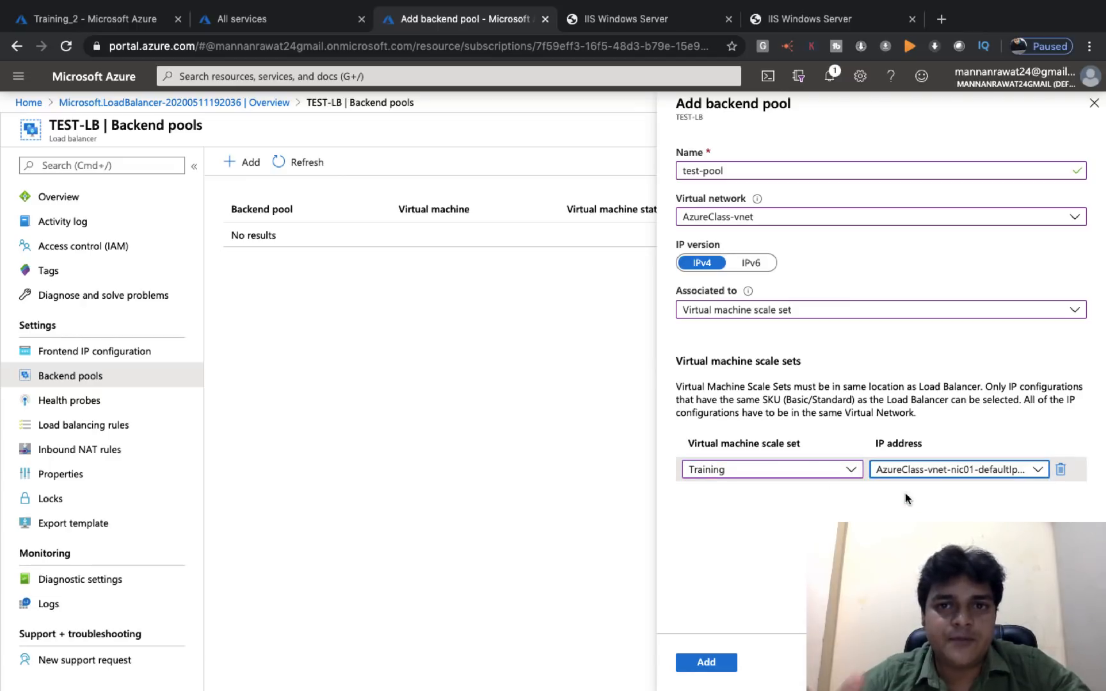
pyautogui.click(690, 668)
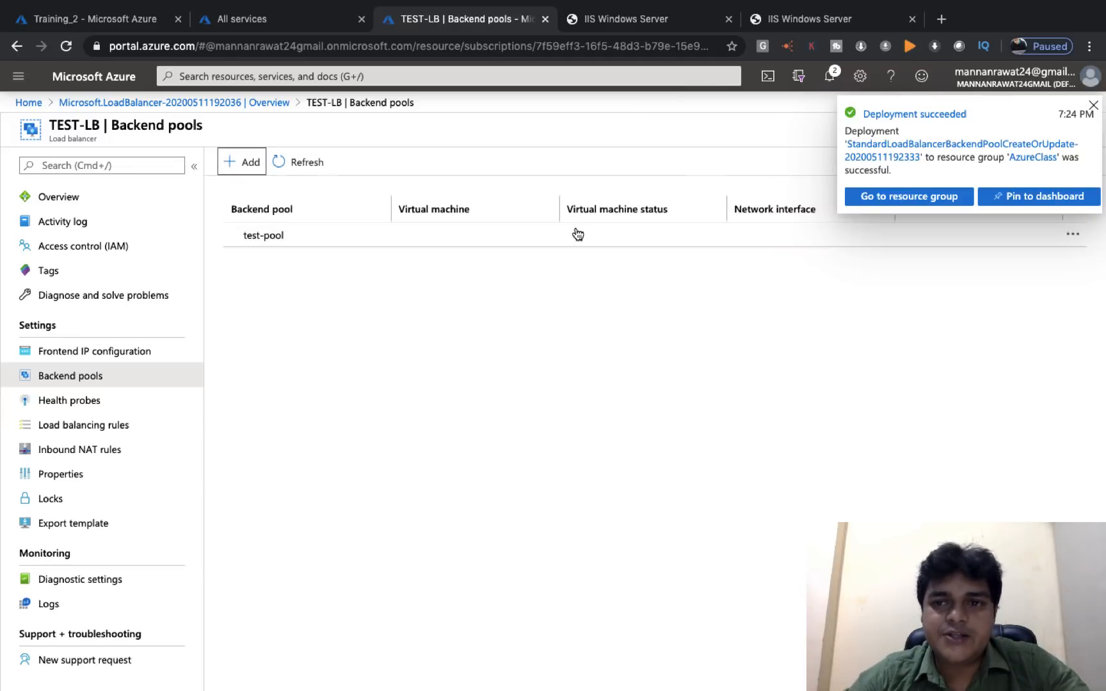
pyautogui.click(1094, 105)
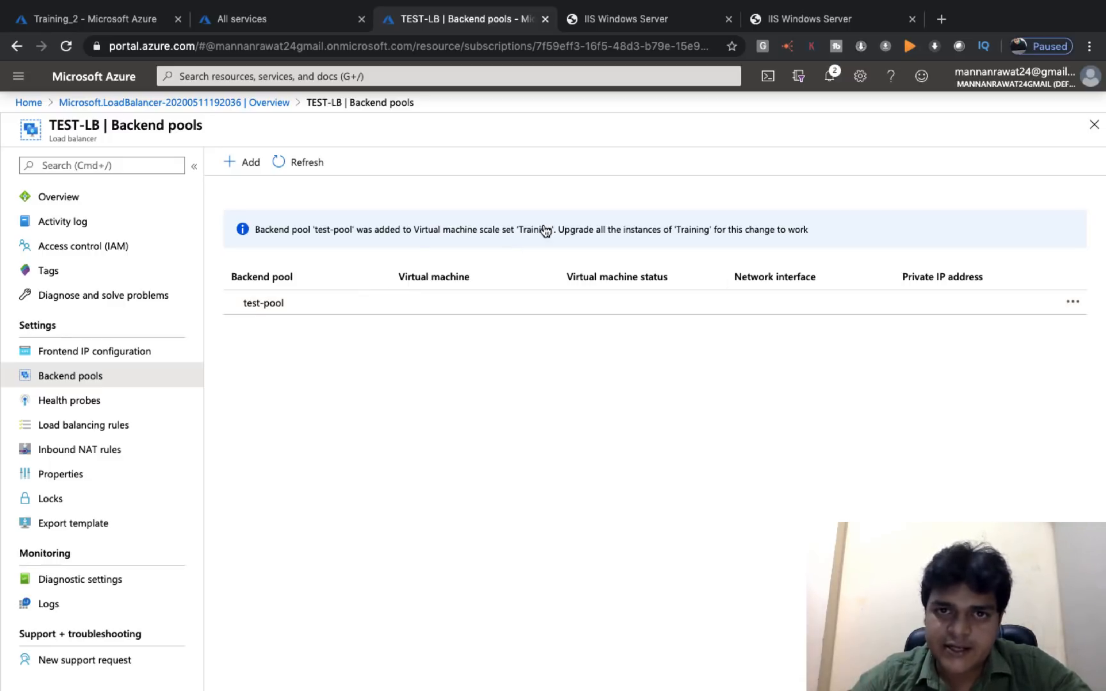
# Go to the Training scale set's instances, clear the selection and refresh the list to check their latest model status
pyautogui.click(123, 21)
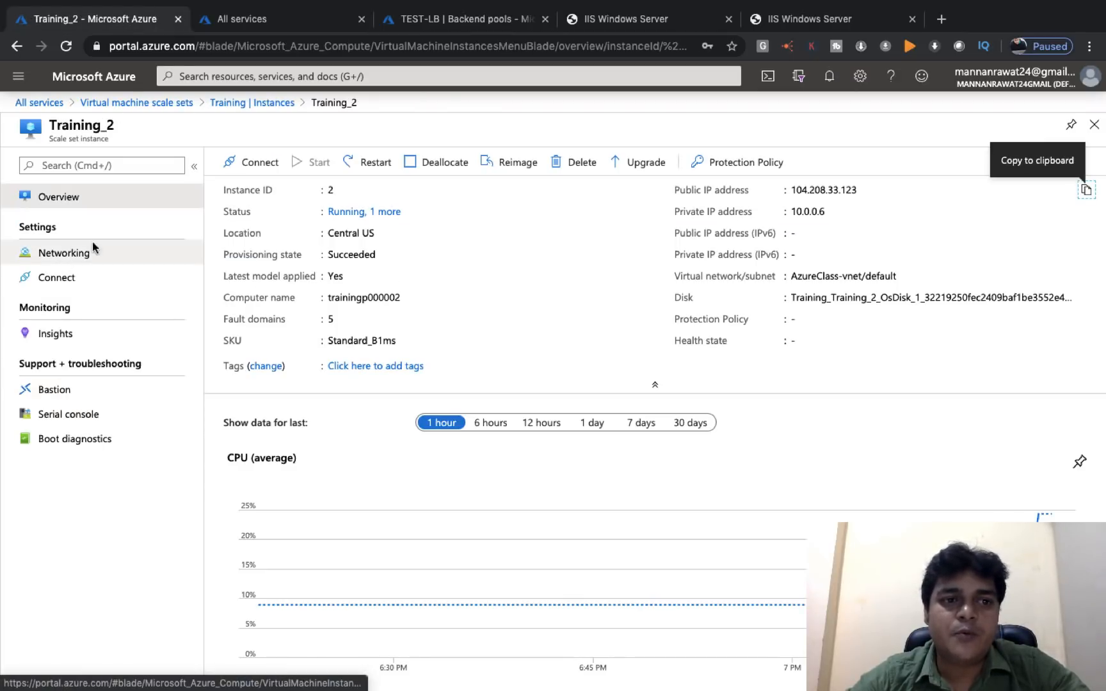
pyautogui.click(237, 104)
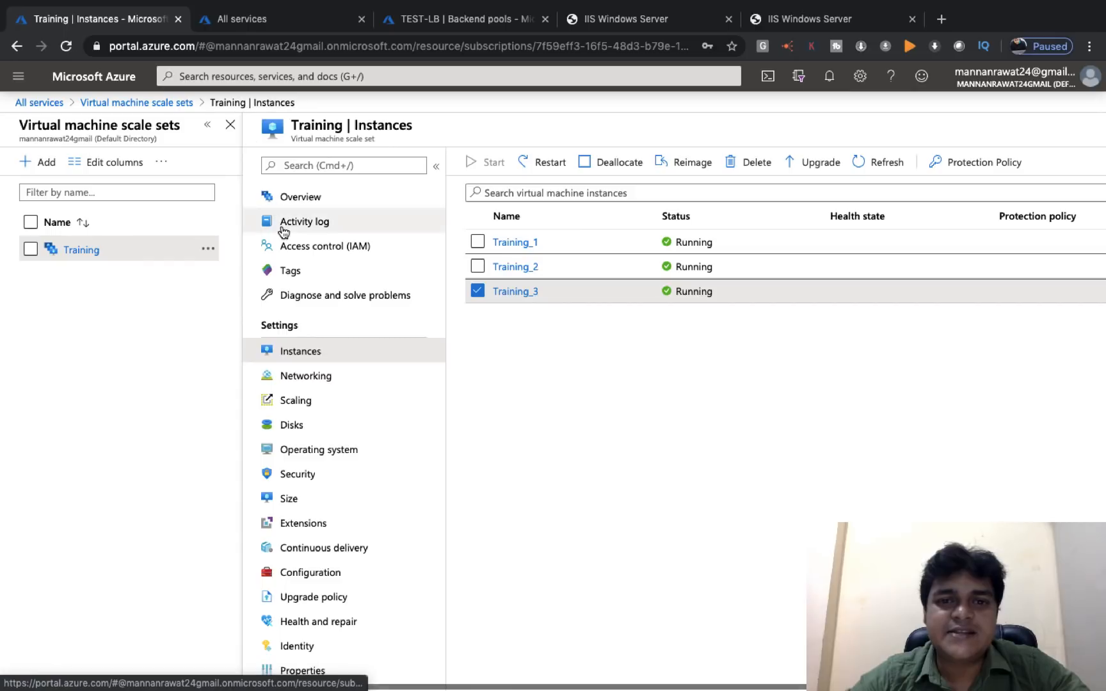
pyautogui.click(477, 291)
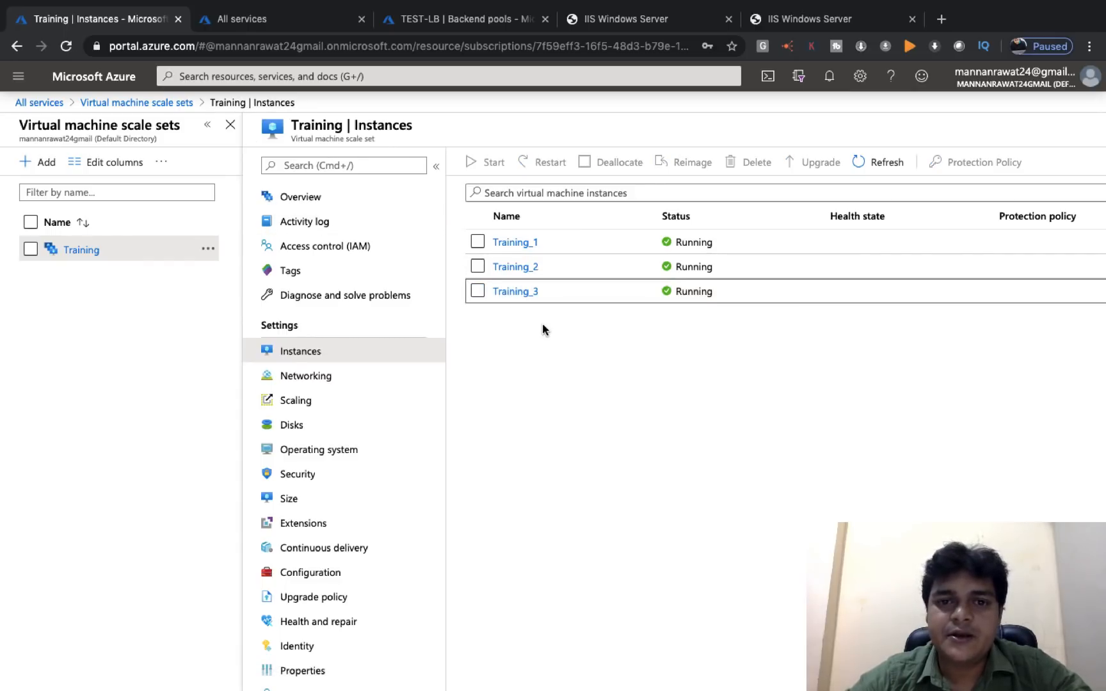
pyautogui.hscroll(4, 543, 325)
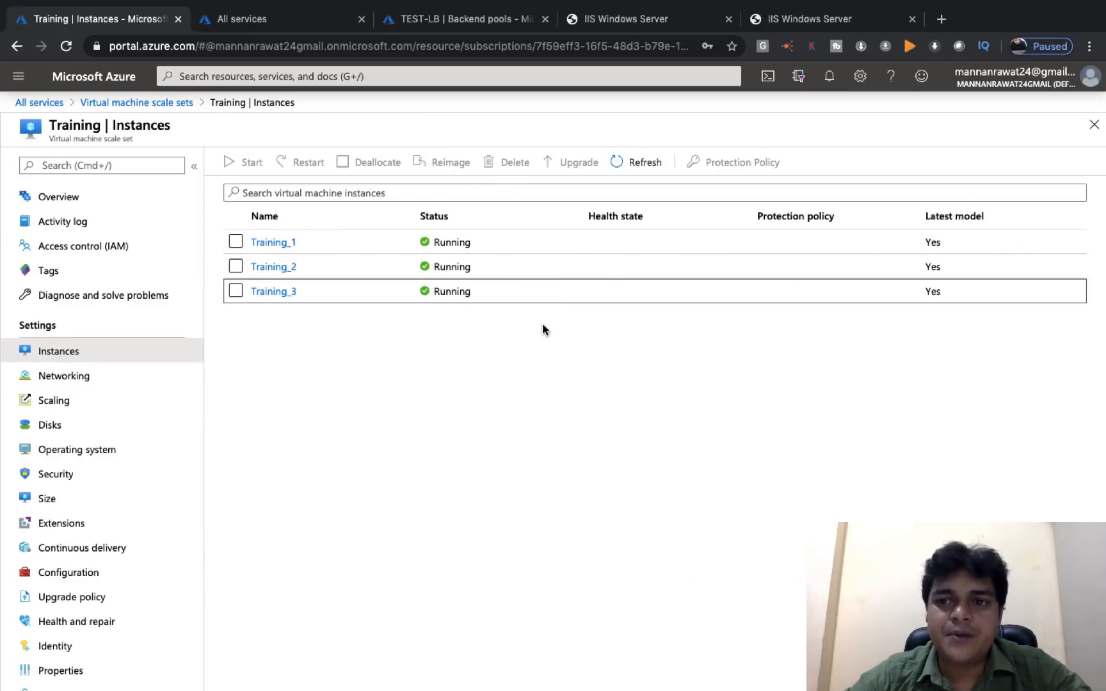
pyautogui.click(645, 164)
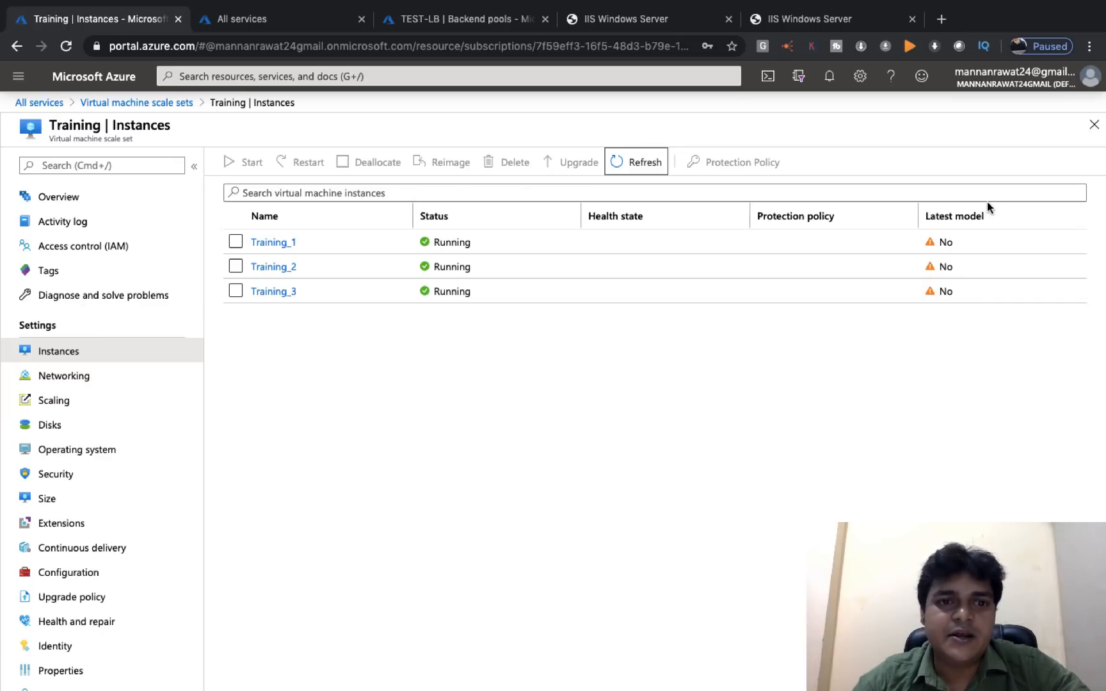
# Upgrade the instances Training_1, Training_2 and Training_3 to the latest model and refresh the instance list
pyautogui.click(235, 242)
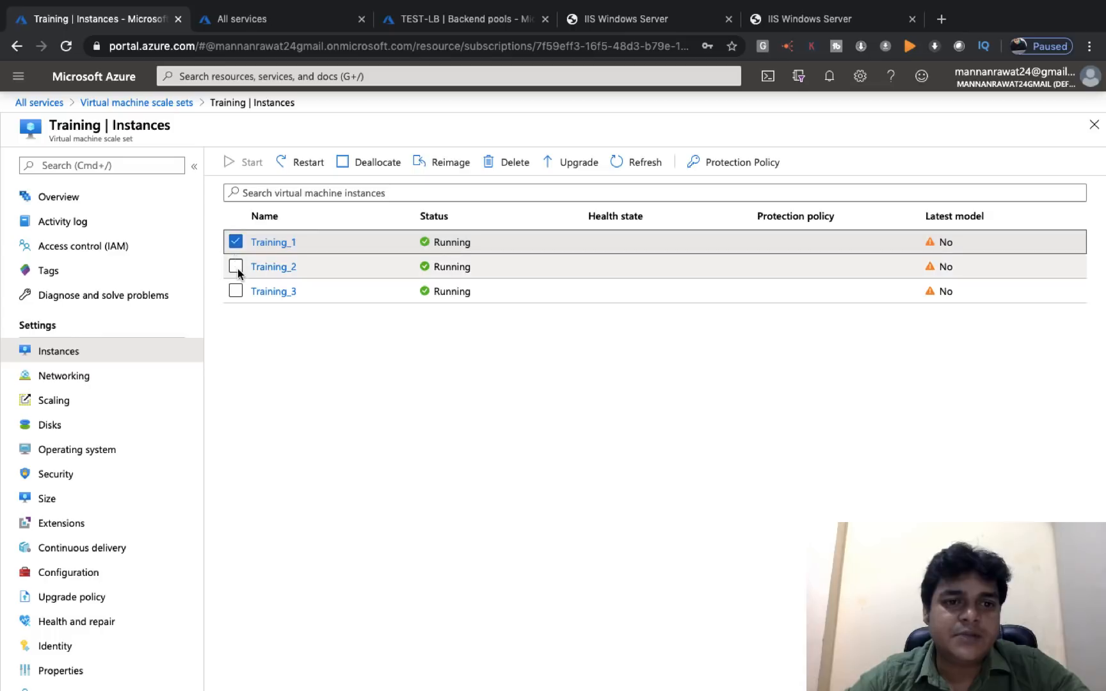
pyautogui.click(236, 268)
pyautogui.click(236, 290)
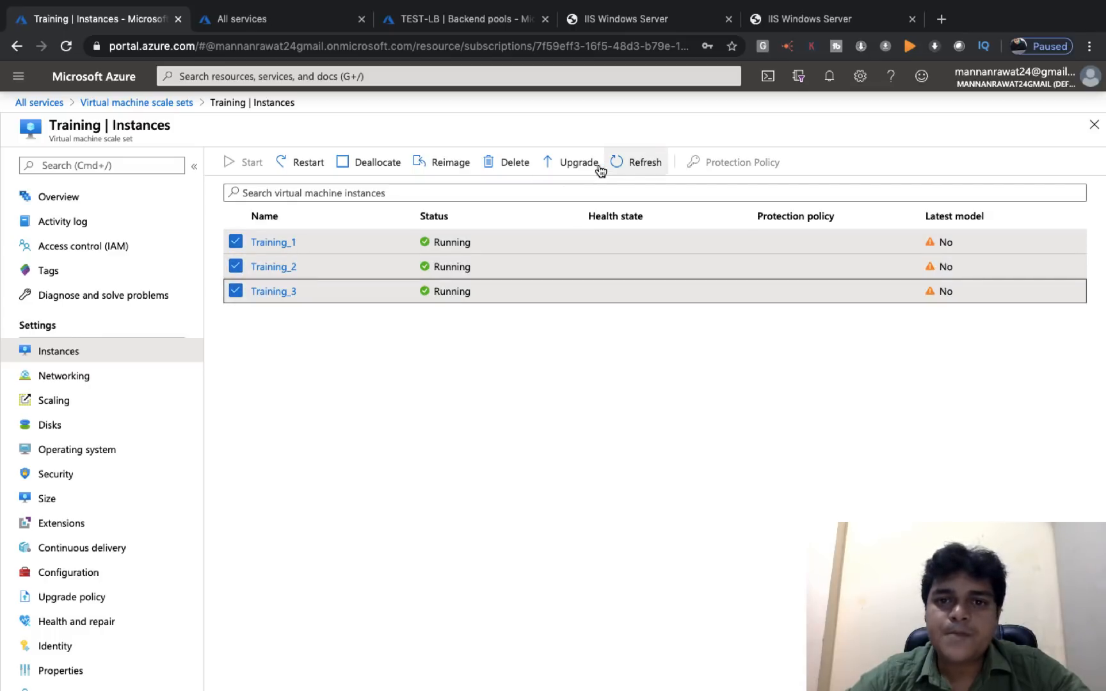
pyautogui.click(574, 162)
pyautogui.click(255, 255)
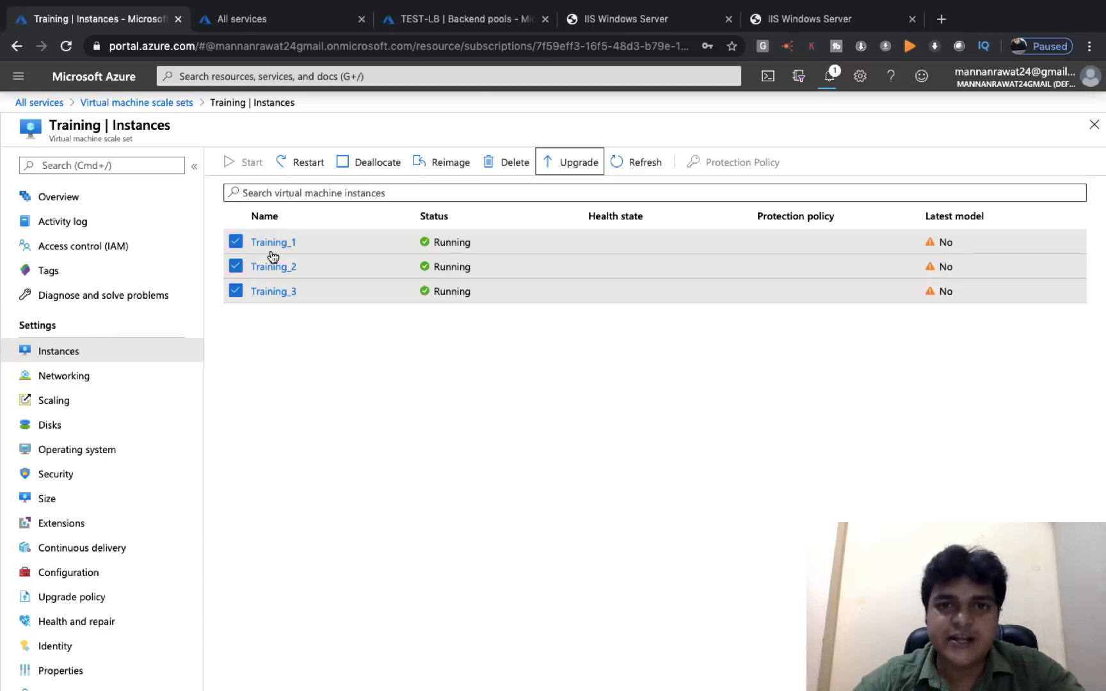
pyautogui.click(637, 164)
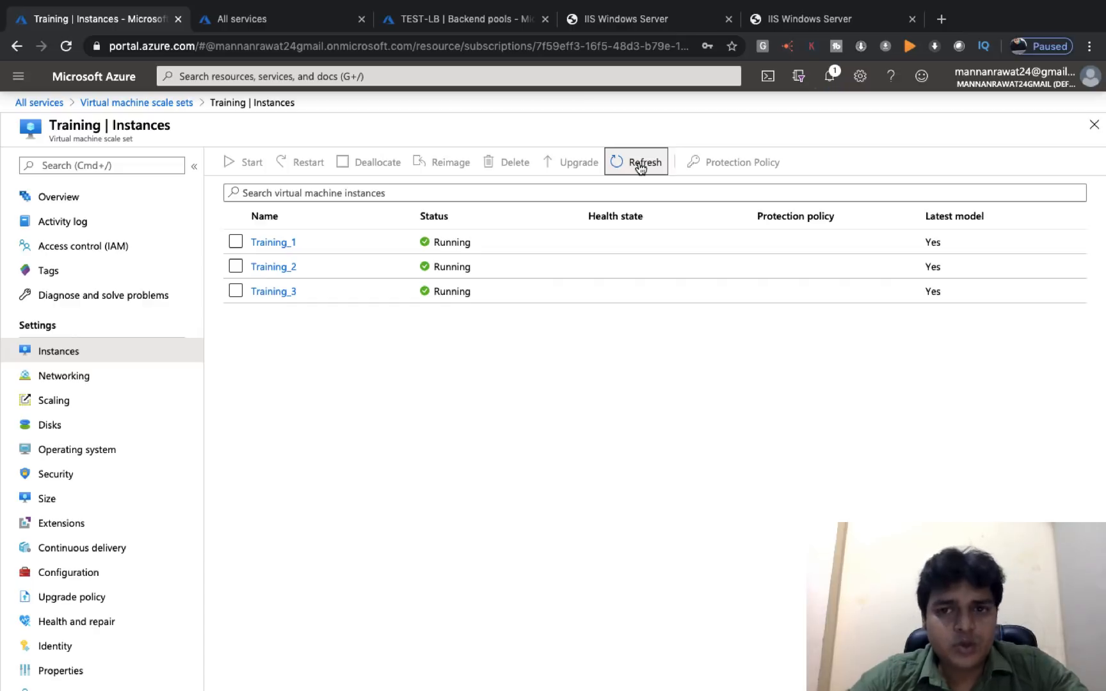
pyautogui.click(640, 165)
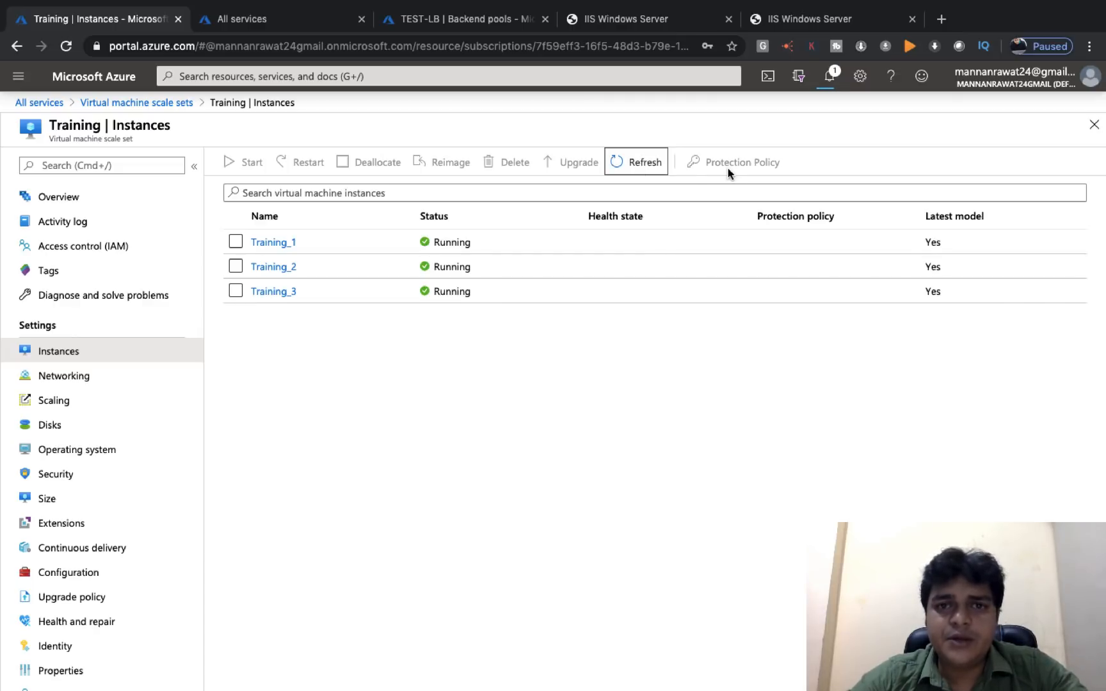
# Refresh TEST-LB's backend pools, recheck the Training instances' model status, and expand test-pool to examine its virtual machines
pyautogui.click(435, 26)
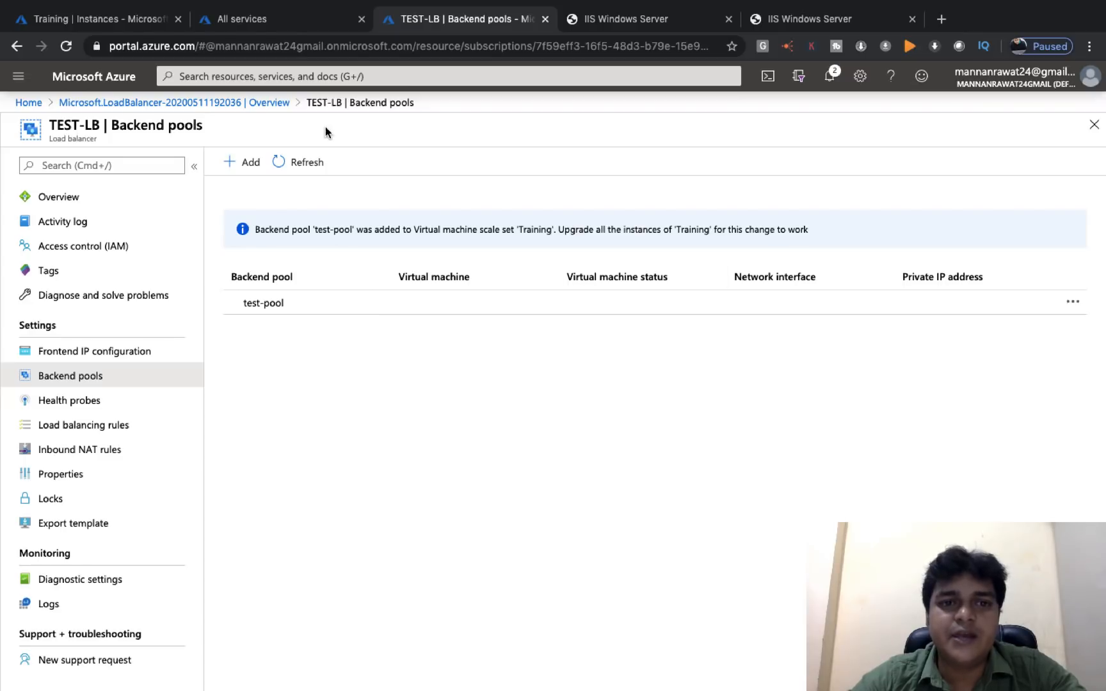
pyautogui.click(299, 162)
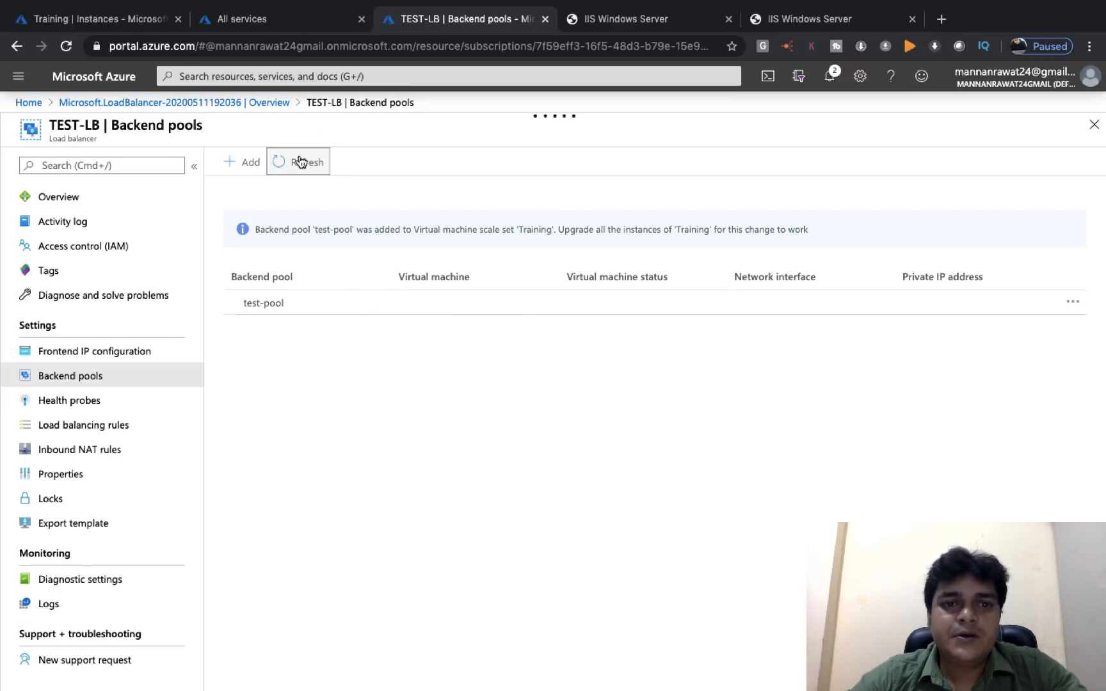
pyautogui.click(135, 20)
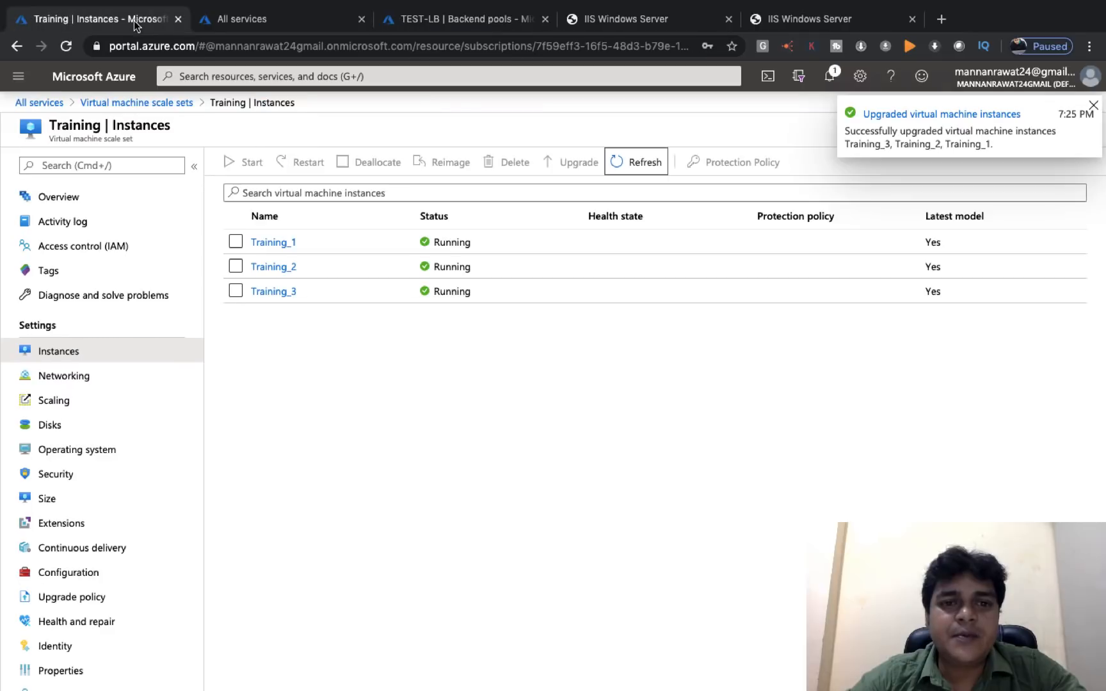
pyautogui.click(648, 170)
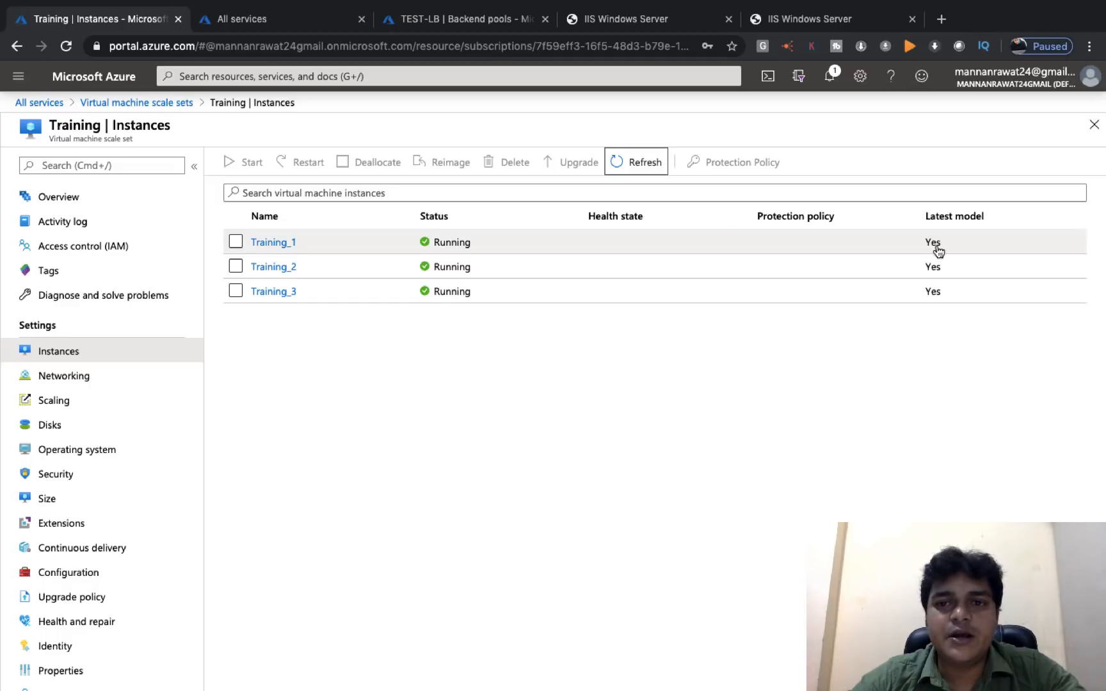
pyautogui.click(459, 19)
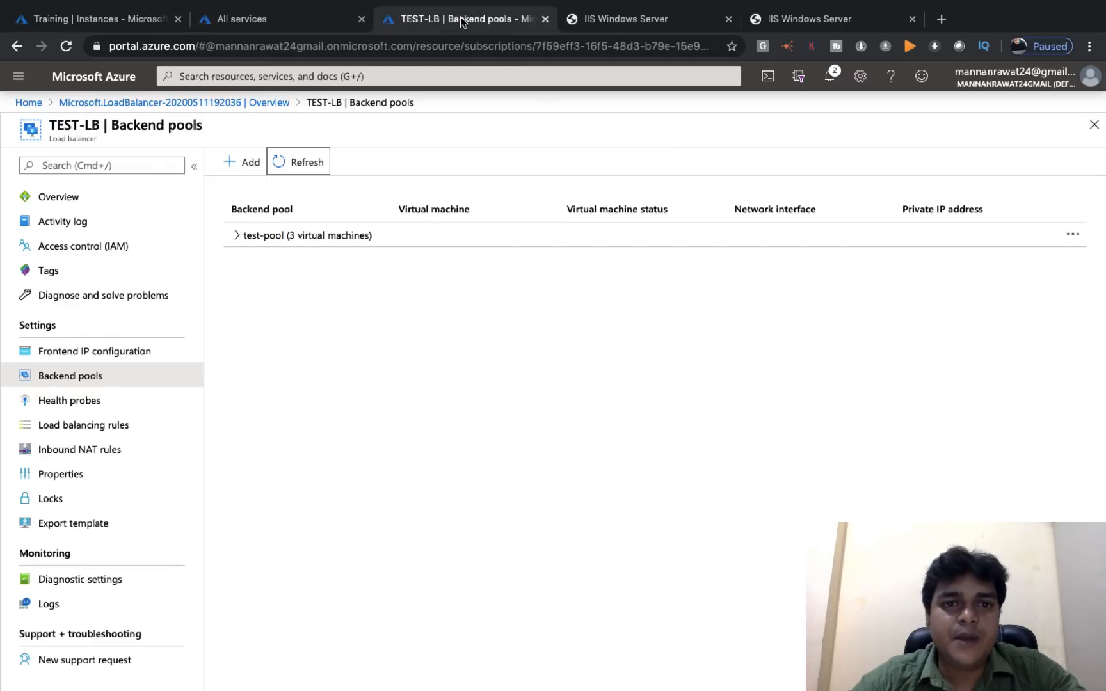
pyautogui.click(237, 237)
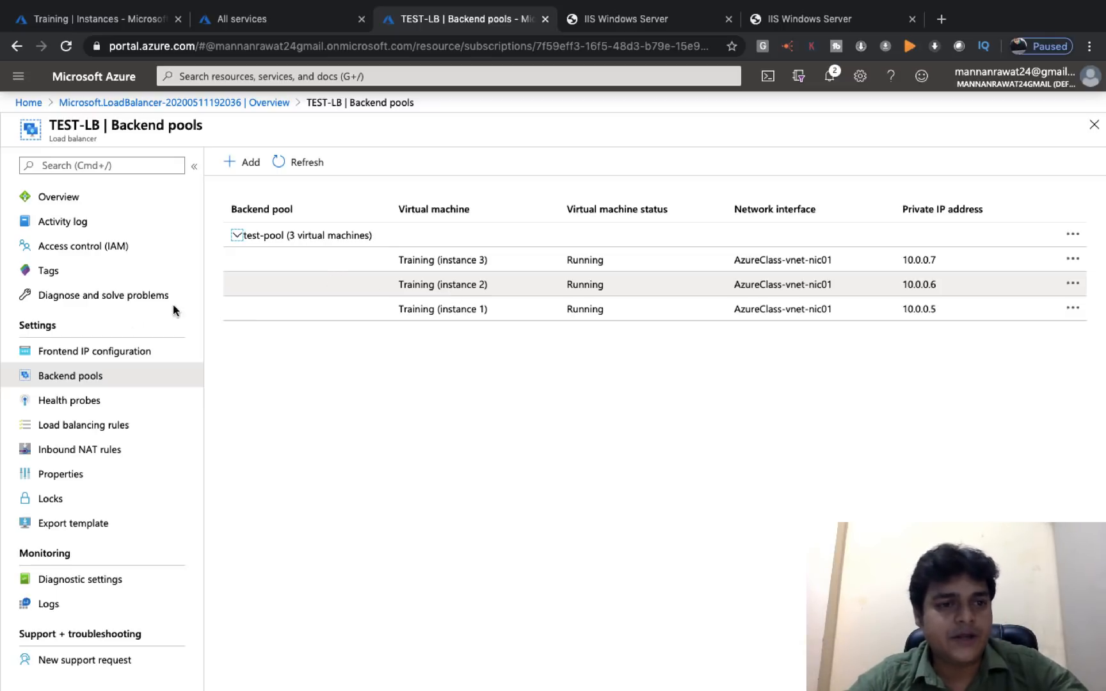
# Add a TCP health probe named test-prob to TEST-LB on port 80, with a 5-second interval and an unhealthy threshold of 2
pyautogui.click(77, 402)
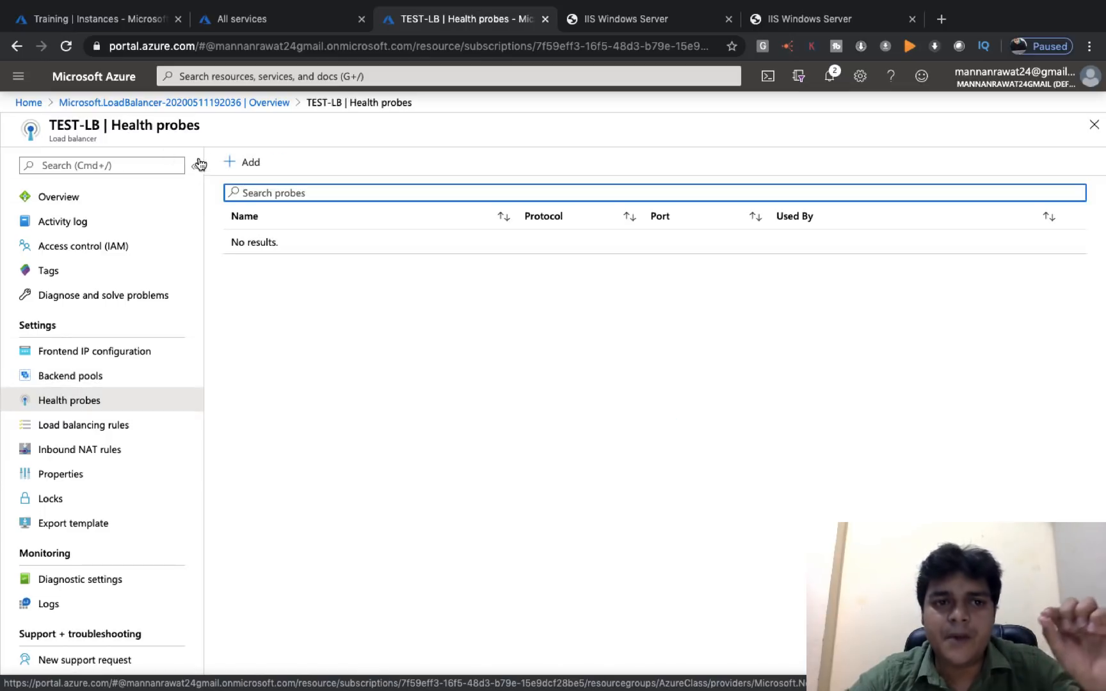
pyautogui.click(233, 168)
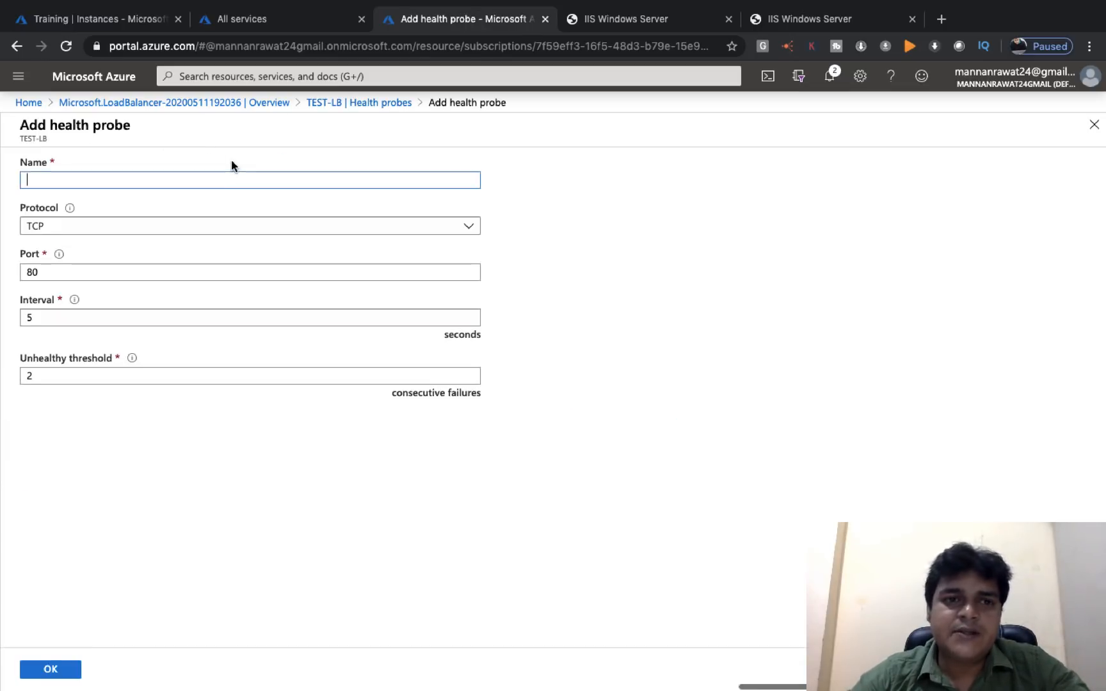
pyautogui.write('test-prob')
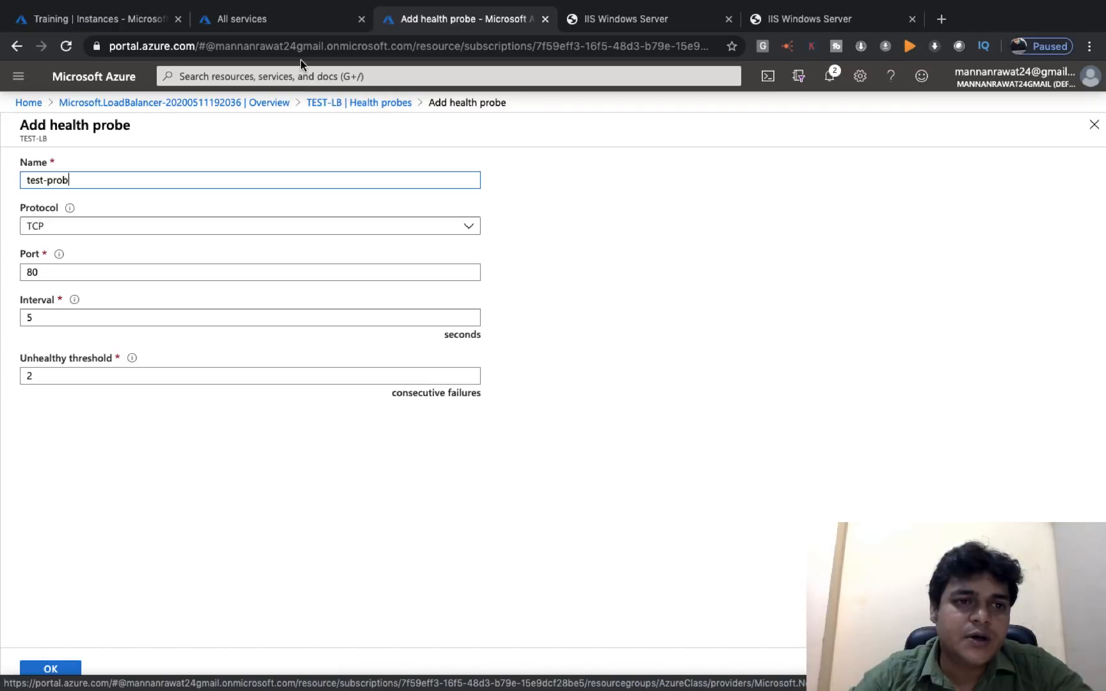
pyautogui.moveTo(60, 257)
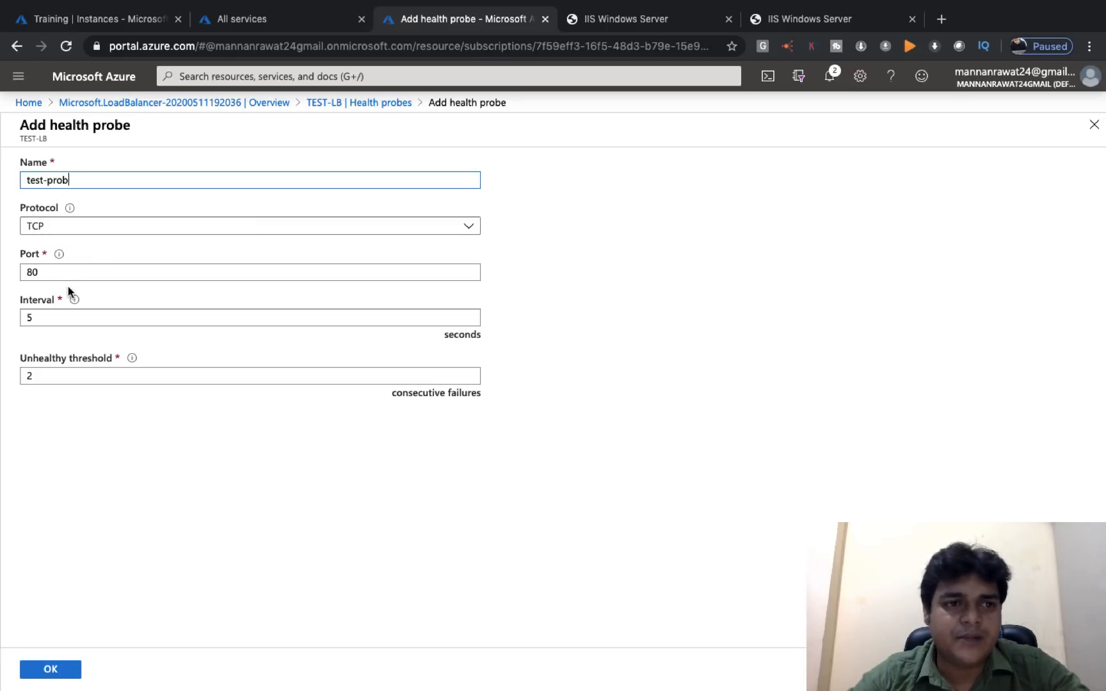
pyautogui.click(52, 670)
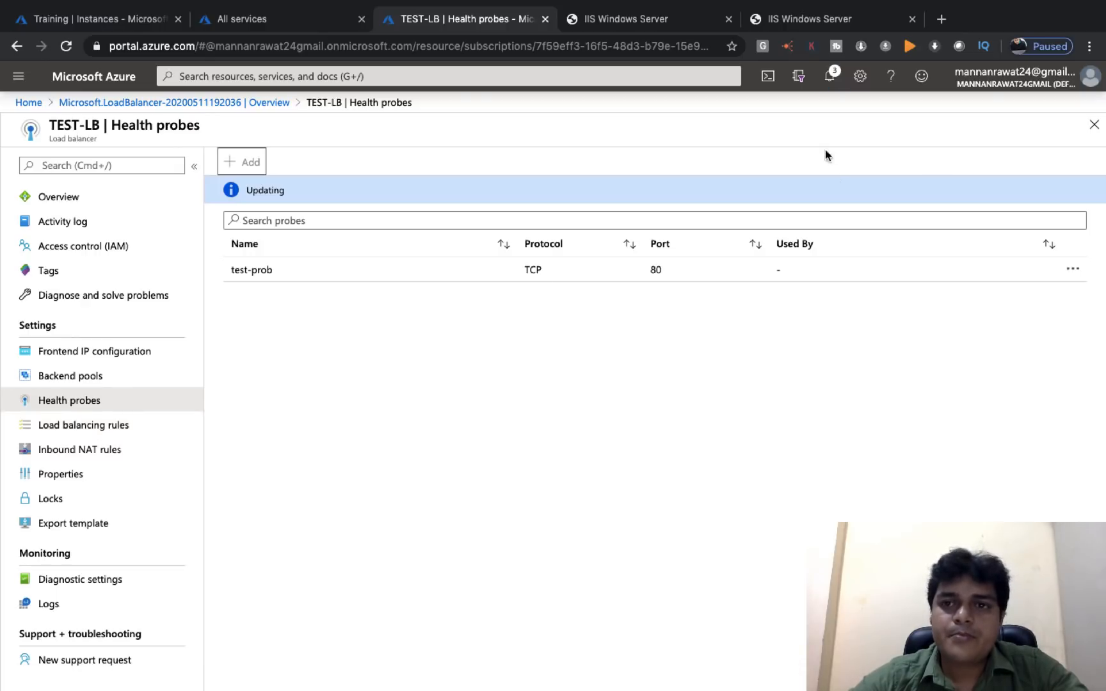
pyautogui.click(833, 78)
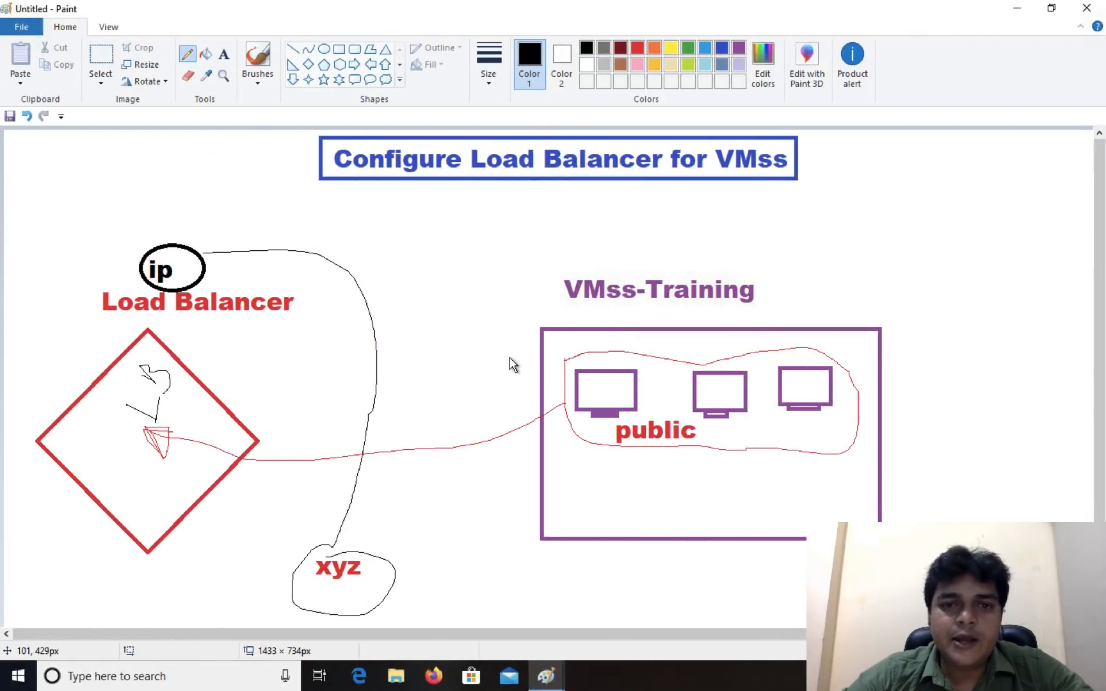
# Draw a thick black arrow from the first VMss-Training machine to the inside of the Load Balancer diamond
pyautogui.click(296, 54)
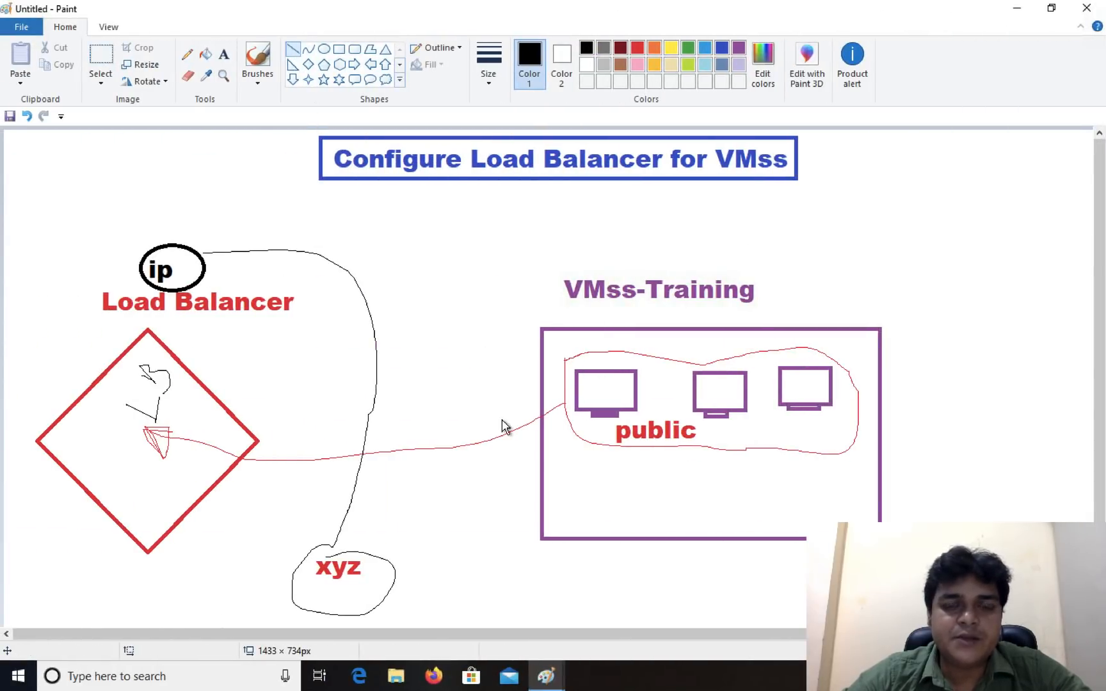
pyautogui.moveTo(567, 406)
pyautogui.mouseDown()
pyautogui.moveTo(173, 412)
pyautogui.moveTo(160, 426)
pyautogui.moveTo(169, 428)
pyautogui.moveTo(156, 423)
pyautogui.mouseUp()
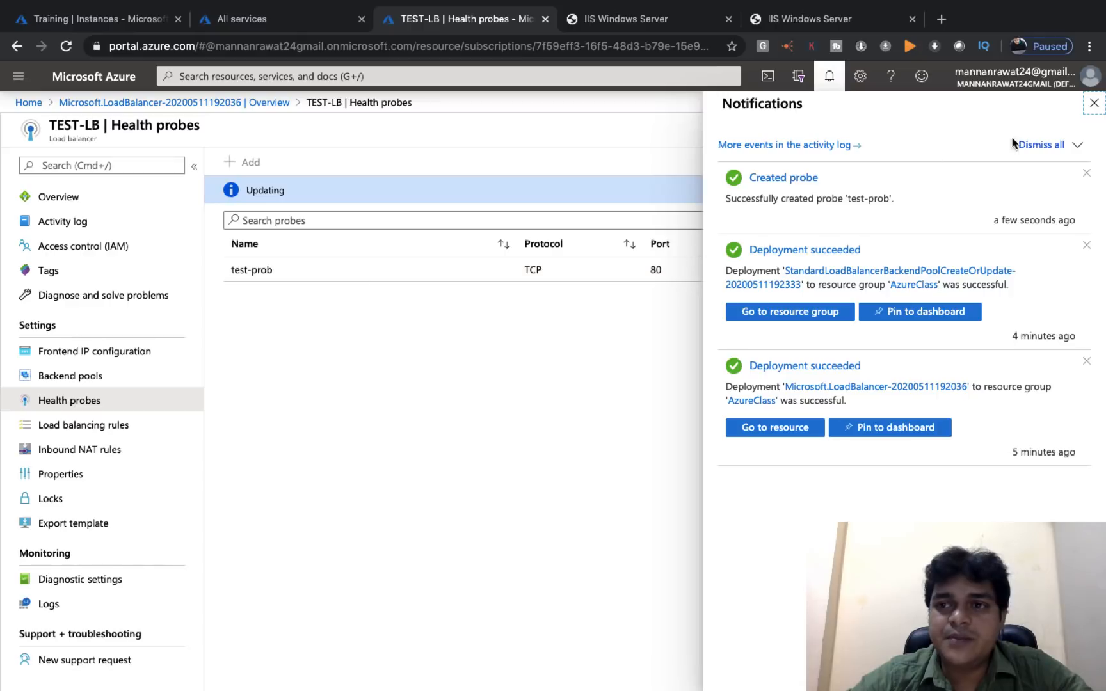
# In the Azure portal, close the notifications and reload TEST-LB's health probes page
pyautogui.click(1095, 103)
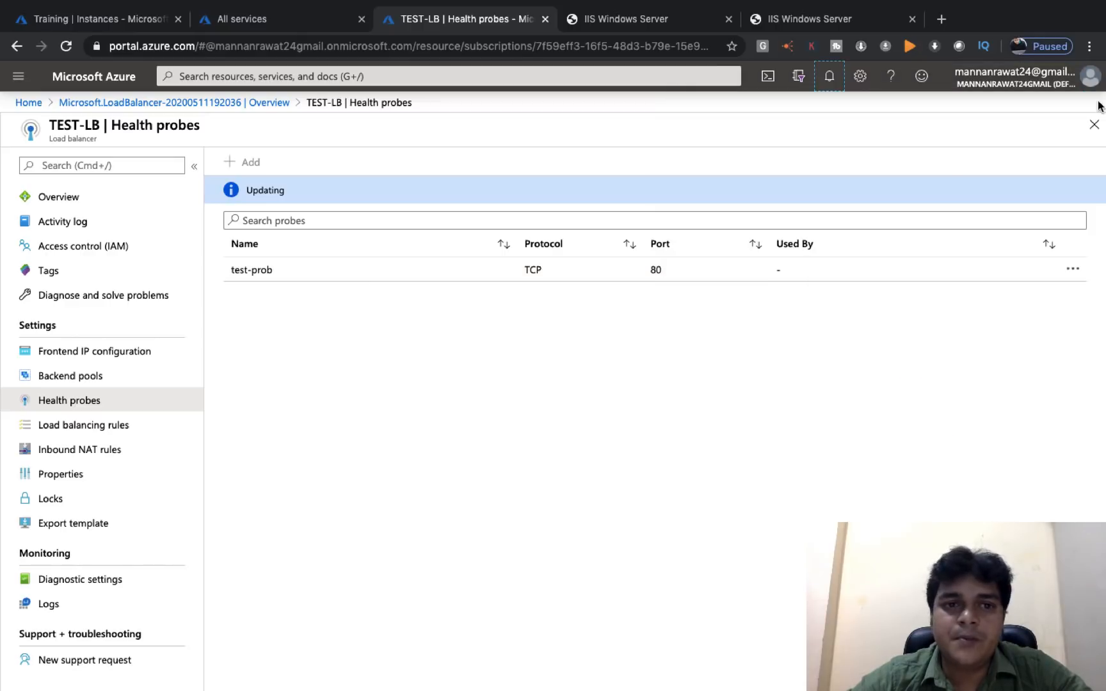
pyautogui.rightClick(475, 371)
pyautogui.click(489, 45)
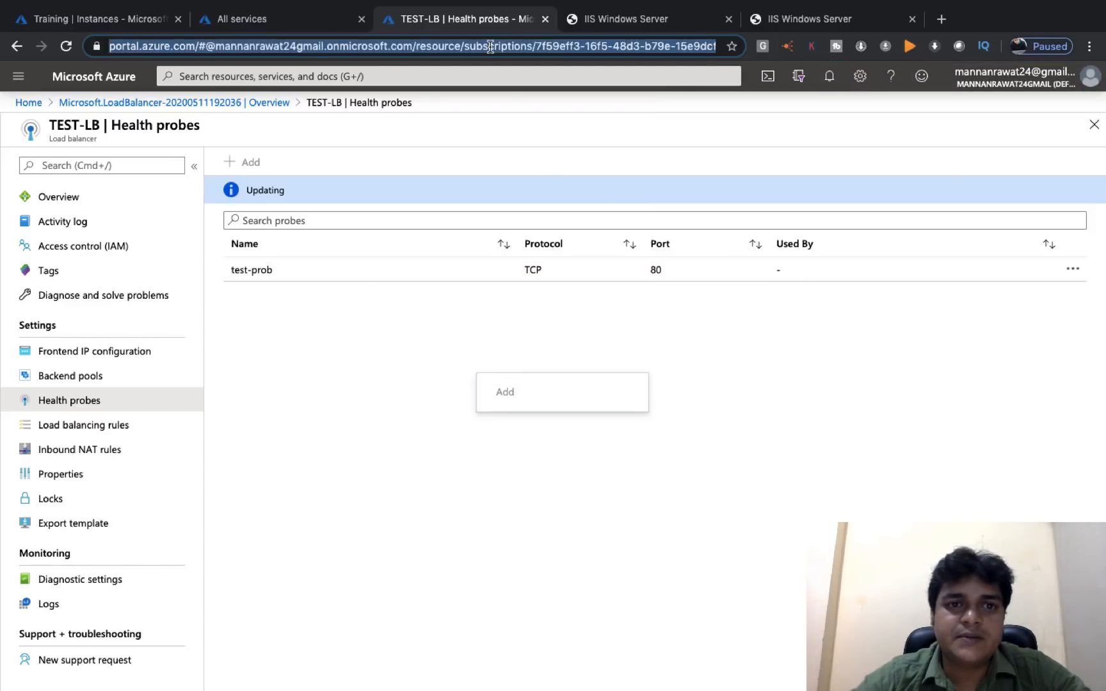
pyautogui.press('Return')
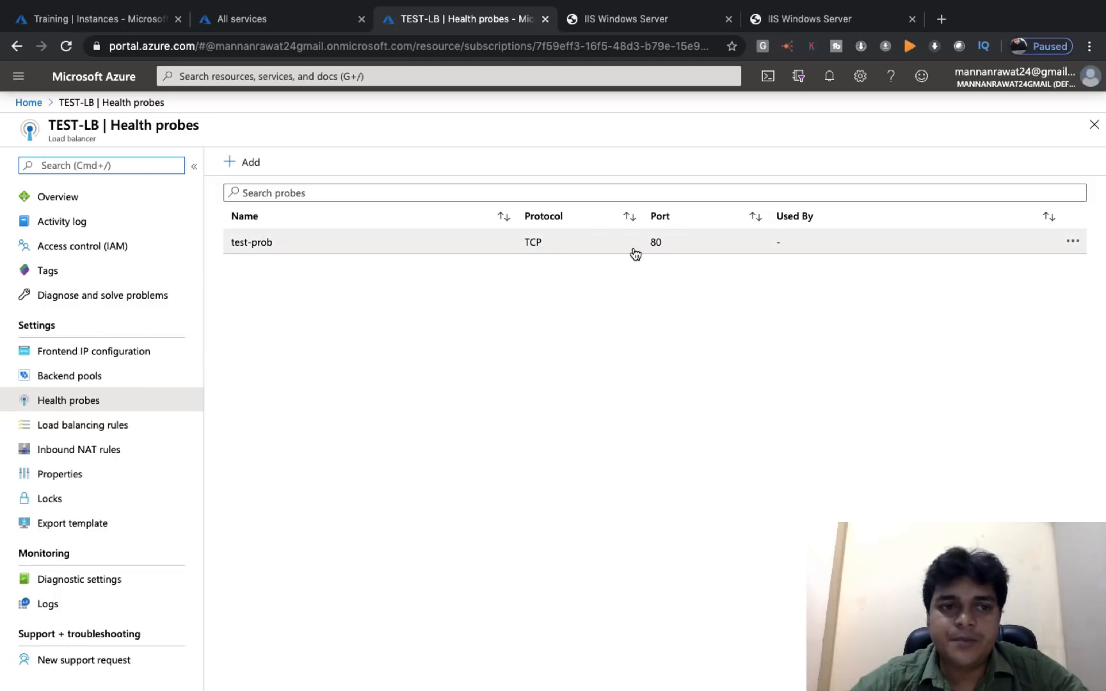
# Add a TCP load balancing rule named test-rule to TEST-LB, port 80 to backend port 80, using test-pool and test-prob, and check its notification
pyautogui.click(99, 425)
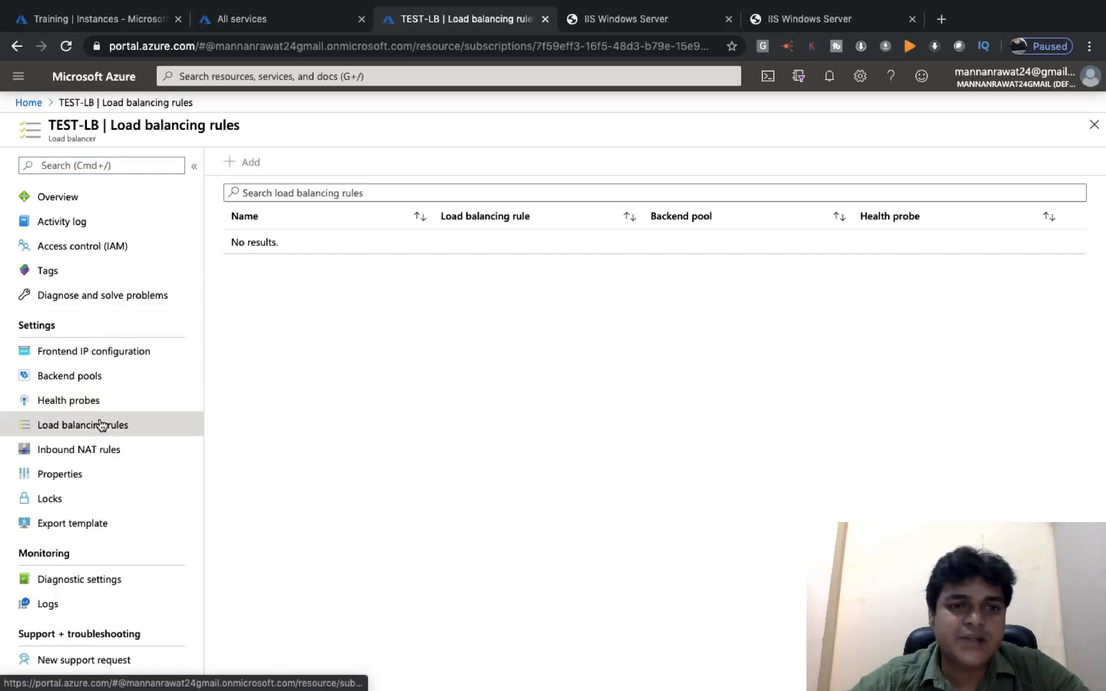
pyautogui.click(247, 162)
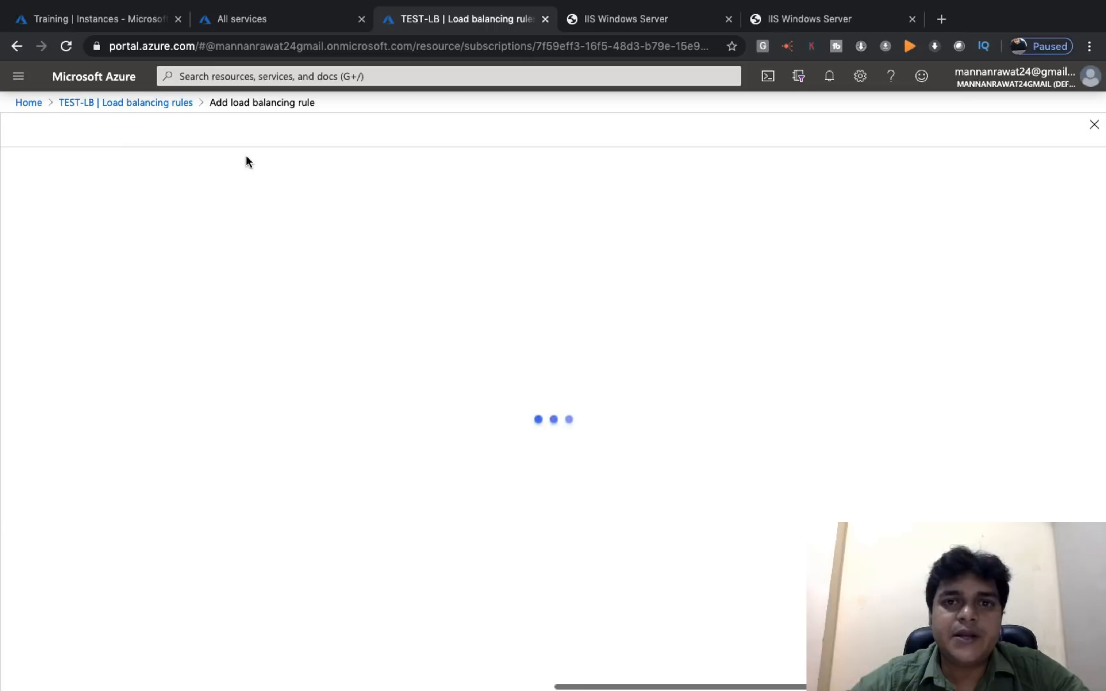
pyautogui.click(128, 269)
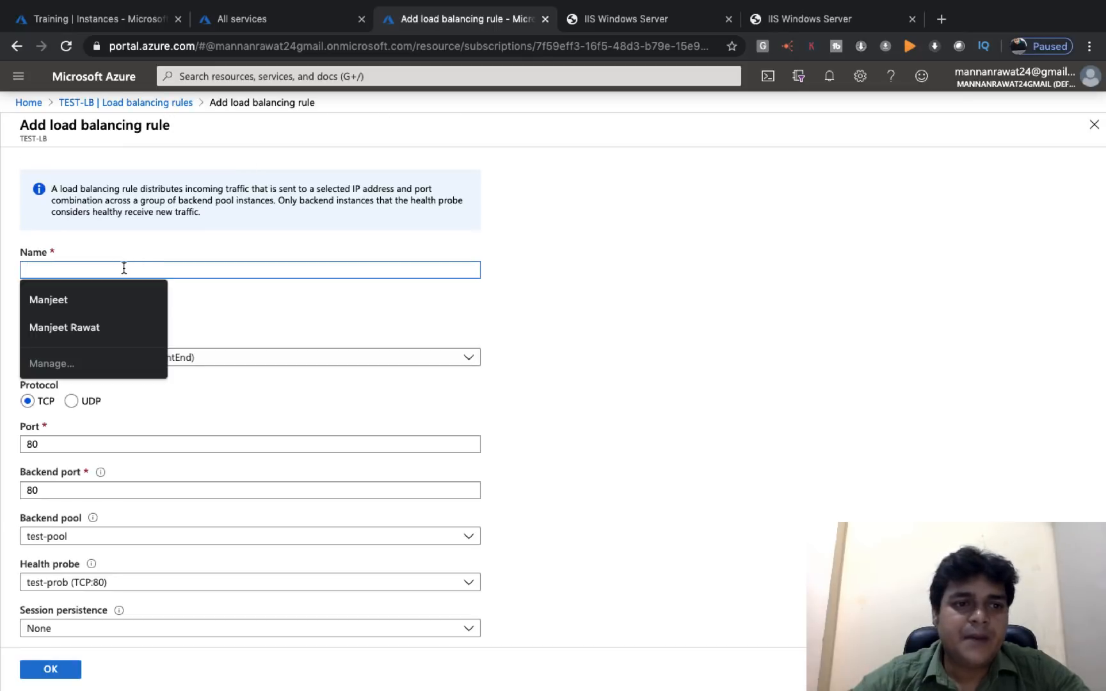
pyautogui.write('test-')
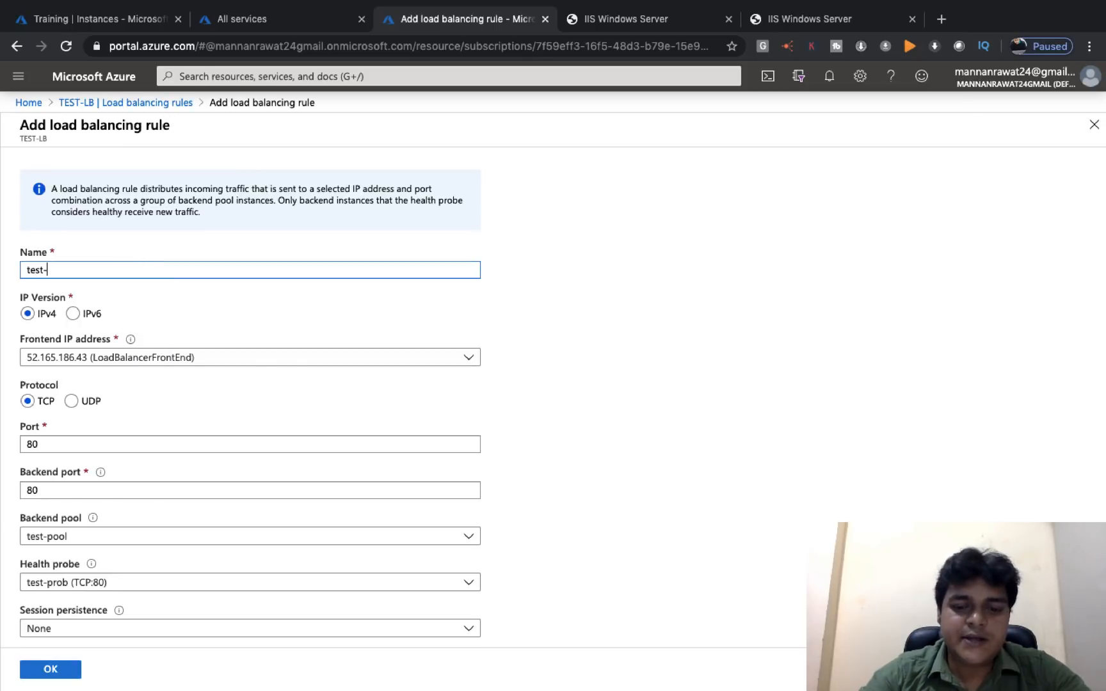
pyautogui.write('rule')
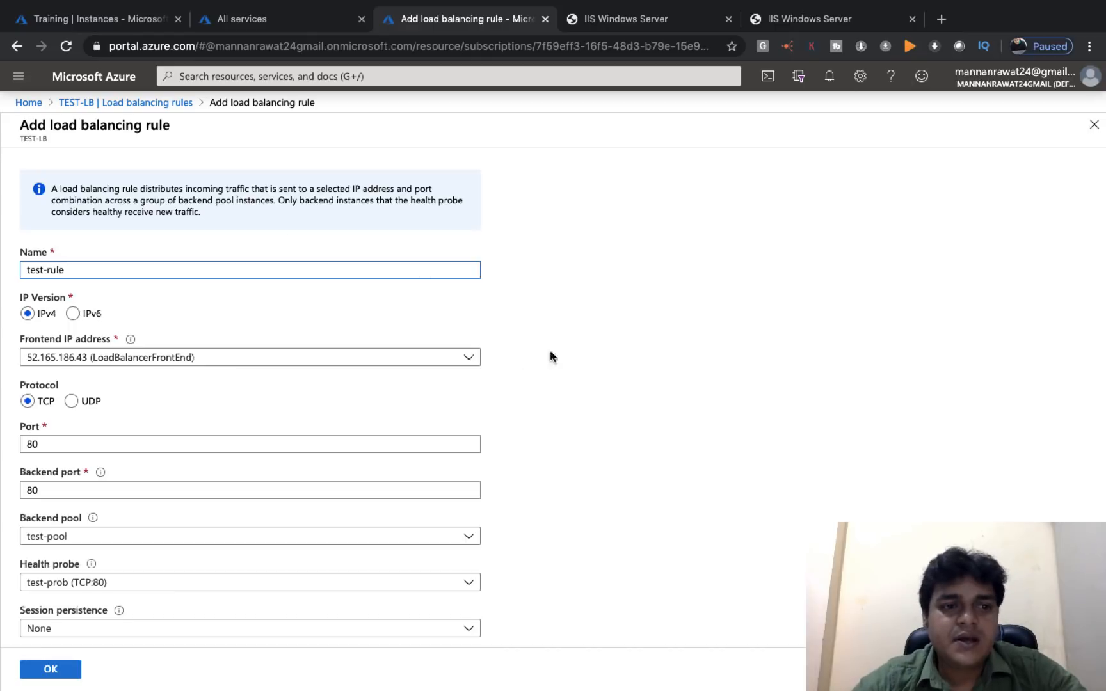
pyautogui.click(596, 356)
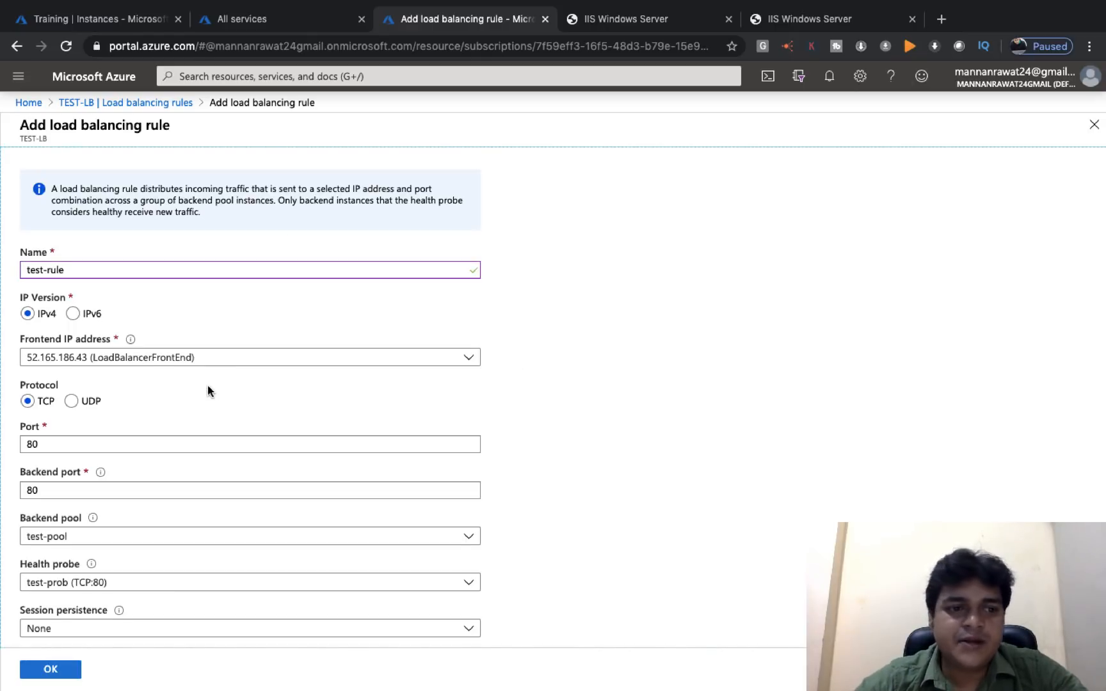
pyautogui.scroll(-2, 208, 391)
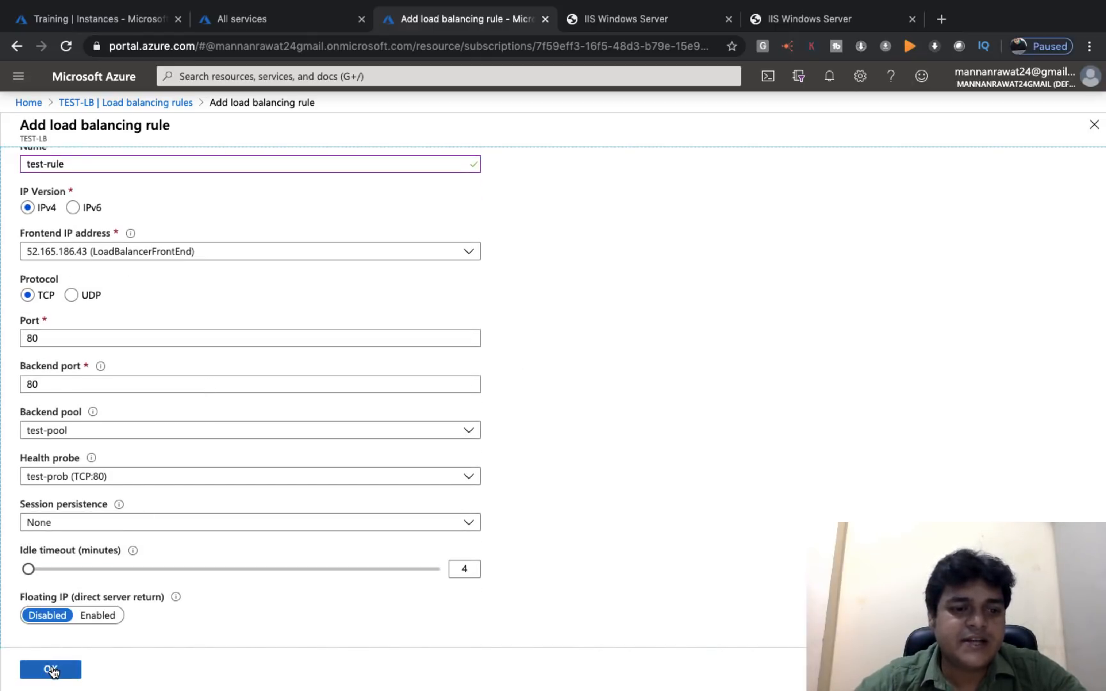
pyautogui.click(50, 670)
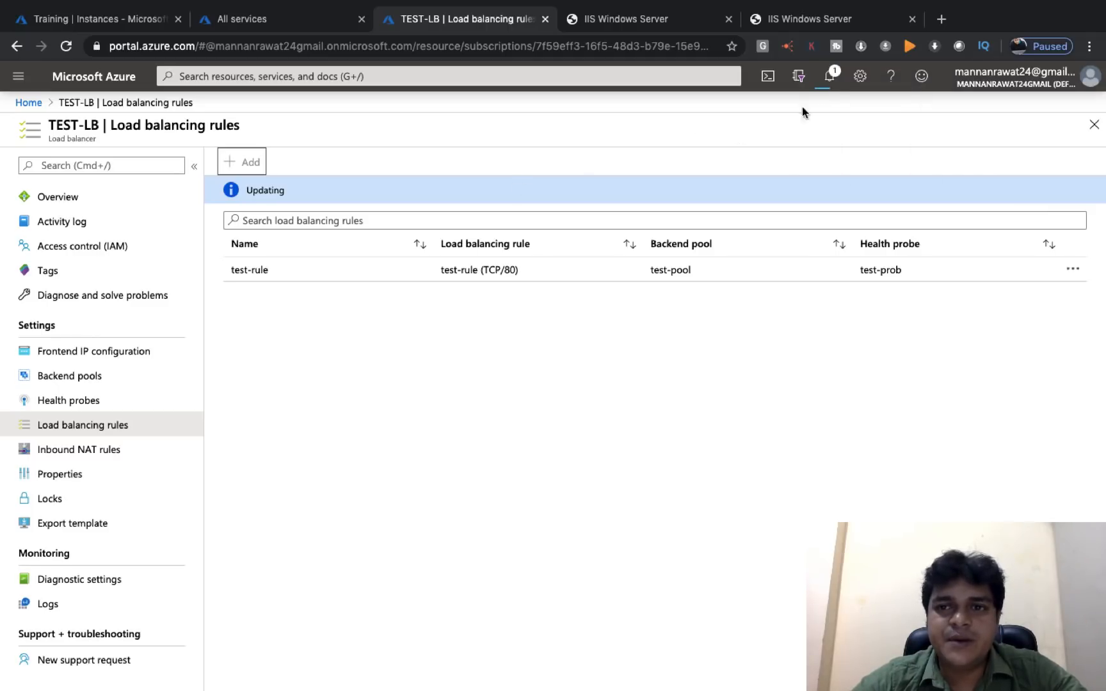
pyautogui.click(834, 70)
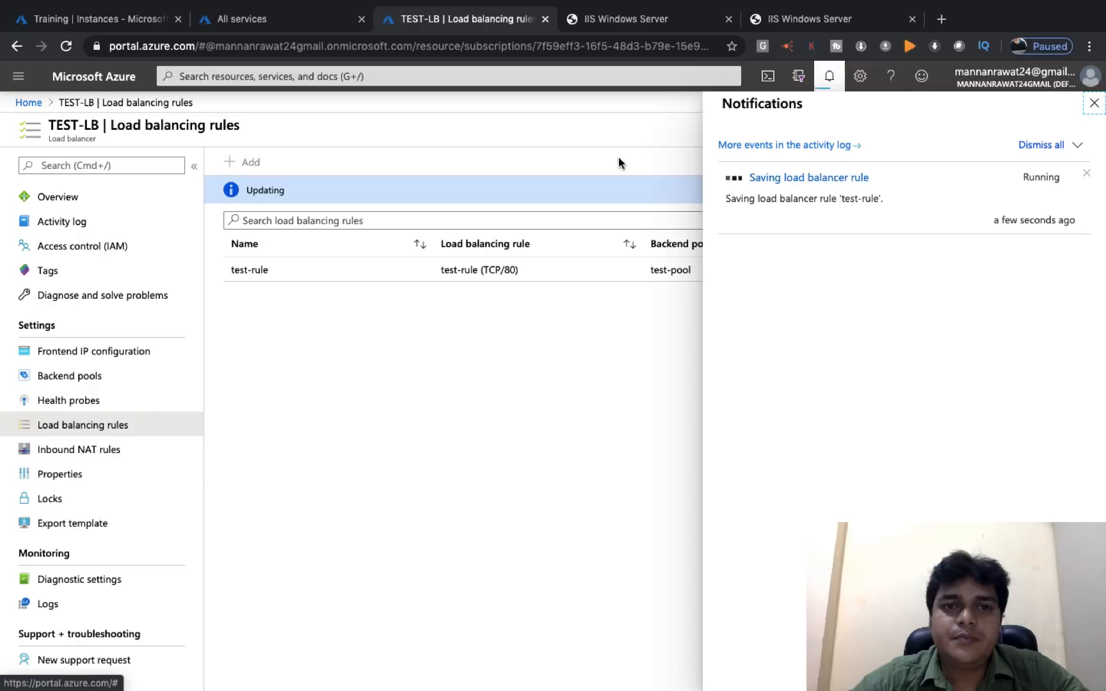
pyautogui.click(1094, 103)
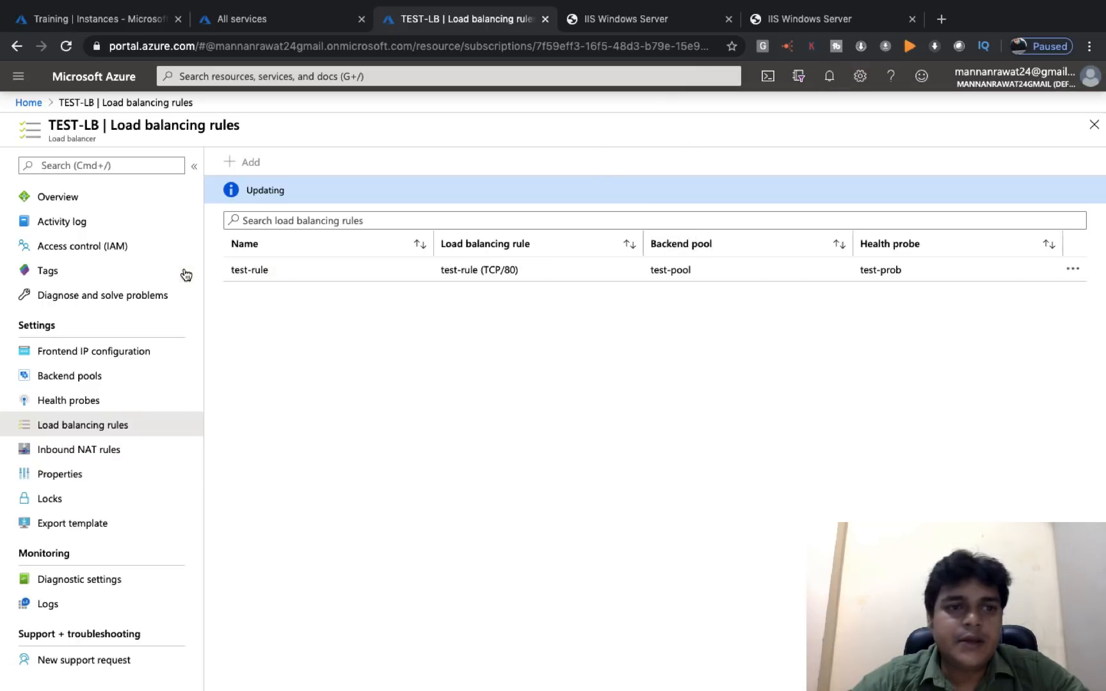
# Copy TEST-LB's public IP address from its overview and open 52.165.186.43 in a new browser tab to examine the served page
pyautogui.click(58, 201)
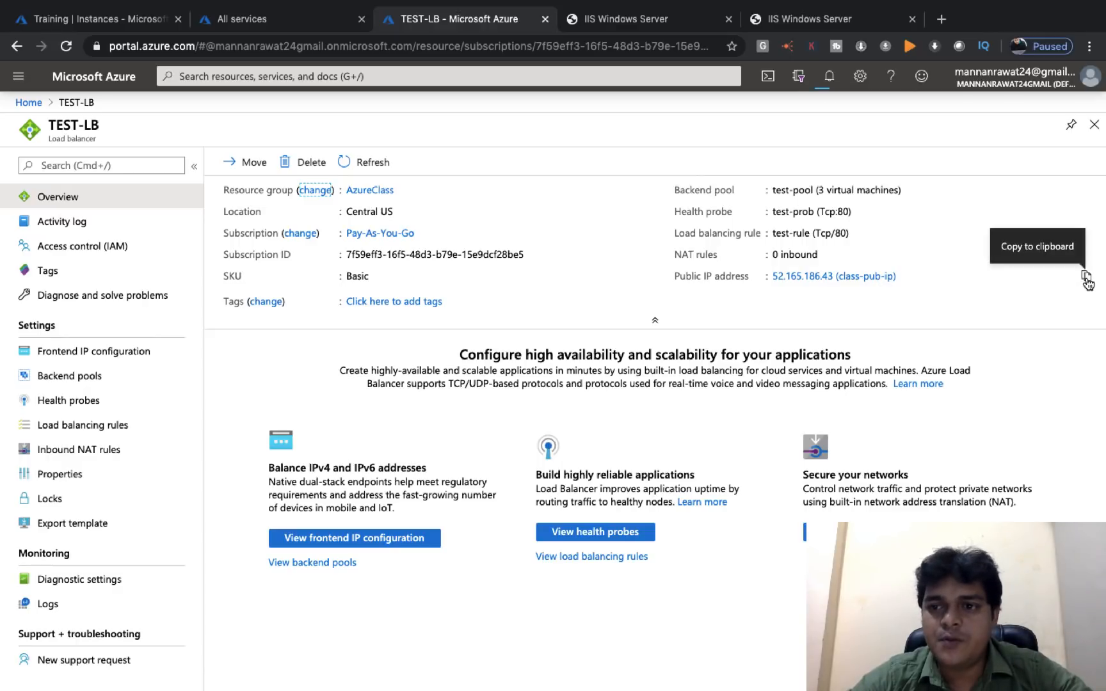
pyautogui.click(1086, 277)
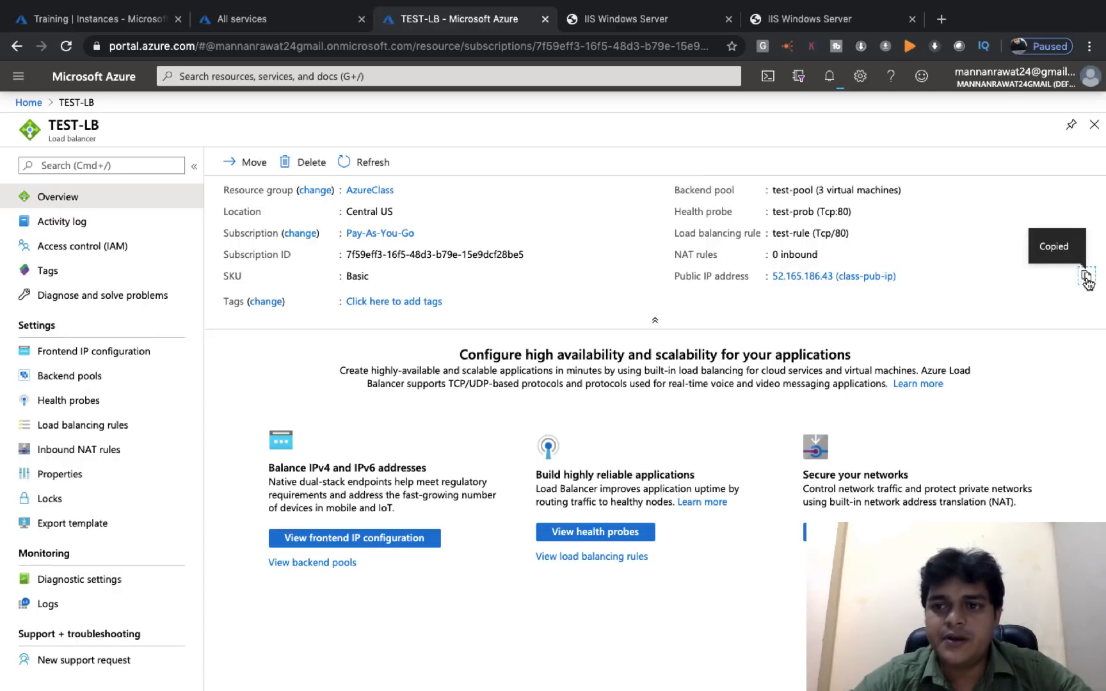
pyautogui.click(942, 21)
pyautogui.press('super+v')
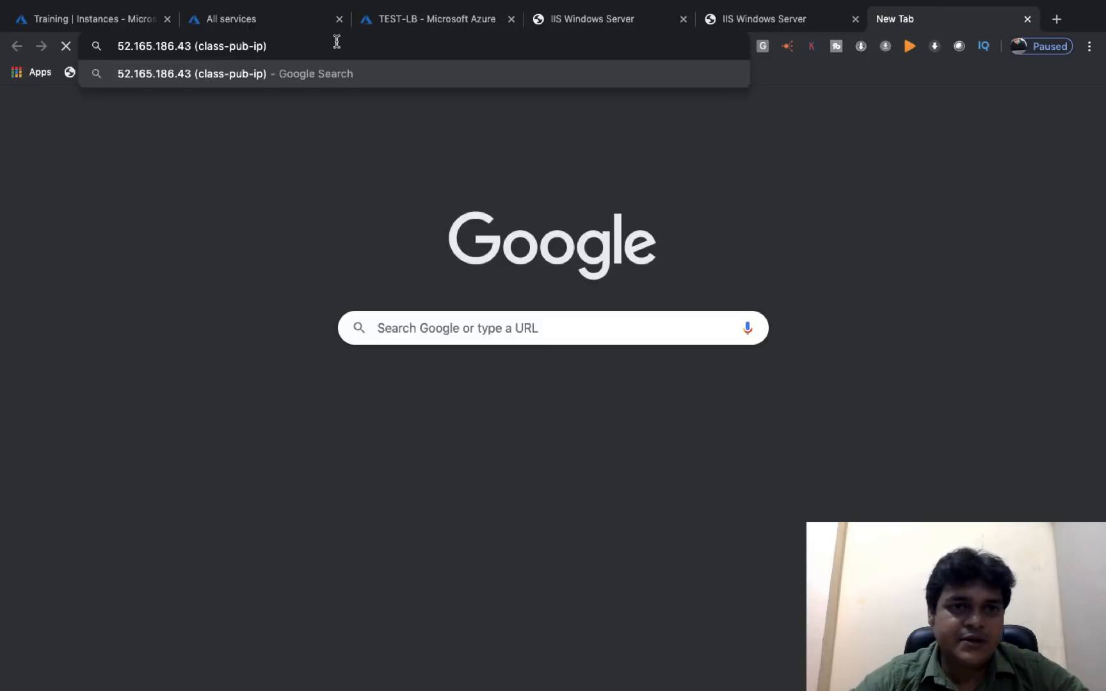
pyautogui.moveTo(199, 46); pyautogui.dragTo(283, 45)
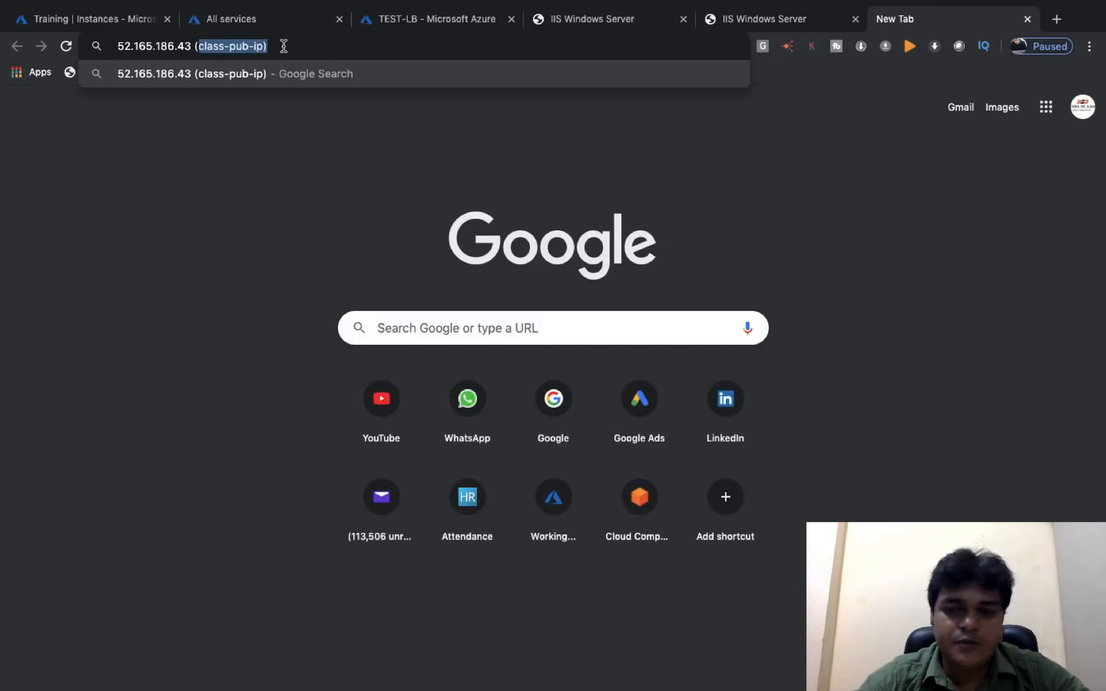
pyautogui.press('BackSpace')
pyautogui.press('BackSpace')
pyautogui.press('Return')
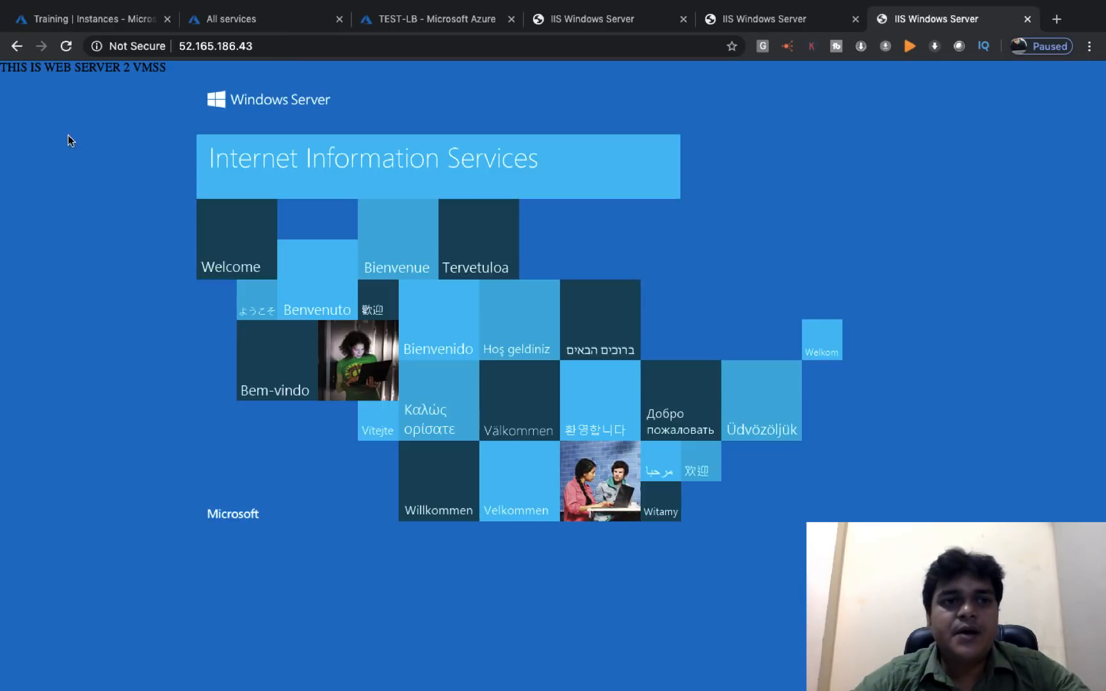
pyautogui.moveTo(166, 69); pyautogui.dragTo(96, 73)
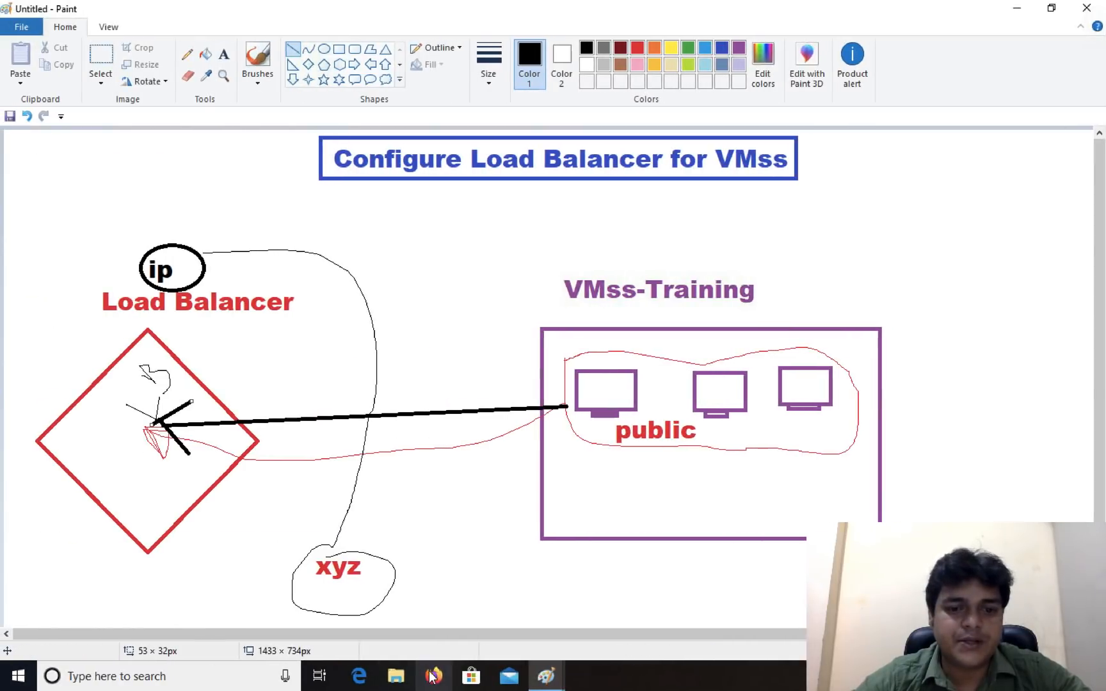
# Switch to Safari on the Mac desktop and open the load balancer's address 52.165.186.43
pyautogui.click(433, 677)
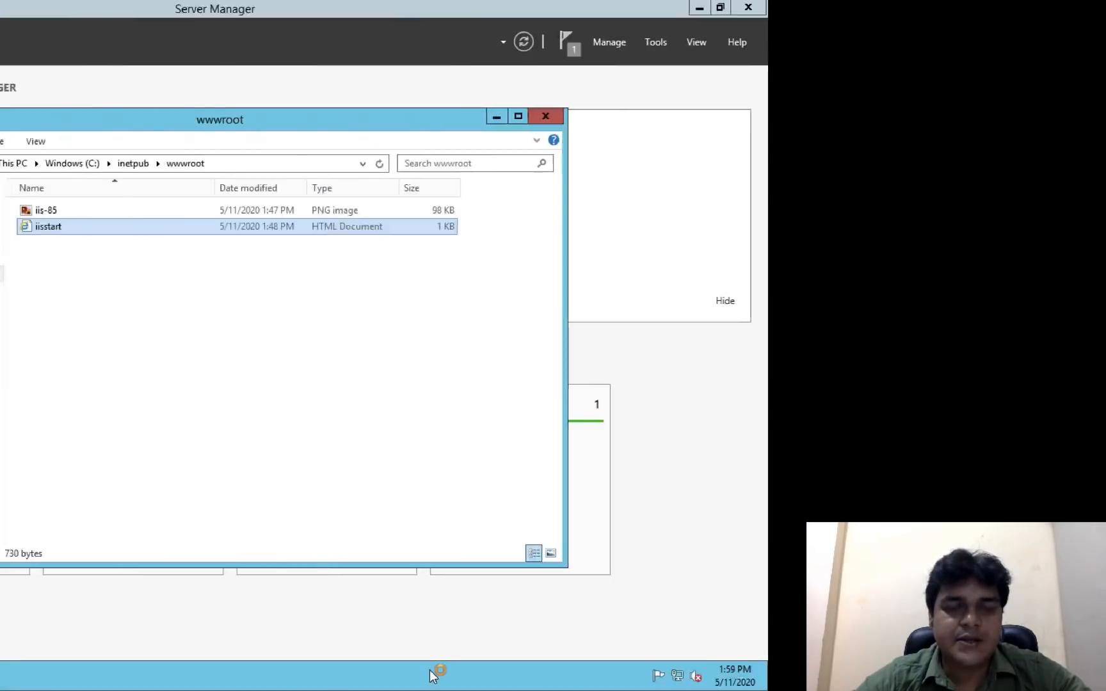
pyautogui.hotkey('ctrl', 'Left')
pyautogui.hotkey('ctrl', 'Left')
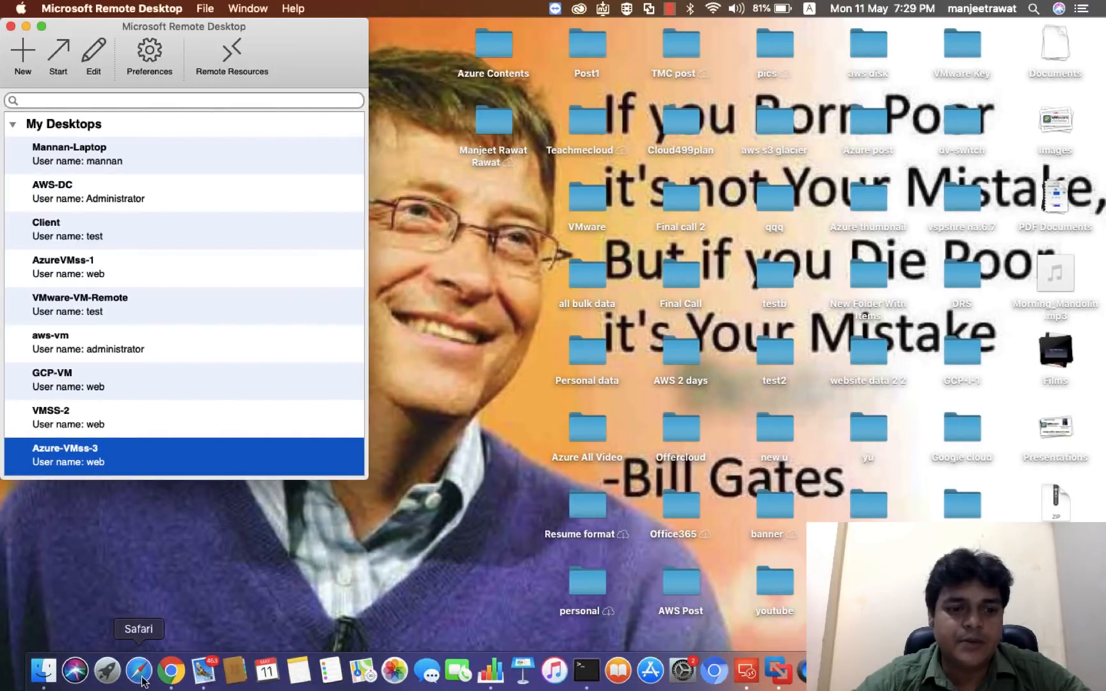
pyautogui.click(142, 678)
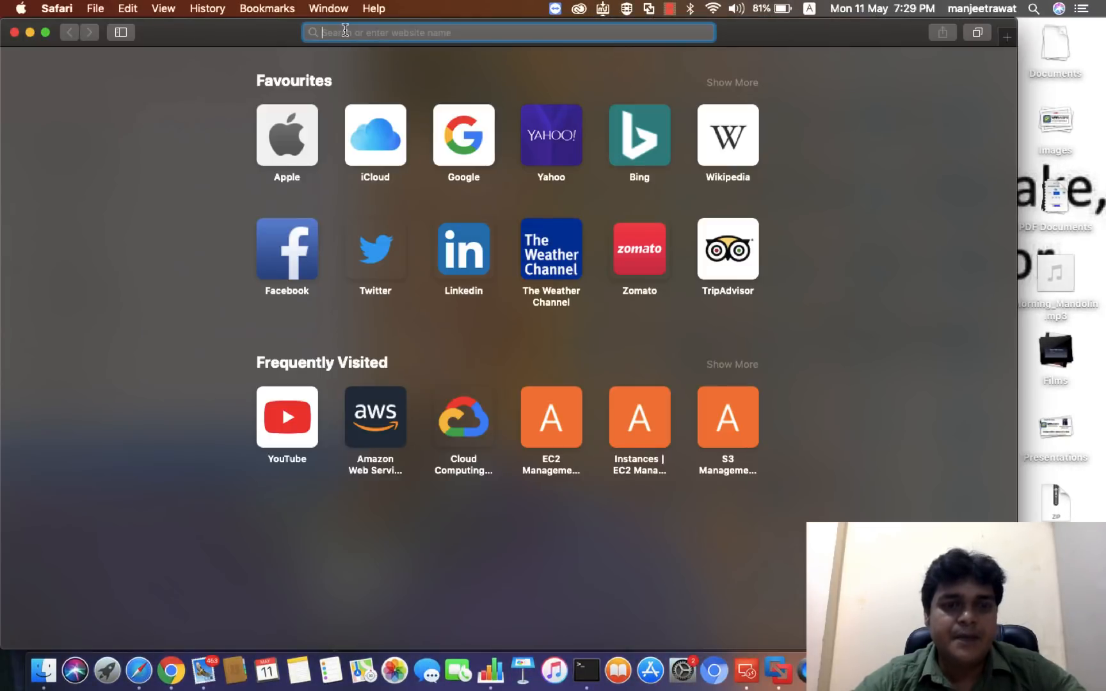
pyautogui.press('super+v')
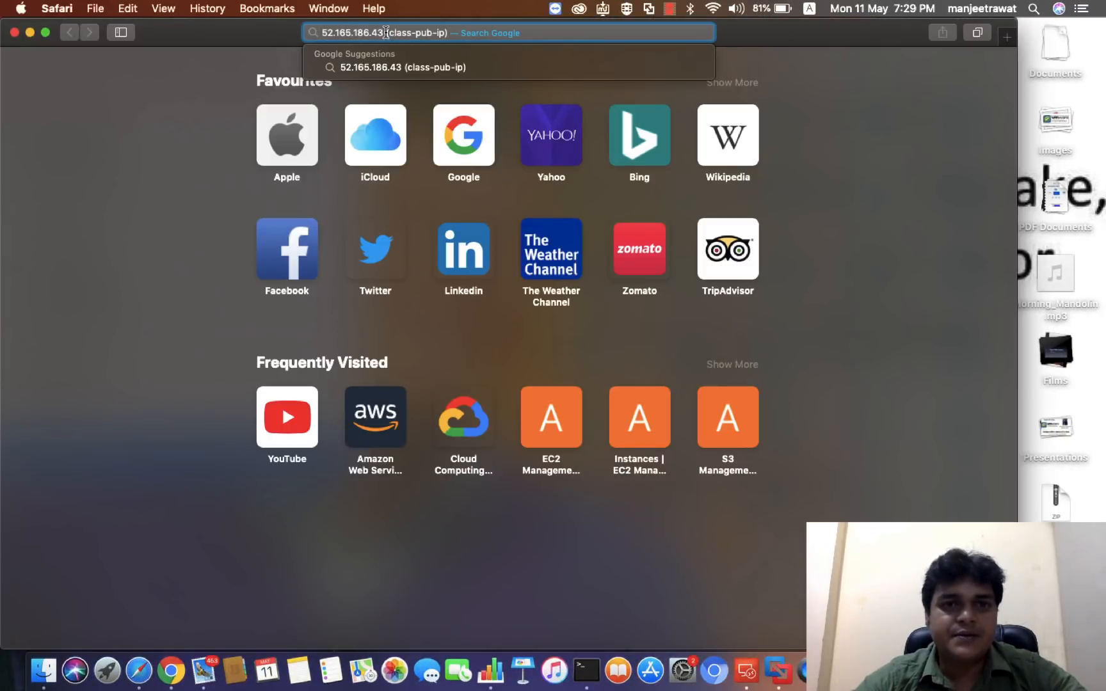
pyautogui.press('BackSpace')
pyautogui.press('BackSpace')
pyautogui.press('BackSpace')
pyautogui.press('BackSpace')
pyautogui.press('BackSpace')
pyautogui.press('BackSpace')
pyautogui.press('BackSpace')
pyautogui.press('BackSpace')
pyautogui.press('BackSpace')
pyautogui.press('BackSpace')
pyautogui.press('BackSpace')
pyautogui.press('BackSpace')
pyautogui.press('BackSpace')
pyautogui.press('BackSpace')
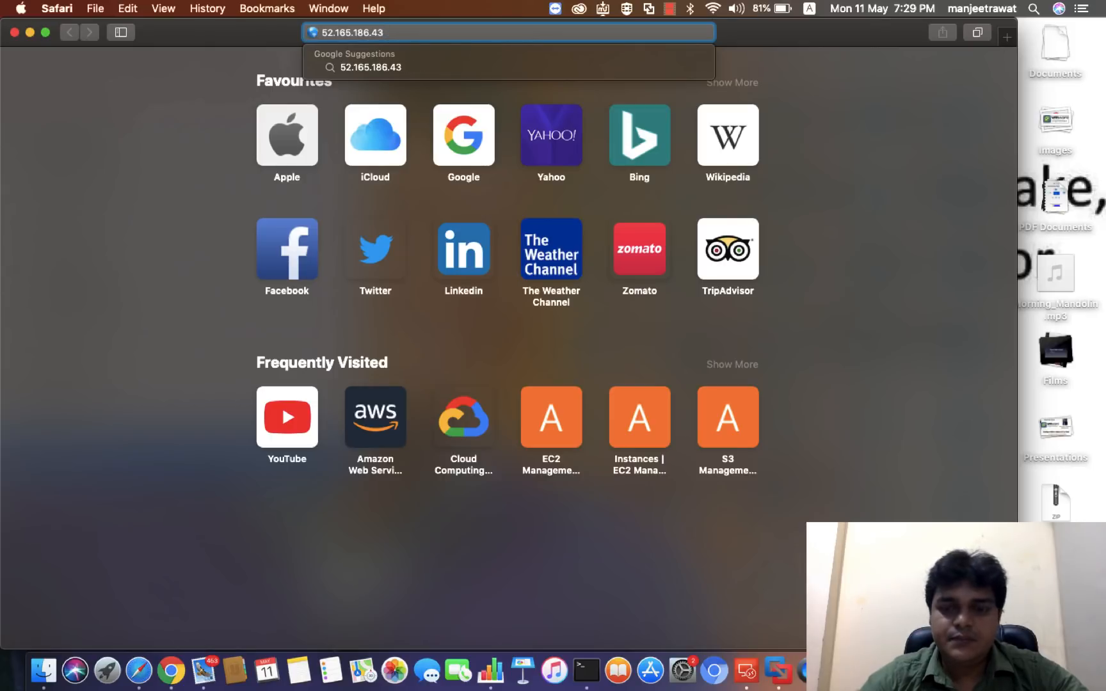
pyautogui.press('Return')
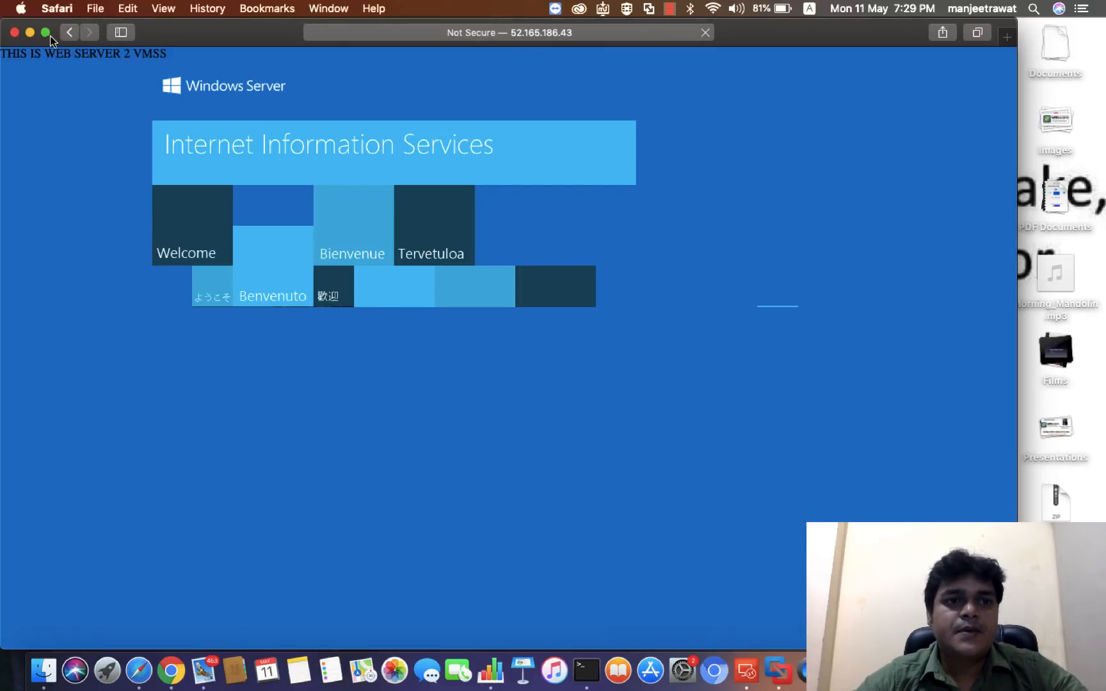
# Show the page full screen and reload it repeatedly to examine which web server answers each request
pyautogui.click(49, 34)
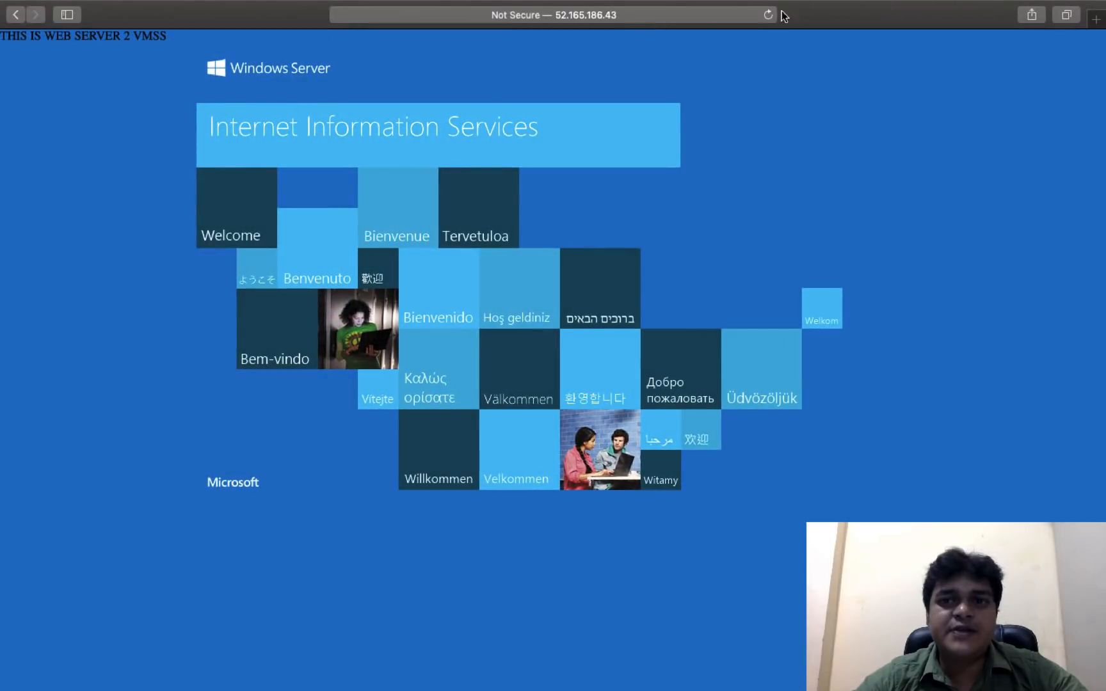
pyautogui.click(766, 16)
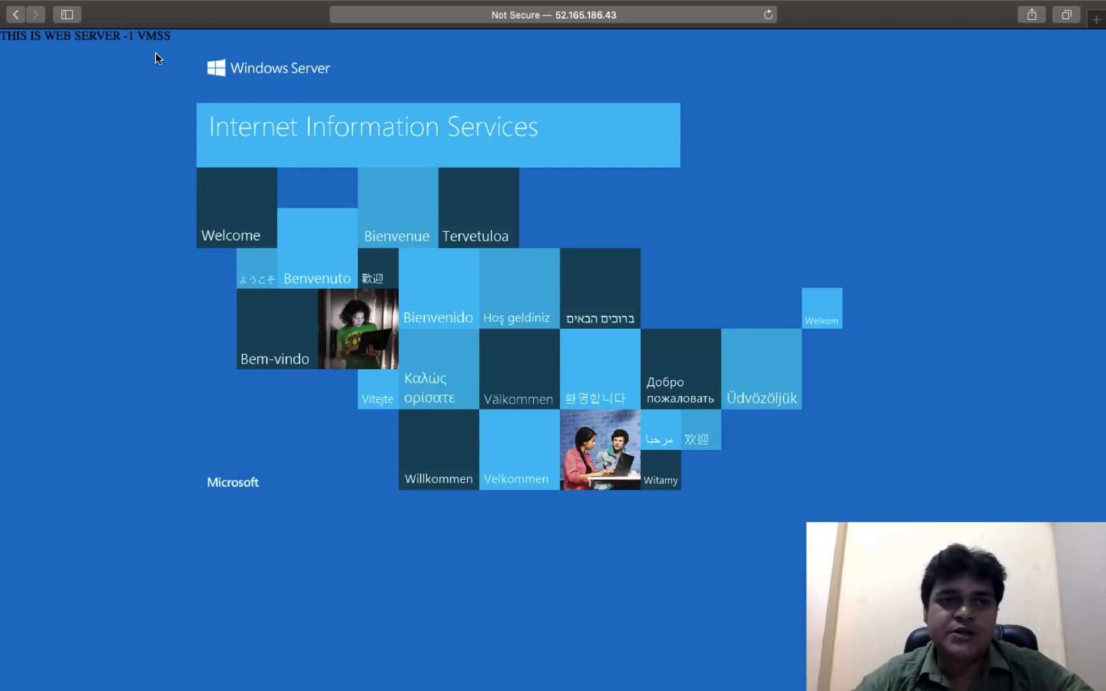
pyautogui.click(768, 16)
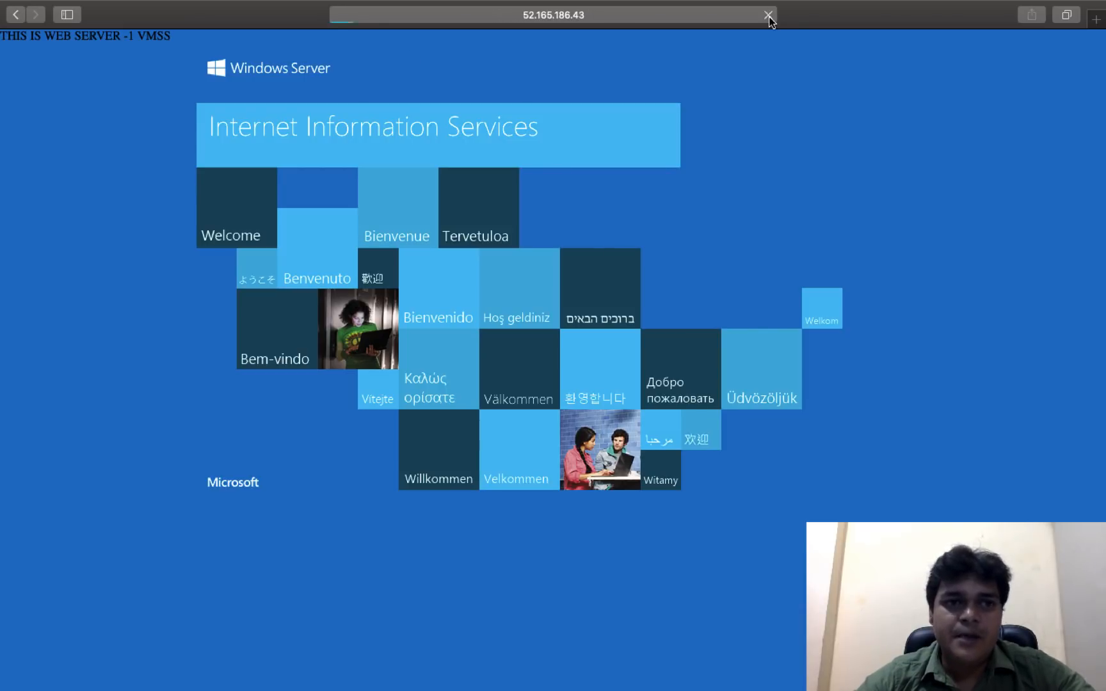
pyautogui.click(770, 17)
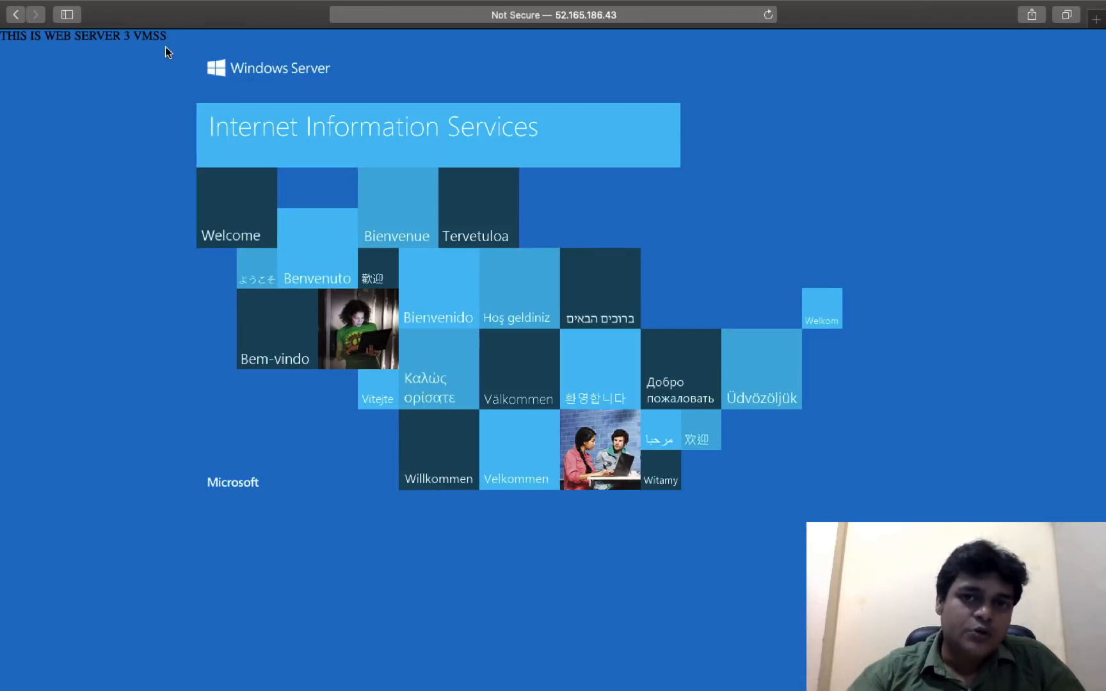
# Return to the remote Windows desktop and bring up the Configure Load Balancer for VMss diagram in Paint
pyautogui.moveTo(445, 44)
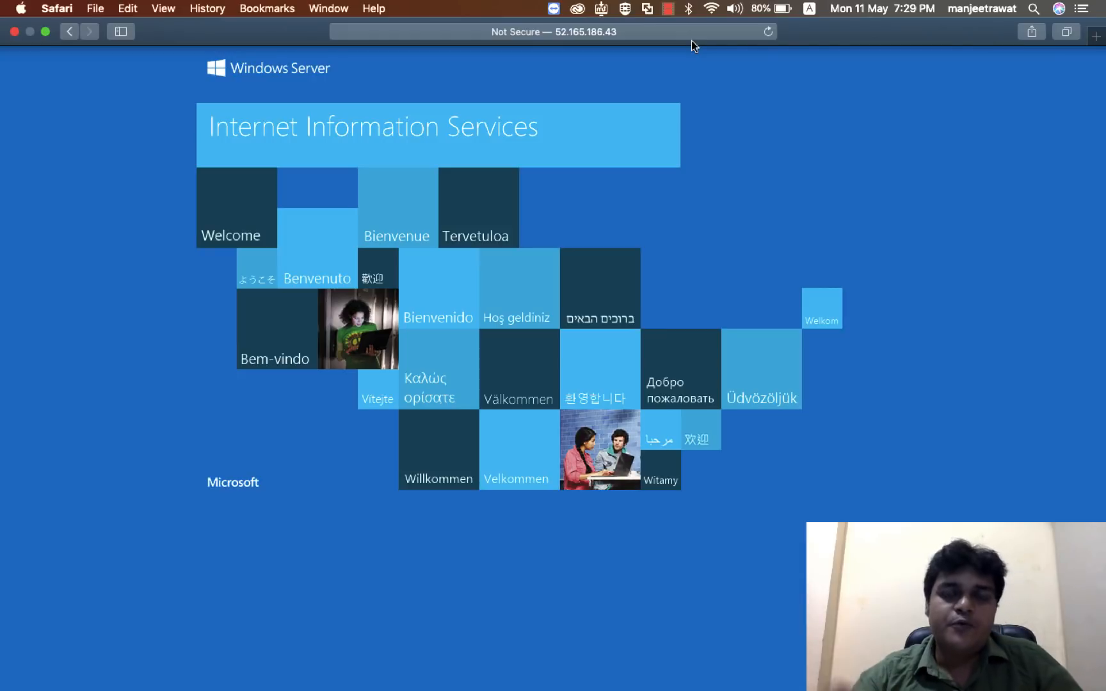
pyautogui.hotkey('ctrl', 'Right')
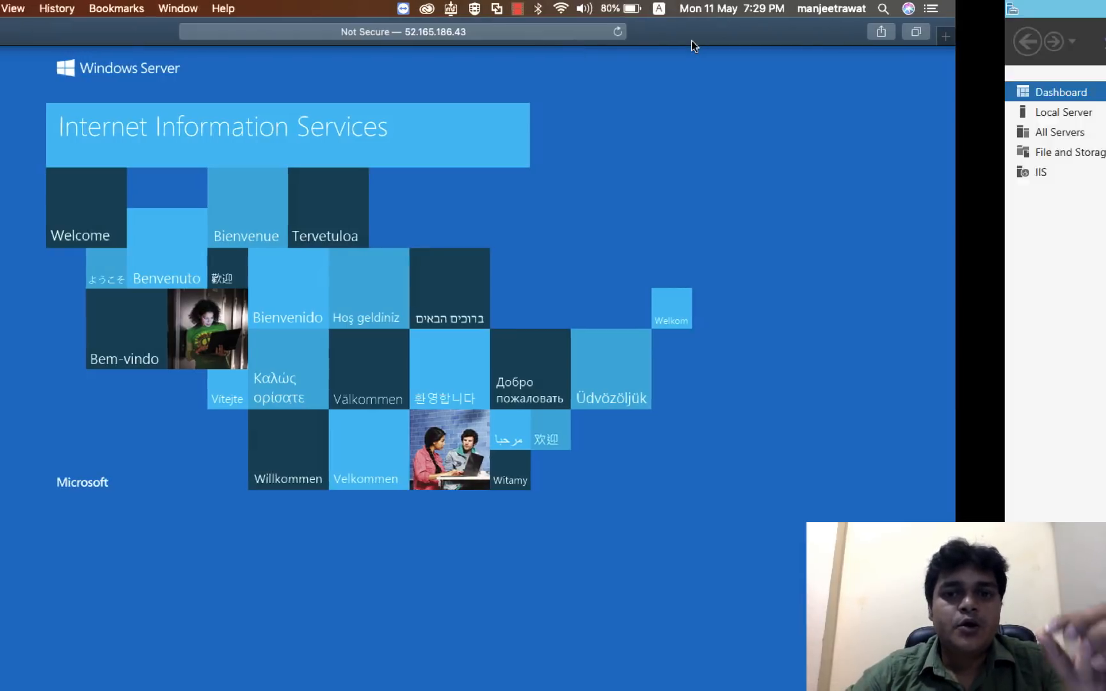
pyautogui.hotkey('ctrl', 'Right')
pyautogui.hotkey('ctrl', 'Right')
pyautogui.hotkey('ctrl', 'Right')
pyautogui.hotkey('ctrl', 'Right')
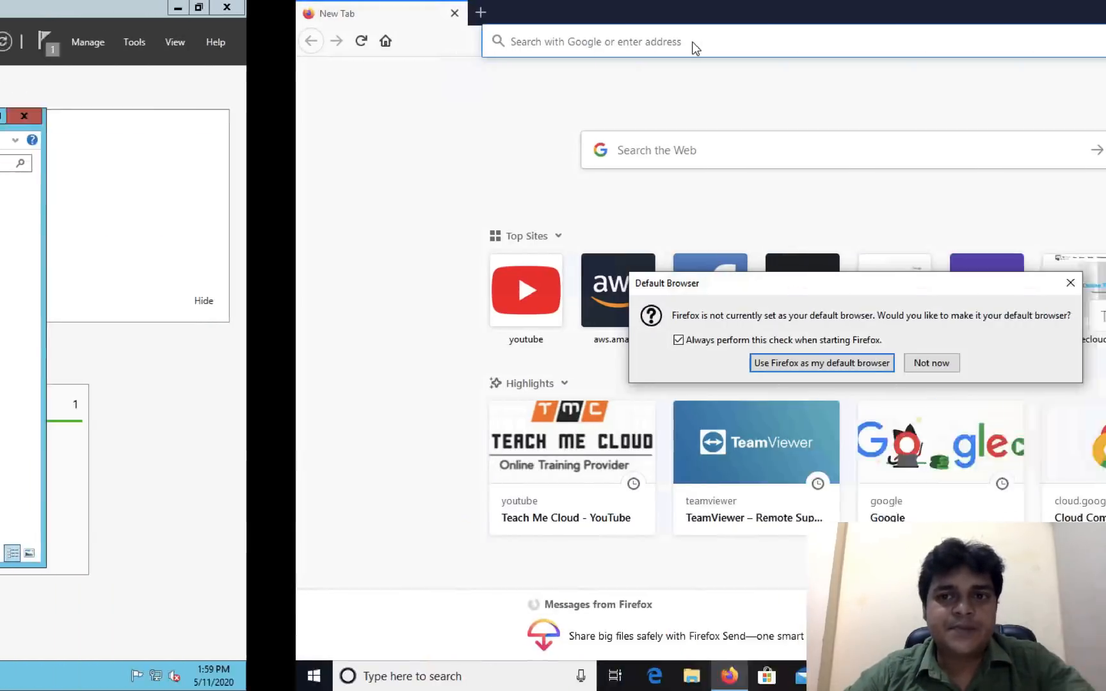
pyautogui.hotkey('ctrl', 'Right')
pyautogui.hotkey('ctrl', 'Right')
pyautogui.hotkey('ctrl', 'Right')
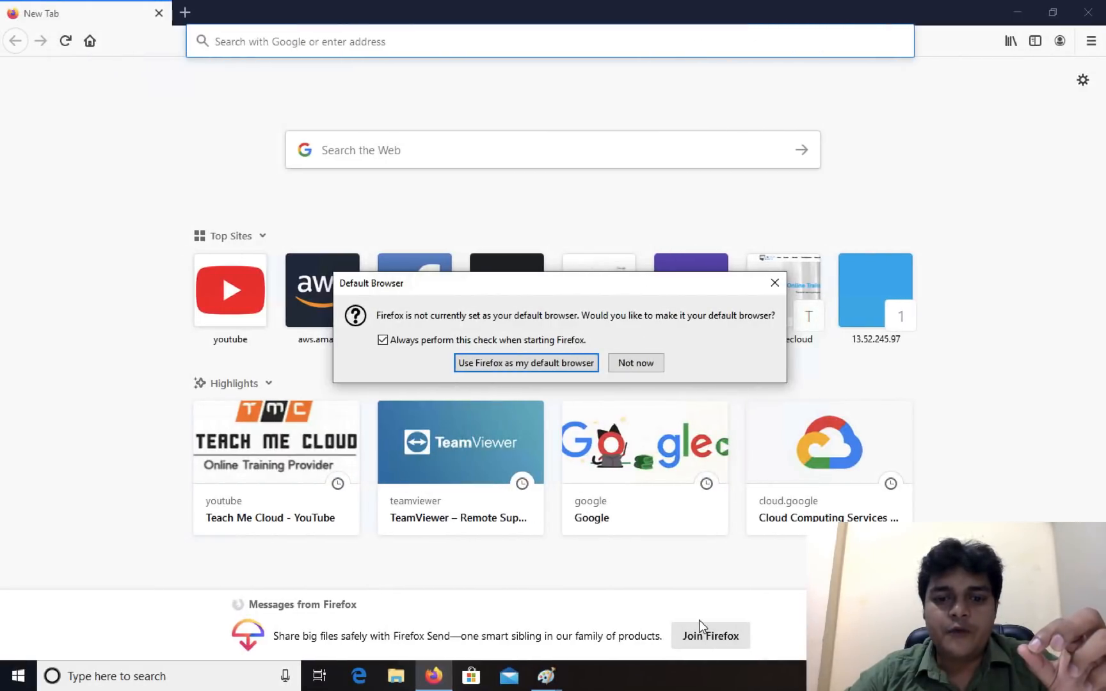
pyautogui.moveTo(546, 676)
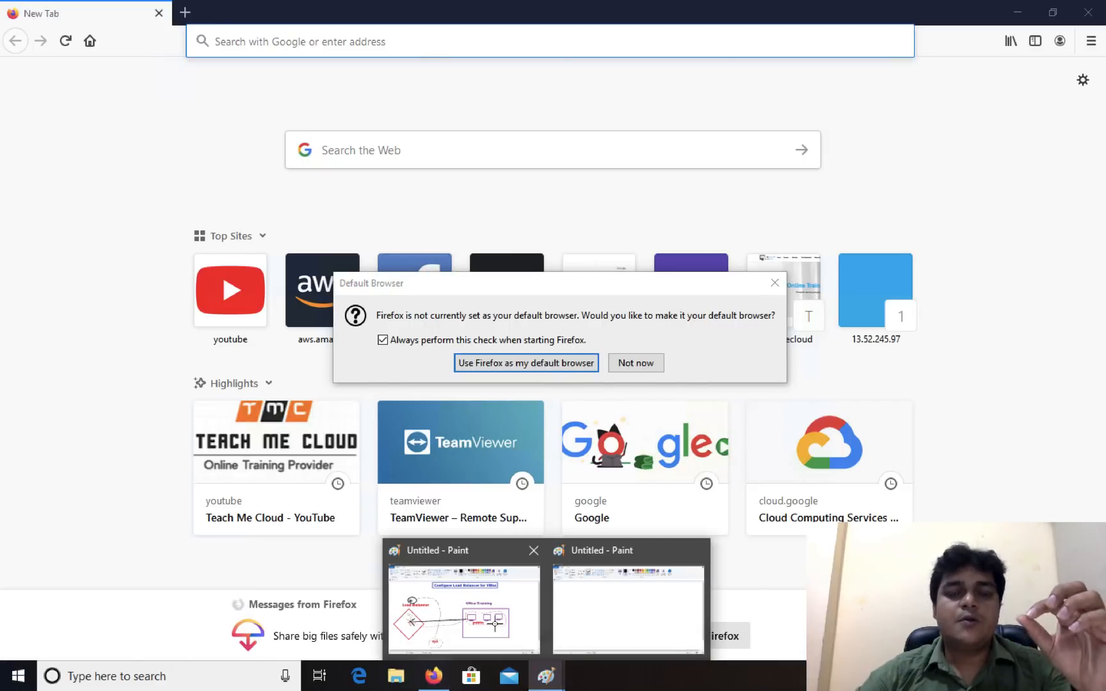
pyautogui.click(496, 625)
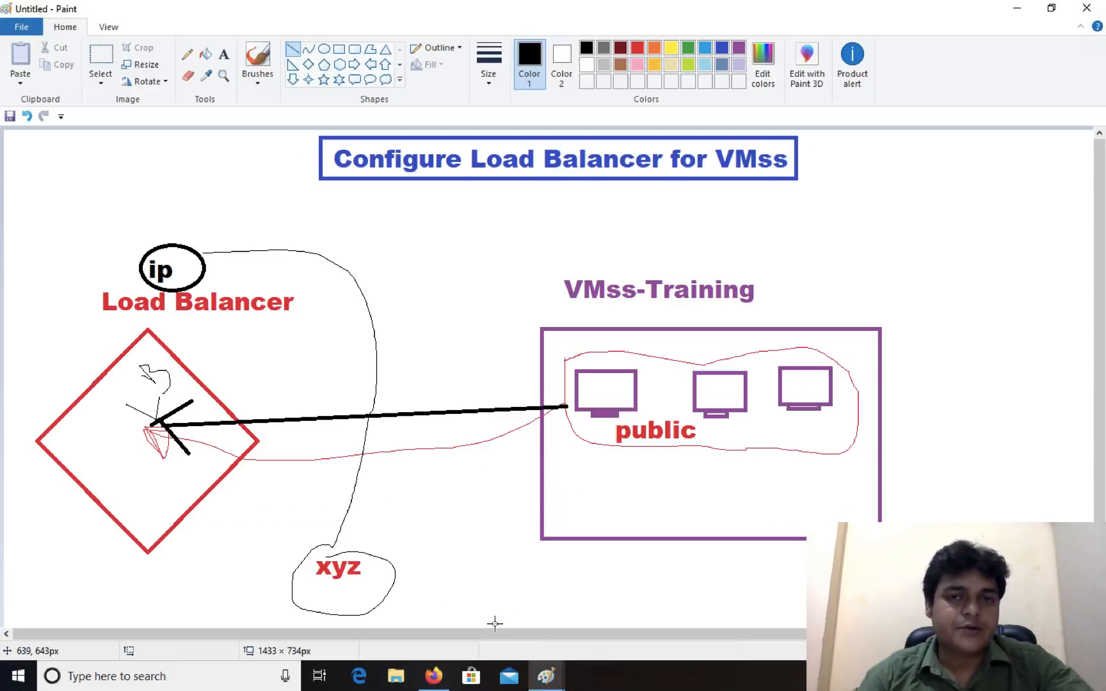